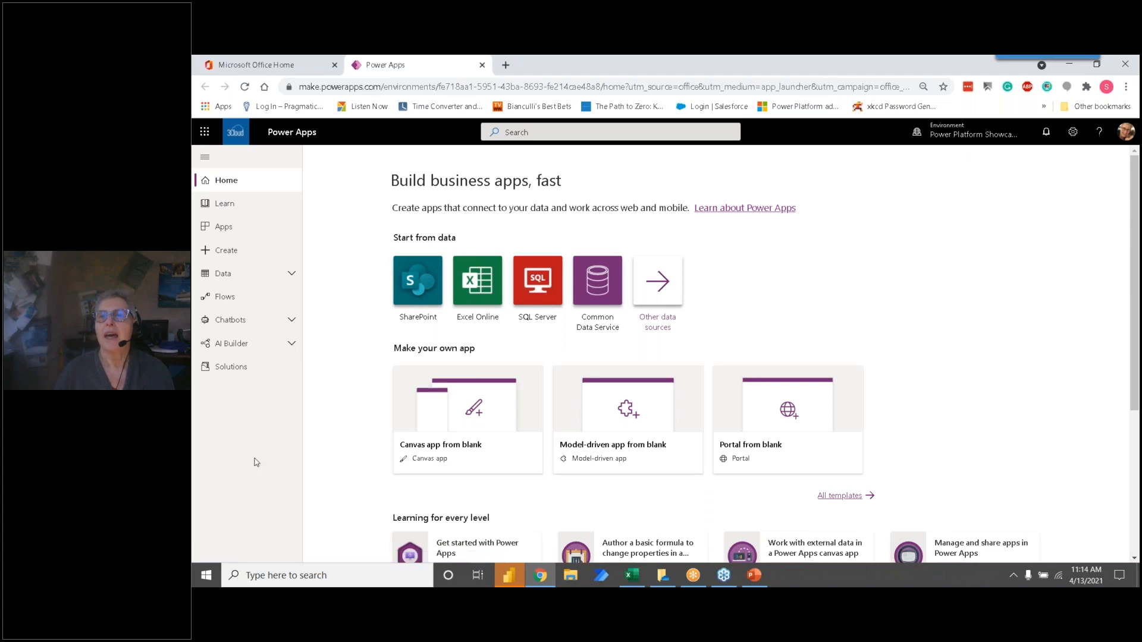
Step: Show the list of available environments to check which one is selected
{"action": "left_click", "coordinate": [976, 144]}
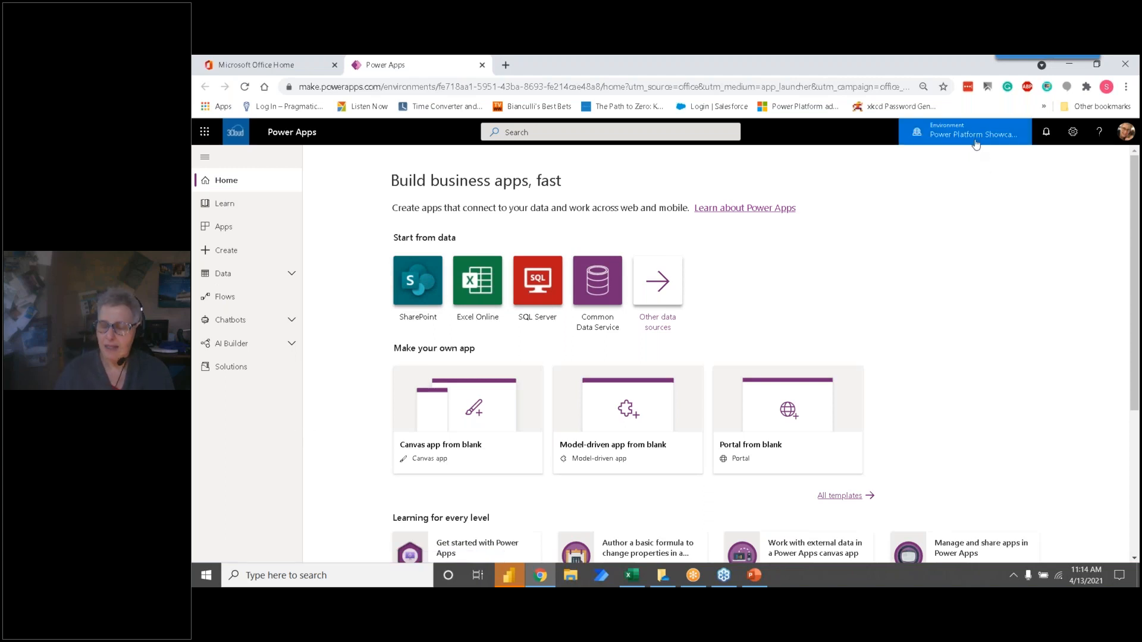
{"action": "left_click", "coordinate": [976, 144]}
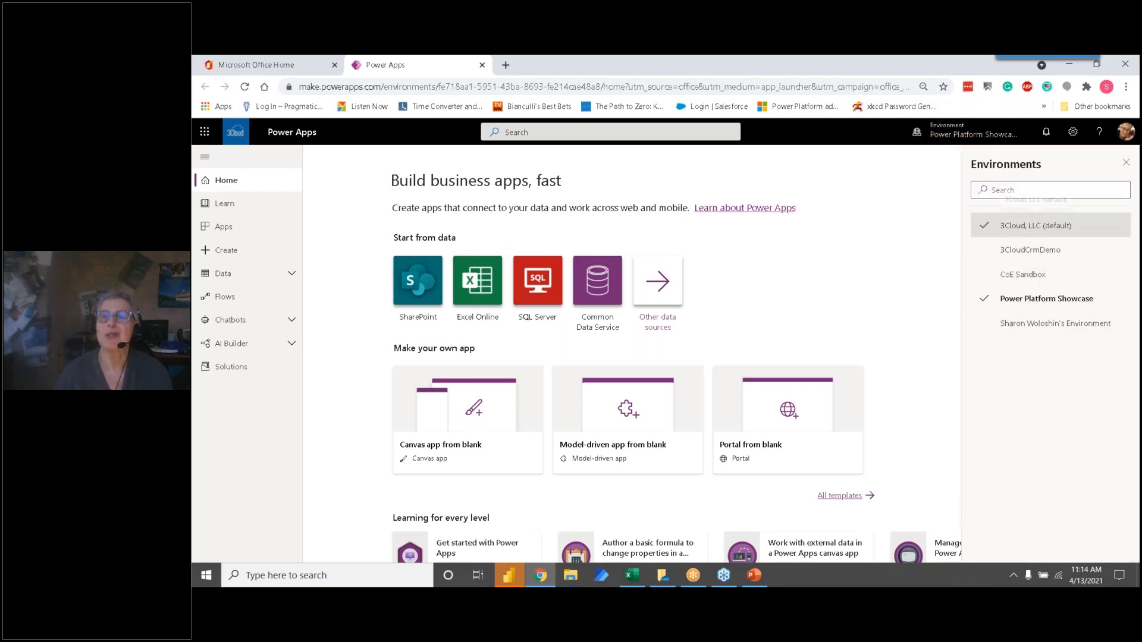
{"action": "left_click", "coordinate": [995, 245]}
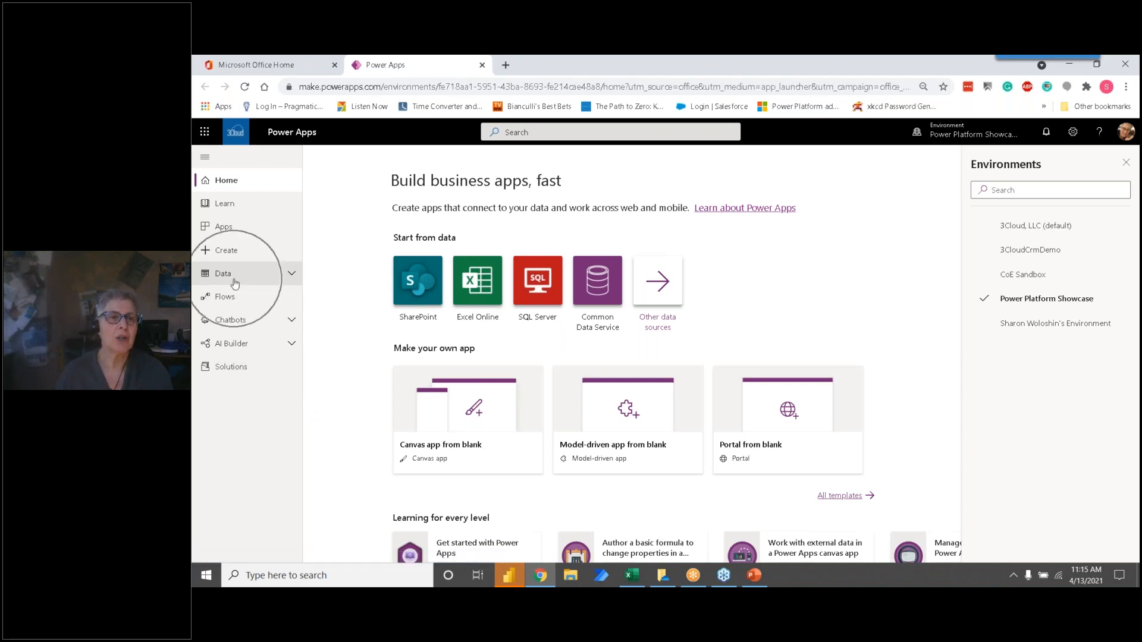
Step: Open the Exchange Rate_Initial Load dataflow for query editing and dismiss the environments list
{"action": "left_click", "coordinate": [286, 278]}
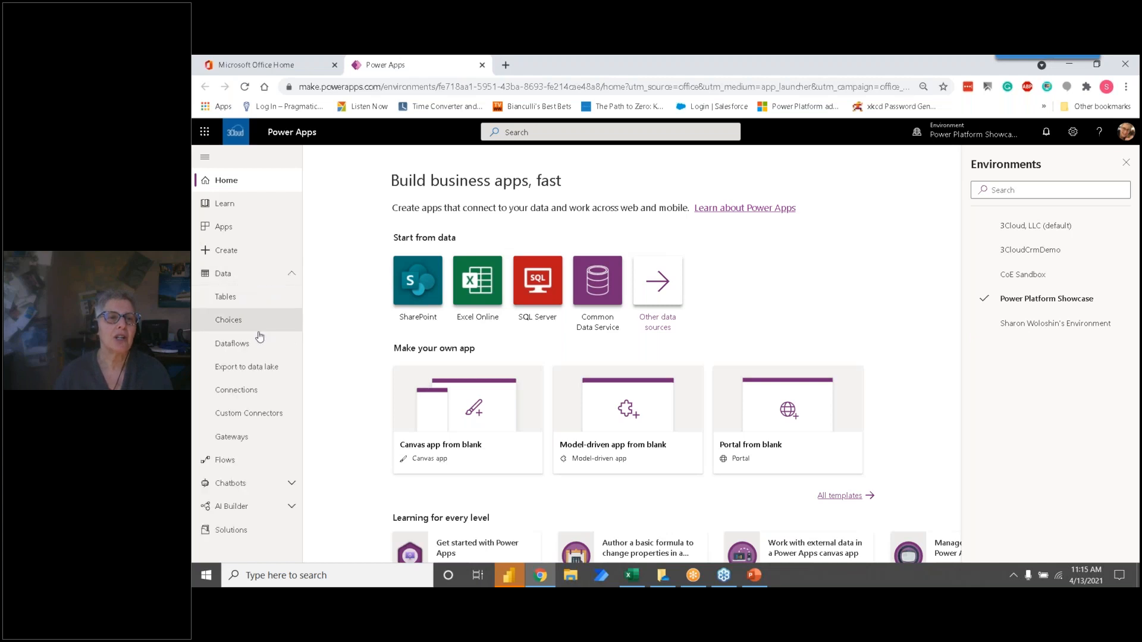
{"action": "left_click", "coordinate": [249, 348]}
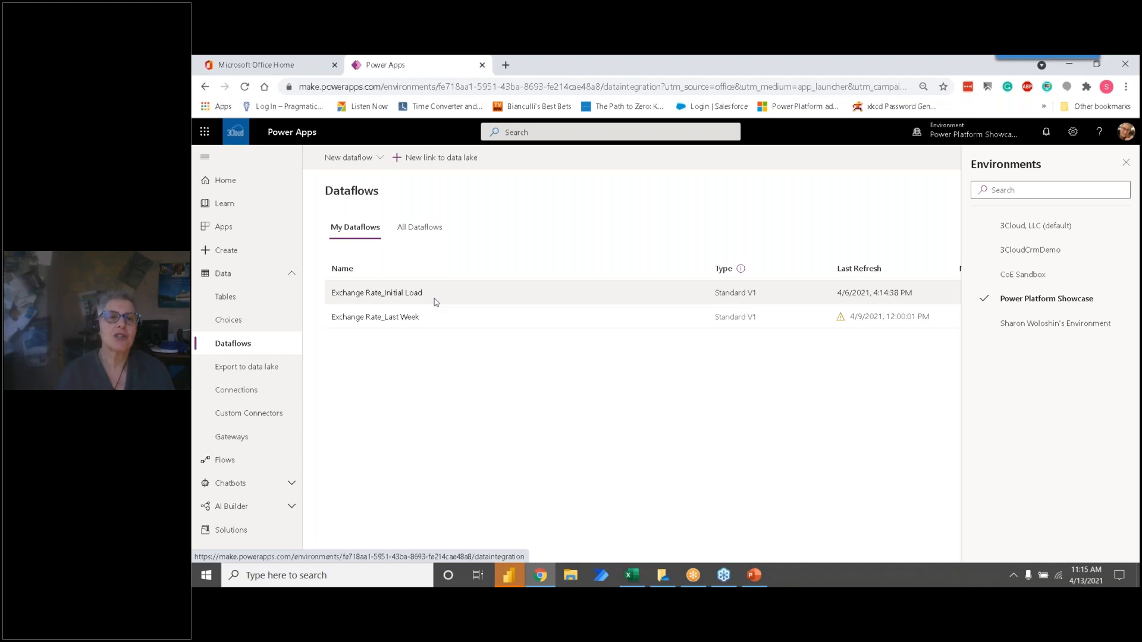
{"action": "left_click", "coordinate": [414, 292]}
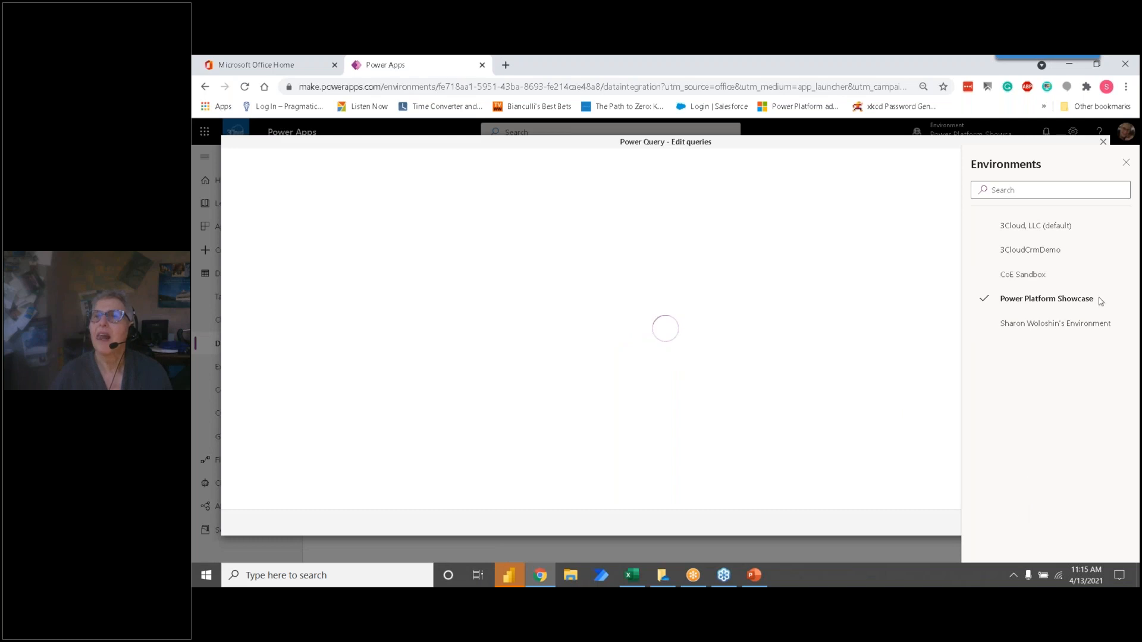
{"action": "left_click_drag", "start_coordinate": [1081, 161], "coordinate": [983, 164]}
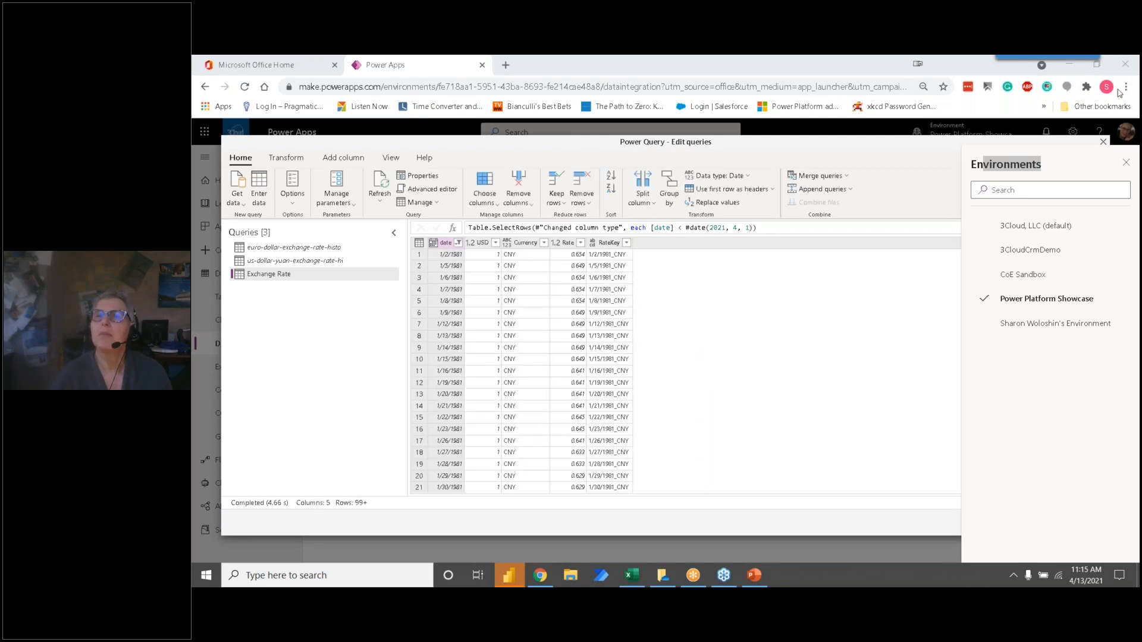
{"action": "left_click", "coordinate": [1125, 162]}
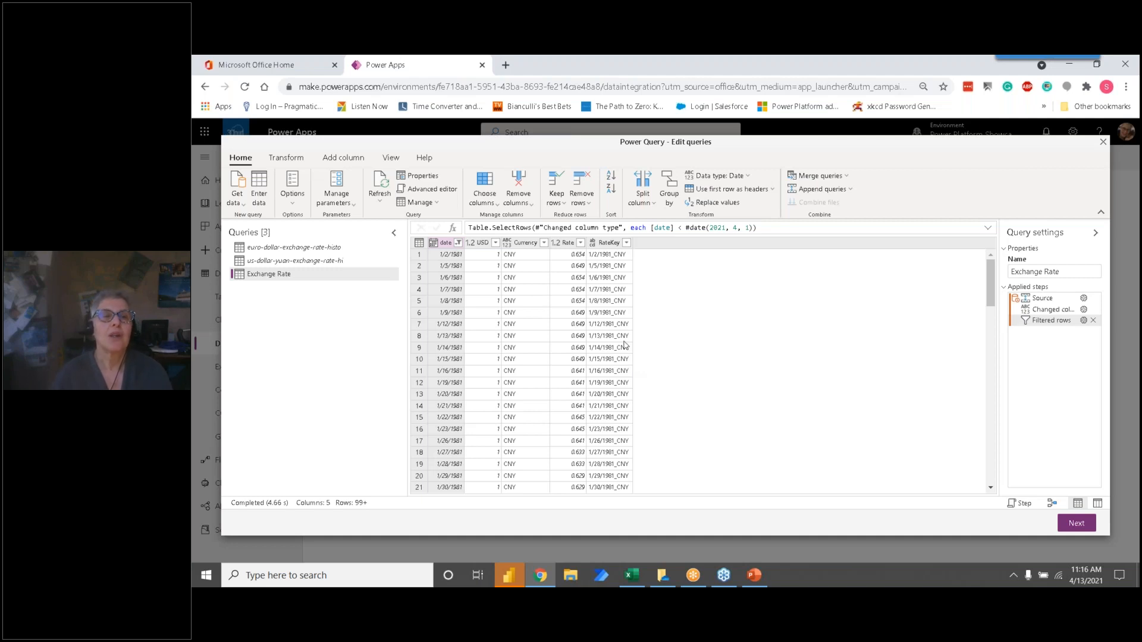
Step: Look through the transform, column-adding, view and help commands that the query editor offers
{"action": "left_click", "coordinate": [293, 159]}
{"action": "left_click", "coordinate": [329, 162]}
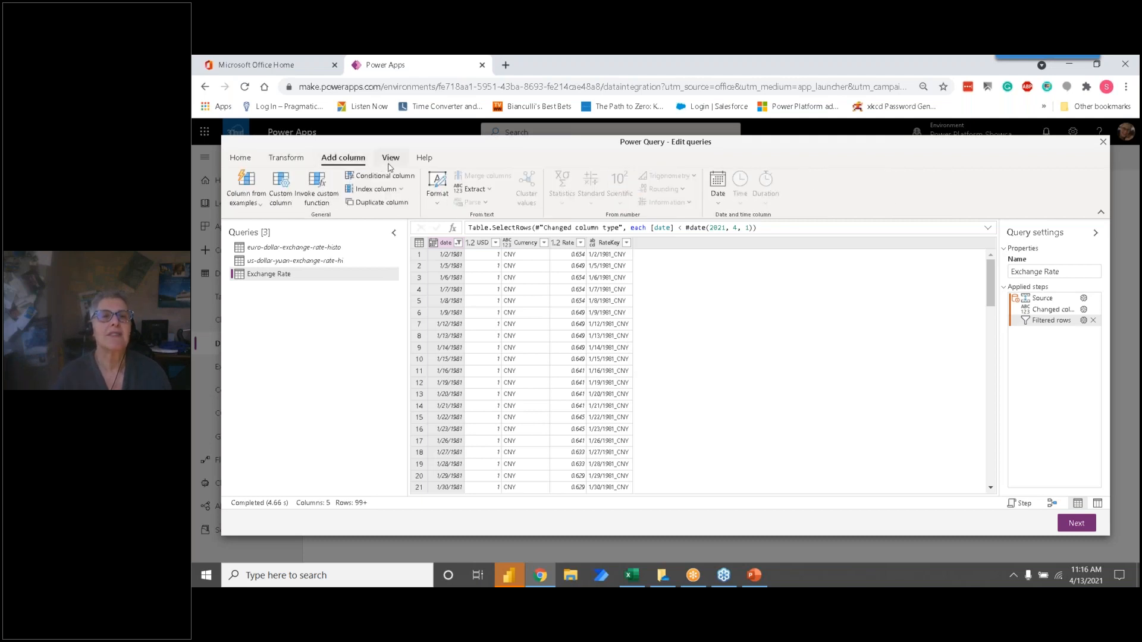
{"action": "left_click", "coordinate": [390, 159]}
{"action": "left_click", "coordinate": [424, 159]}
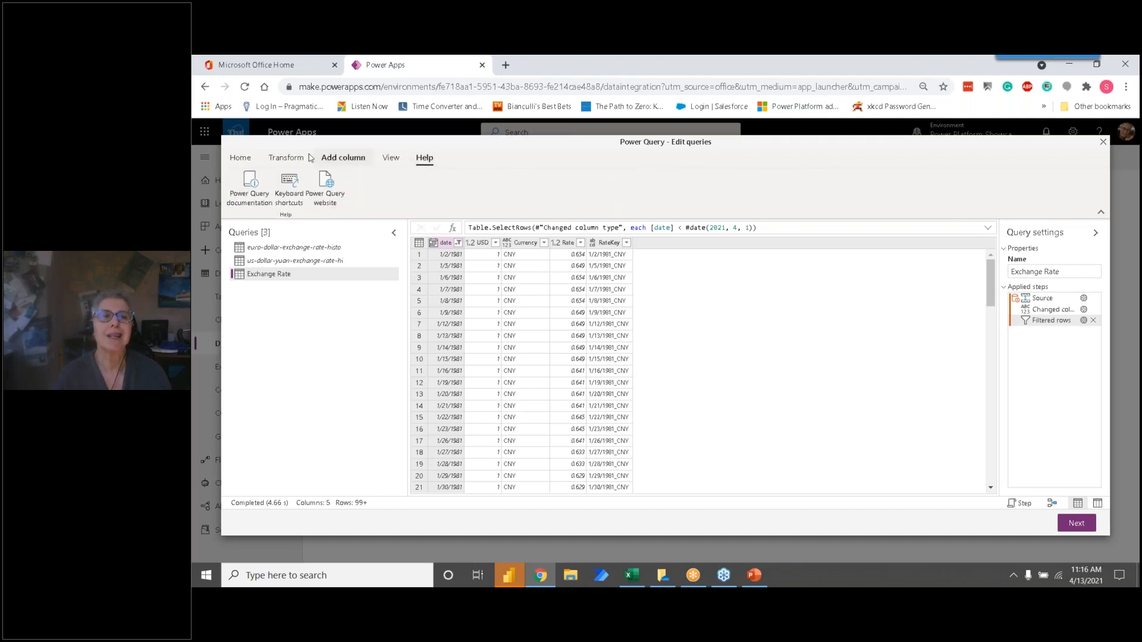
{"action": "left_click", "coordinate": [243, 161]}
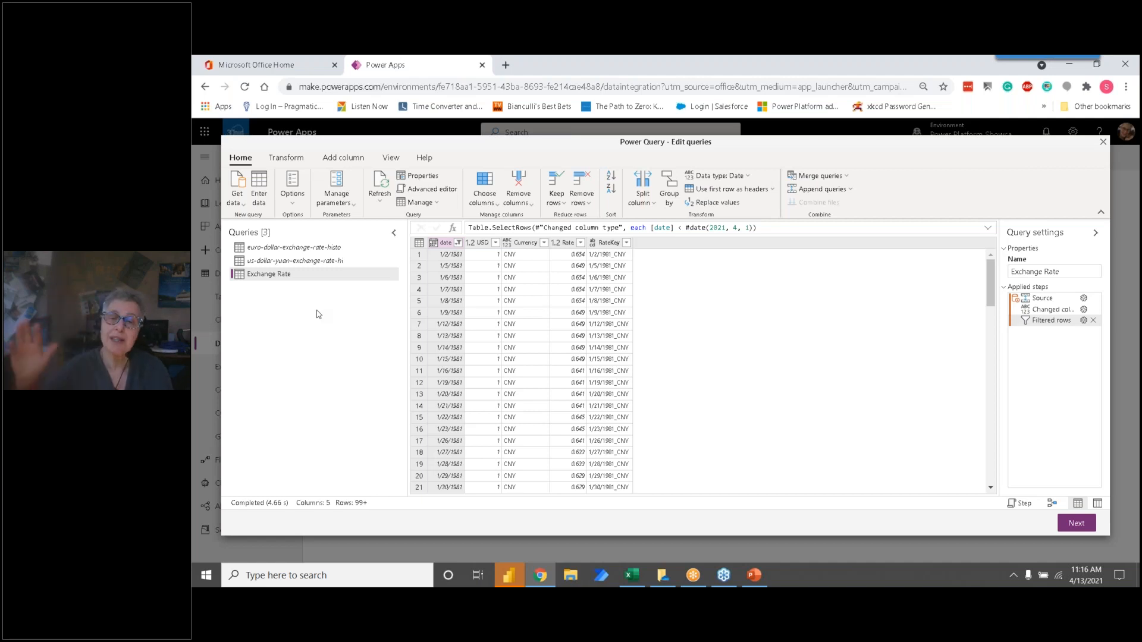
Step: Check the Excel file source of the euro-dollar-exchange-rate-histo query and accept its existing path
{"action": "left_click", "coordinate": [297, 248]}
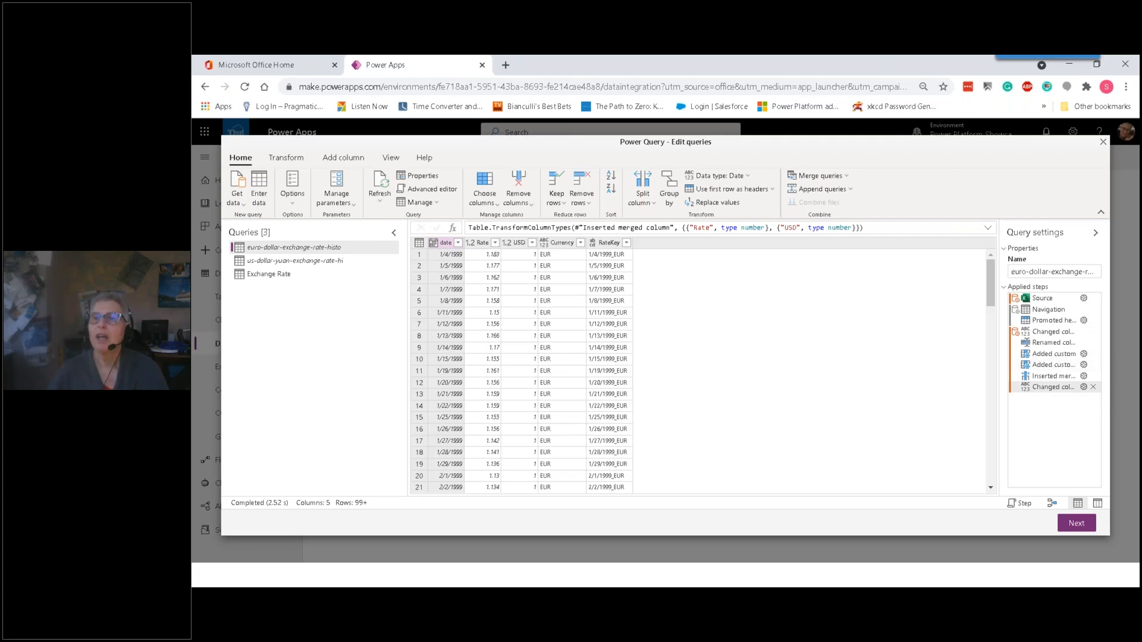
{"action": "double_click", "coordinate": [1063, 300]}
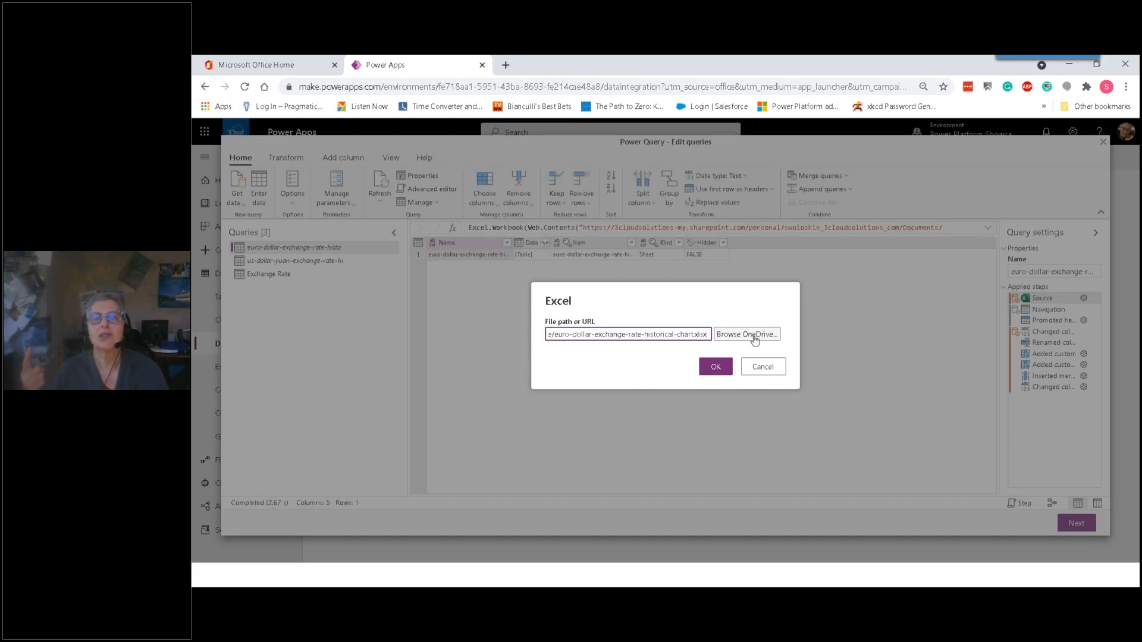
{"action": "left_click", "coordinate": [717, 367]}
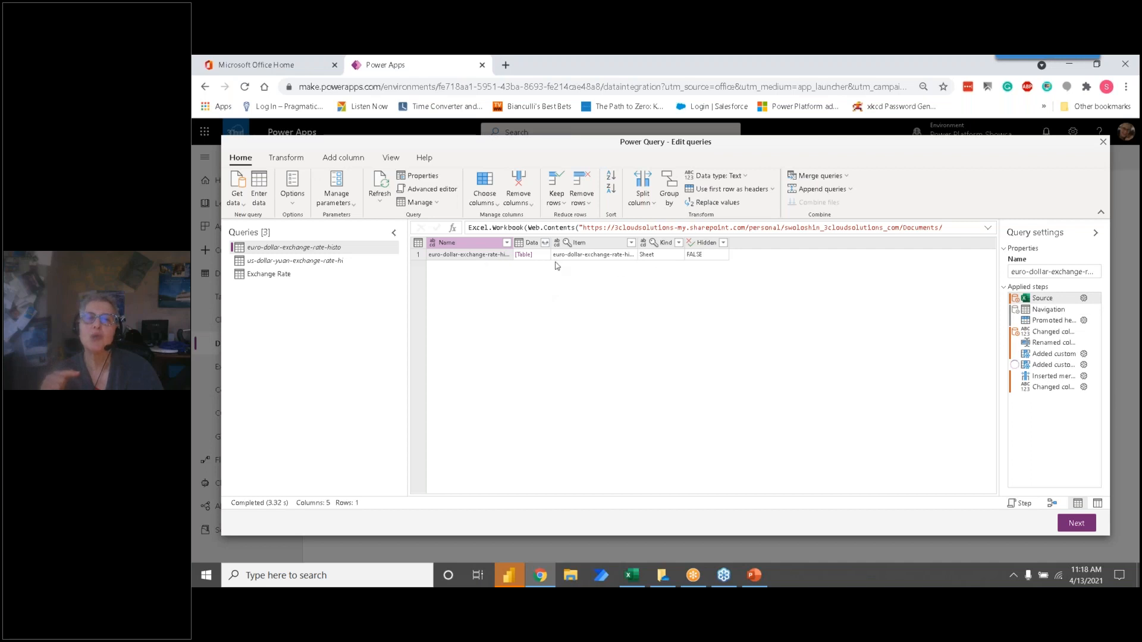
Step: Review the euro-dollar query's navigation, promoted headers and first column type change in the applied steps
{"action": "left_click", "coordinate": [1027, 313]}
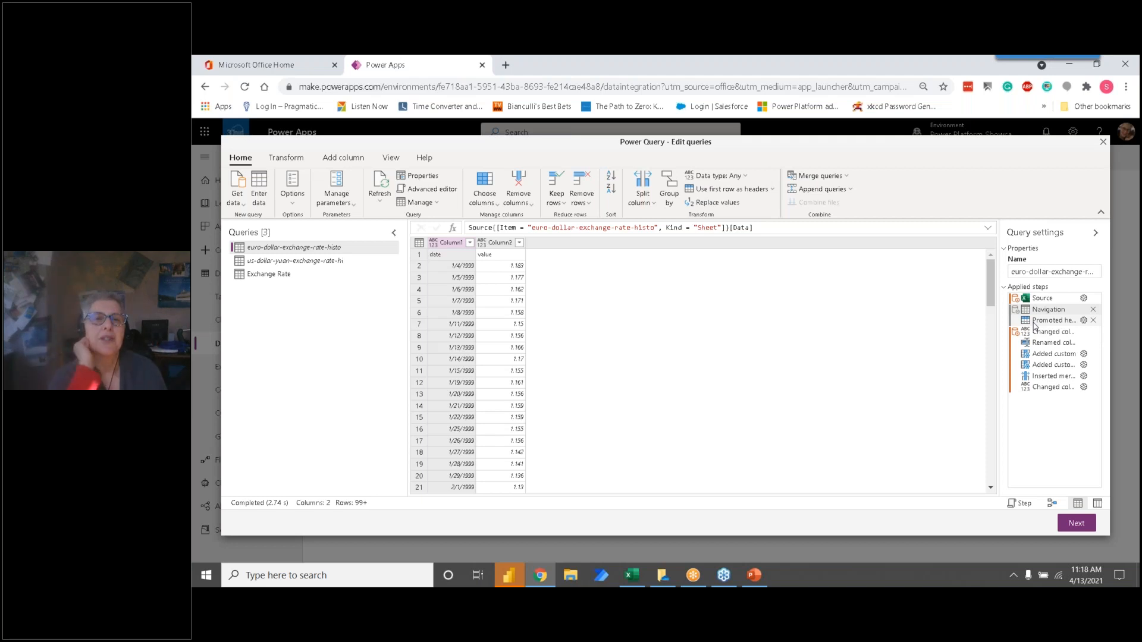
{"action": "left_click", "coordinate": [1047, 320]}
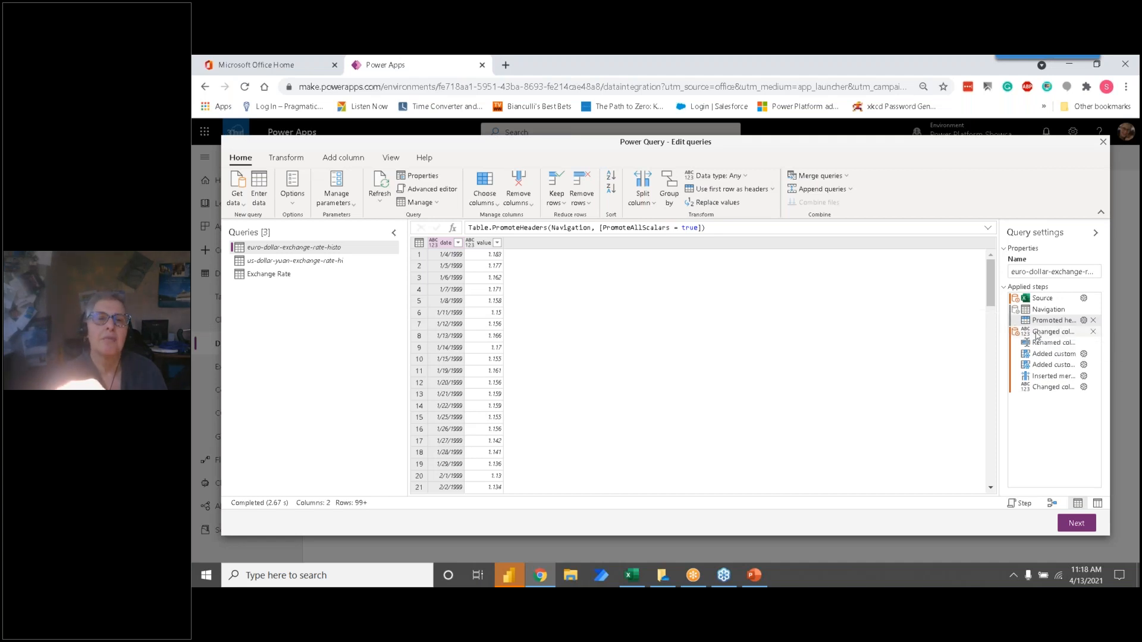
{"action": "left_click", "coordinate": [1036, 336]}
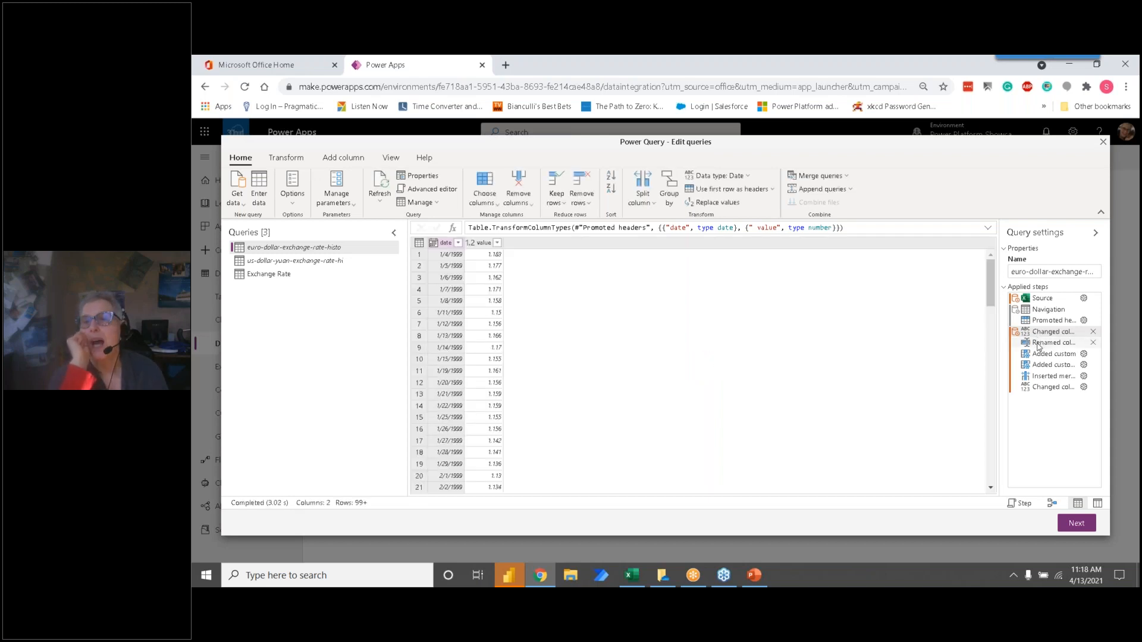
Step: Inspect the formulas of the USD and Currency custom columns in the euro-dollar query, leaving both definitions unedited
{"action": "left_click", "coordinate": [1046, 356]}
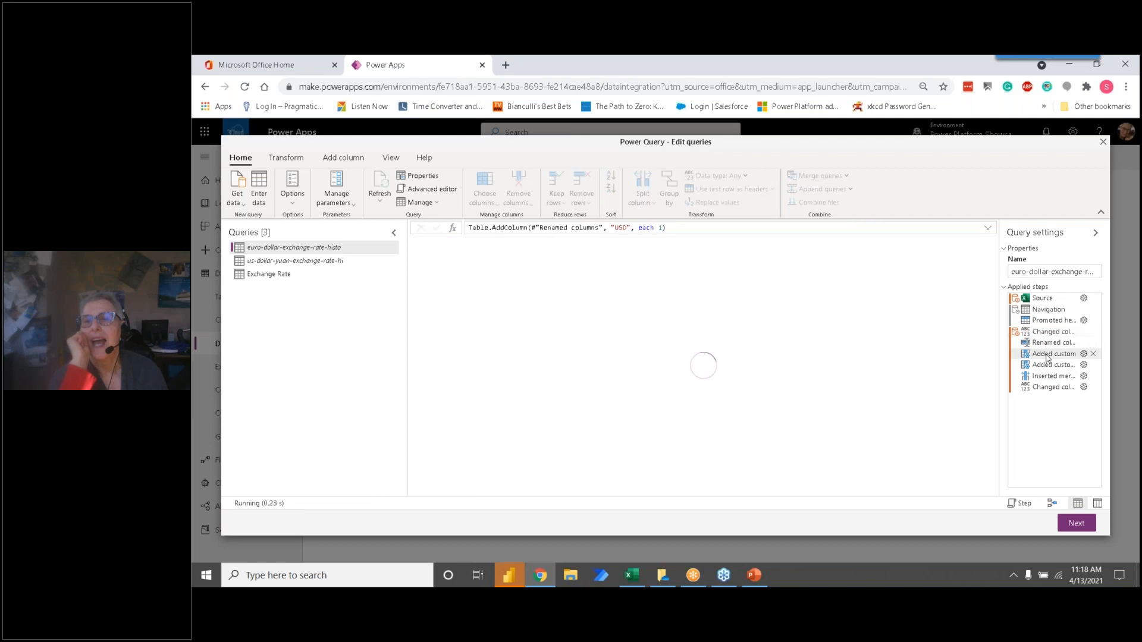
{"action": "double_click", "coordinate": [1047, 355]}
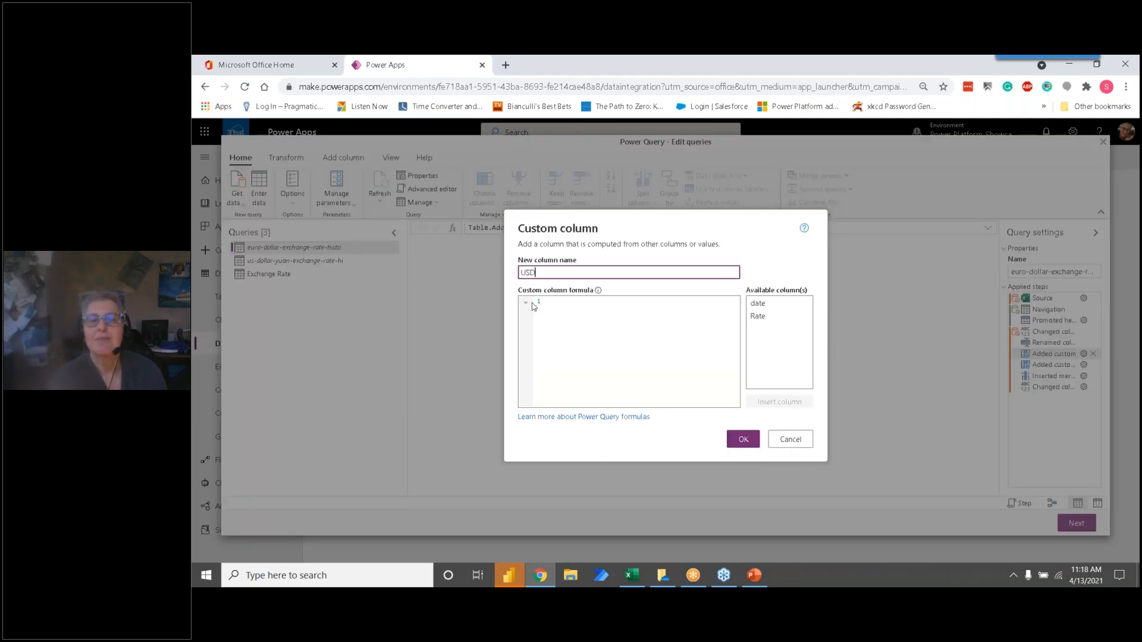
{"action": "left_click", "coordinate": [788, 440]}
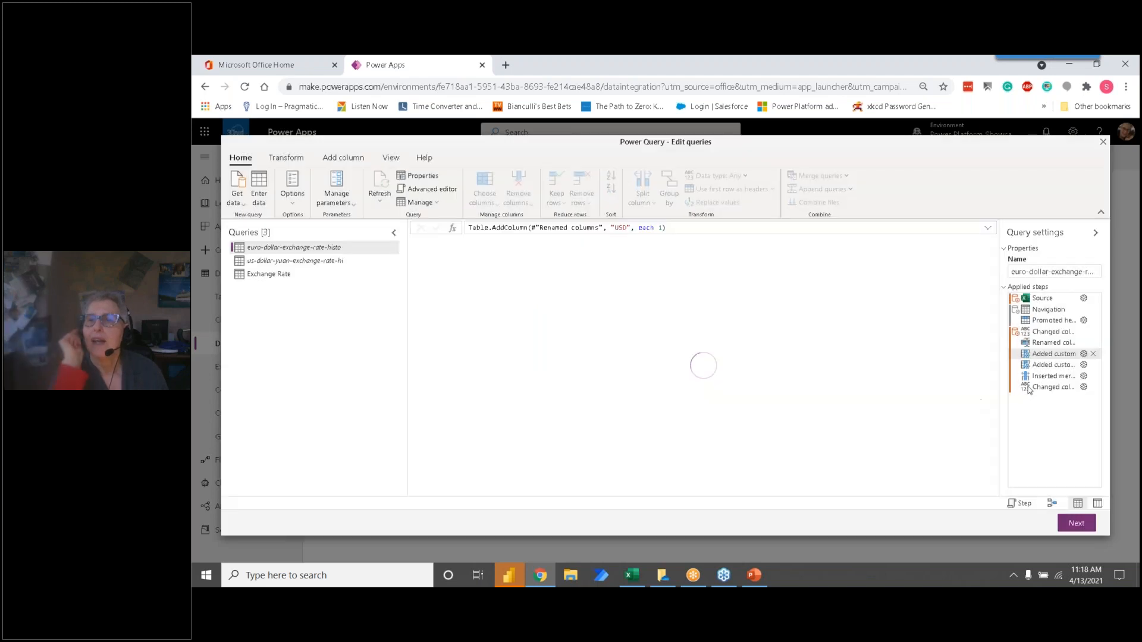
{"action": "double_click", "coordinate": [1059, 365]}
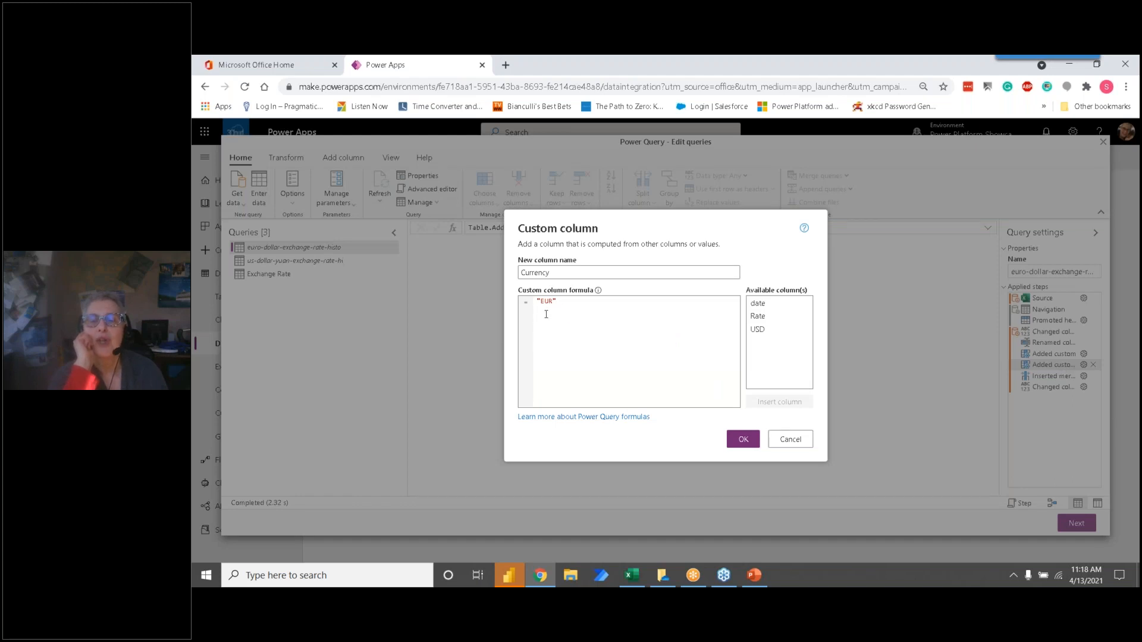
{"action": "left_click", "coordinate": [790, 439]}
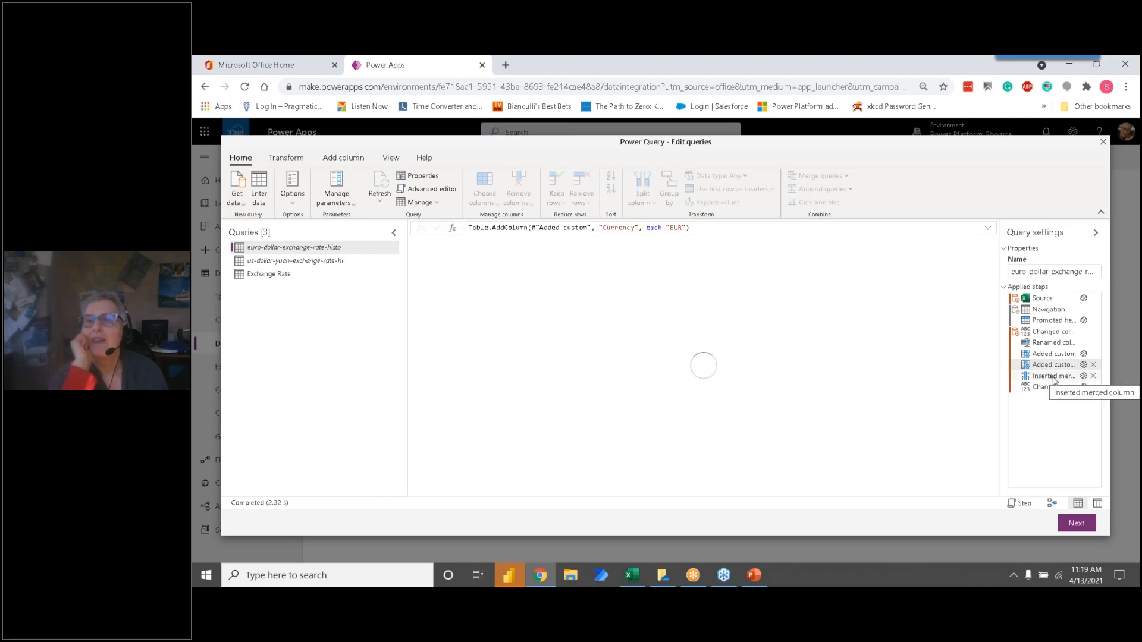
Step: Inspect the euro-dollar query's RateKey merged column settings and its final column type change
{"action": "double_click", "coordinate": [1052, 377]}
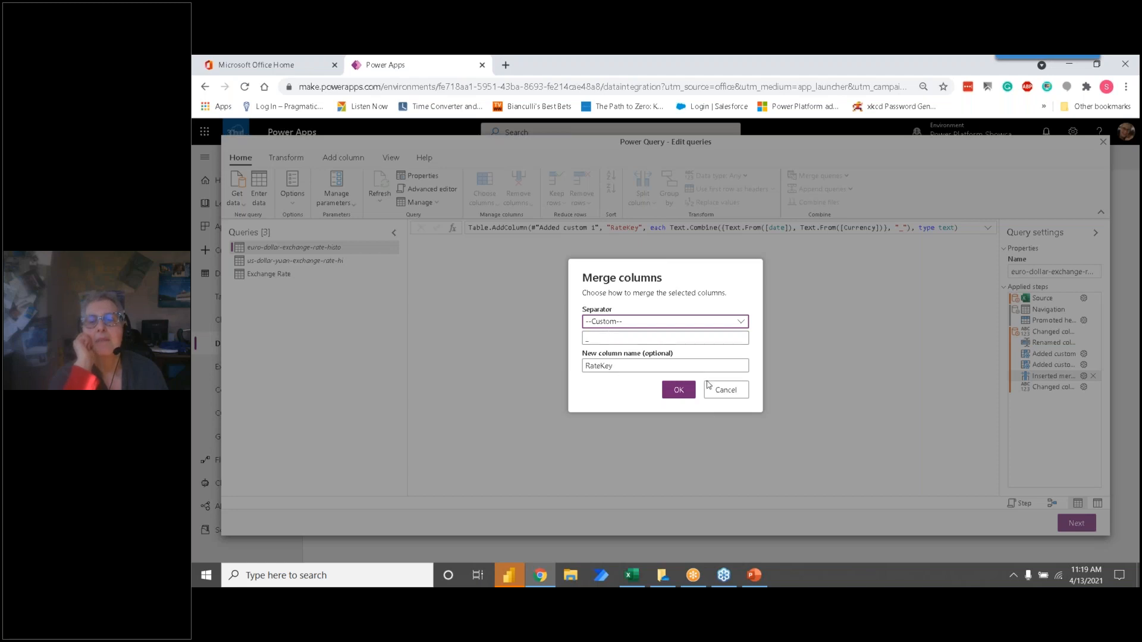
{"action": "left_click", "coordinate": [725, 389]}
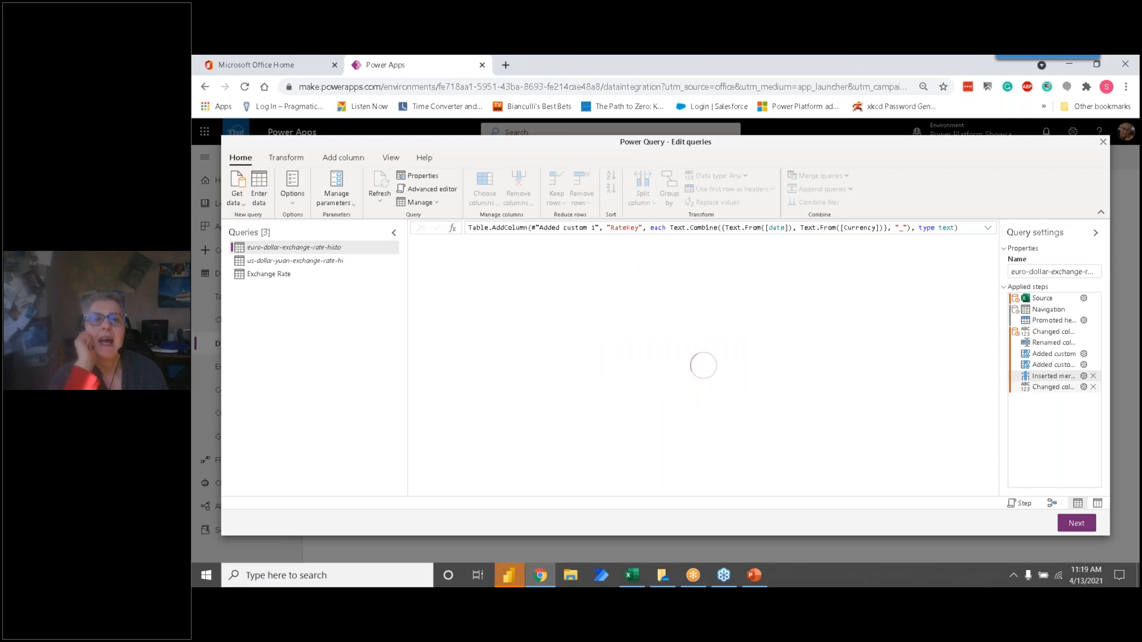
{"action": "left_click", "coordinate": [1066, 388]}
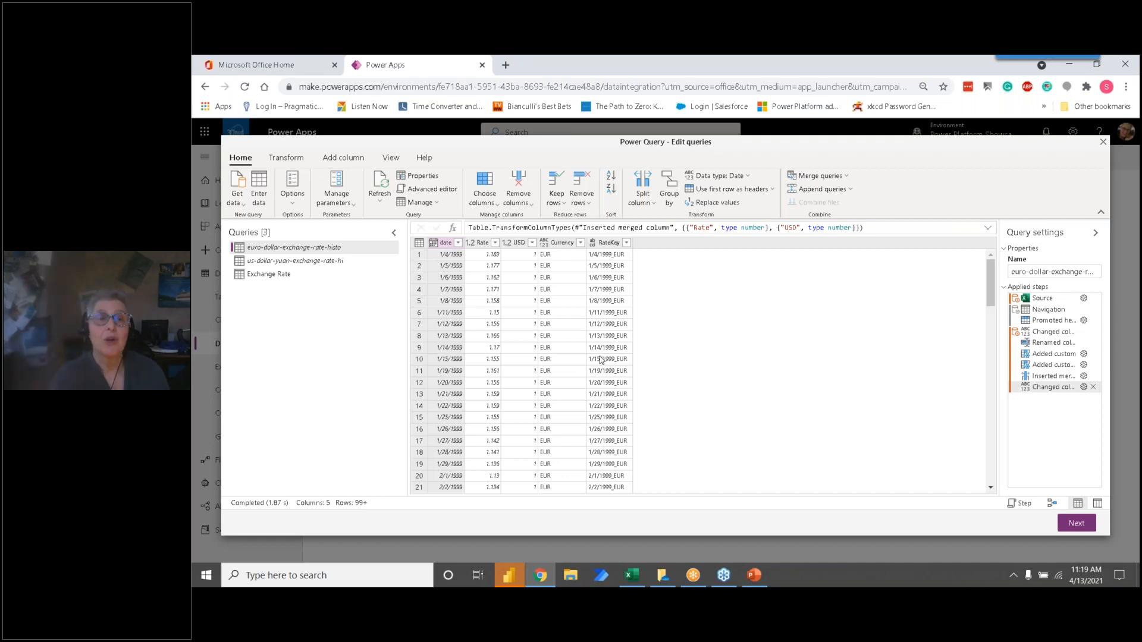
Step: Review the us-dollar-yuan-exchange-rate-hi query, as well as the append source and date filter of the Exchange Rate query
{"action": "left_click", "coordinate": [322, 264]}
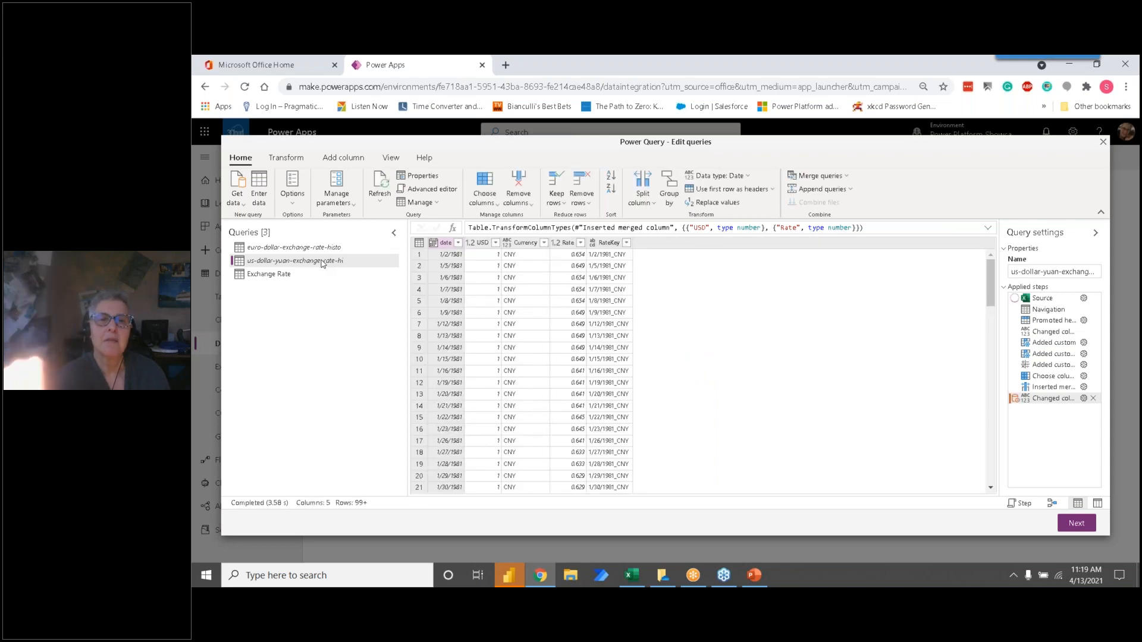
{"action": "left_click", "coordinate": [288, 278]}
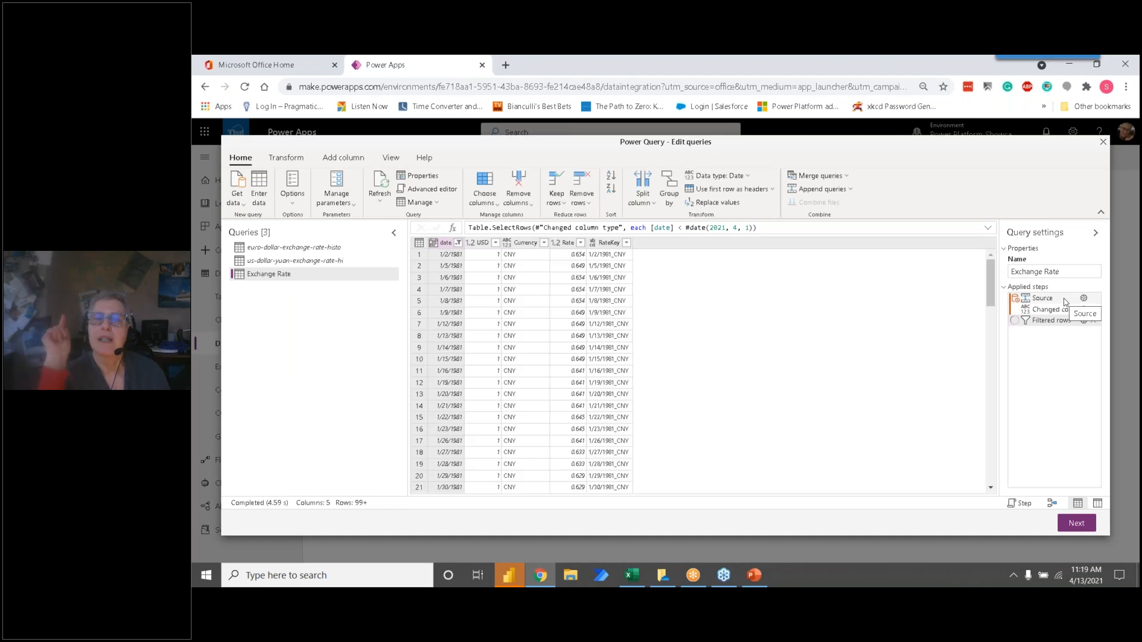
{"action": "double_click", "coordinate": [1065, 299]}
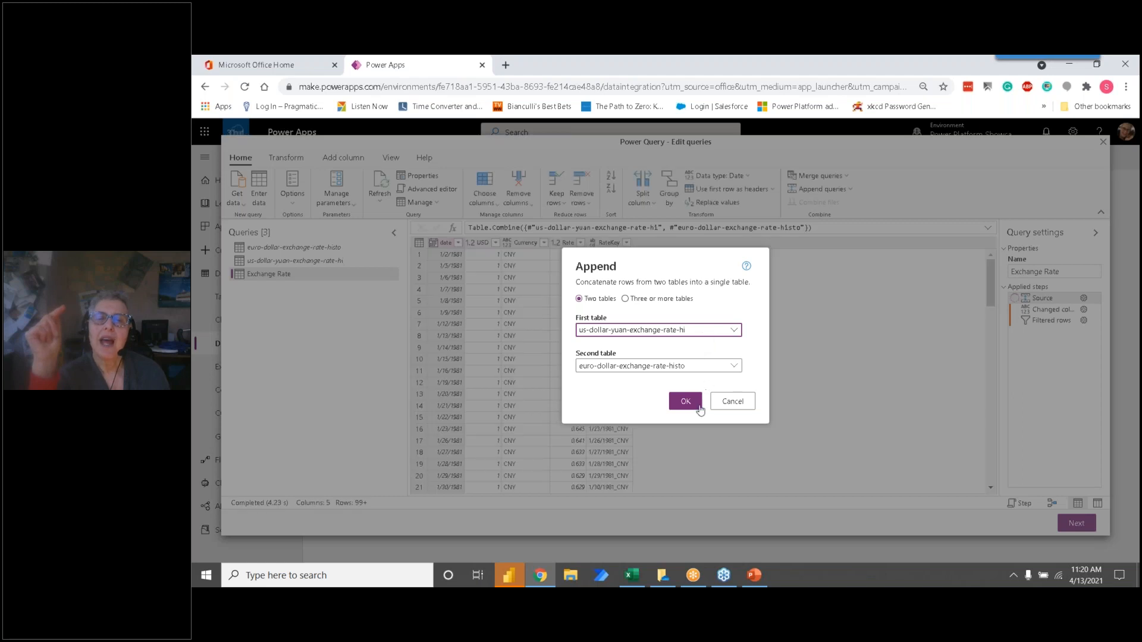
{"action": "left_click", "coordinate": [732, 401]}
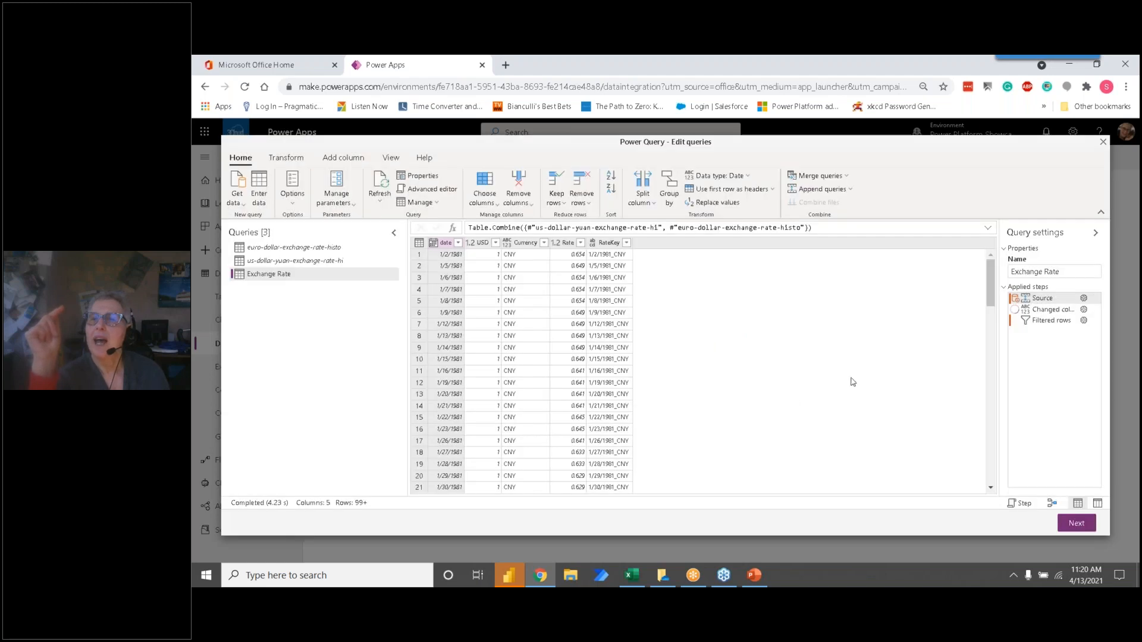
{"action": "double_click", "coordinate": [1056, 324]}
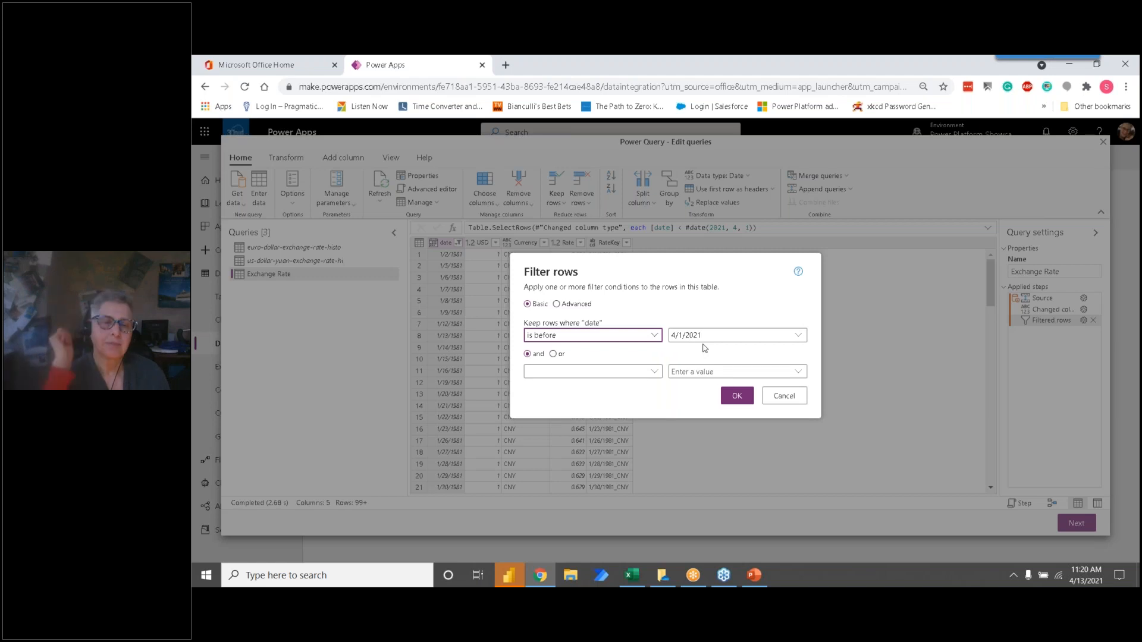
{"action": "left_click", "coordinate": [792, 397]}
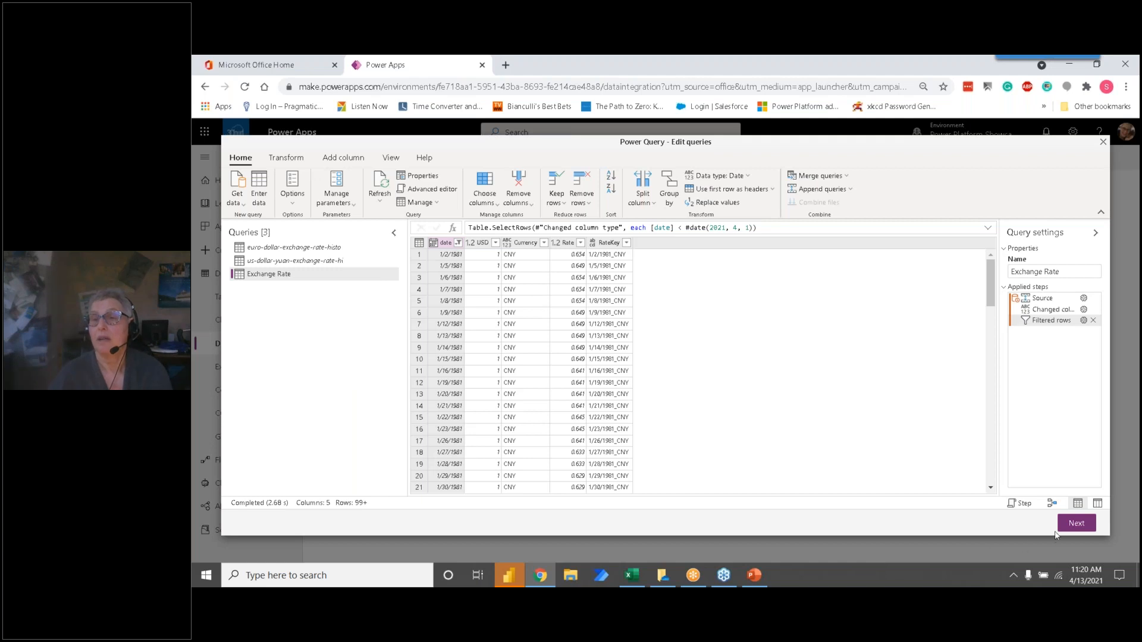
Step: Proceed to table mapping and review the load settings of the us-dollar-yuan and Exchange Rate queries, including the destination table name
{"action": "left_click", "coordinate": [1077, 525]}
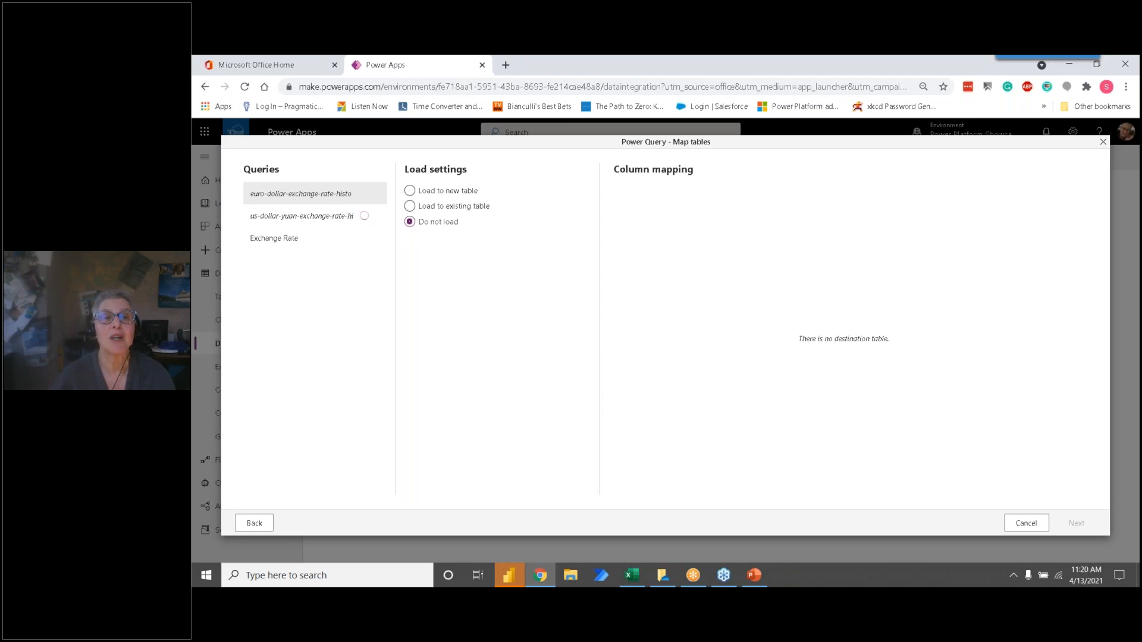
{"action": "left_click", "coordinate": [330, 218]}
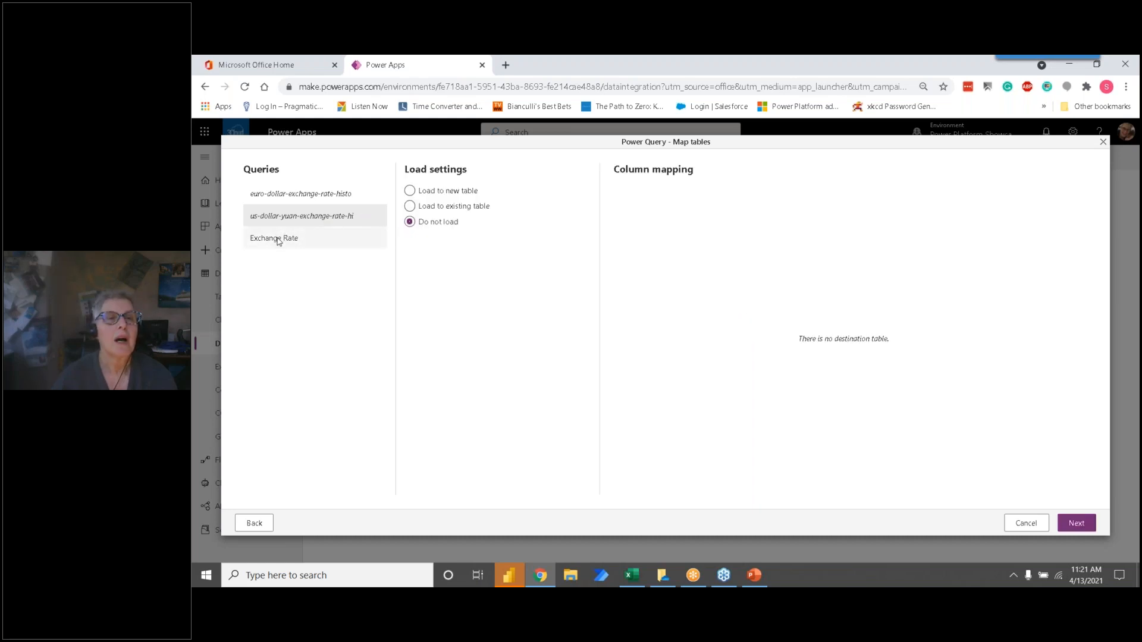
{"action": "left_click", "coordinate": [281, 239]}
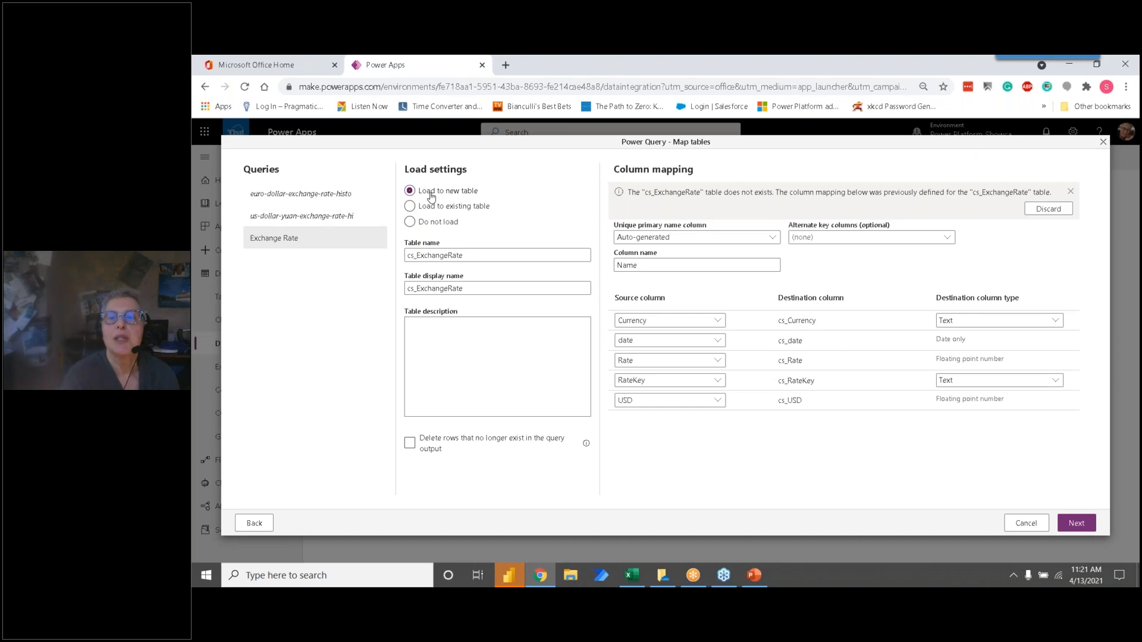
{"action": "left_click_drag", "start_coordinate": [474, 254], "coordinate": [394, 253]}
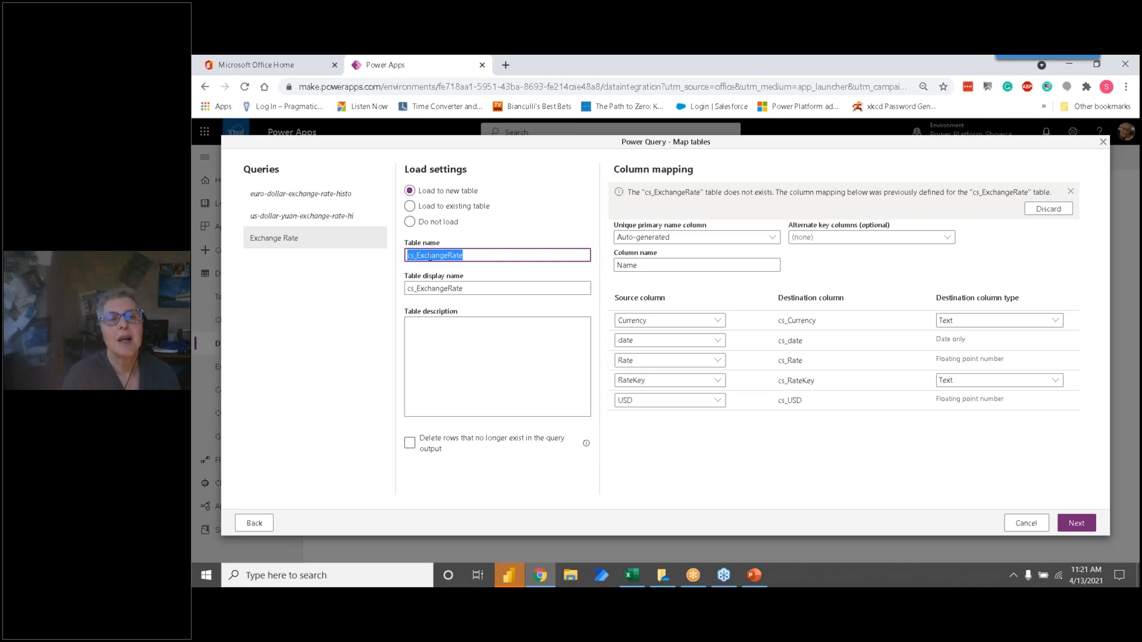
Step: Set the new table's display name to Exchange Rate, keeping cs_ExchangeRate as its table name
{"action": "left_click_drag", "start_coordinate": [409, 261], "coordinate": [418, 260]}
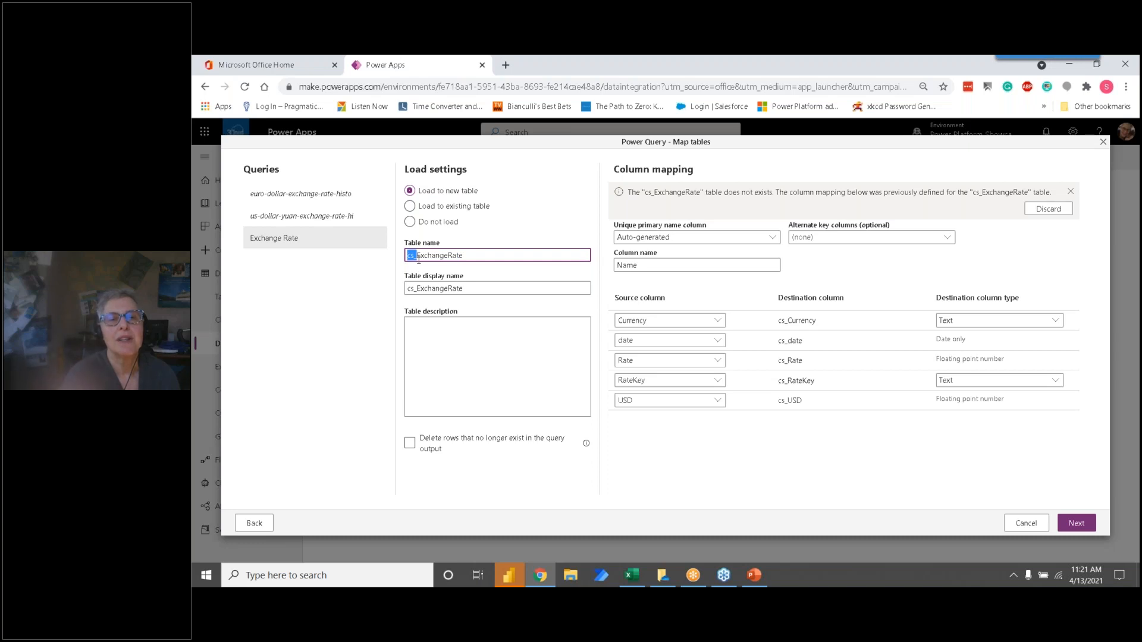
{"action": "left_click_drag", "start_coordinate": [475, 255], "coordinate": [400, 255]}
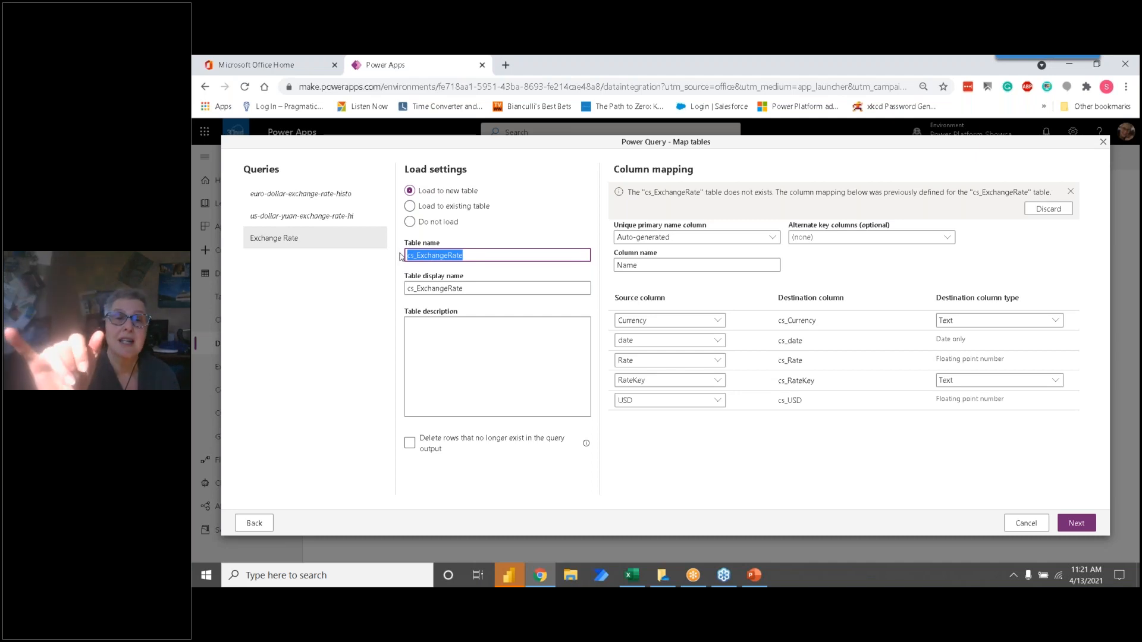
{"action": "left_click", "coordinate": [478, 289]}
{"action": "left_click_drag", "start_coordinate": [478, 288], "coordinate": [404, 289]}
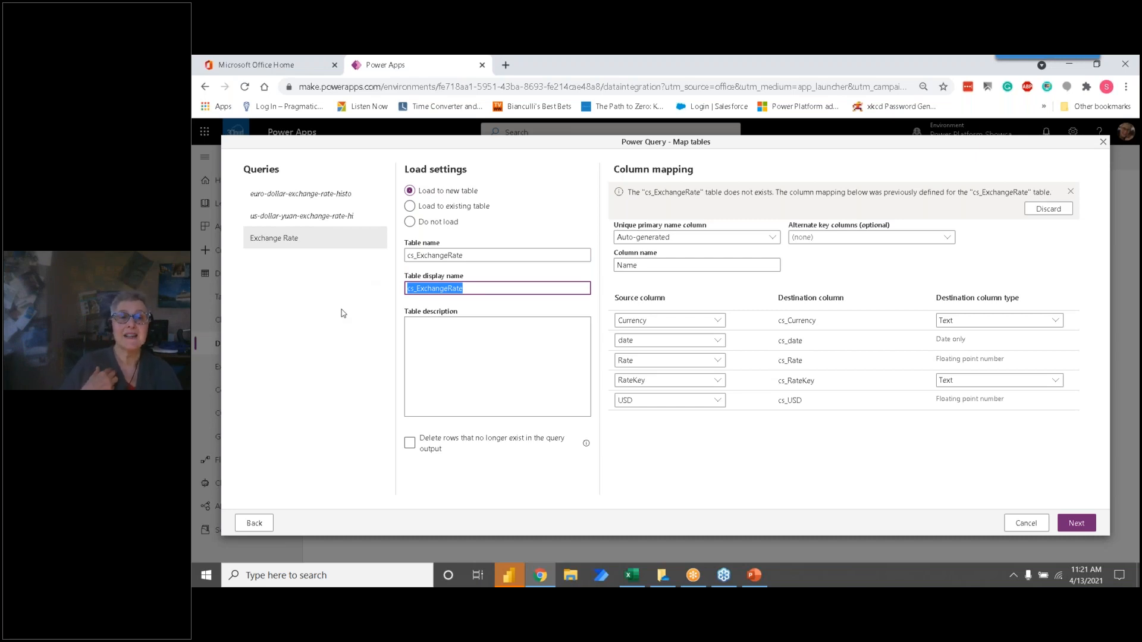
{"action": "type", "text": "Ex"}
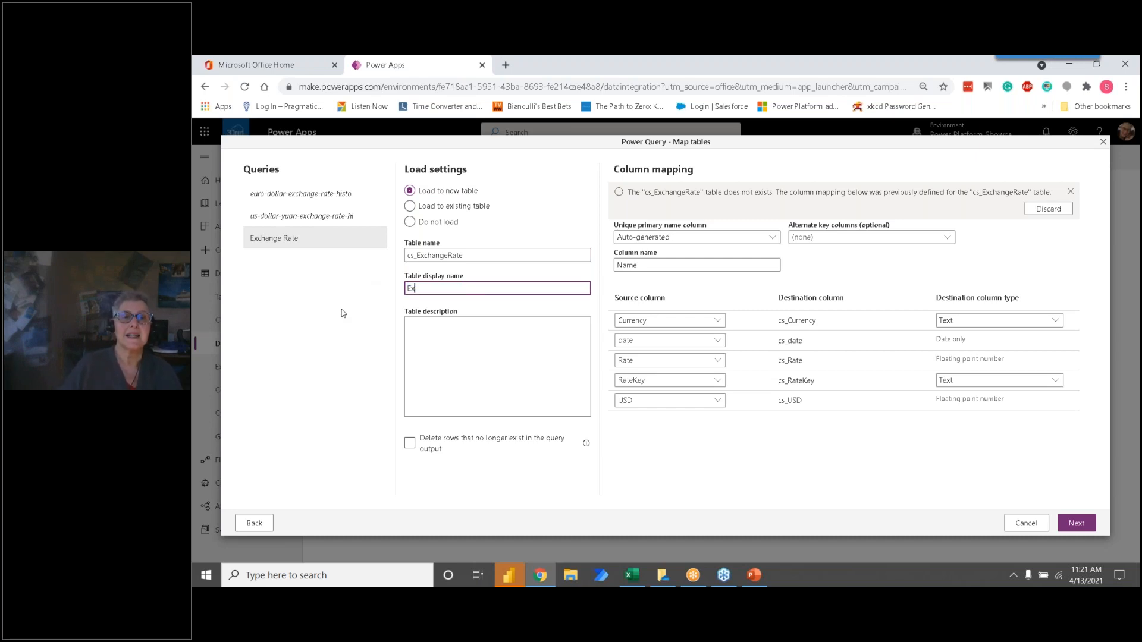
{"action": "type", "text": "change"}
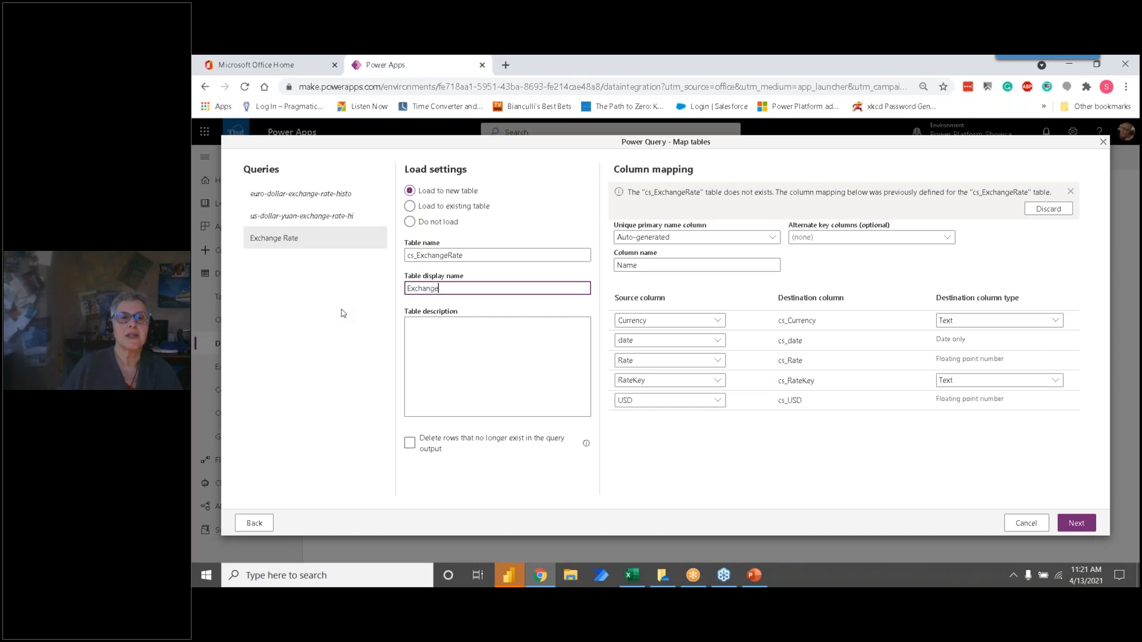
{"action": "type", "text": " Rate"}
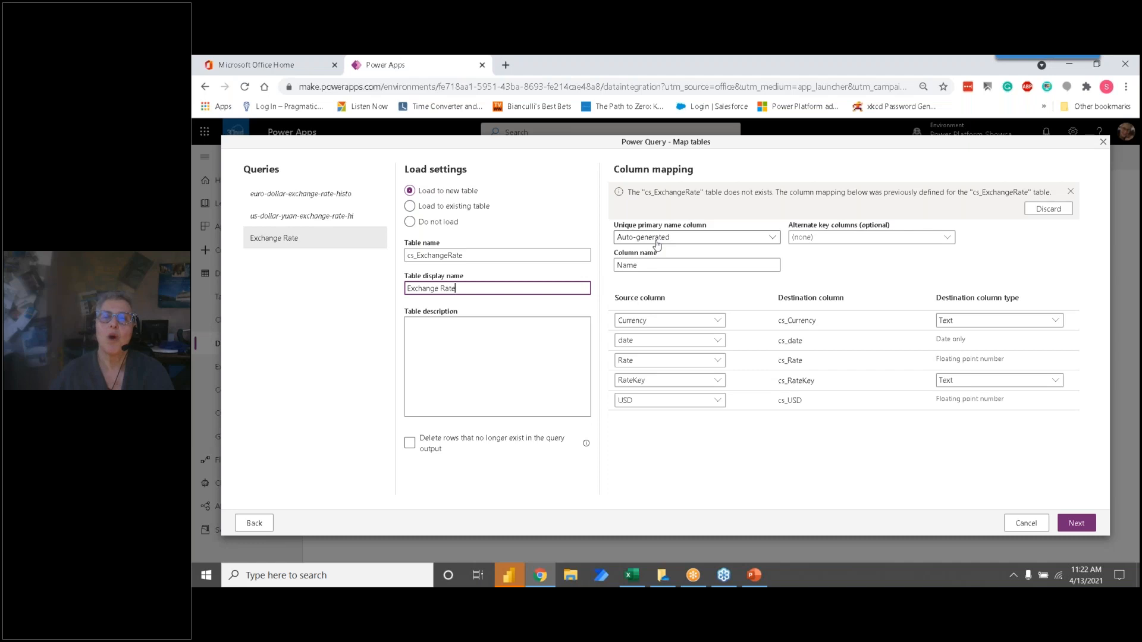
Step: Discard the previously defined column mapping and choose RateKey as the unique primary name column
{"action": "left_click", "coordinate": [773, 239]}
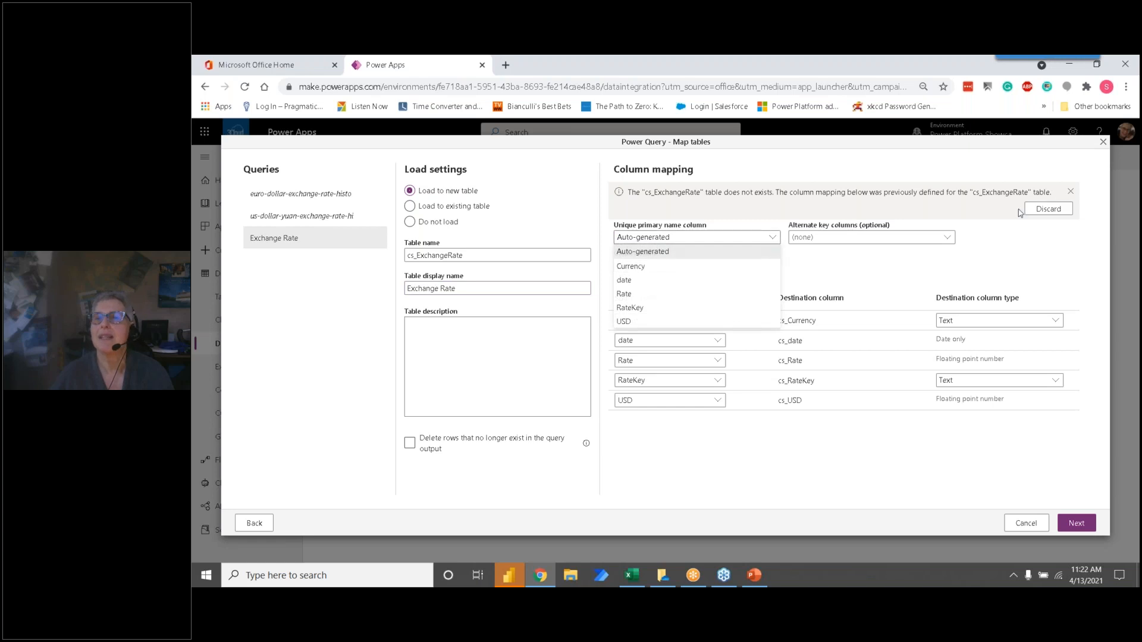
{"action": "left_click", "coordinate": [1046, 209]}
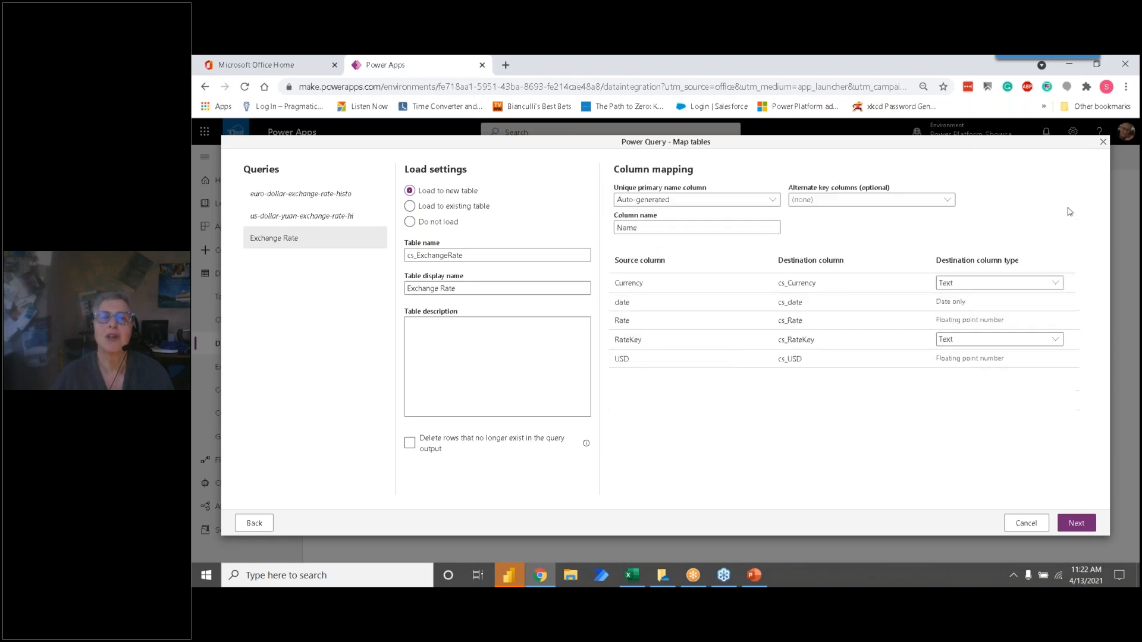
{"action": "left_click", "coordinate": [772, 201]}
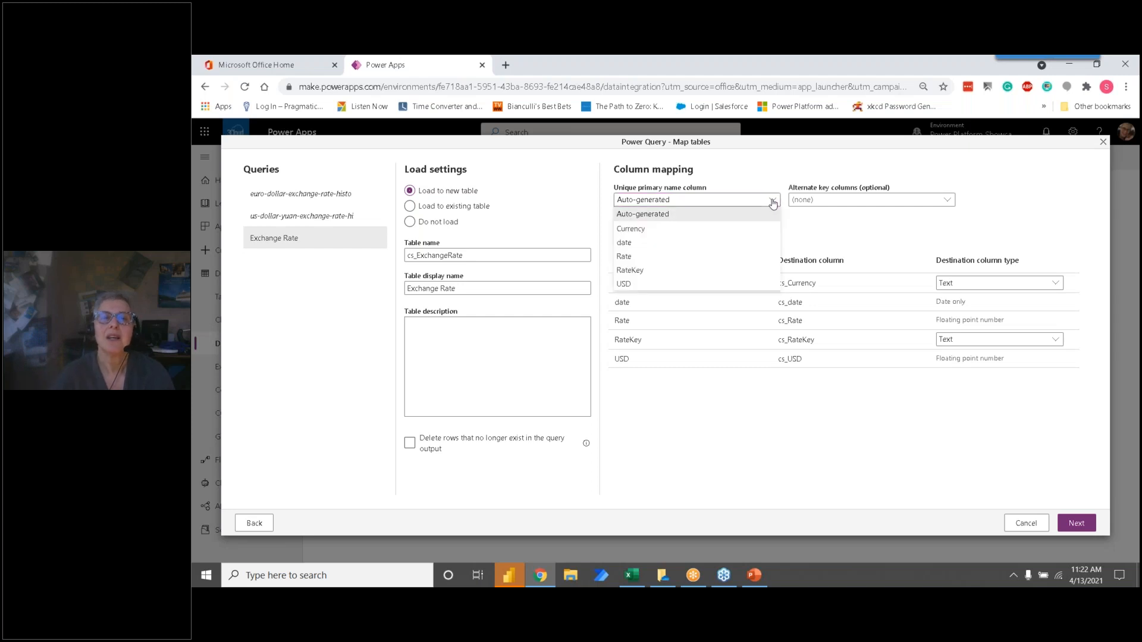
{"action": "left_click", "coordinate": [665, 271]}
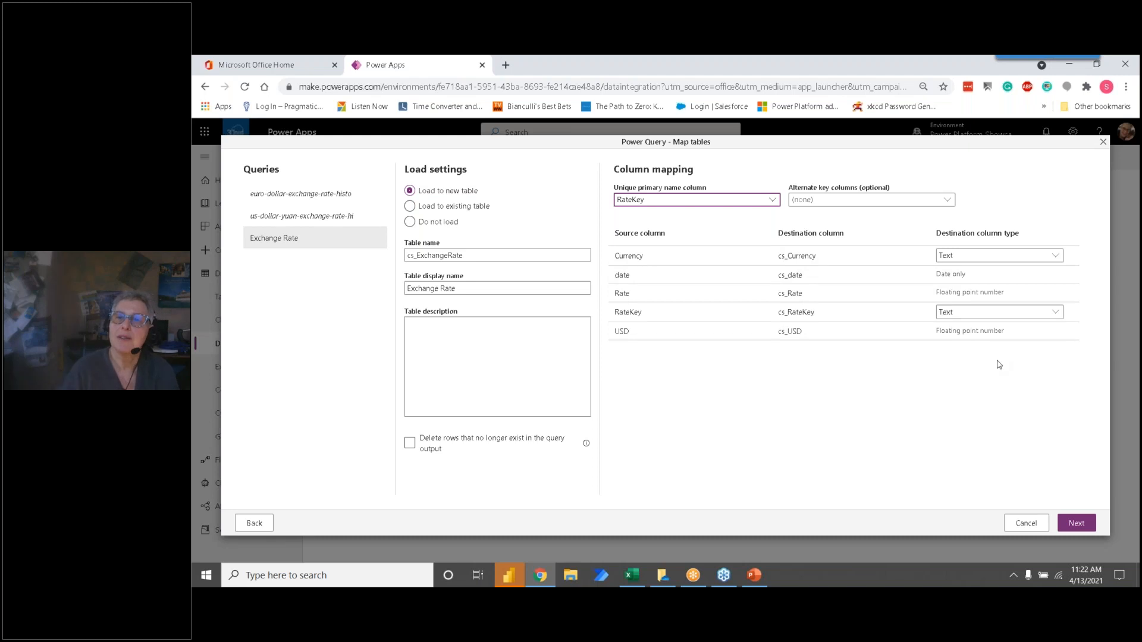
Step: Review the Currency column's destination type choices and the option to delete rows that no longer exist in the query output
{"action": "left_click", "coordinate": [1058, 260]}
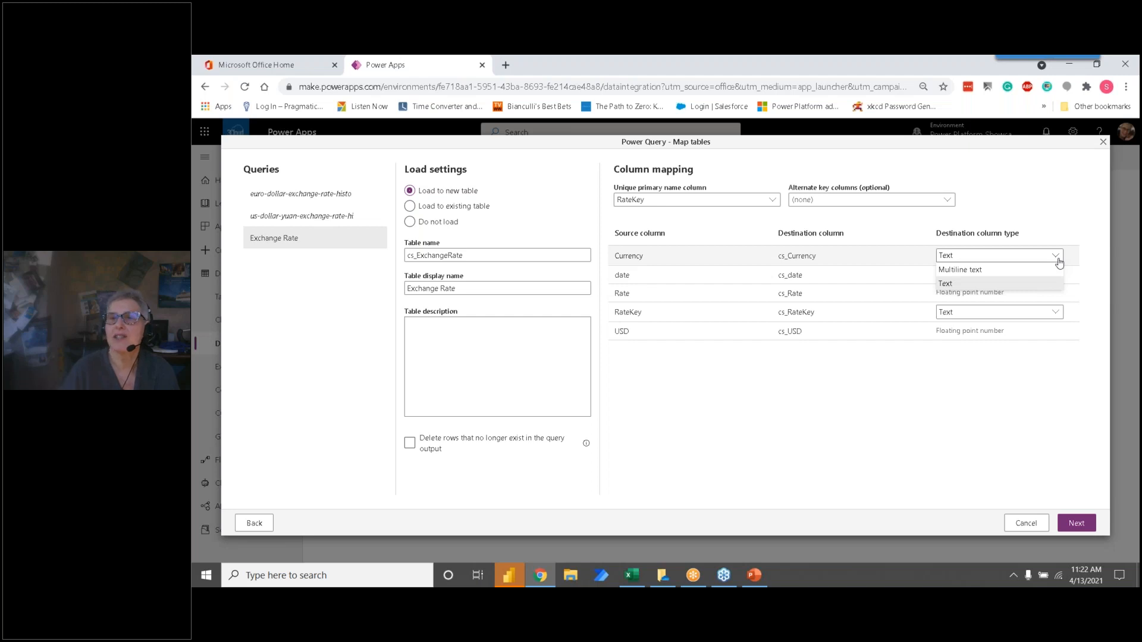
{"action": "left_click", "coordinate": [1058, 261]}
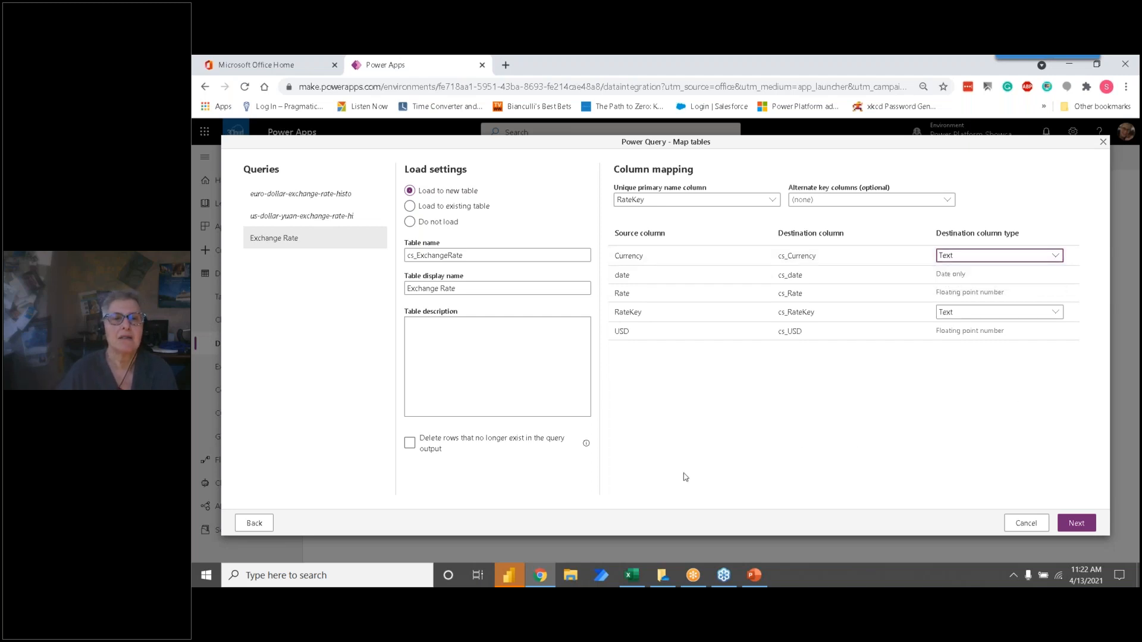
{"action": "left_click", "coordinate": [441, 444]}
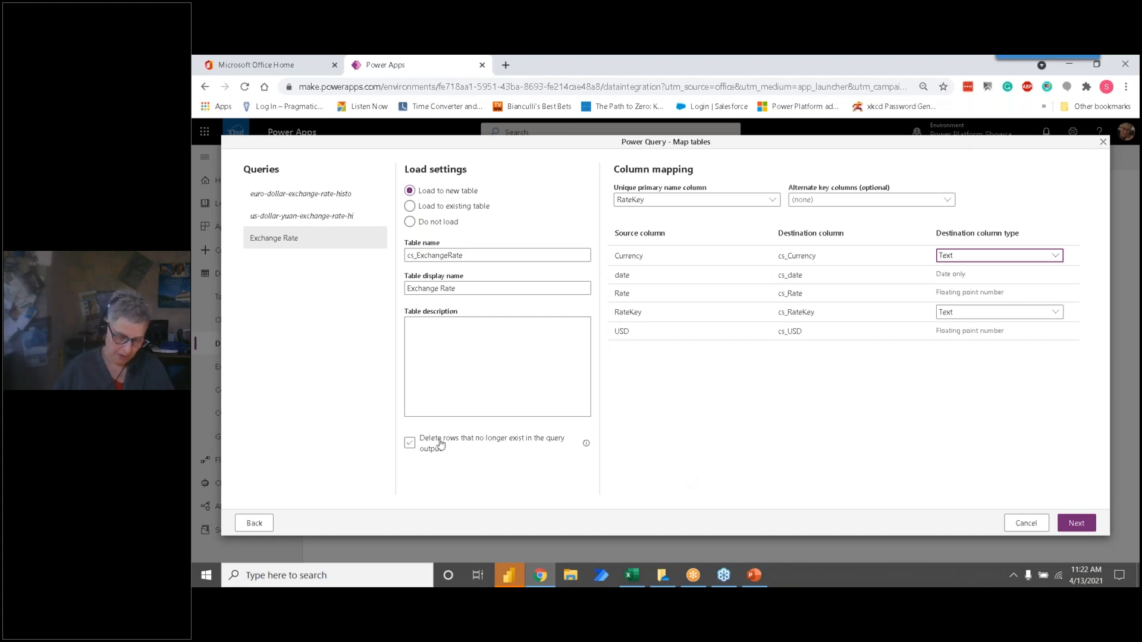
{"action": "left_click", "coordinate": [415, 450]}
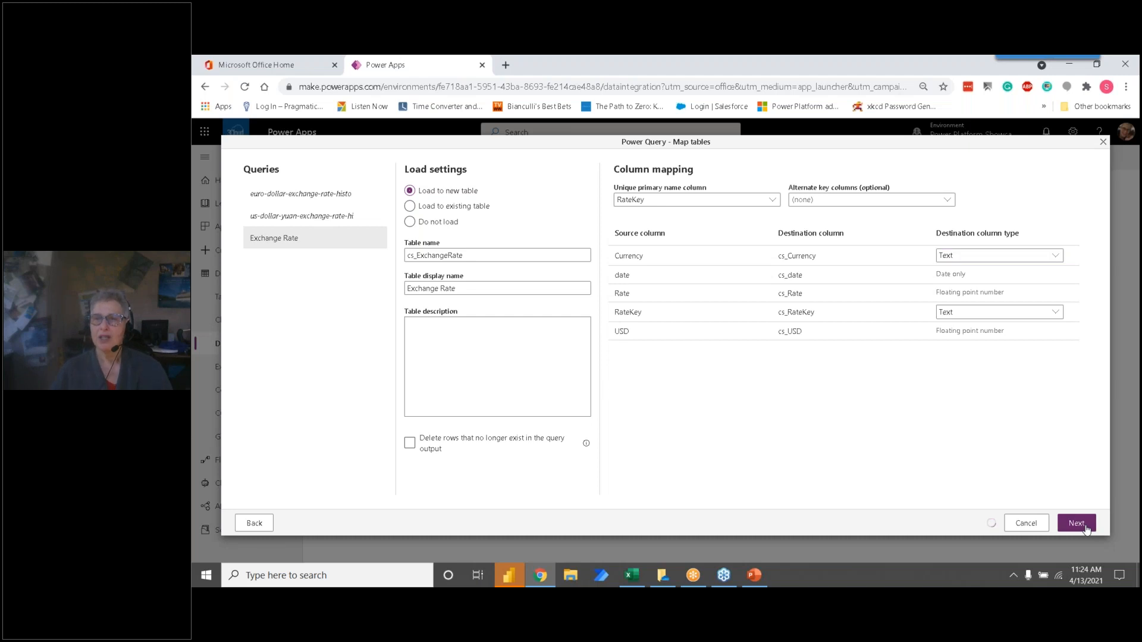
Step: Proceed to the refresh settings and try to create the dataflow with manual refresh
{"action": "left_click", "coordinate": [1077, 523]}
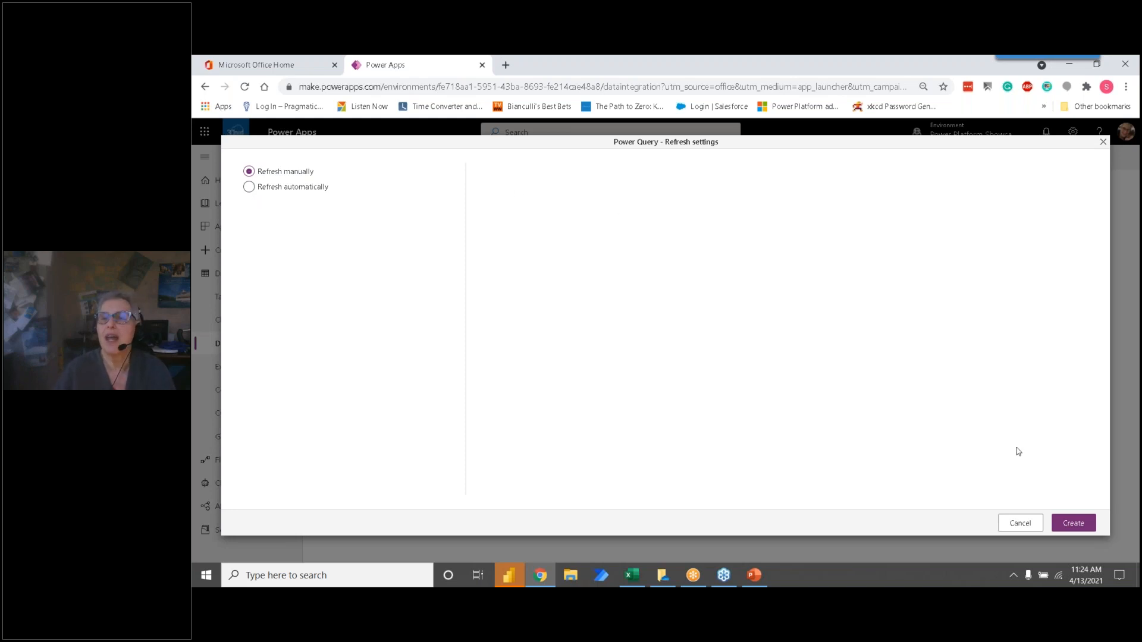
{"action": "left_click", "coordinate": [1079, 526]}
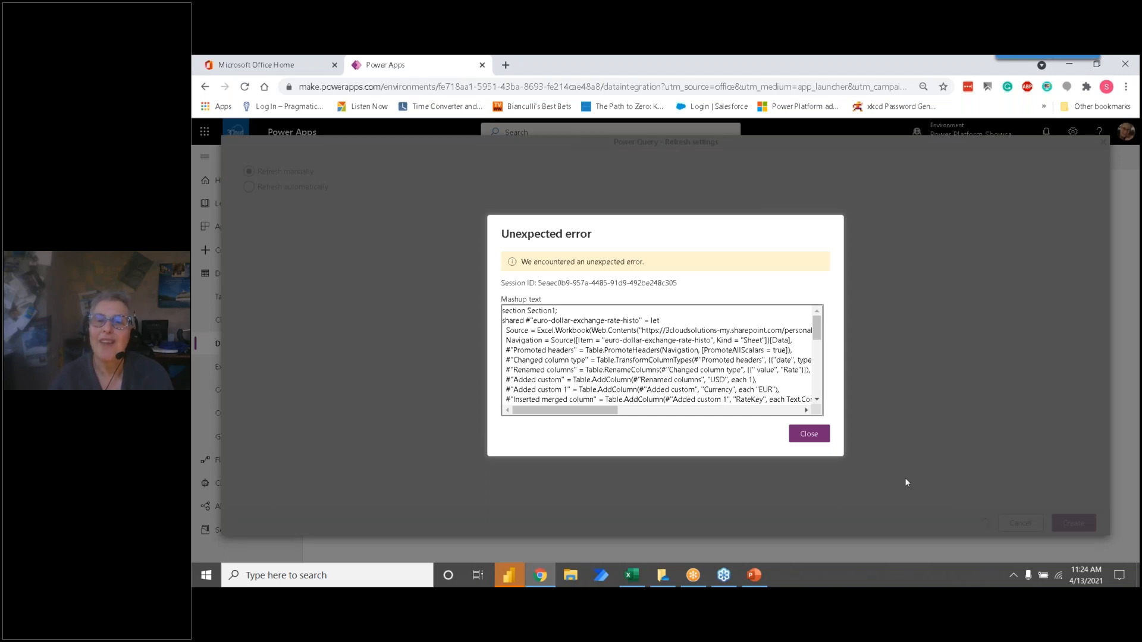
{"action": "left_click", "coordinate": [810, 434]}
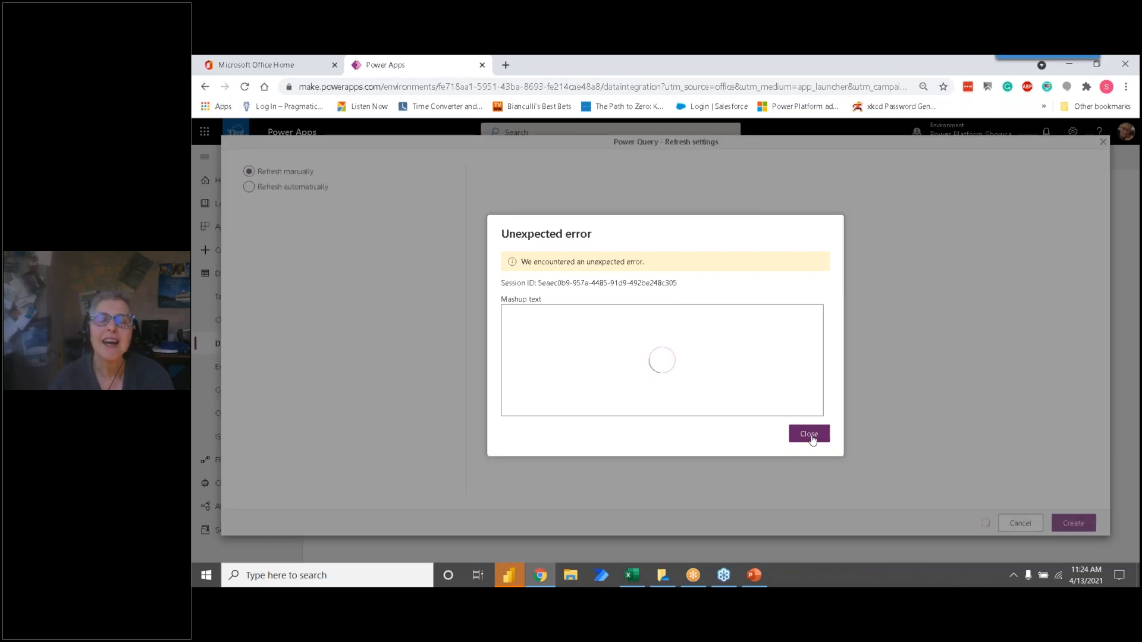
{"action": "left_click", "coordinate": [810, 435]}
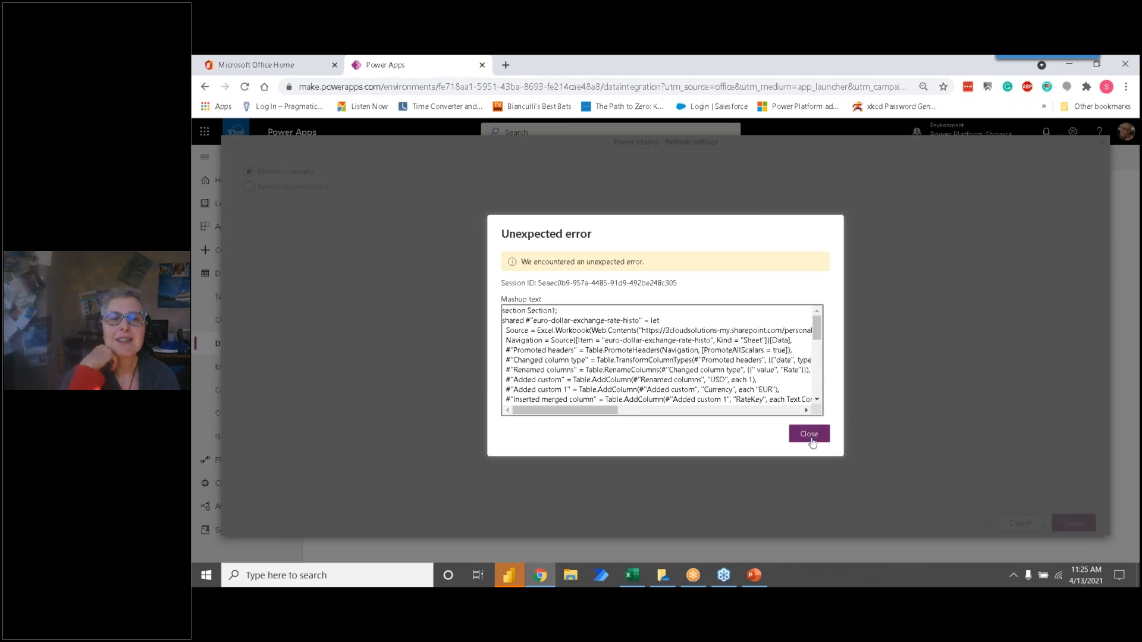
Step: Examine the mashup text in the error dialog, dismiss the error and cancel the dataflow edit
{"action": "scroll", "coordinate": [617, 343], "scroll_direction": "down", "scroll_amount": 8}
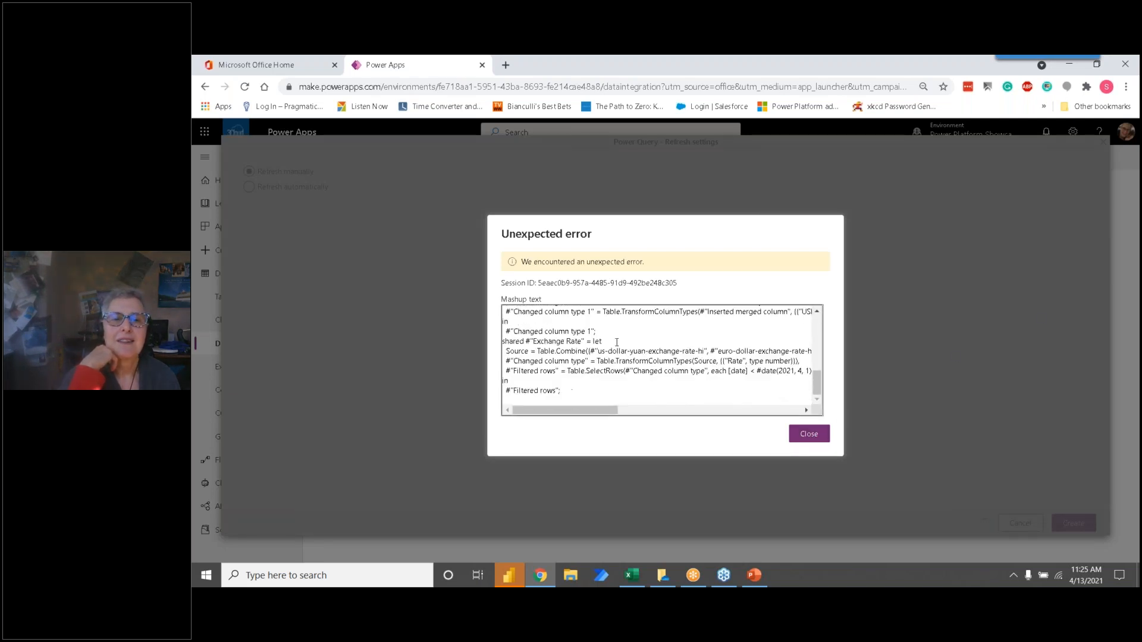
{"action": "scroll", "coordinate": [617, 343], "scroll_direction": "up", "scroll_amount": 8}
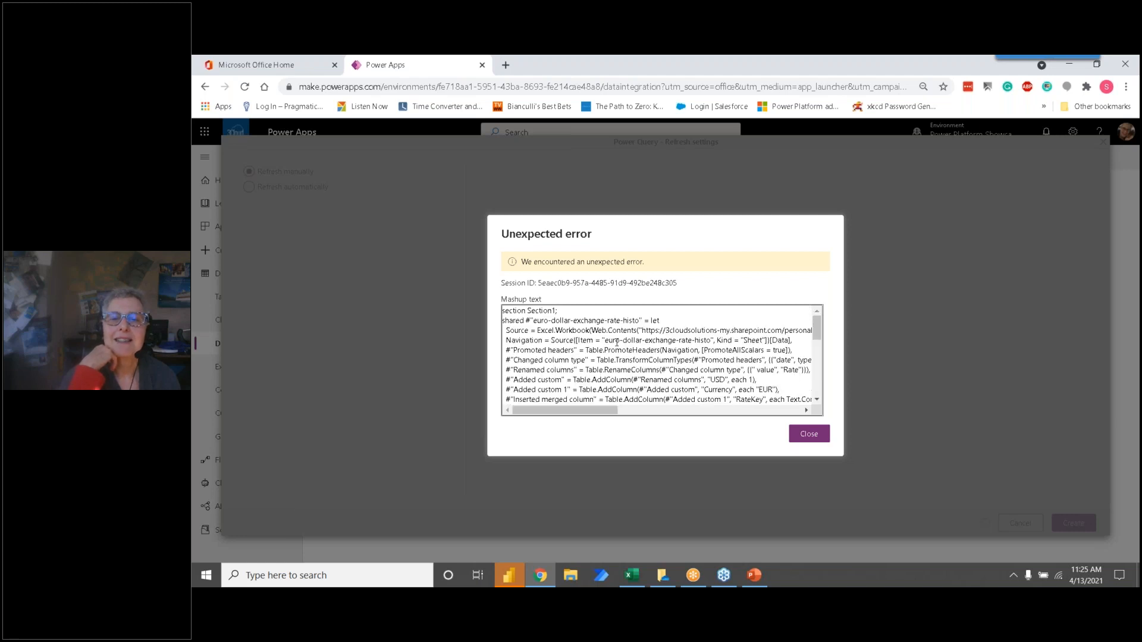
{"action": "left_click", "coordinate": [817, 437]}
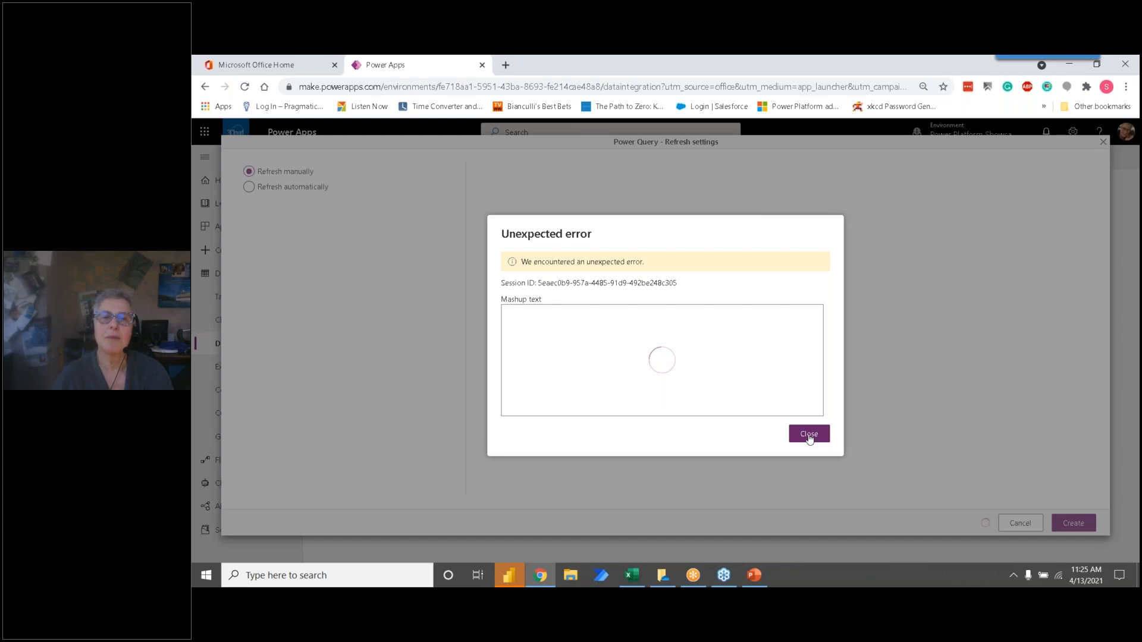
{"action": "left_click", "coordinate": [809, 436]}
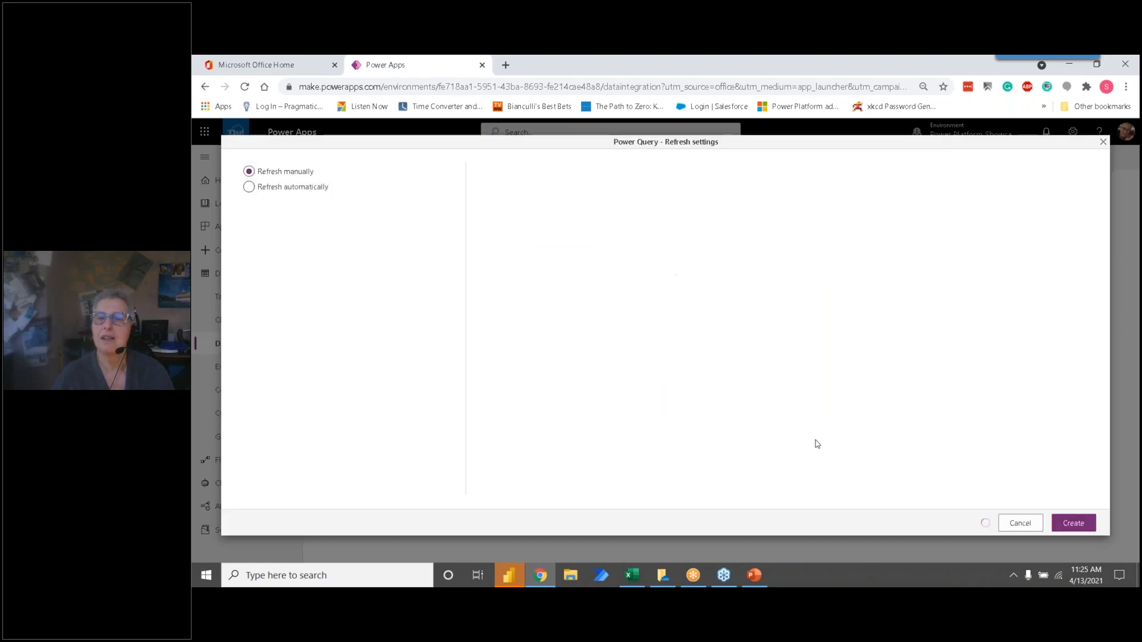
{"action": "left_click", "coordinate": [1019, 523]}
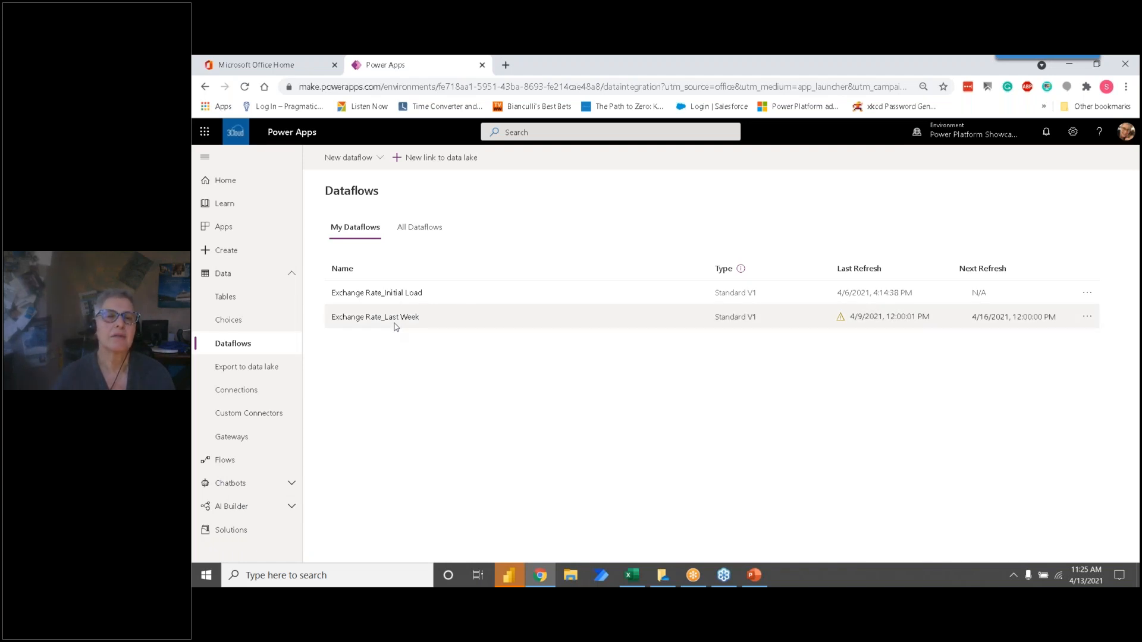
Step: Open the Exchange Rate_Last Week dataflow, refresh its preview and review the euro-dollar and us-dollar-yuan queries
{"action": "double_click", "coordinate": [391, 318]}
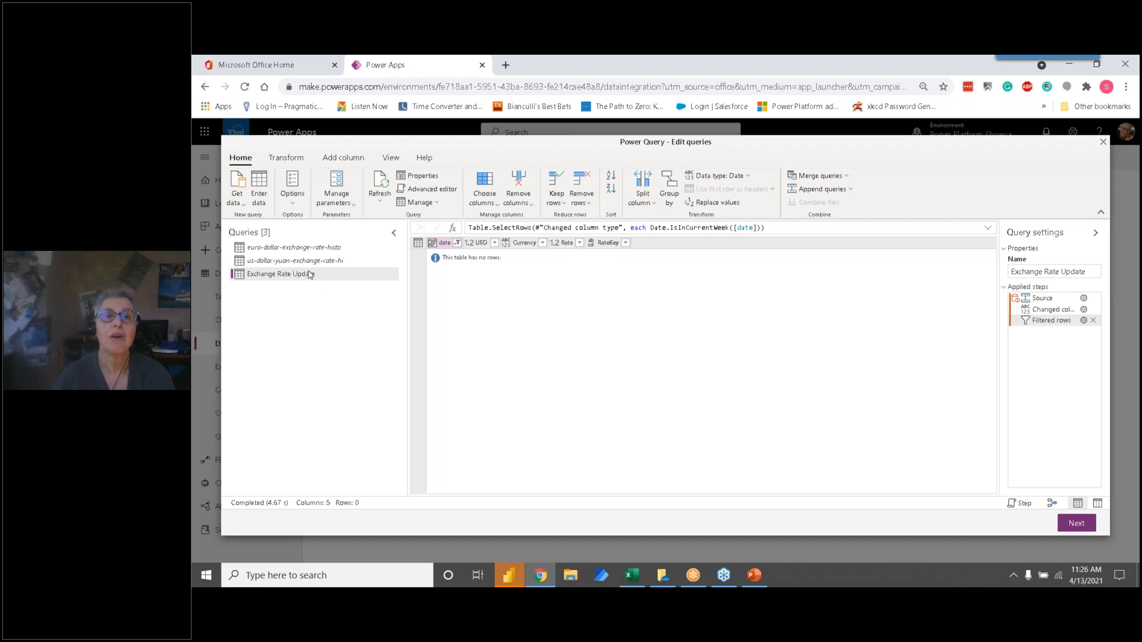
{"action": "left_click", "coordinate": [381, 186]}
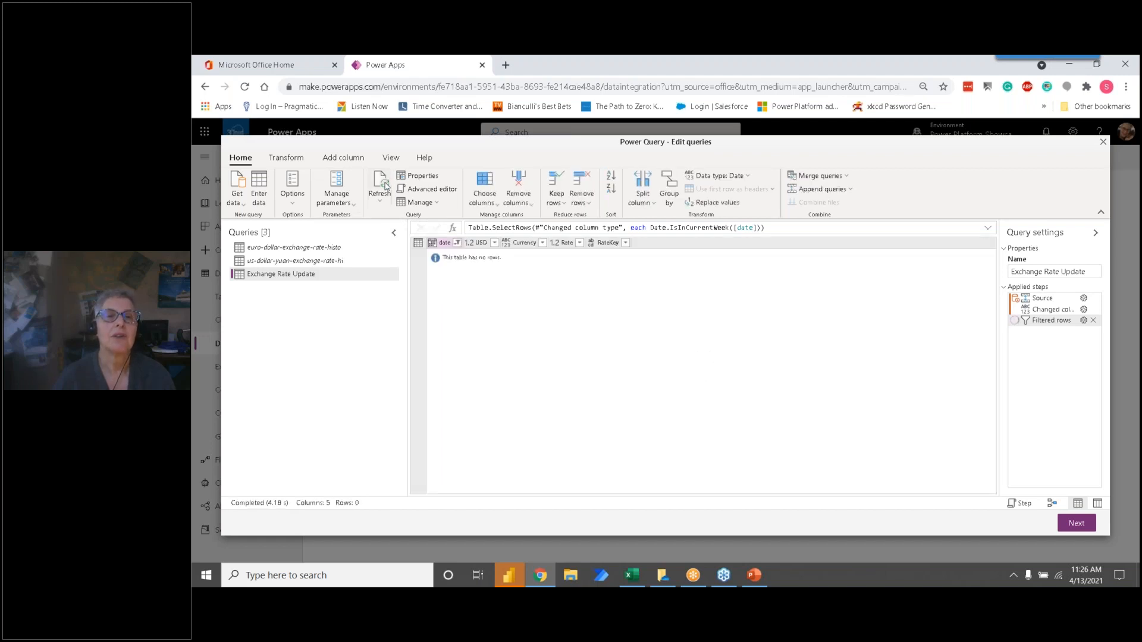
{"action": "left_click", "coordinate": [263, 250]}
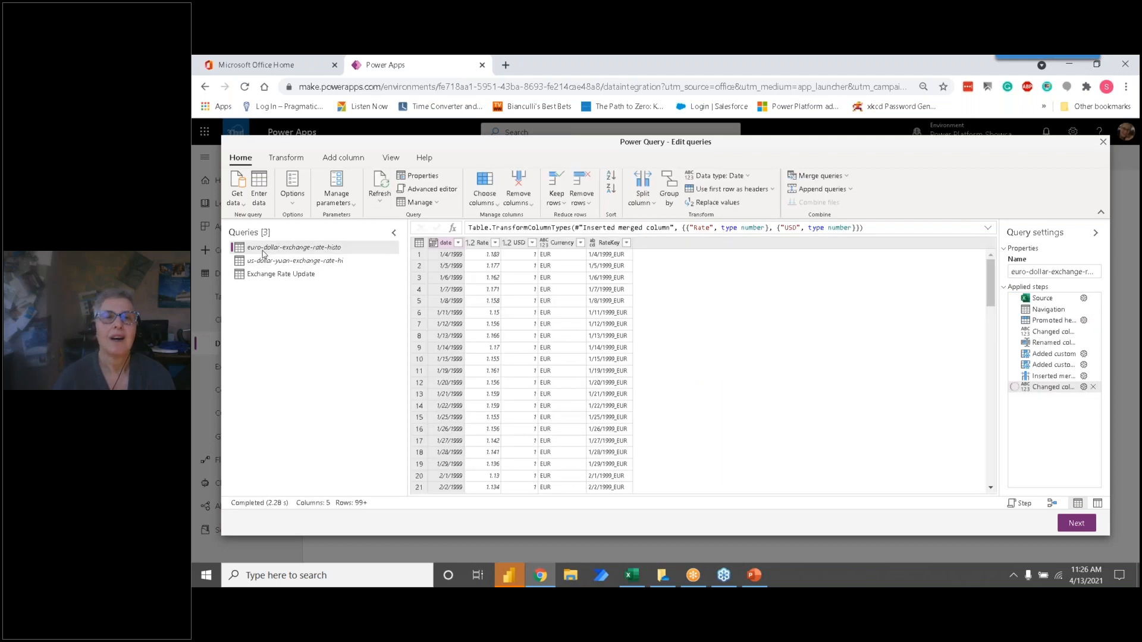
{"action": "left_click", "coordinate": [276, 263]}
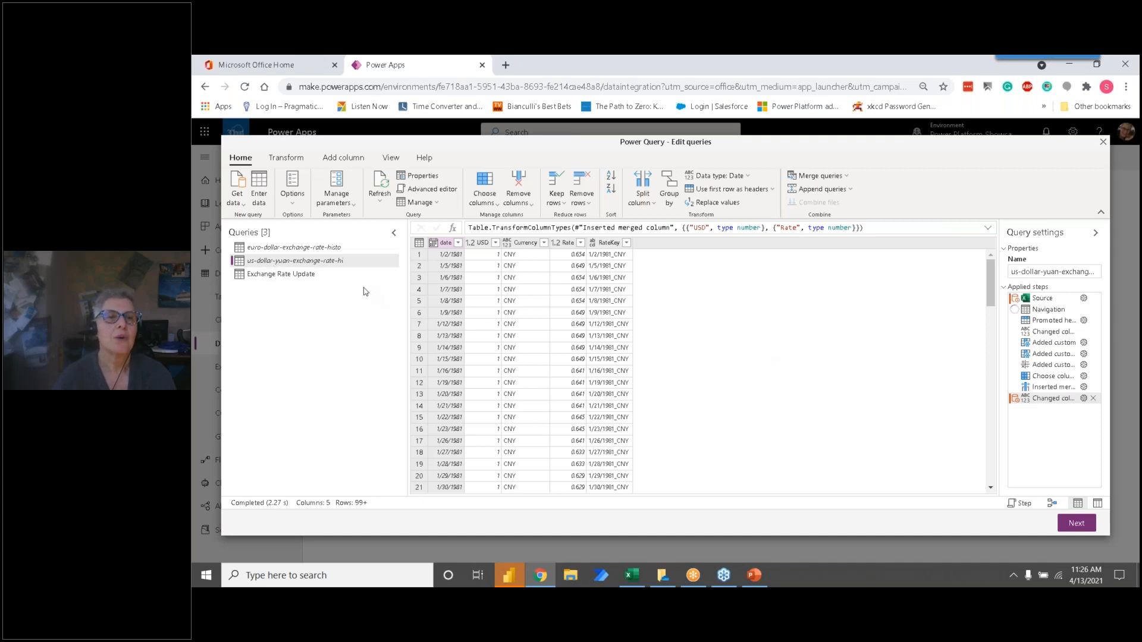
Step: Inspect the Exchange Rate Update query's append source and its changed column type step
{"action": "left_click", "coordinate": [305, 275]}
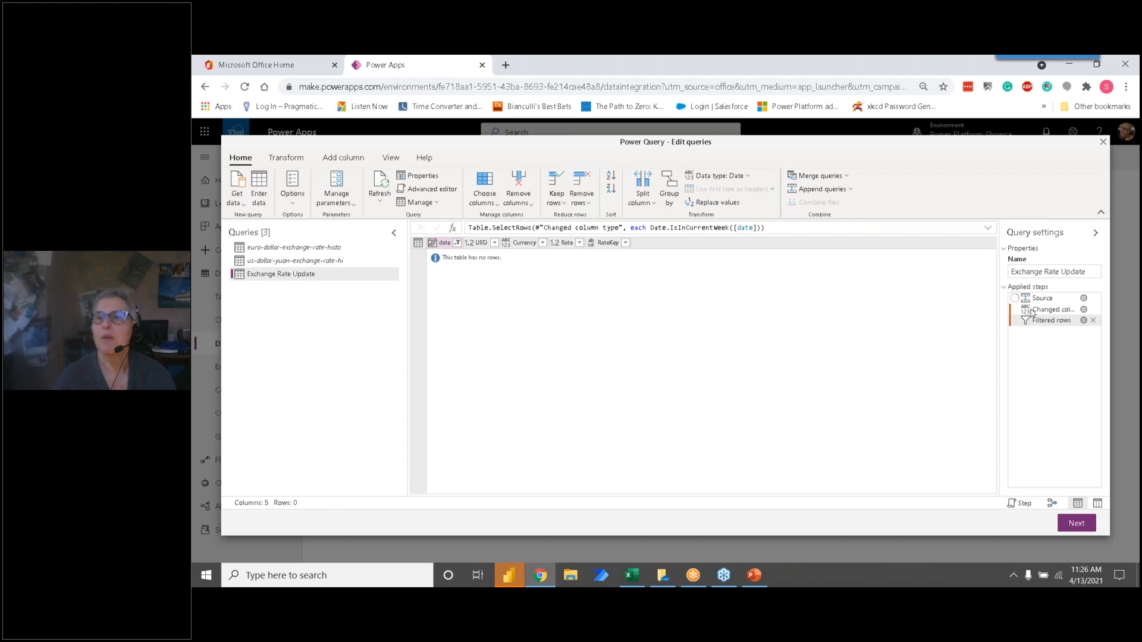
{"action": "left_click", "coordinate": [1066, 301]}
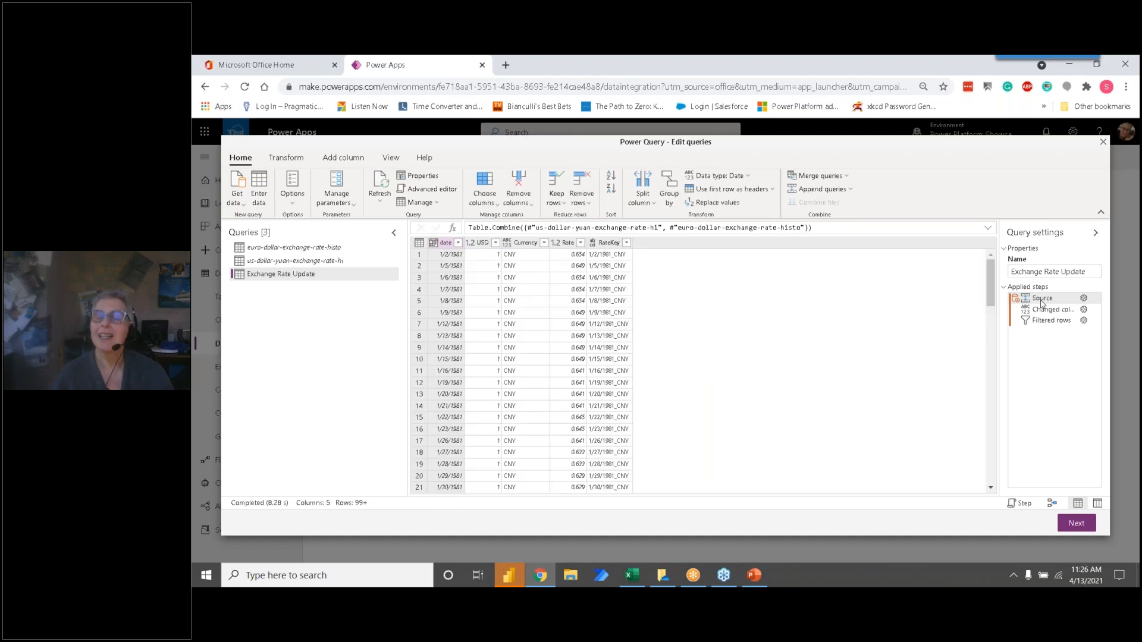
{"action": "double_click", "coordinate": [1041, 300]}
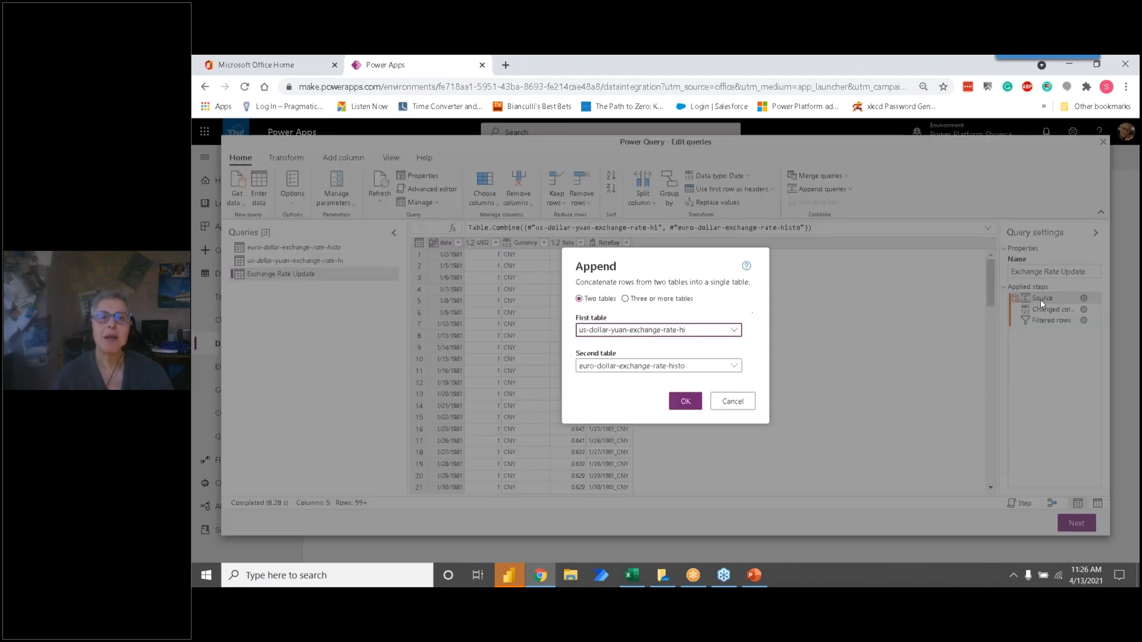
{"action": "left_click", "coordinate": [732, 402]}
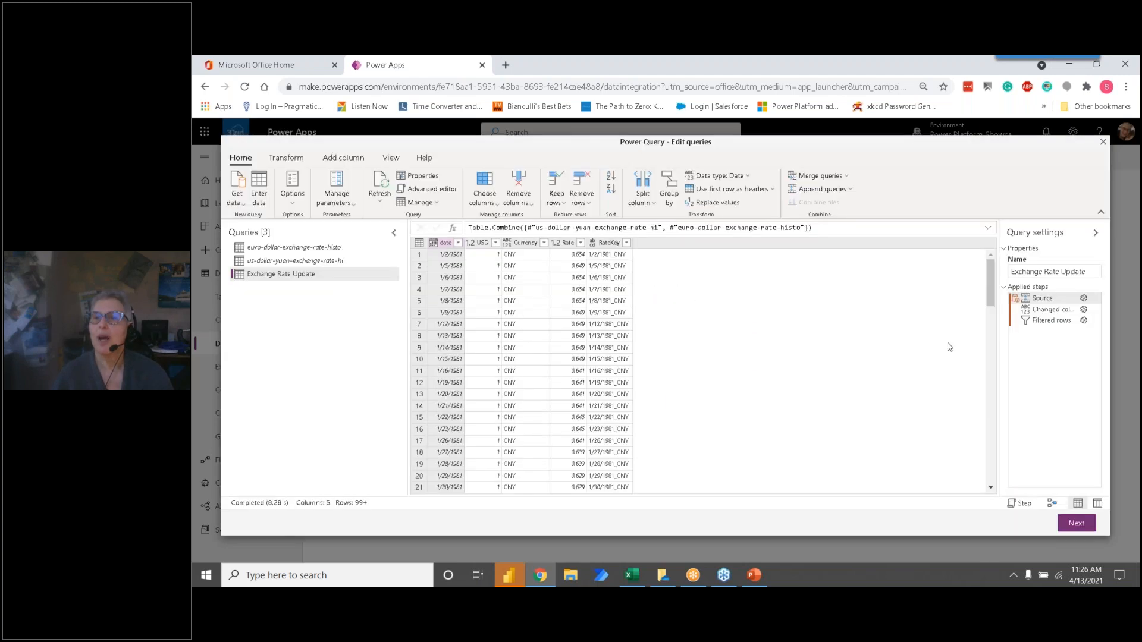
{"action": "left_click", "coordinate": [1048, 310]}
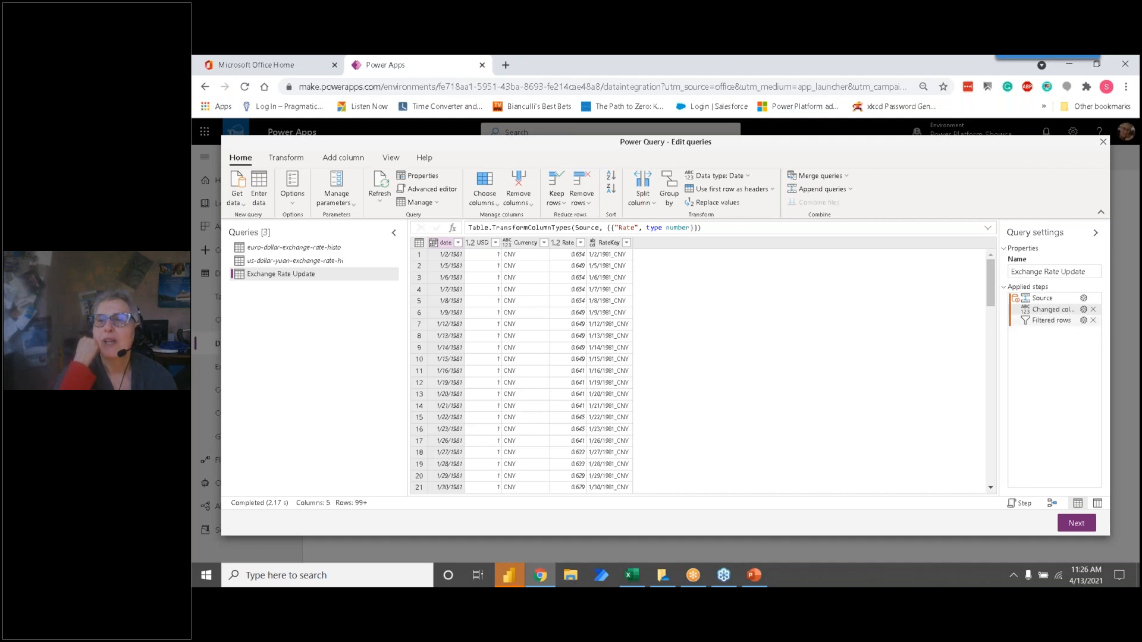
Step: Check the date filter of the Exchange Rate Update query and delete its Filtered rows step
{"action": "left_click", "coordinate": [1083, 321]}
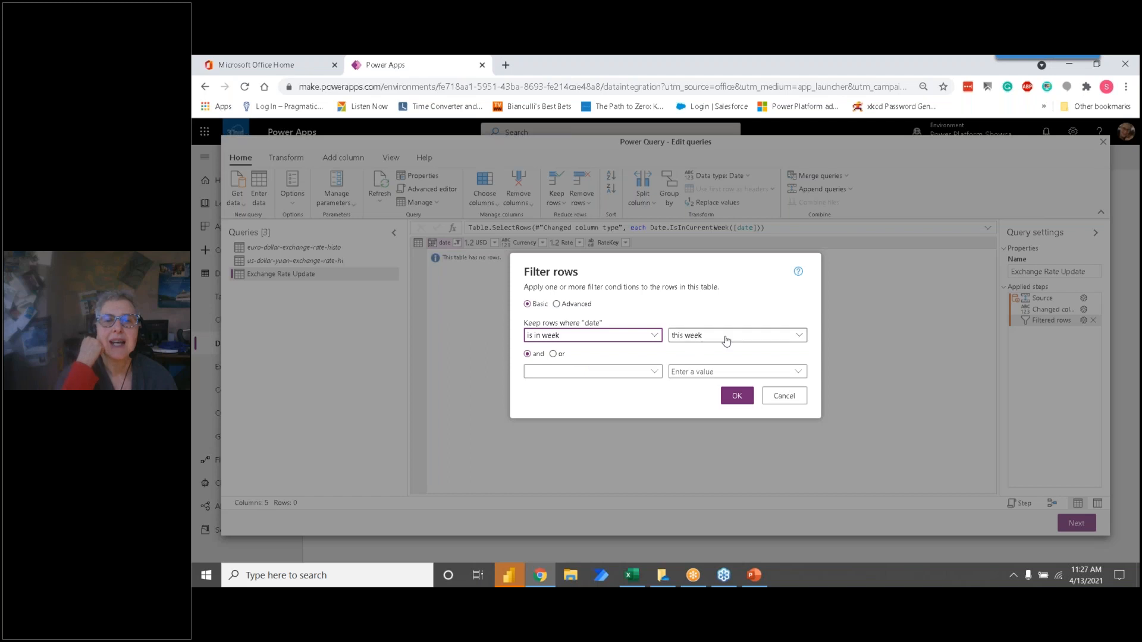
{"action": "left_click", "coordinate": [737, 398]}
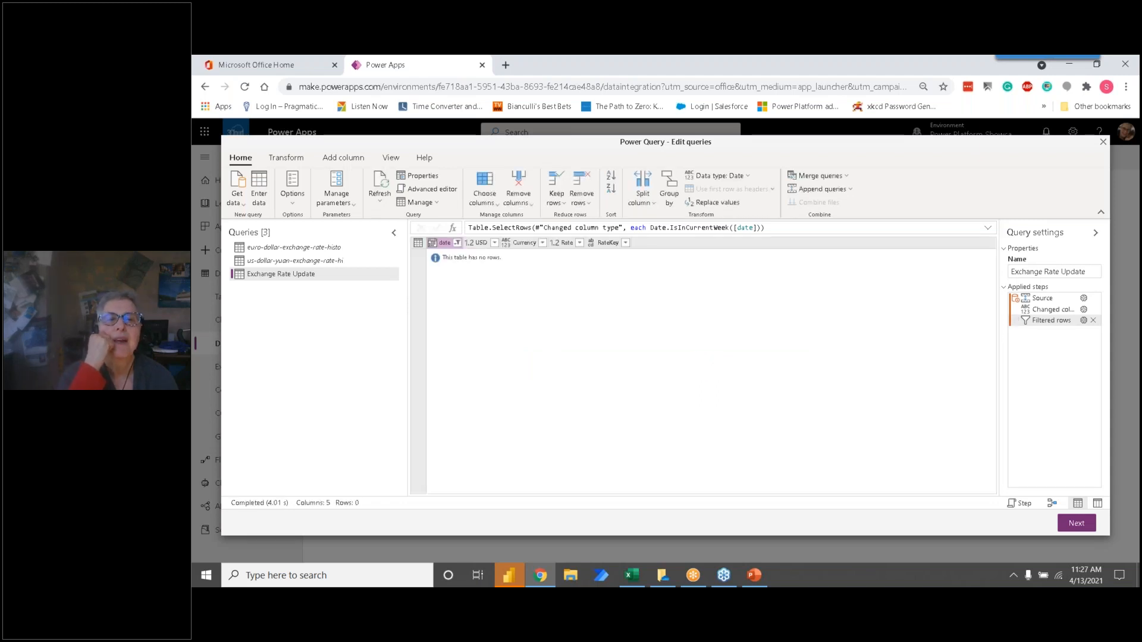
{"action": "left_click", "coordinate": [1093, 321]}
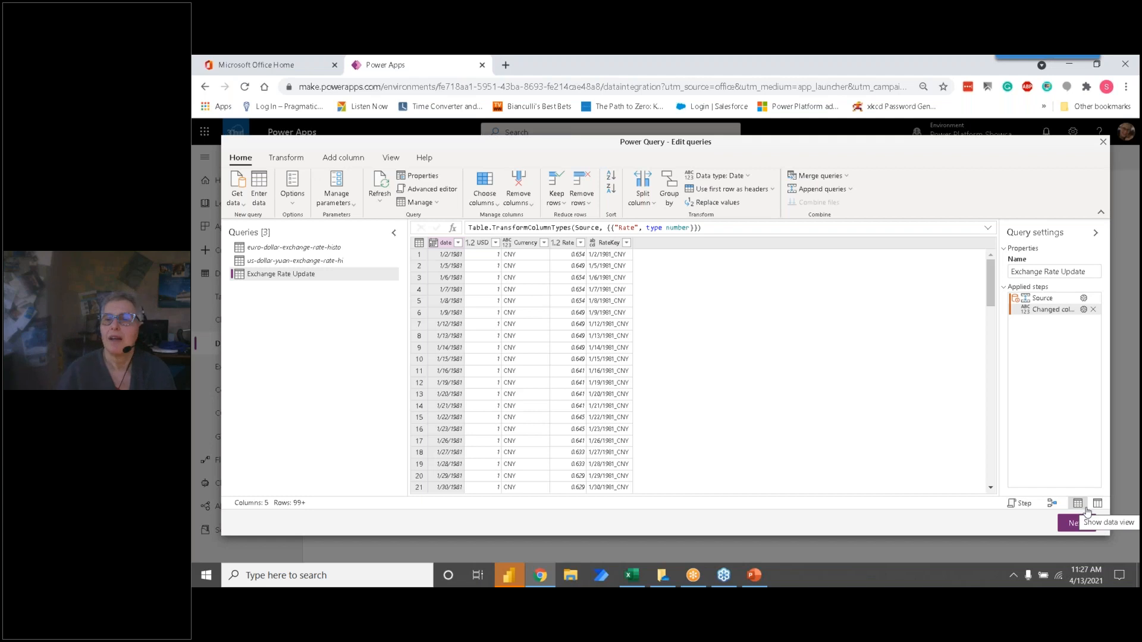
Step: Set RateKey as the unique primary name column in the Exchange Rate Update table mapping and continue to the refresh settings
{"action": "left_click", "coordinate": [1075, 523]}
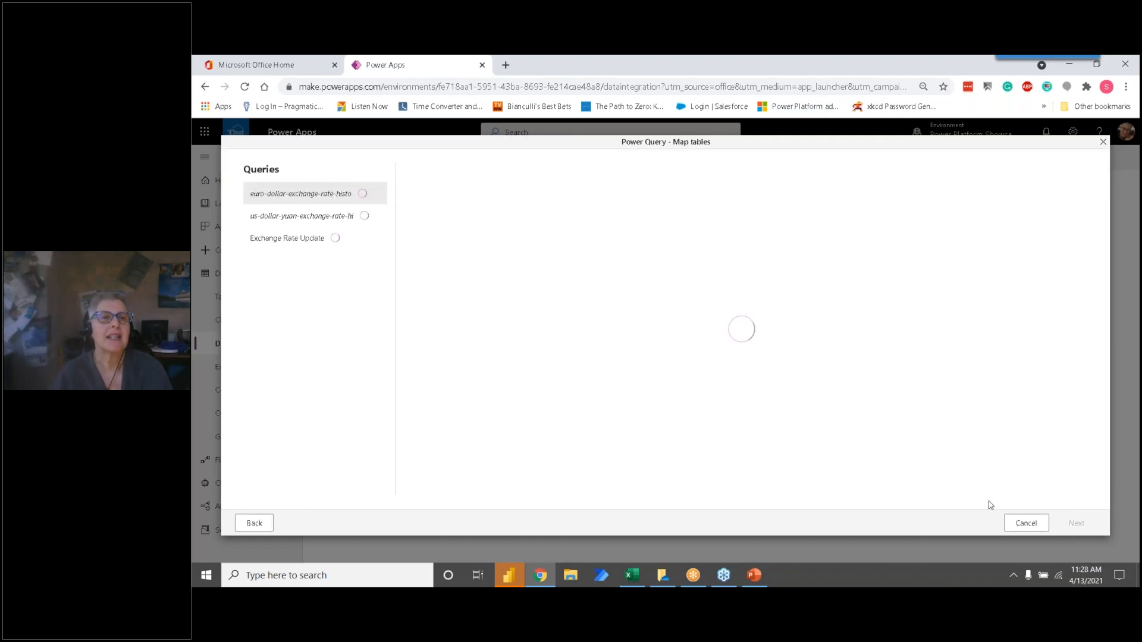
{"action": "left_click", "coordinate": [312, 239]}
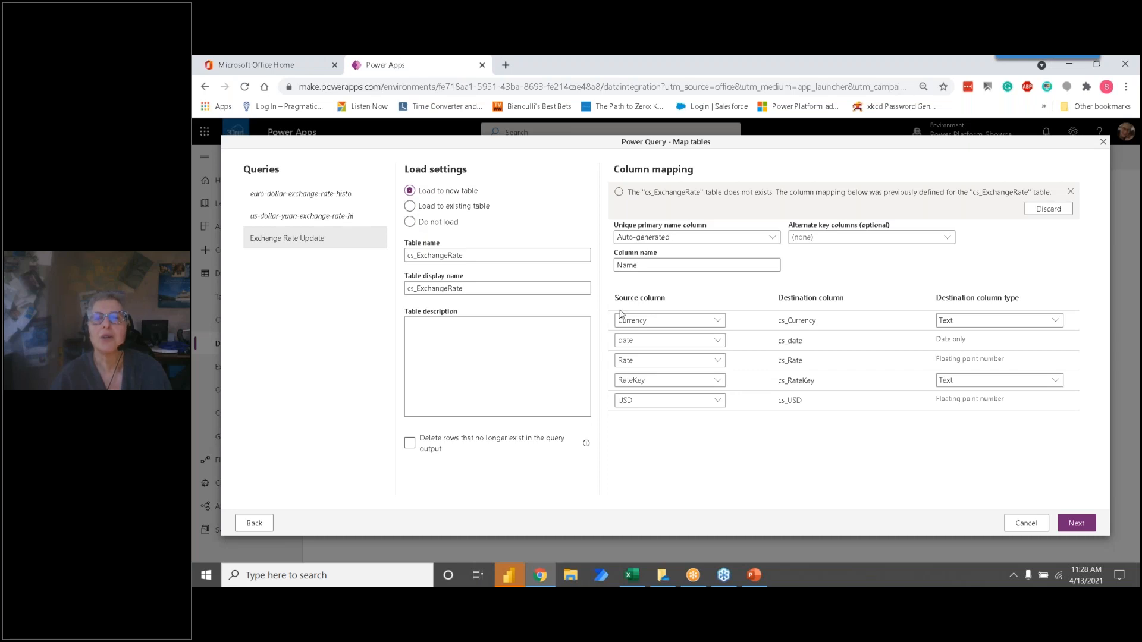
{"action": "left_click", "coordinate": [669, 238]}
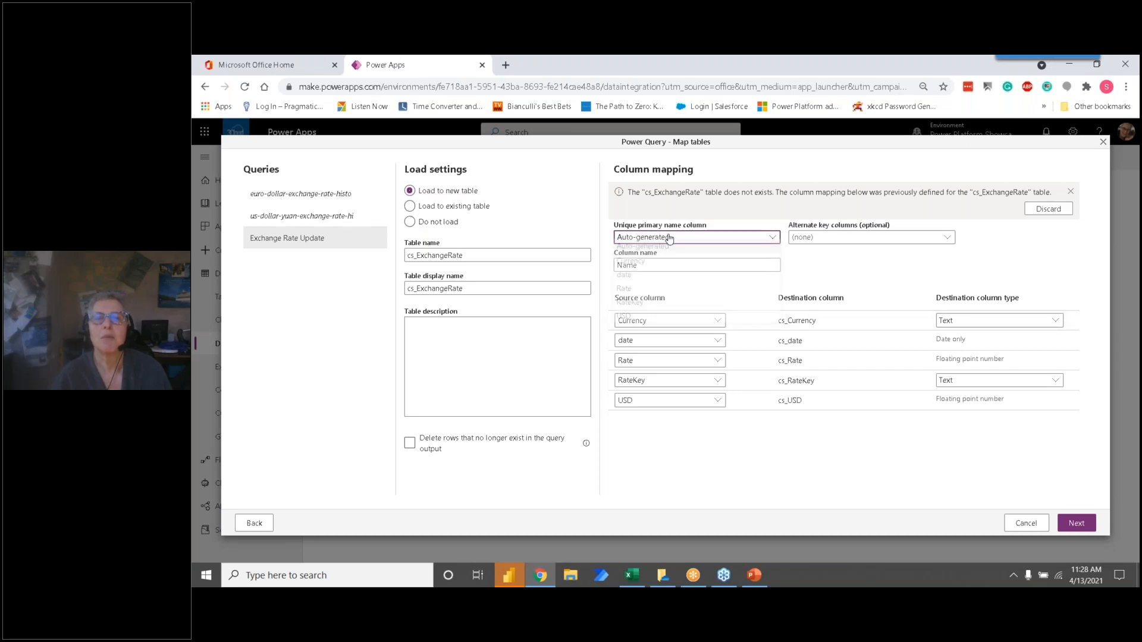
{"action": "left_click", "coordinate": [651, 308]}
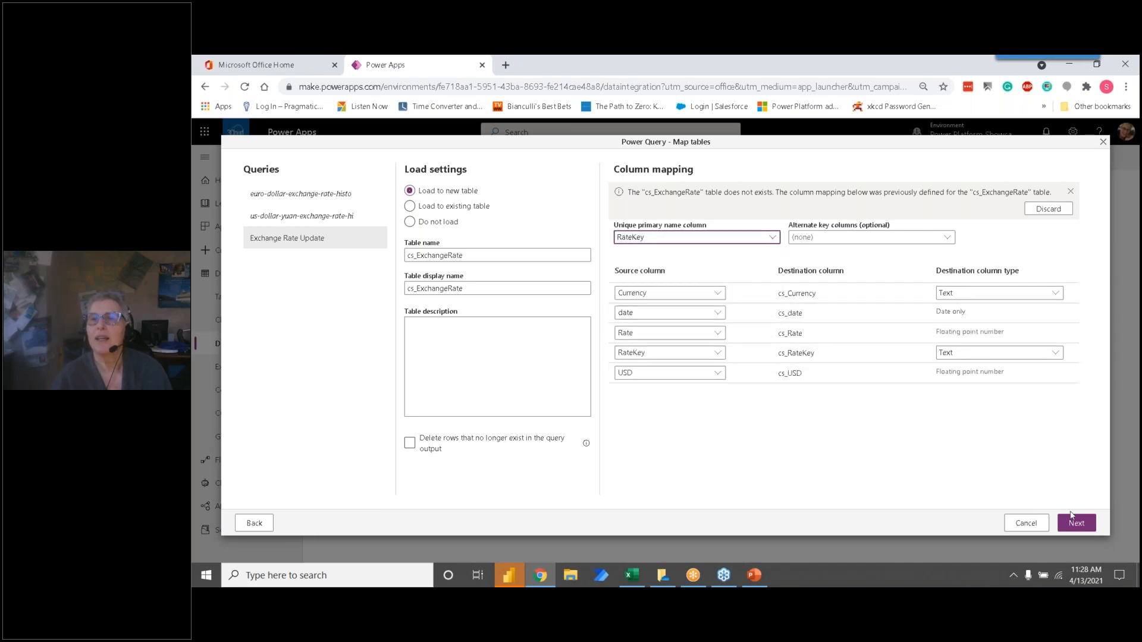
{"action": "left_click", "coordinate": [1076, 523]}
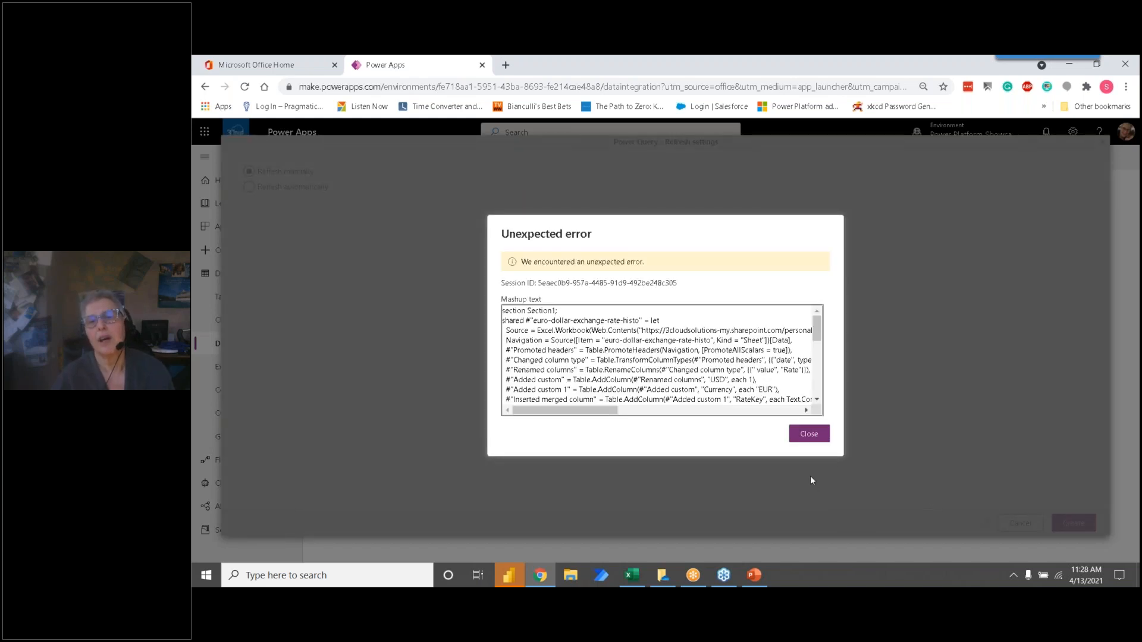
Step: Dismiss the unexpected error dialog and exit the dataflow editor without saving
{"action": "left_click", "coordinate": [808, 433]}
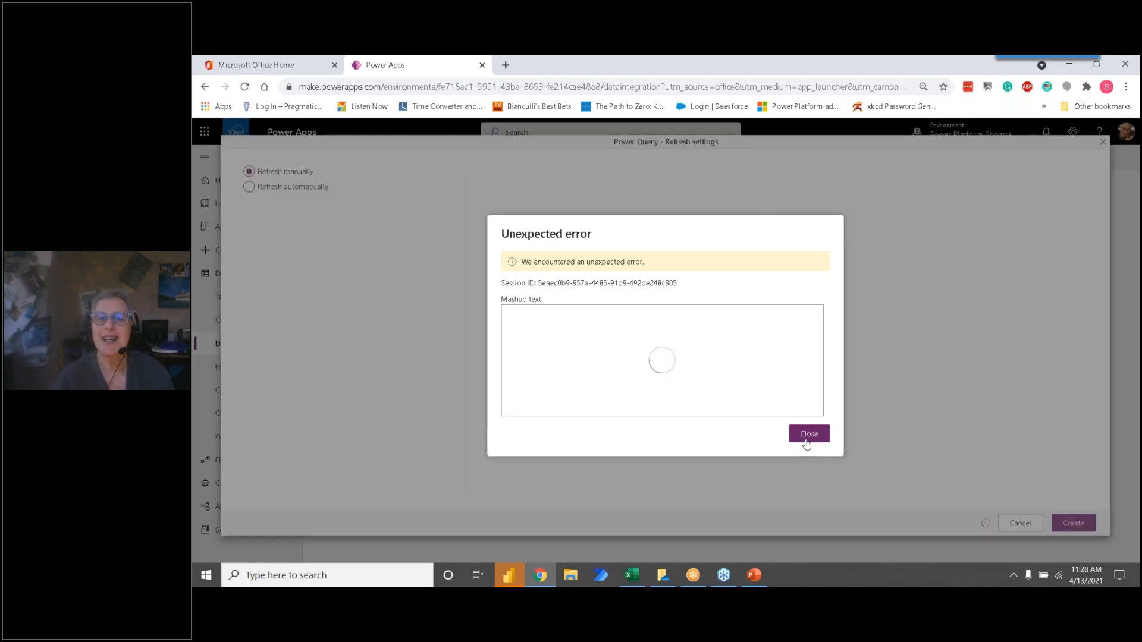
{"action": "left_click", "coordinate": [807, 441]}
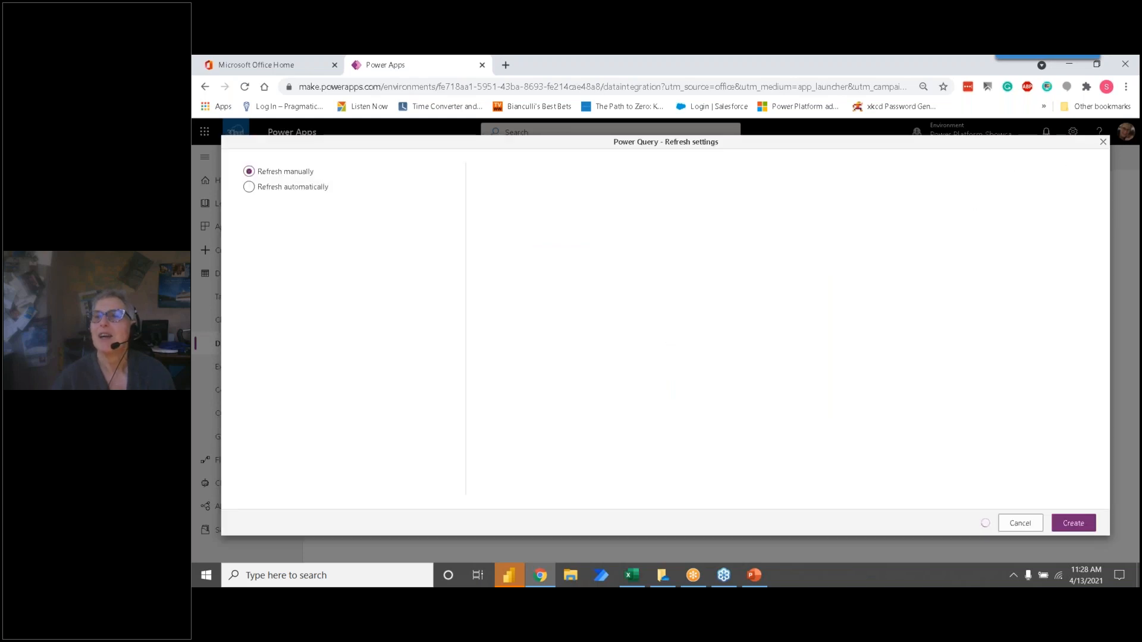
{"action": "left_click", "coordinate": [1103, 143]}
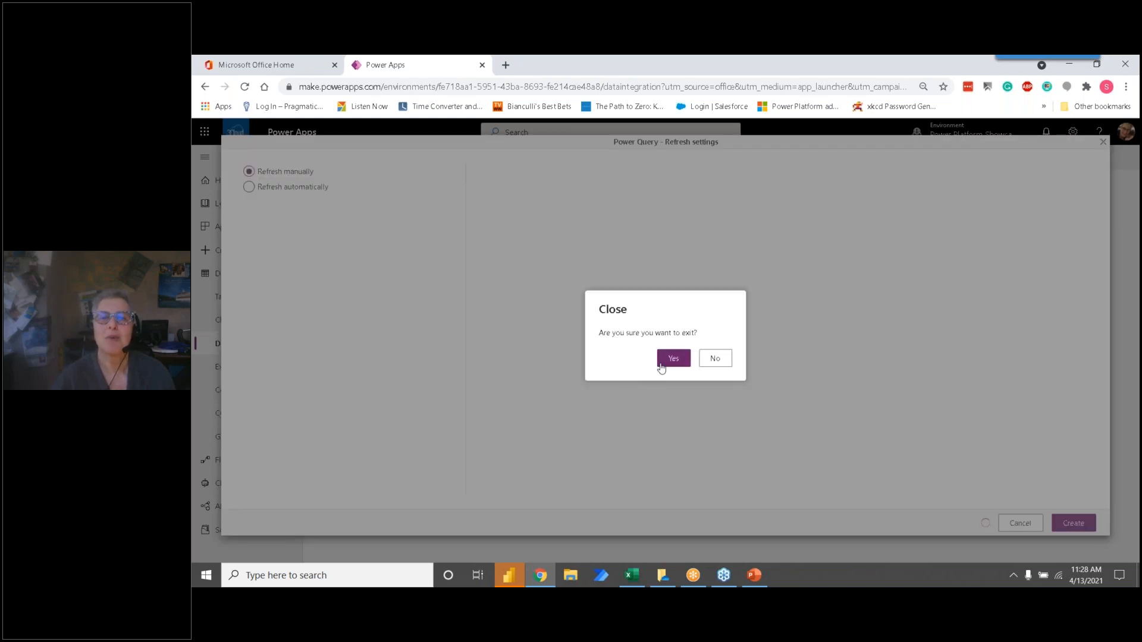
{"action": "left_click", "coordinate": [679, 361]}
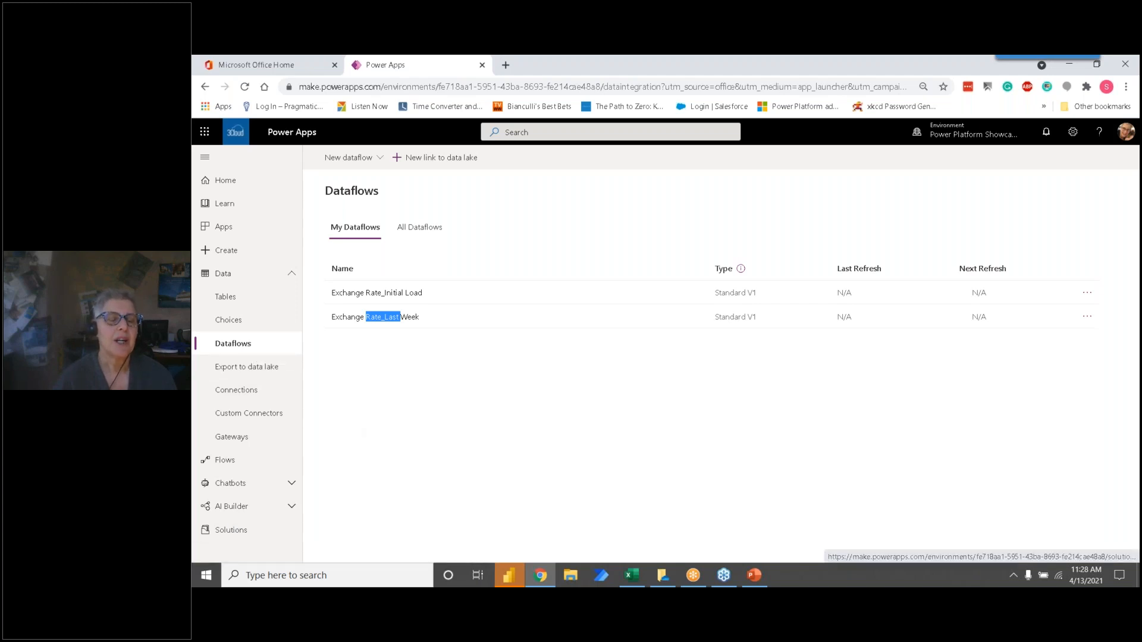
Step: Open the Importing data using Dataflows Webinar solution and look through the component types that can be newly created, including Dataflow
{"action": "left_click", "coordinate": [235, 530]}
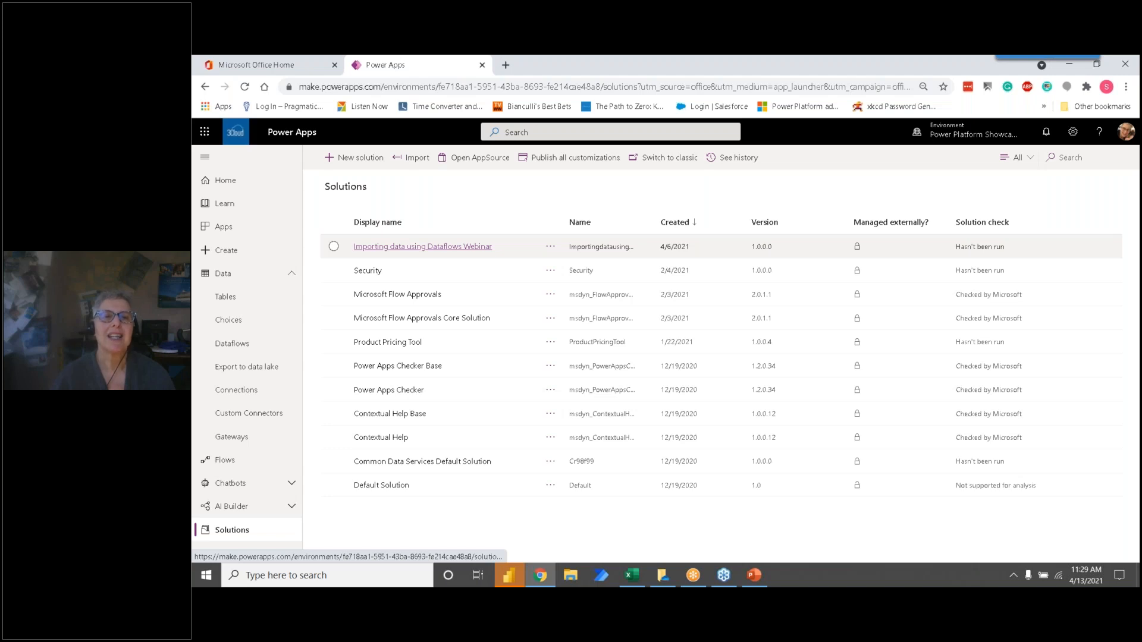
{"action": "left_click", "coordinate": [422, 247]}
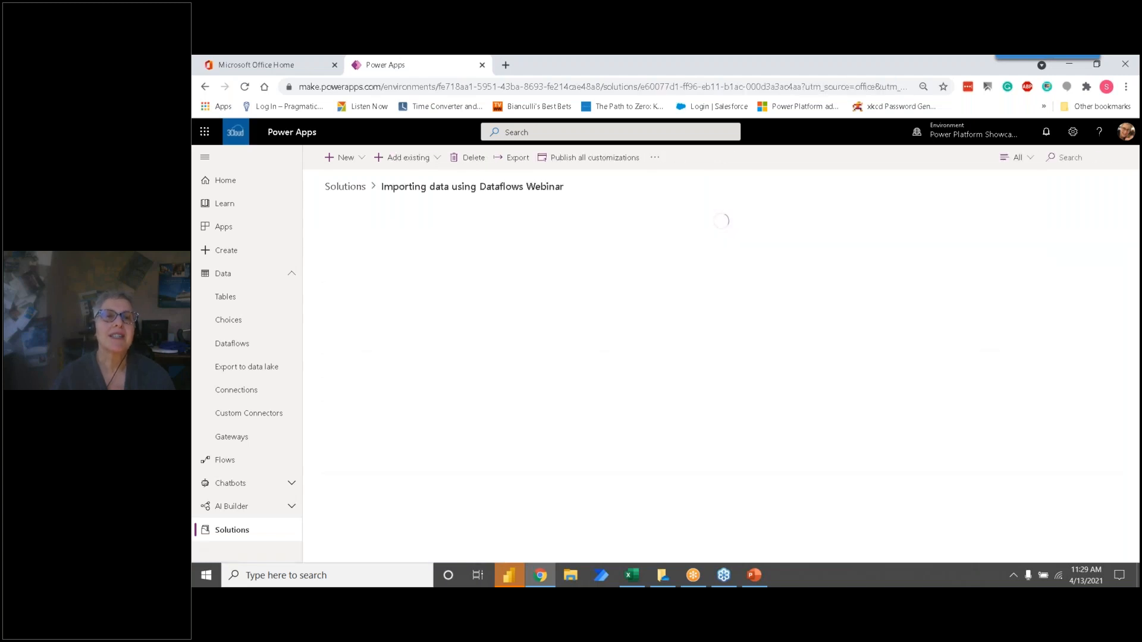
{"action": "left_click", "coordinate": [360, 164]}
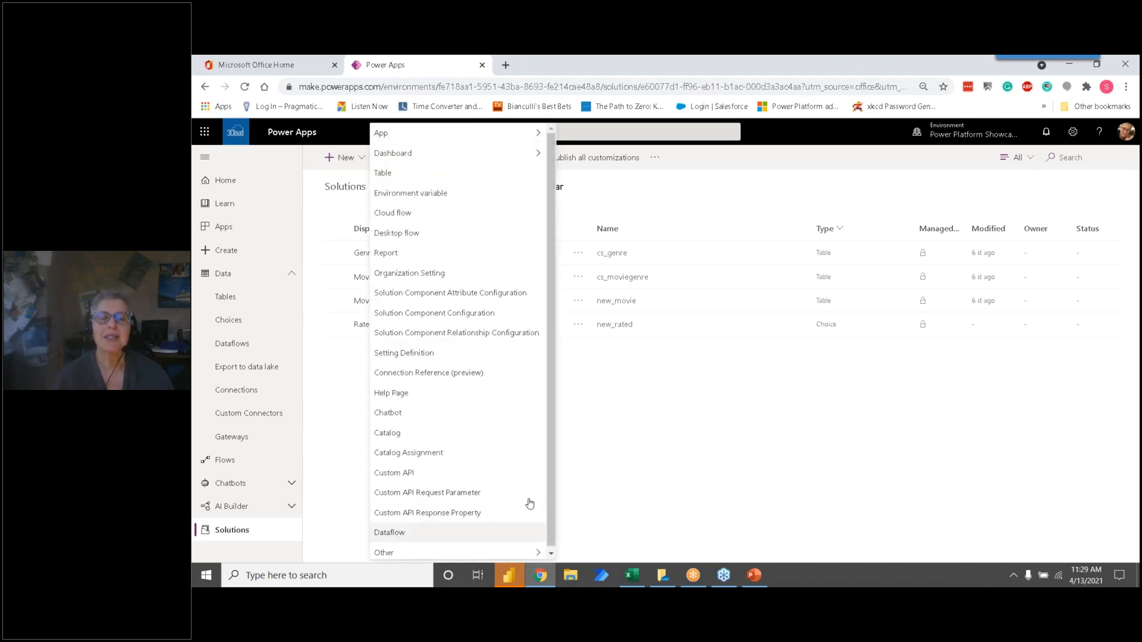
{"action": "left_click", "coordinate": [646, 470]}
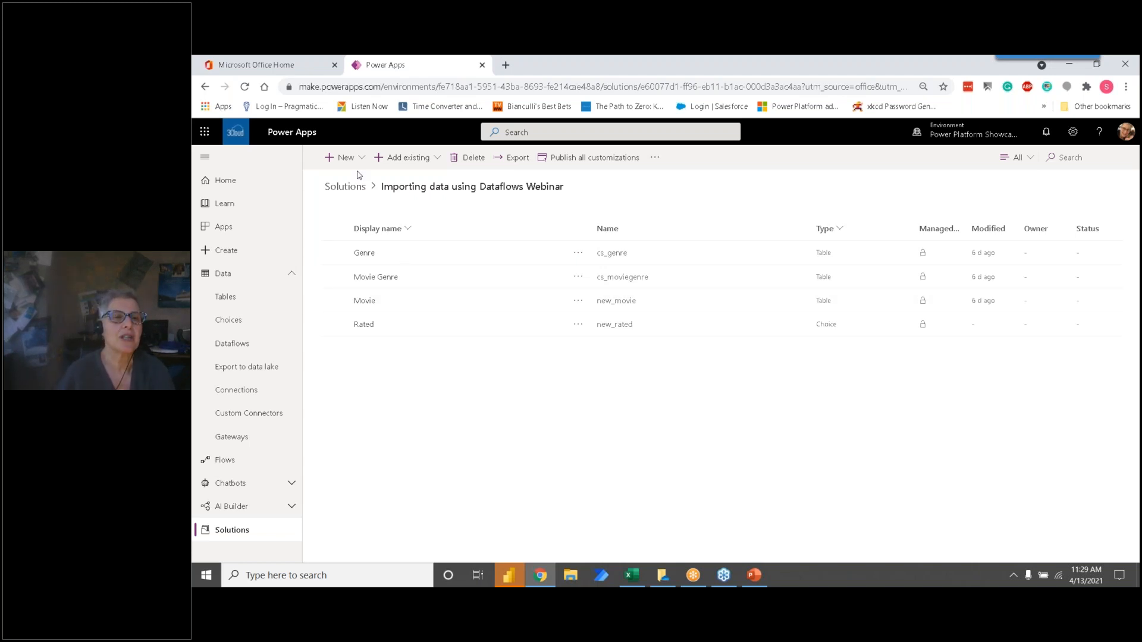
Step: Revisit the dataflows list, reopen the Importing data using Dataflows Webinar solution and review the existing component types that can be added
{"action": "left_click", "coordinate": [234, 345]}
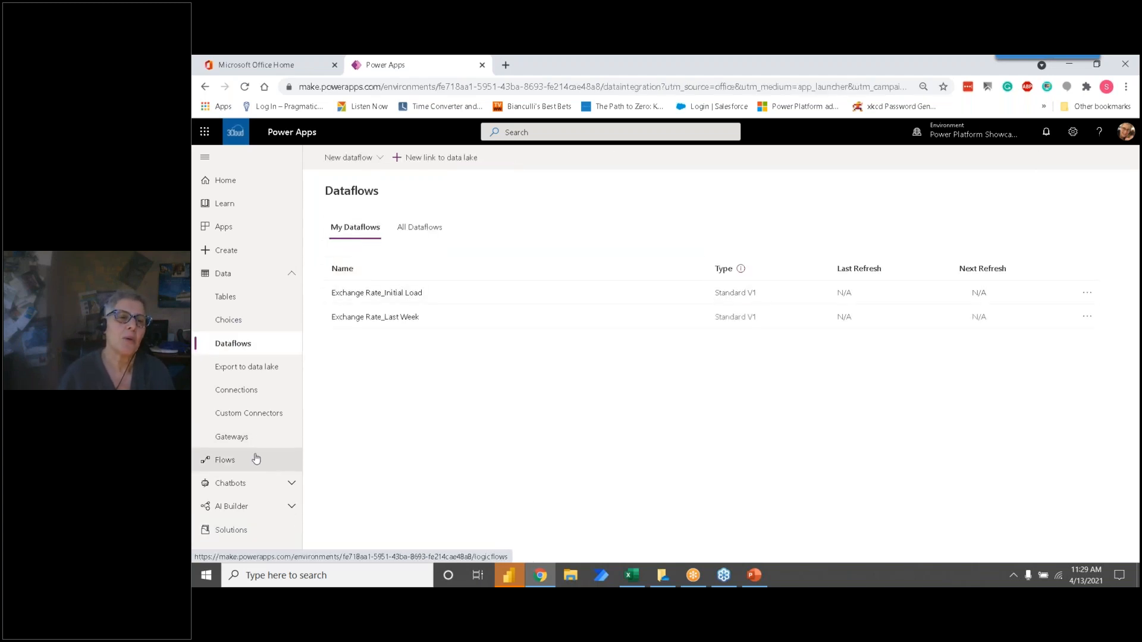
{"action": "left_click", "coordinate": [230, 530]}
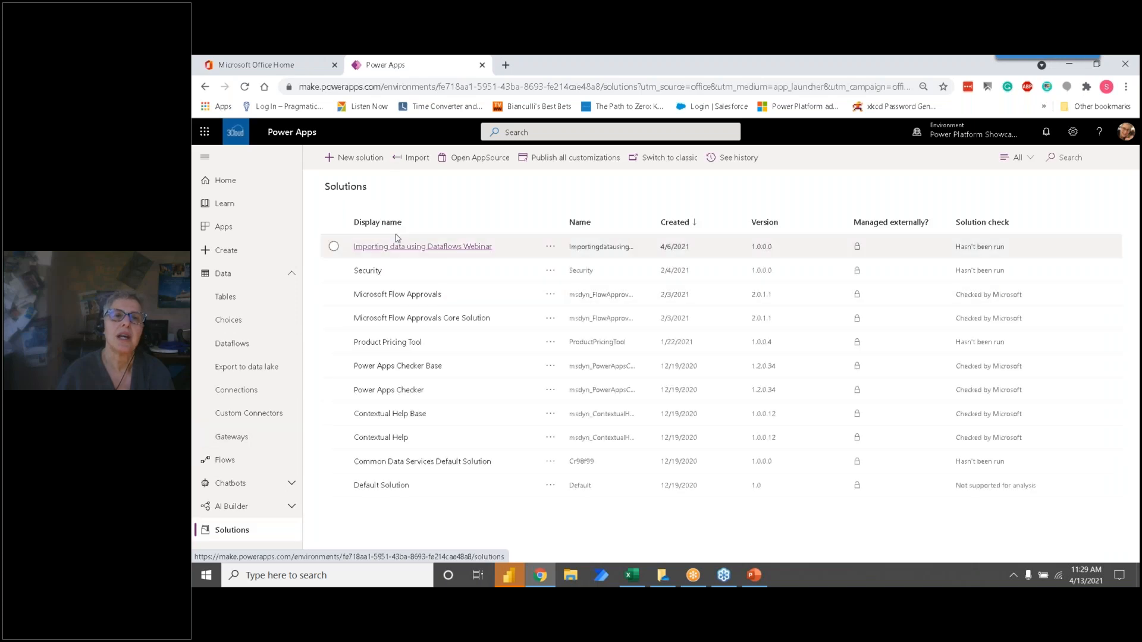
{"action": "left_click", "coordinate": [416, 246]}
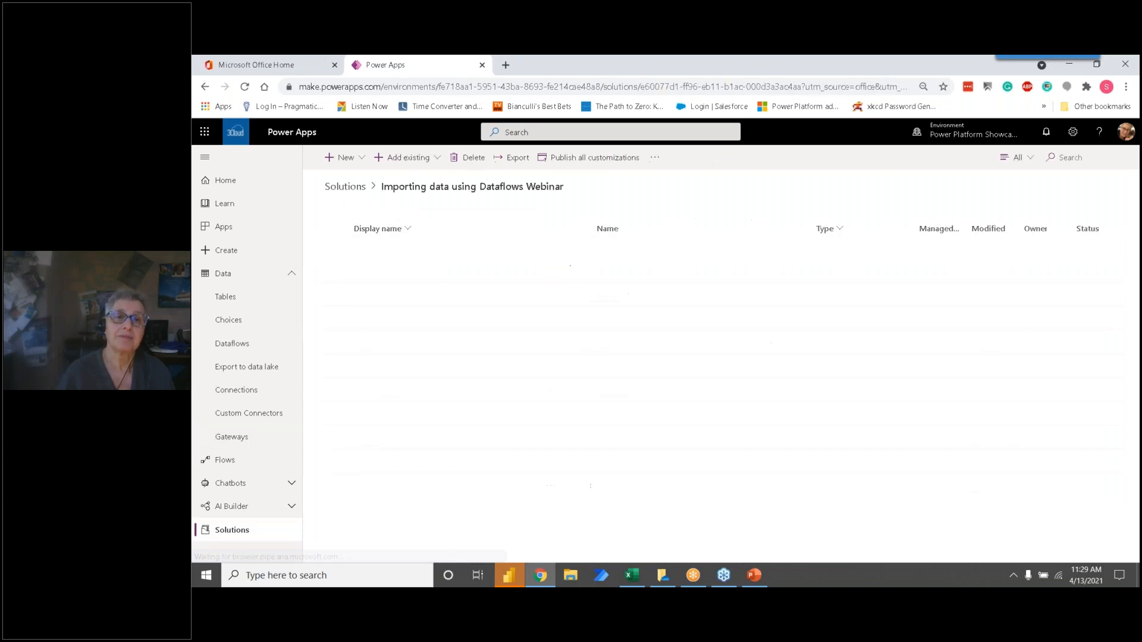
{"action": "left_click", "coordinate": [436, 159]}
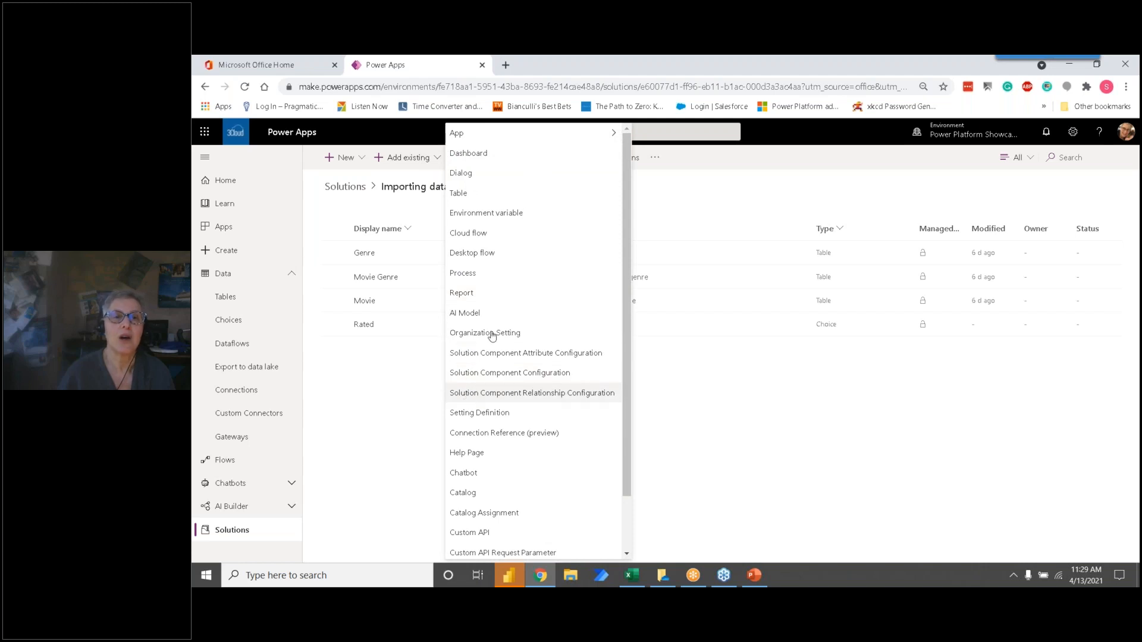
{"action": "scroll", "coordinate": [497, 303], "scroll_direction": "down", "scroll_amount": 1}
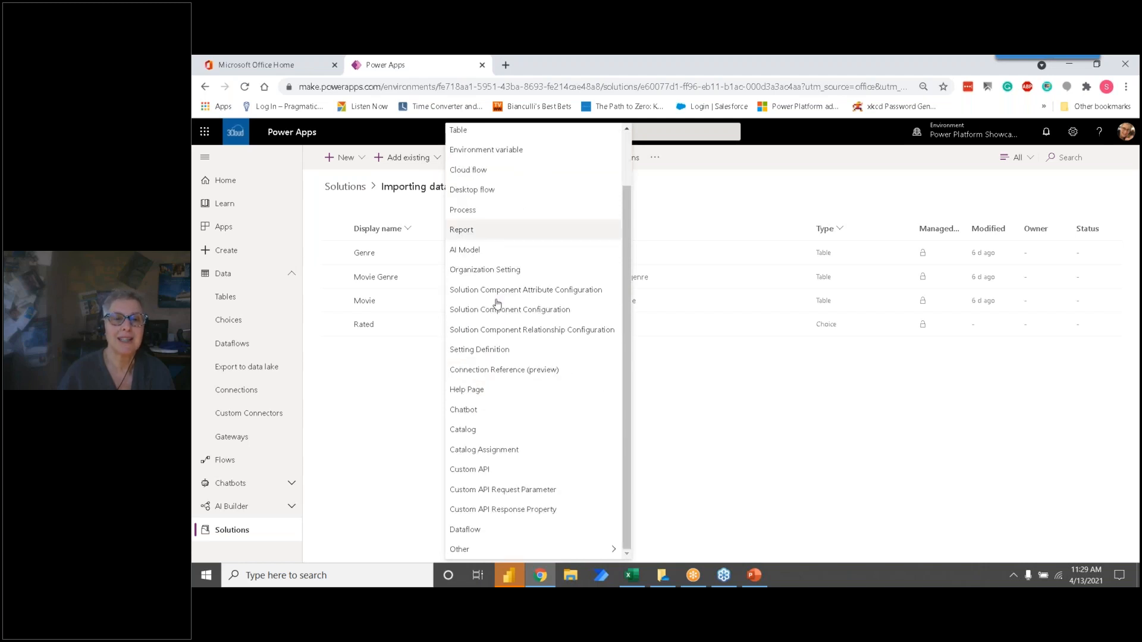
{"action": "left_click", "coordinate": [390, 476]}
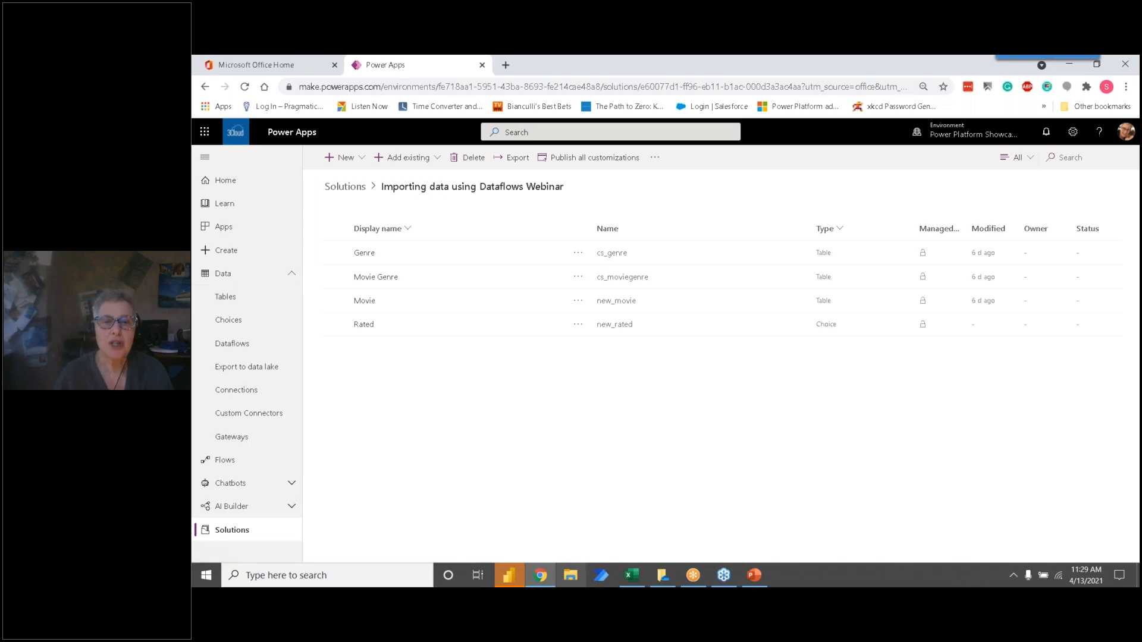
Step: Switch to the PowerPoint slide show and advance to the slide on importing multiple tables with look-up fields
{"action": "mouse_move", "coordinate": [754, 575]}
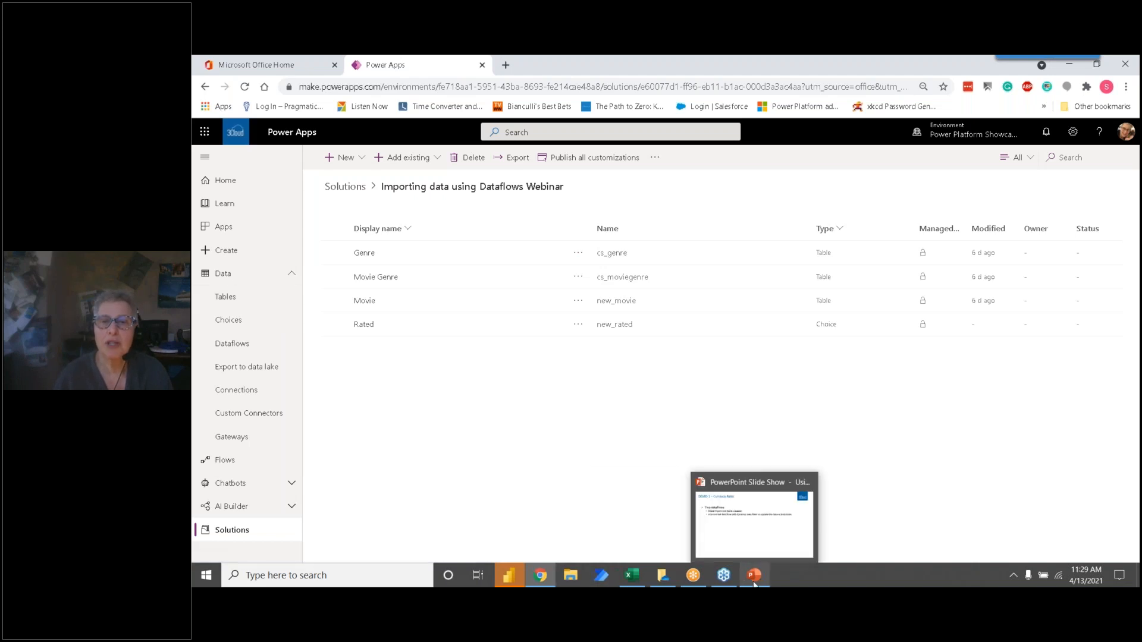
{"action": "left_click", "coordinate": [754, 549]}
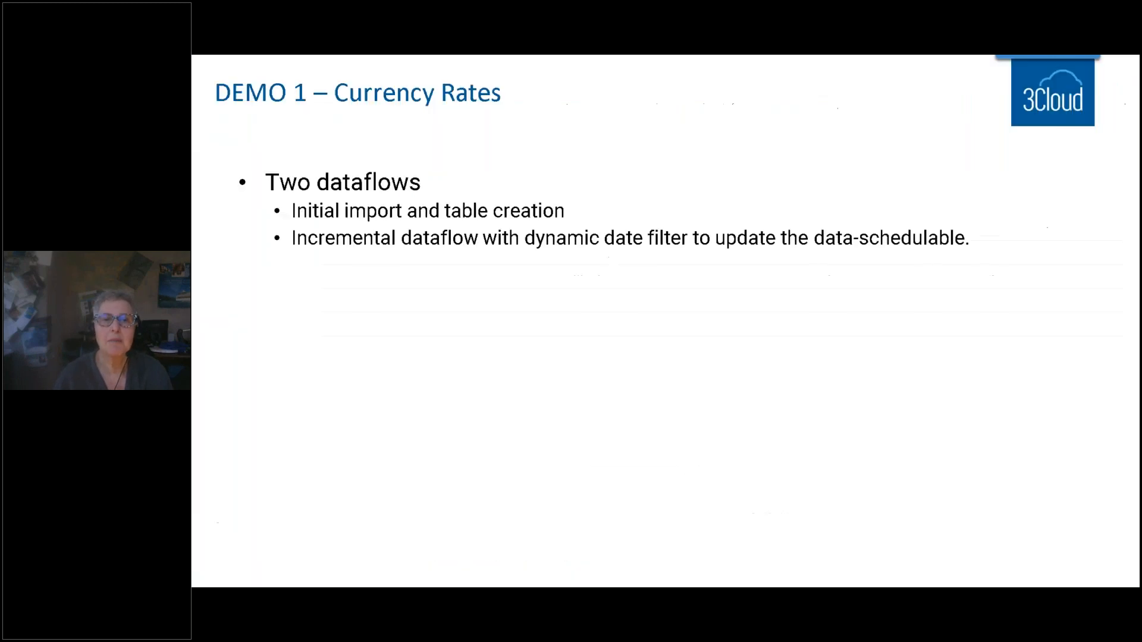
{"action": "left_click", "coordinate": [583, 381]}
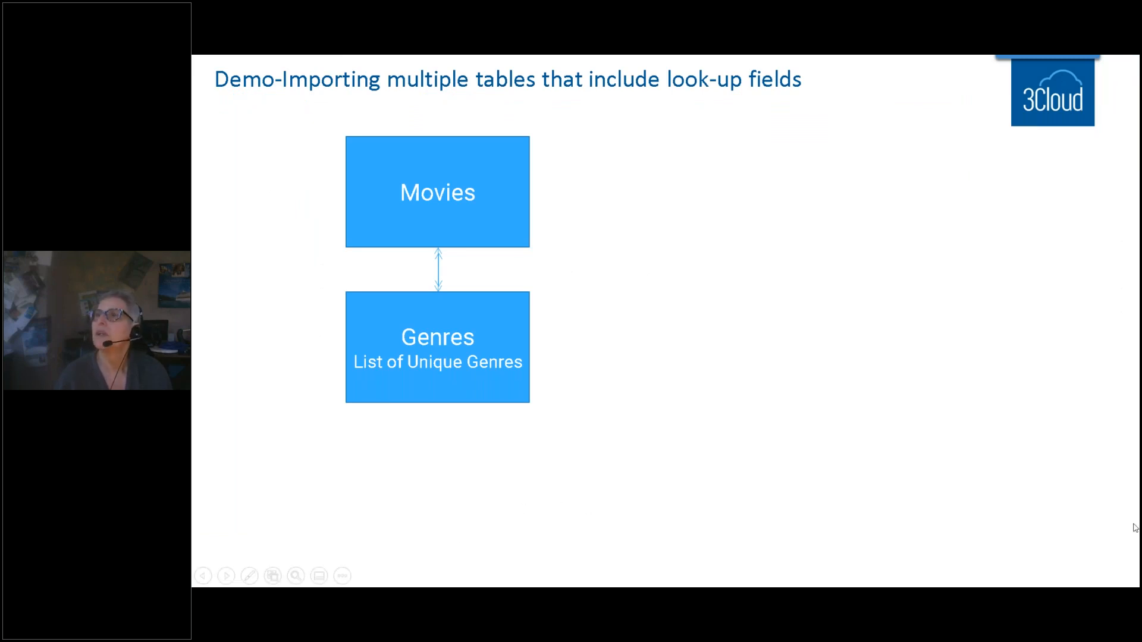
Step: Switch to the IMDB_Bottom250movies2_OMDB_Detailed workbook in Excel, maximize it and autofit all column widths
{"action": "key", "text": "ctrl+t"}
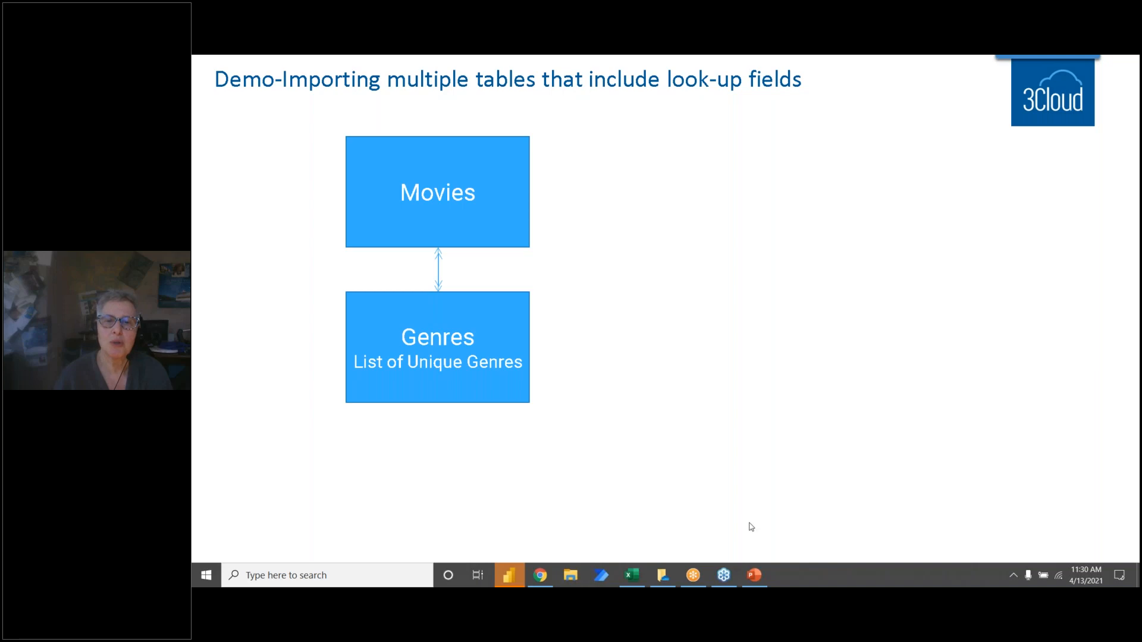
{"action": "left_click", "coordinate": [635, 581]}
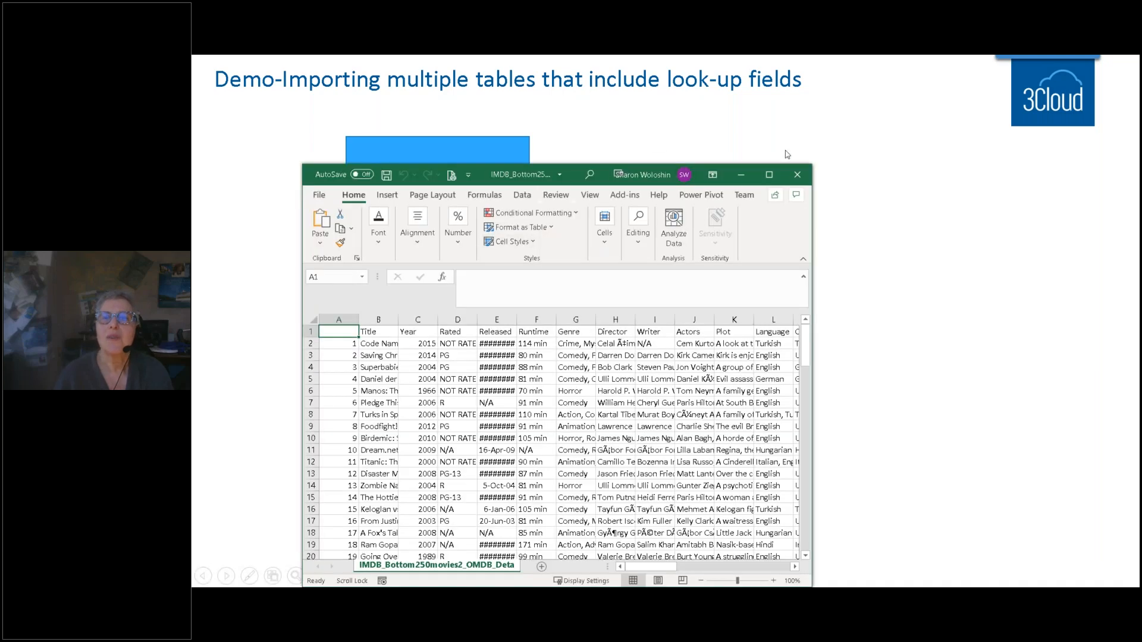
{"action": "left_click", "coordinate": [777, 180]}
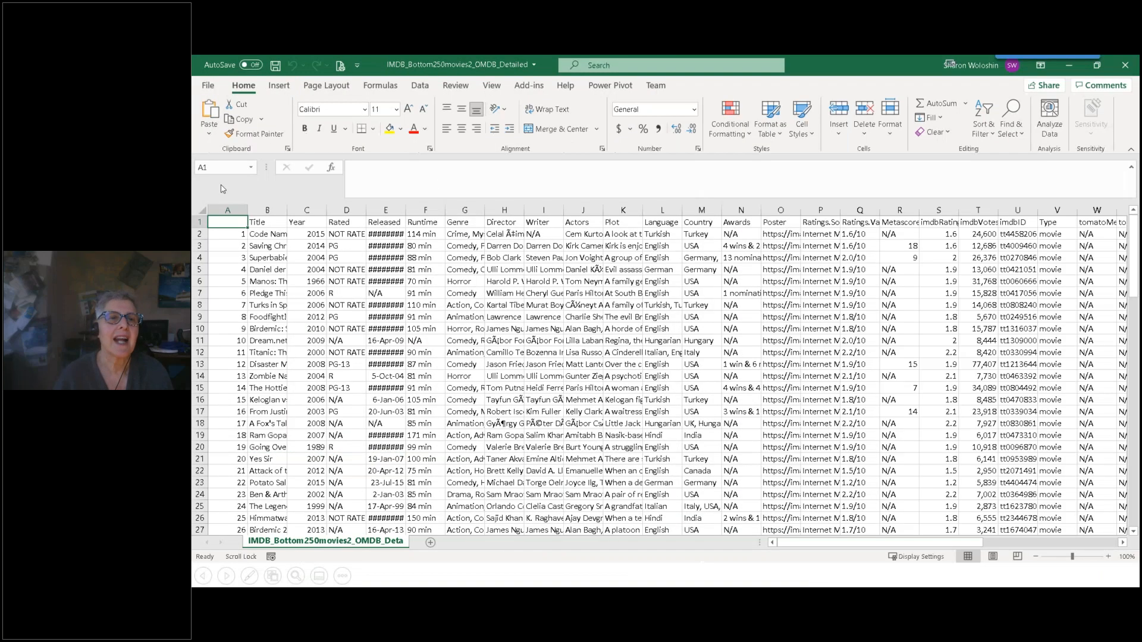
{"action": "left_click", "coordinate": [202, 209]}
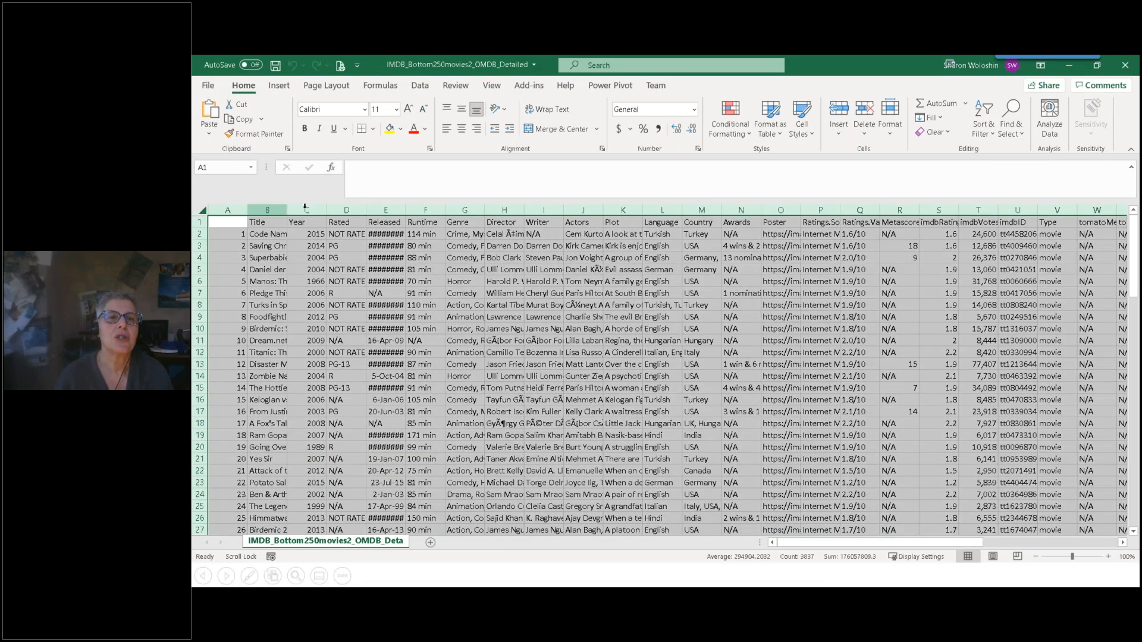
{"action": "double_click", "coordinate": [406, 209]}
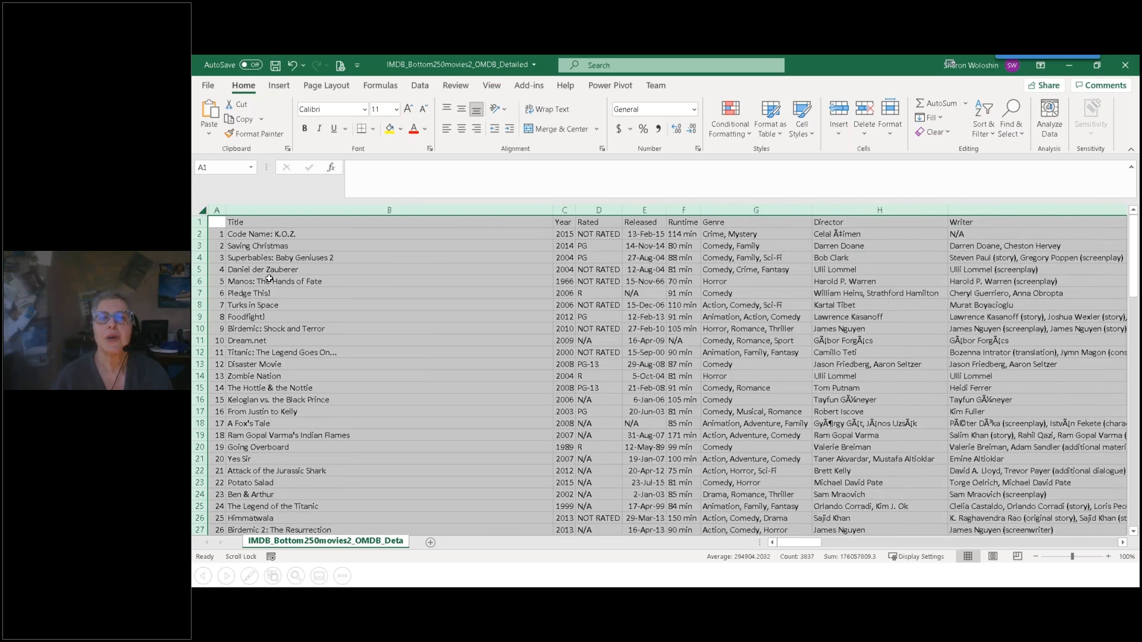
Step: Examine the movie titles and the comma-separated entries in the Genre column of the IMDB sheet
{"action": "left_click", "coordinate": [273, 247]}
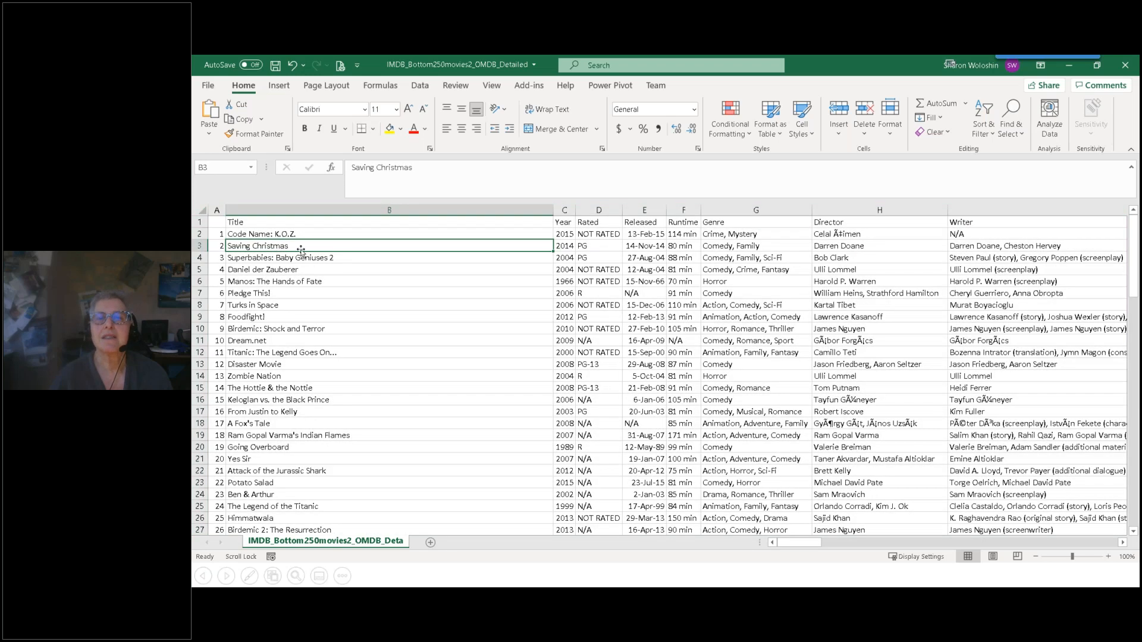
{"action": "left_click", "coordinate": [293, 235]}
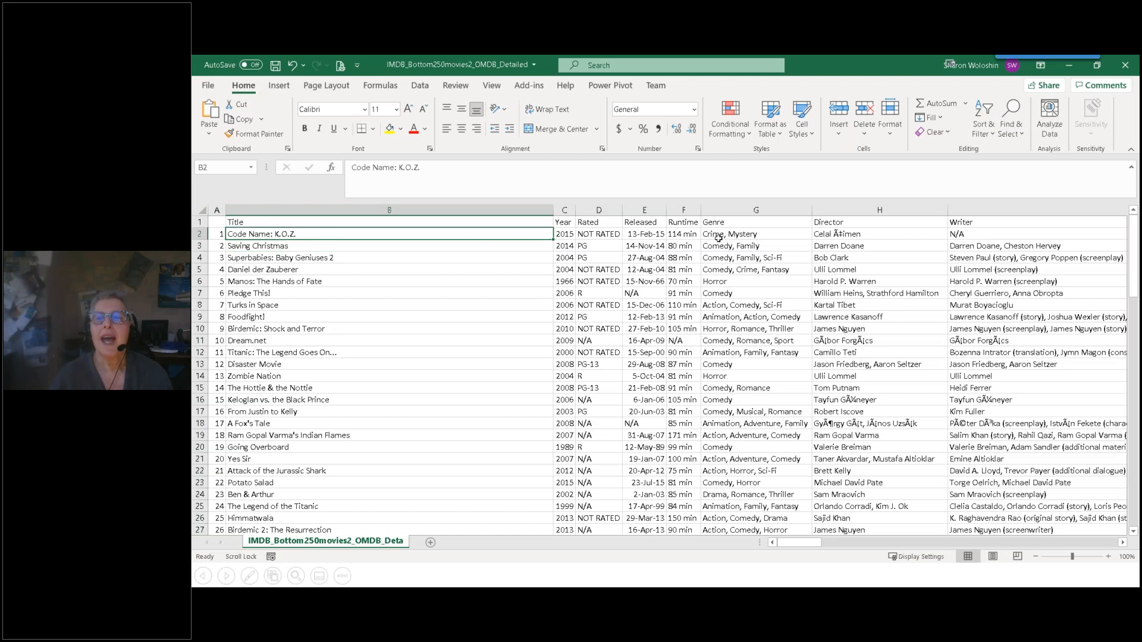
{"action": "mouse_move", "coordinate": [818, 550]}
{"action": "left_mouse_down"}
{"action": "mouse_move", "coordinate": [864, 554]}
{"action": "mouse_move", "coordinate": [816, 550]}
{"action": "left_mouse_up"}
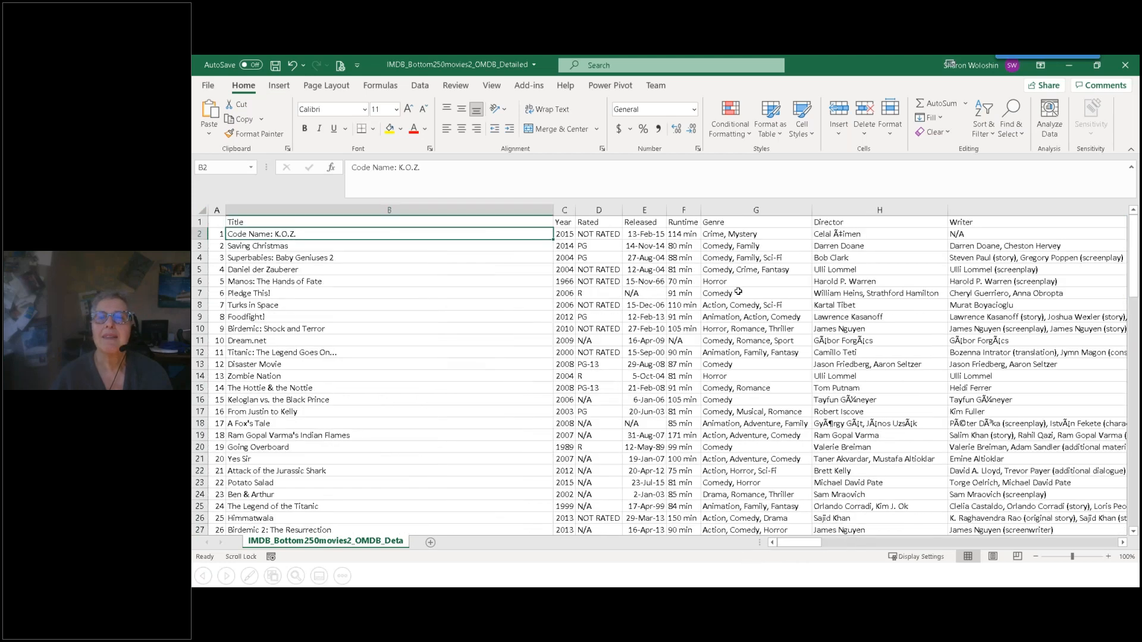
{"action": "left_click", "coordinate": [729, 210]}
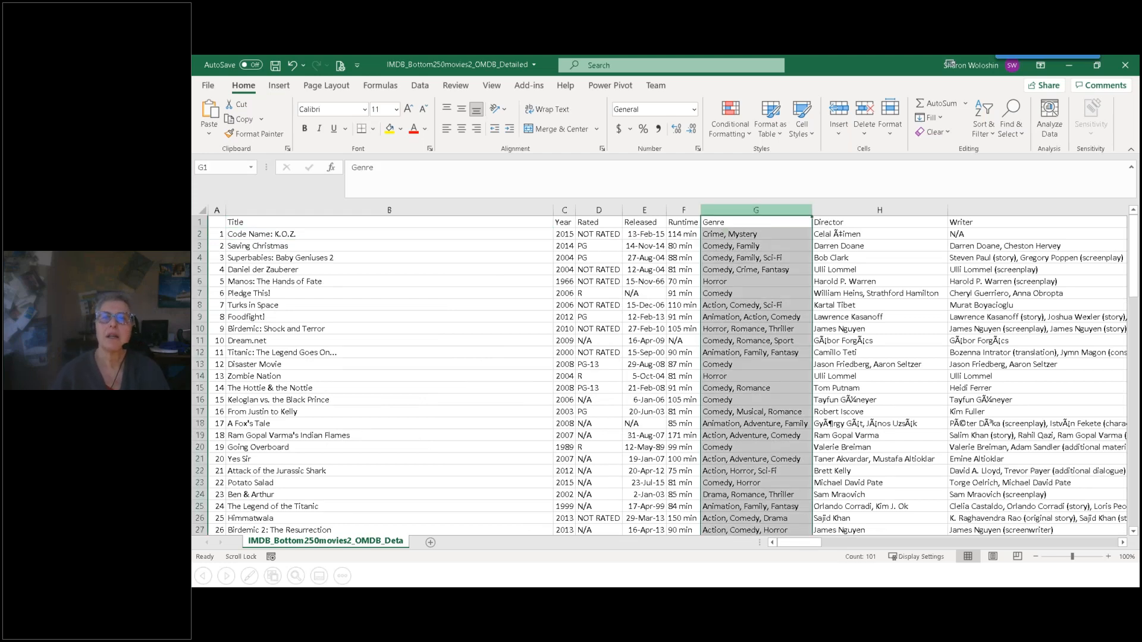
{"action": "left_click", "coordinate": [718, 247]}
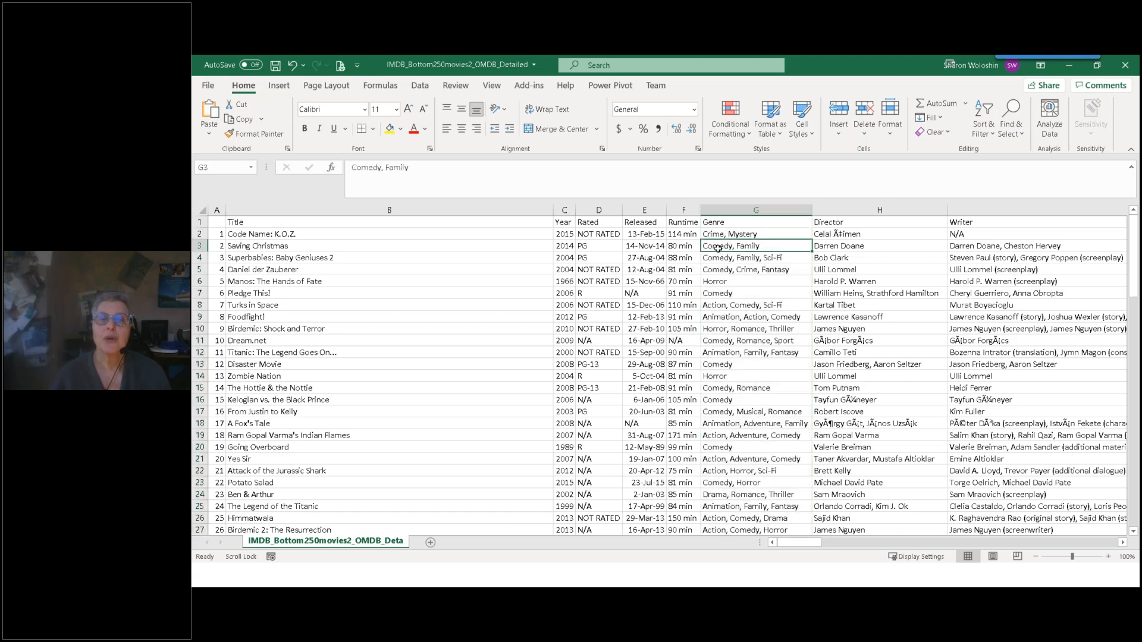
{"action": "left_click_drag", "start_coordinate": [717, 247], "coordinate": [717, 271]}
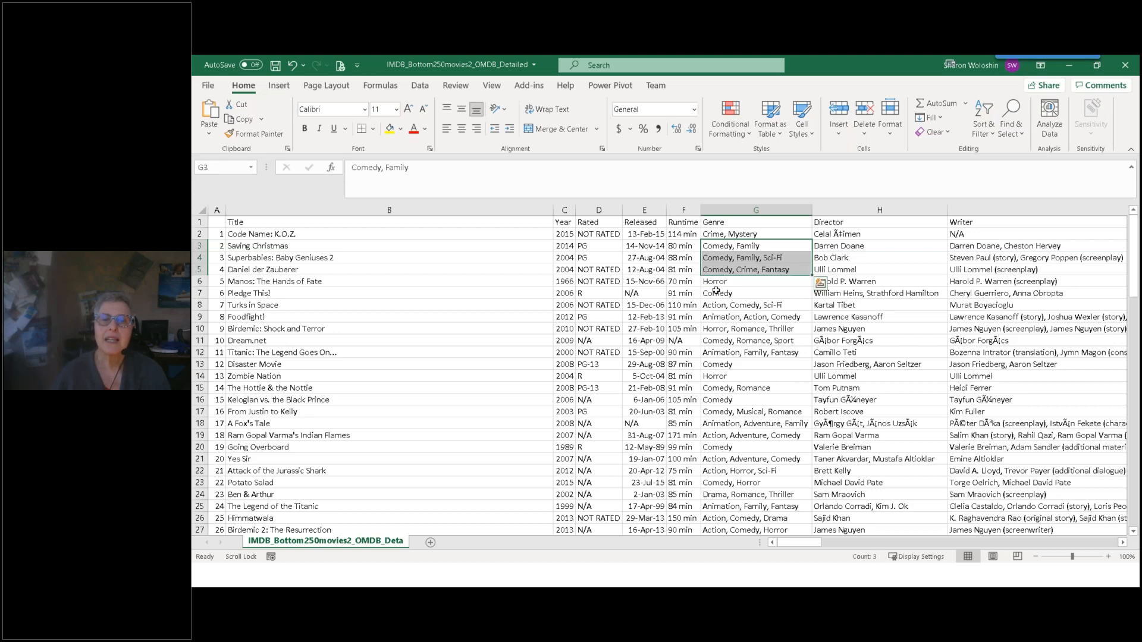
{"action": "left_click", "coordinate": [716, 294], "text": "ctrl"}
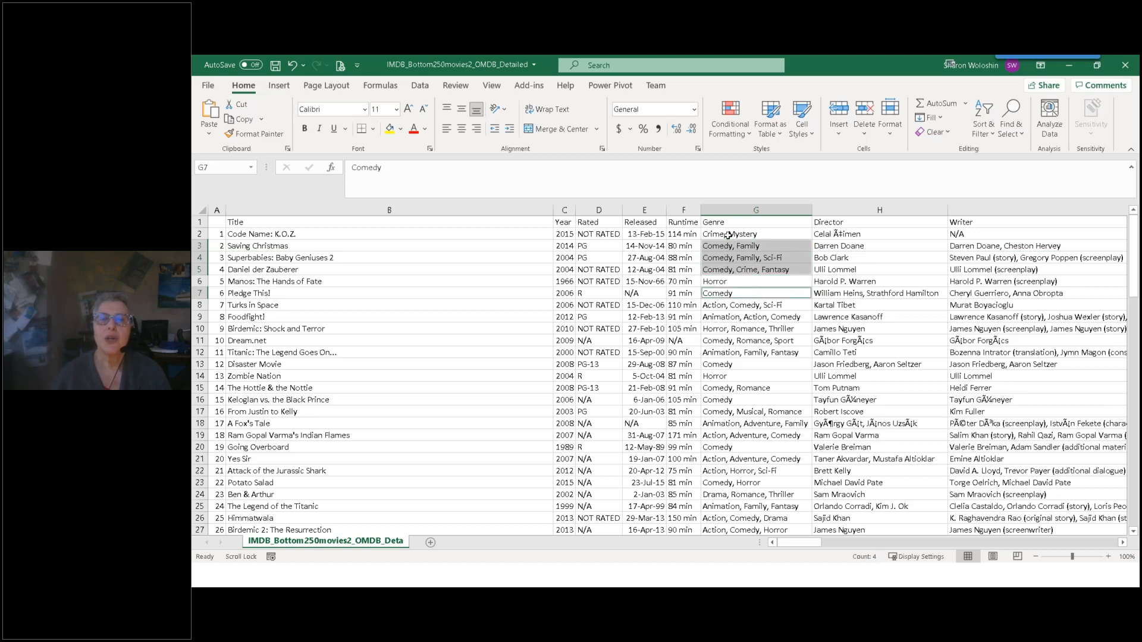
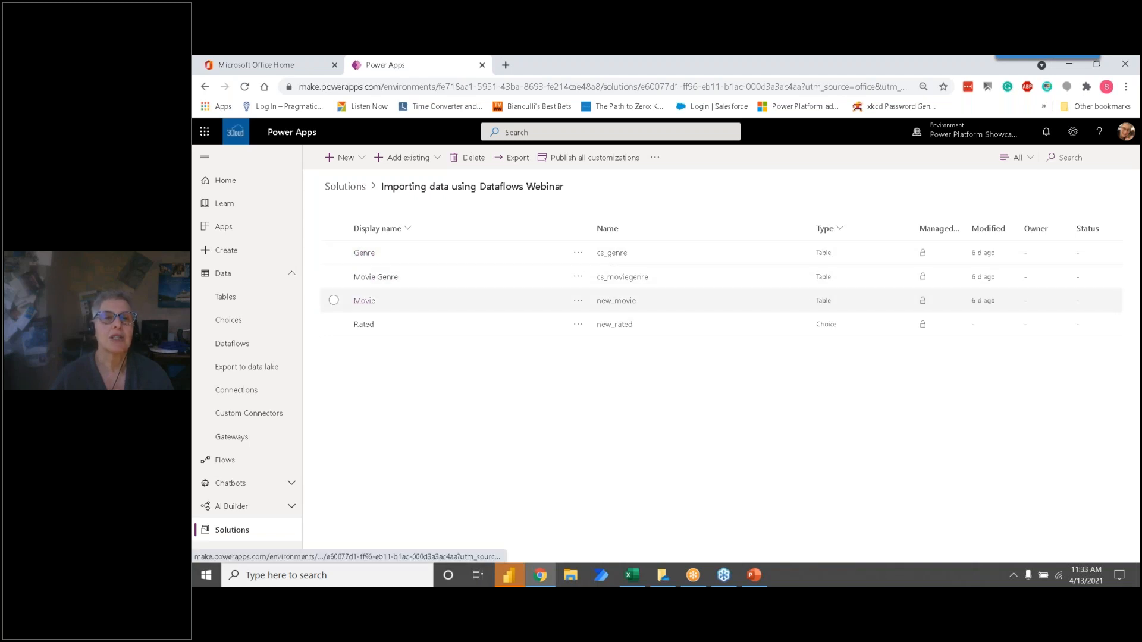
Step: Review the Movie table's columns sorted by type from A to Z and its keys, and return to the solution
{"action": "left_click", "coordinate": [364, 301]}
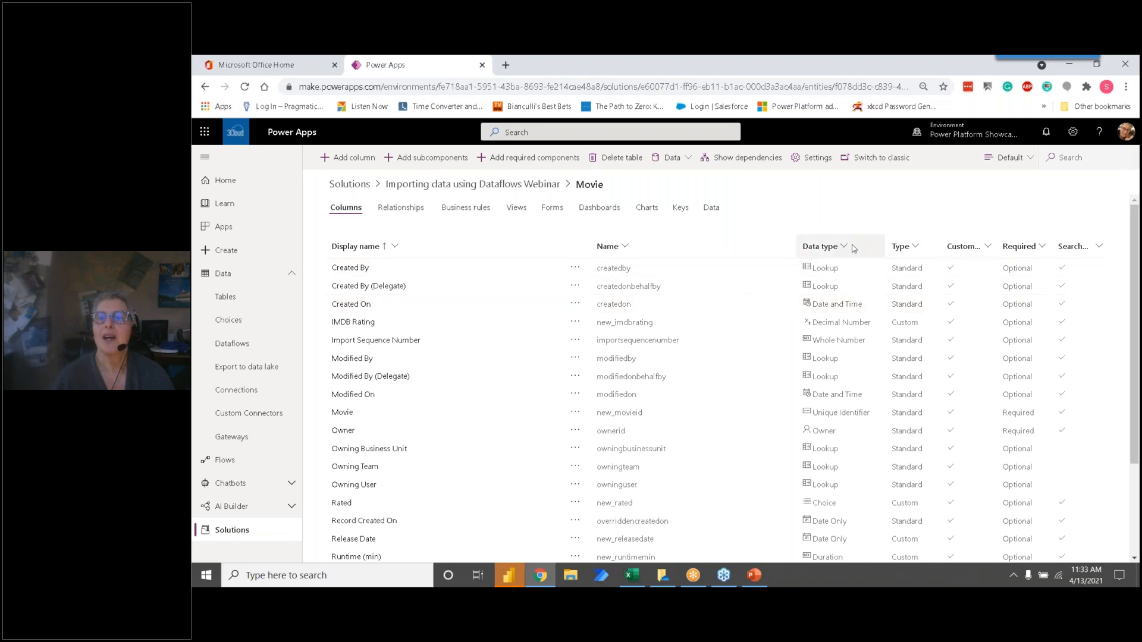
{"action": "left_click", "coordinate": [917, 247]}
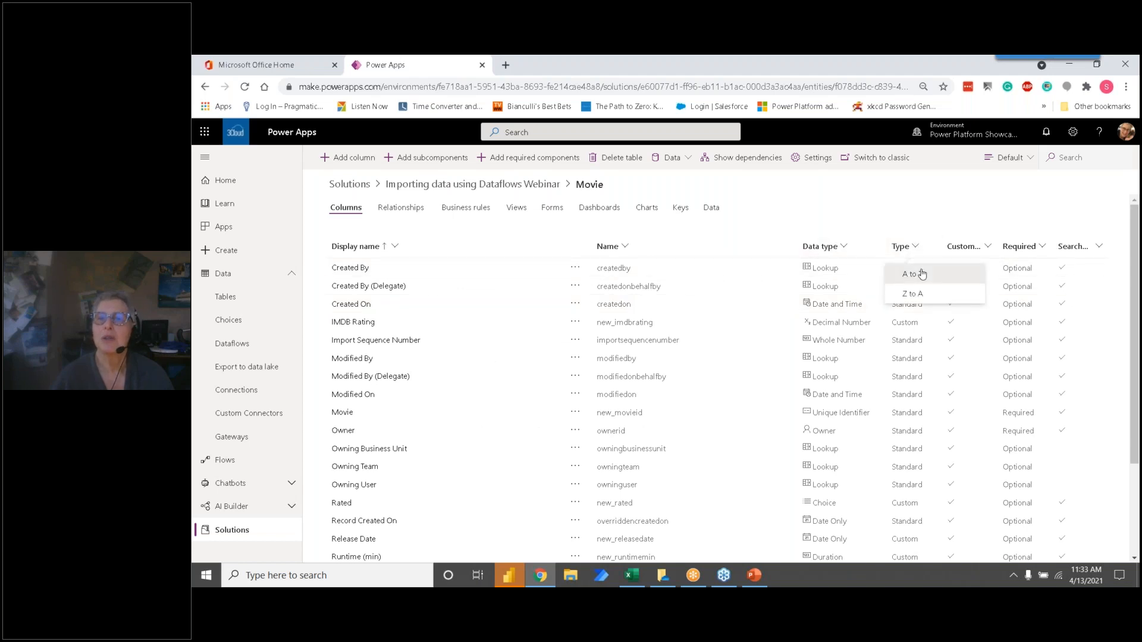
{"action": "left_click", "coordinate": [908, 272]}
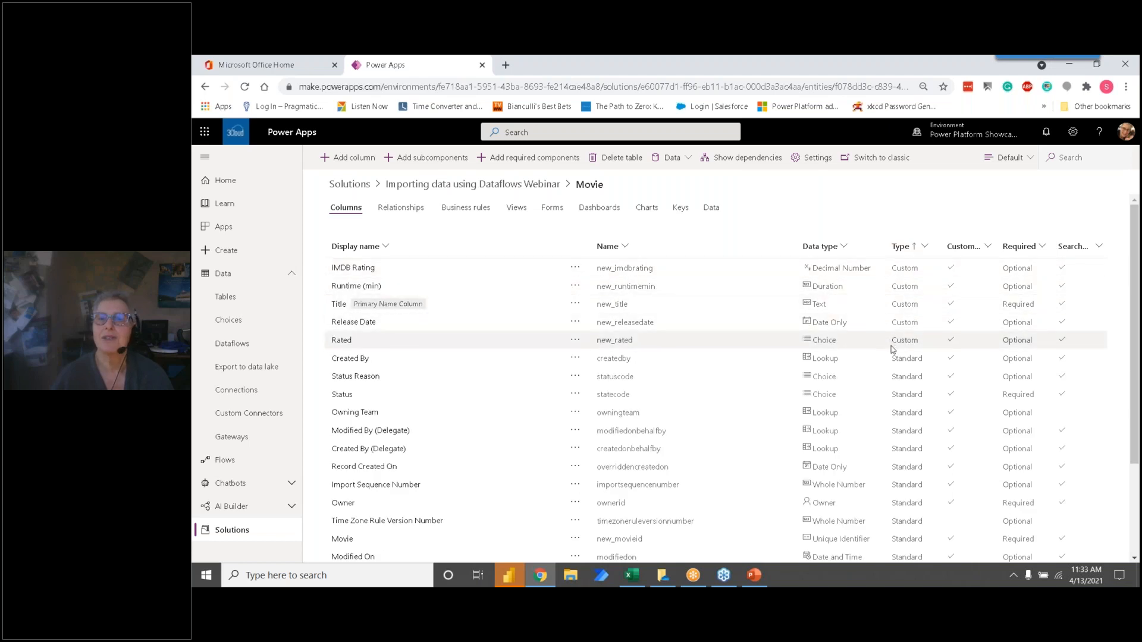
{"action": "left_click", "coordinate": [680, 211]}
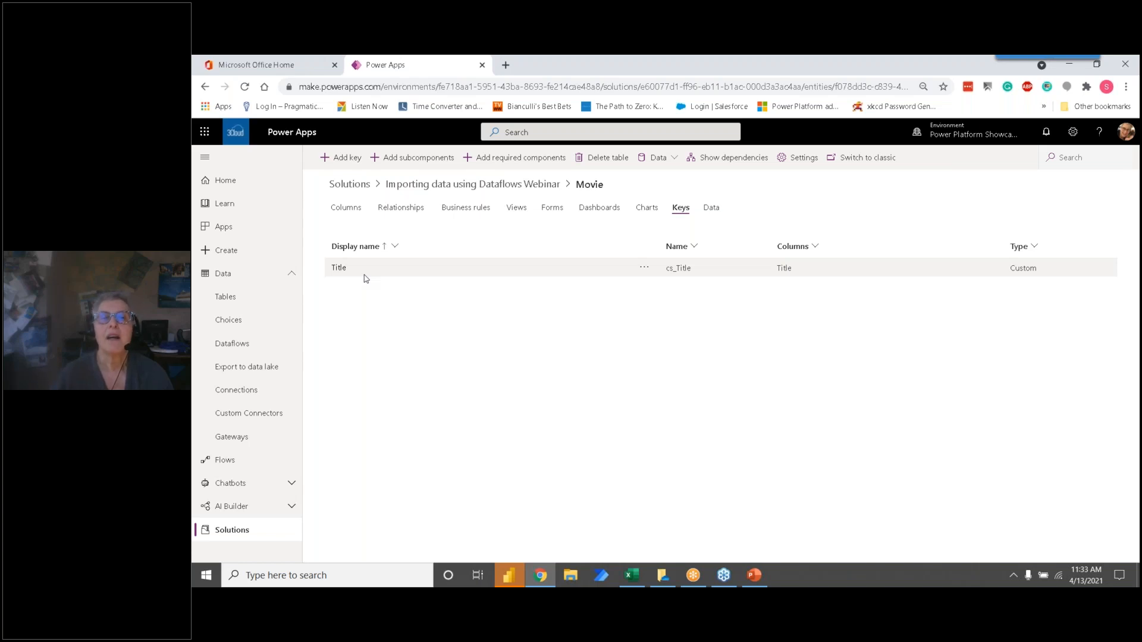
{"action": "left_click", "coordinate": [465, 189]}
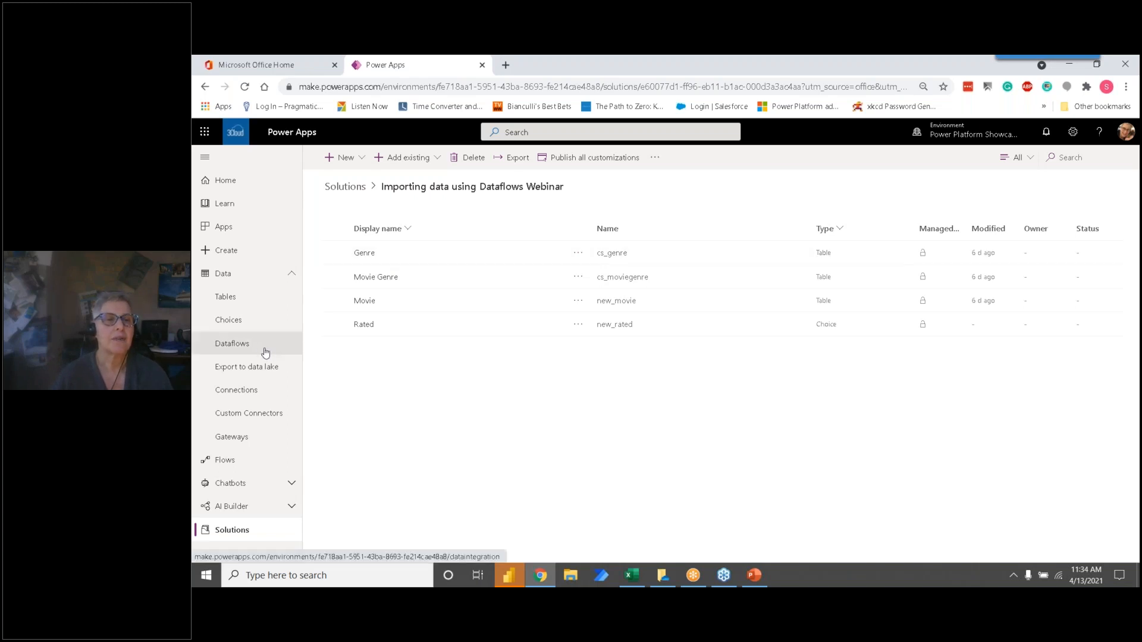
Step: Create a new dataflow from blank named Movies Import
{"action": "left_click", "coordinate": [241, 349]}
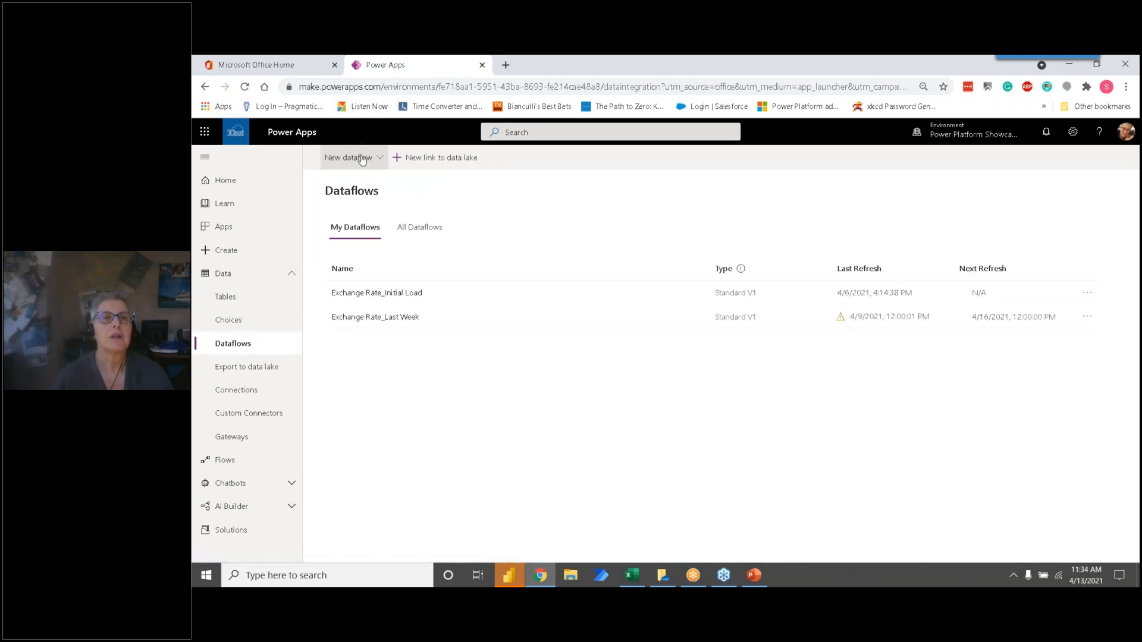
{"action": "left_click", "coordinate": [362, 158]}
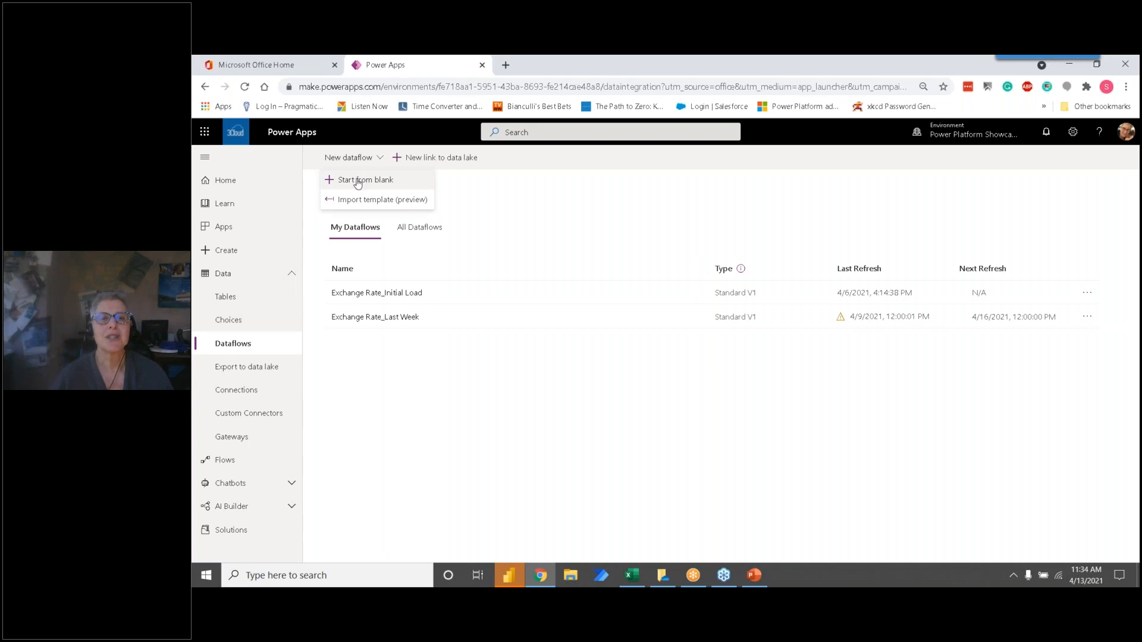
{"action": "left_click", "coordinate": [357, 181]}
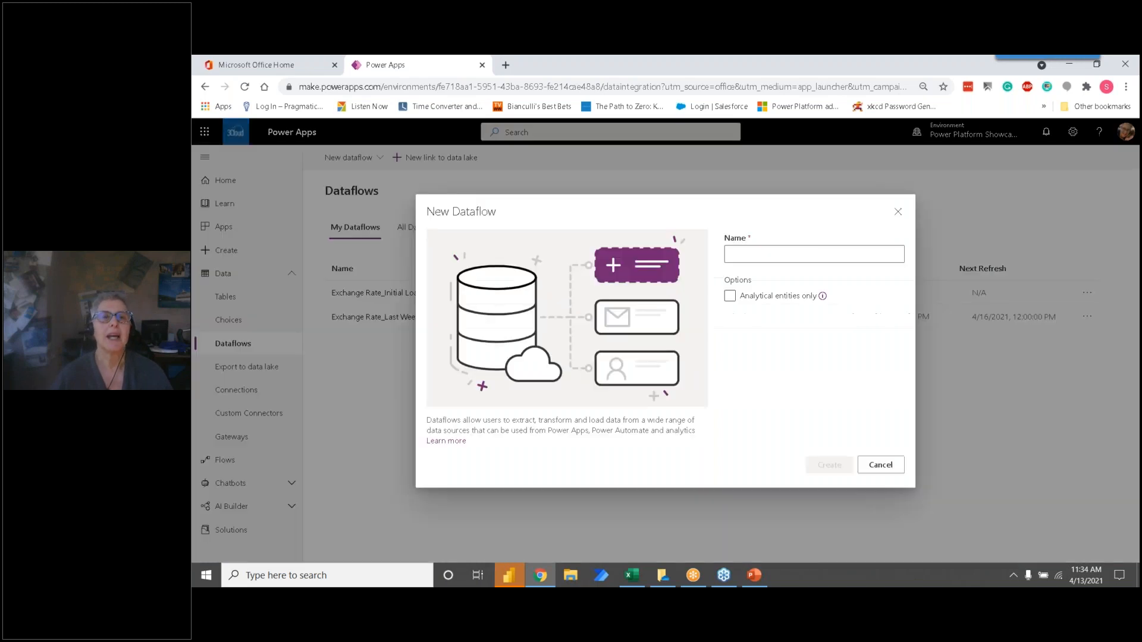
{"action": "left_click", "coordinate": [746, 256]}
{"action": "type", "text": "Movies"}
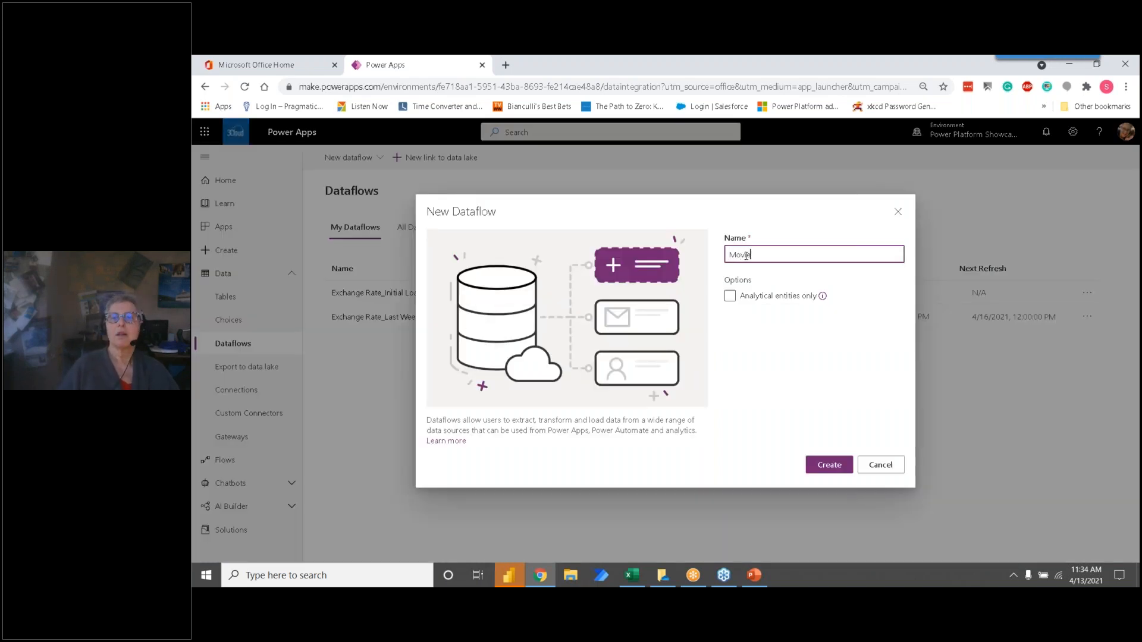
{"action": "type", "text": " Import"}
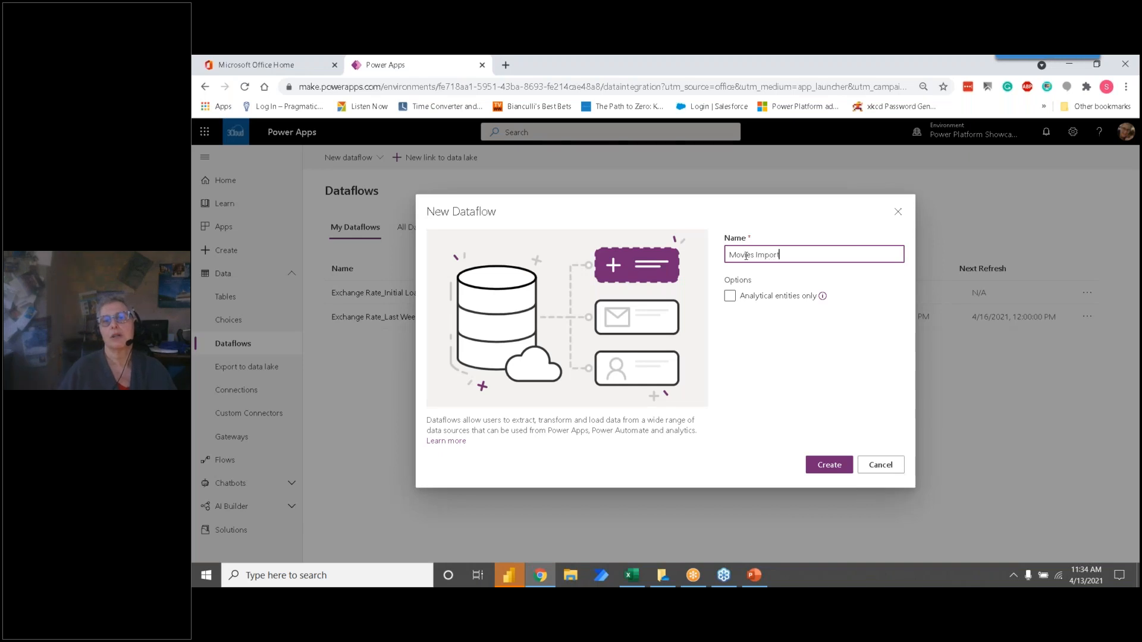
{"action": "left_click", "coordinate": [829, 464]}
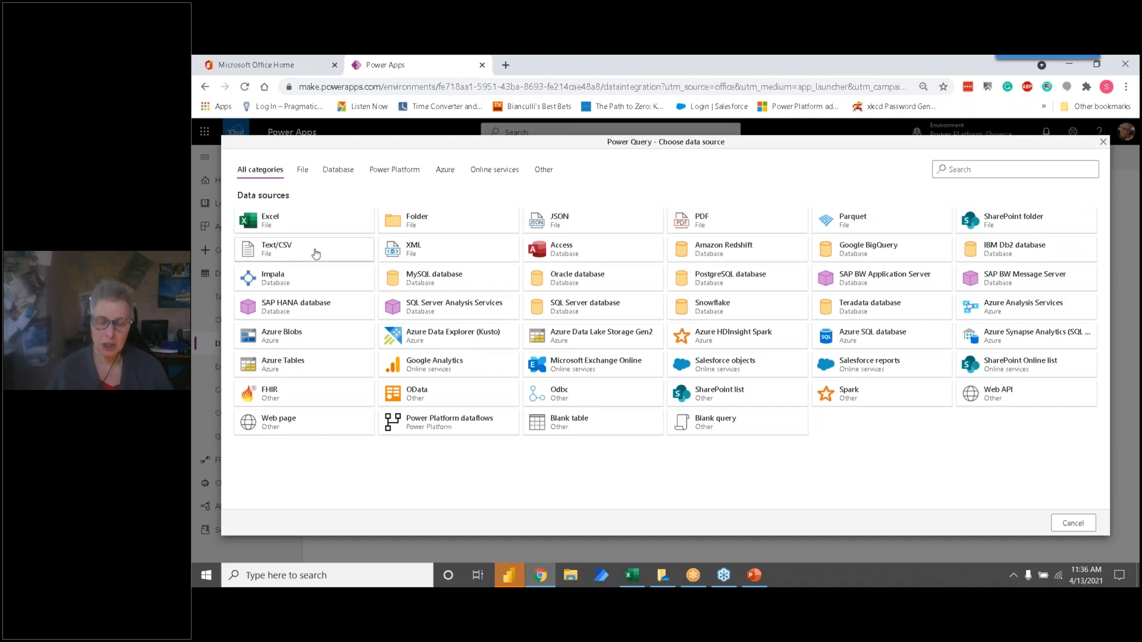
Step: Search the data sources for "text" and clear the search again
{"action": "key", "text": "ctrl"}
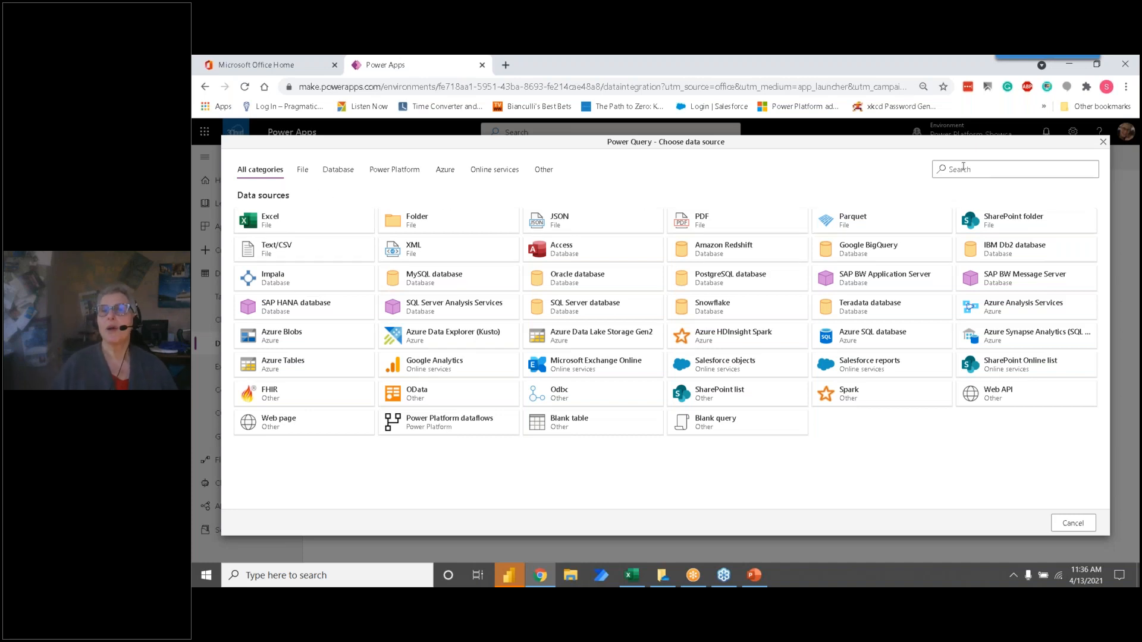
{"action": "left_click", "coordinate": [963, 168]}
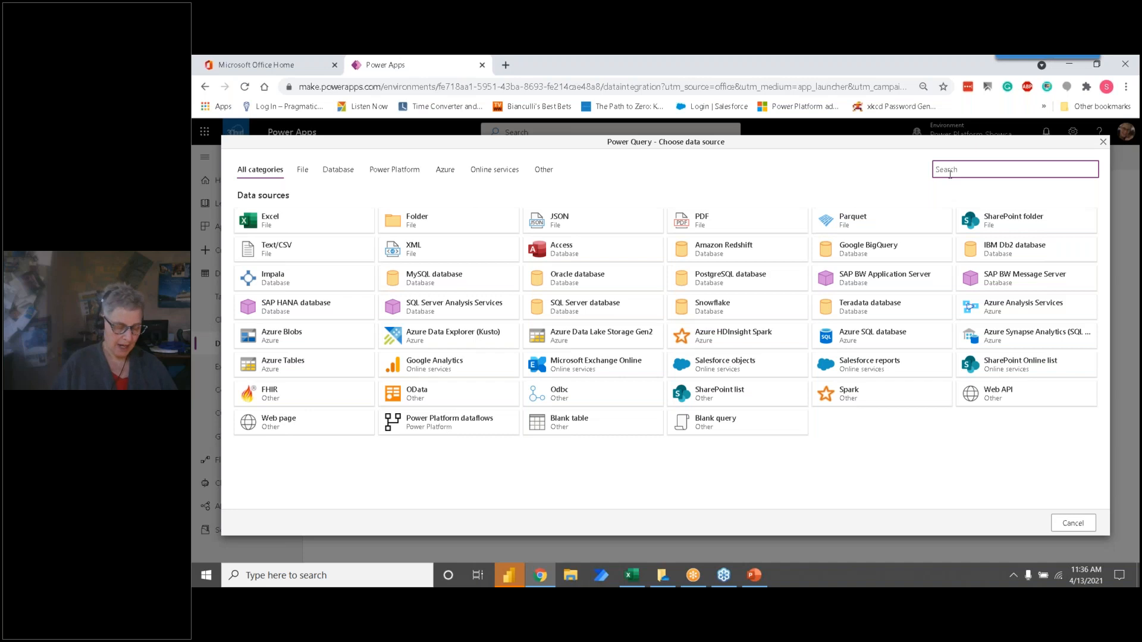
{"action": "type", "text": "text"}
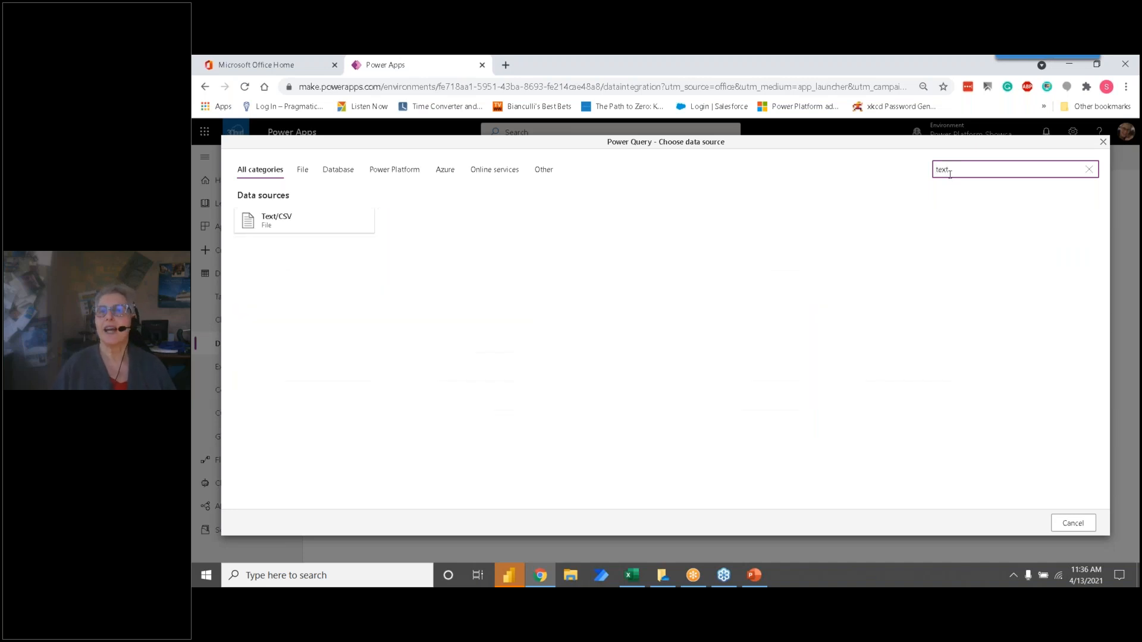
{"action": "key", "text": "BackSpace"}
{"action": "key", "text": "BackSpace"}
{"action": "key", "text": "BackSpace"}
{"action": "key", "text": "BackSpace"}
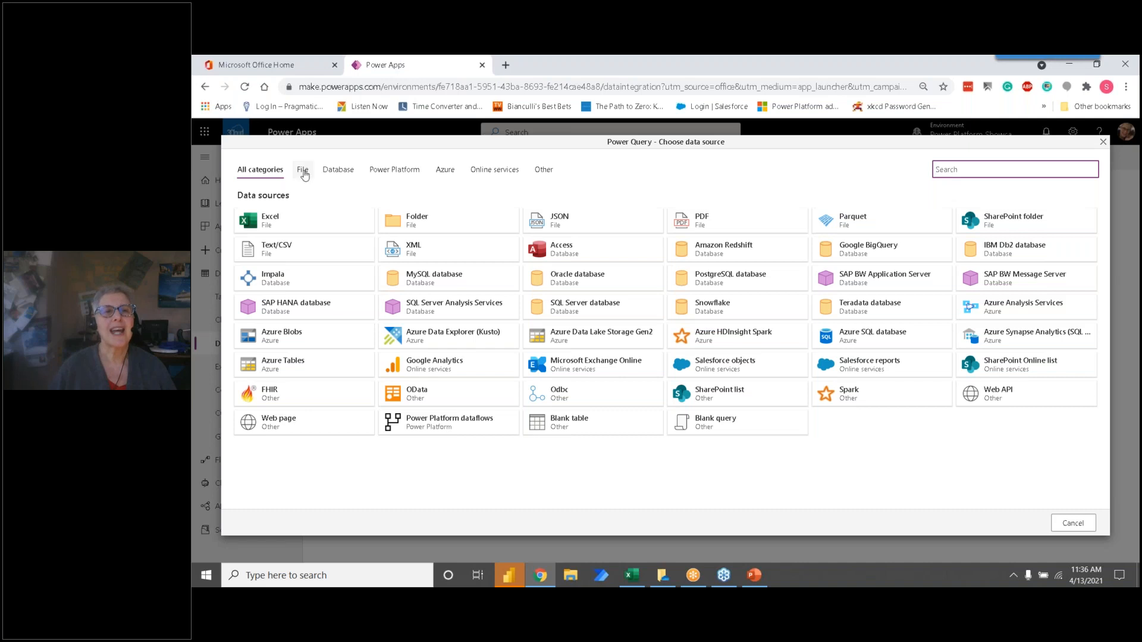
Step: Review the data source categories from File and Database through Azure and Online services to Other
{"action": "left_click", "coordinate": [303, 170]}
{"action": "left_click", "coordinate": [324, 171]}
{"action": "left_click", "coordinate": [390, 171]}
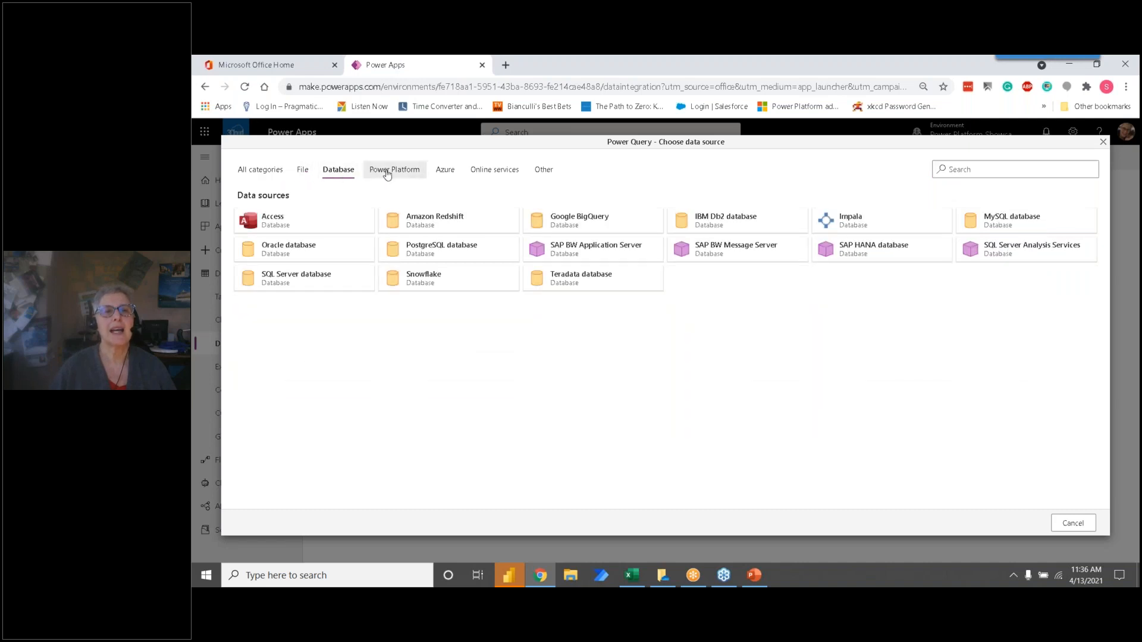
{"action": "left_click", "coordinate": [442, 173]}
{"action": "left_click", "coordinate": [497, 174]}
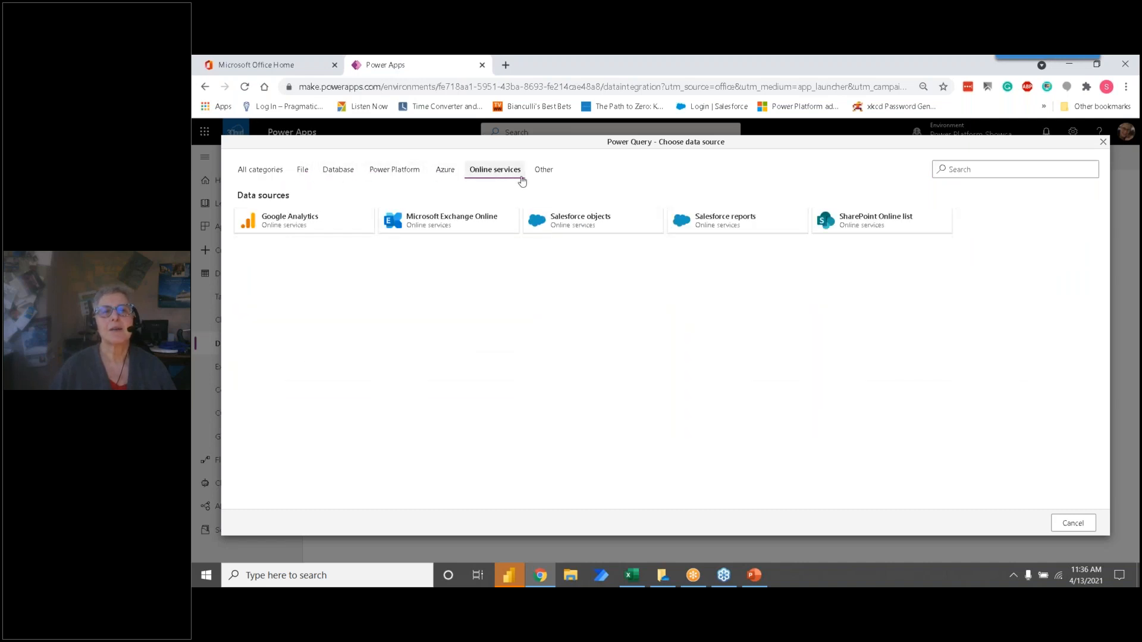
{"action": "left_click", "coordinate": [545, 171]}
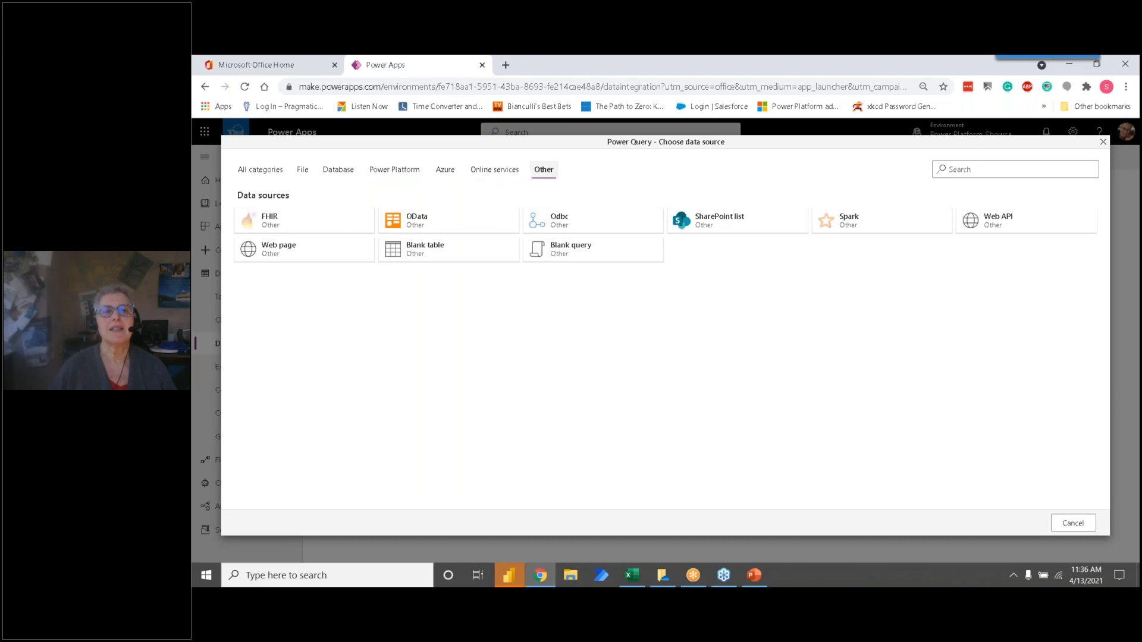
Step: Connect to the Text/CSV file IMDB_Bottom250movies2_OMDB_Detailed.csv on OneDrive and load it into the query editor for transformation
{"action": "left_click", "coordinate": [303, 172]}
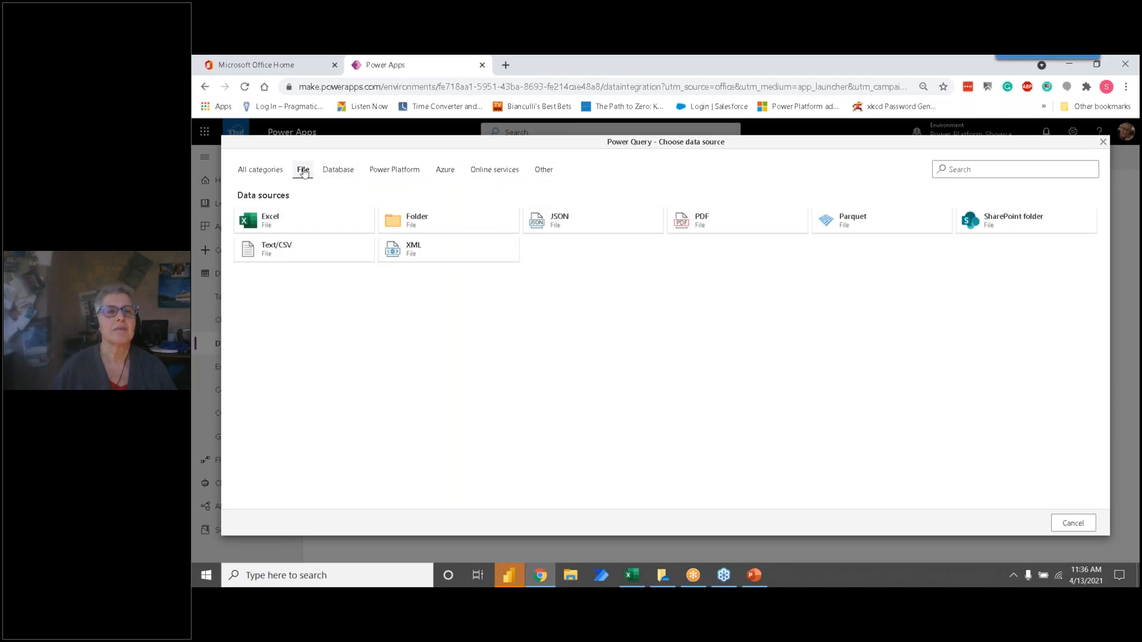
{"action": "left_click", "coordinate": [300, 250]}
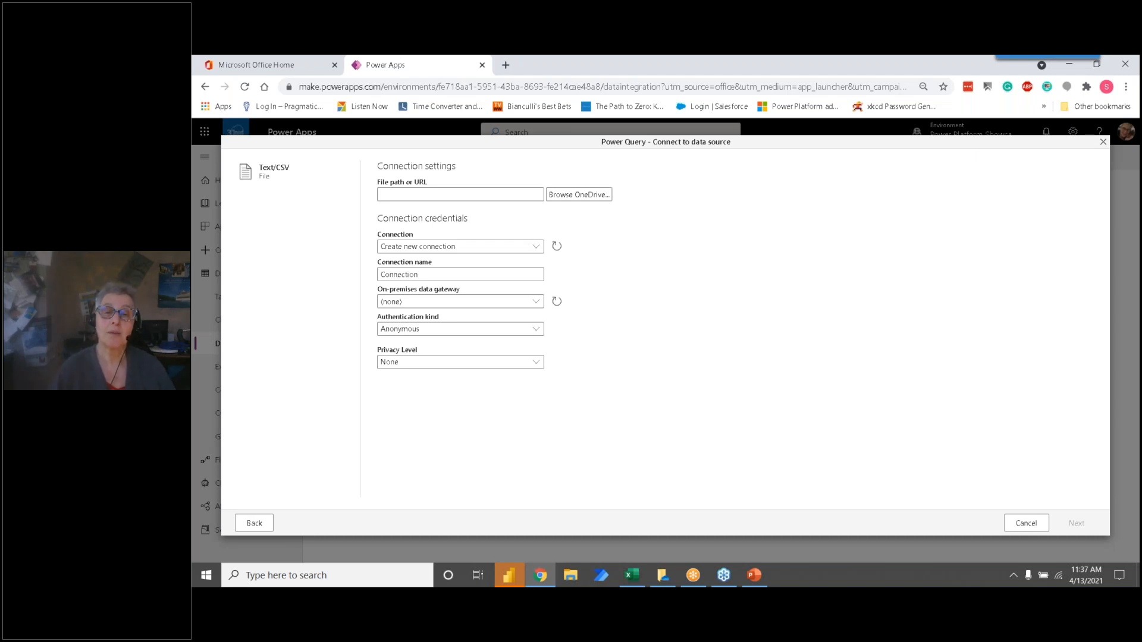
{"action": "left_click", "coordinate": [578, 194]}
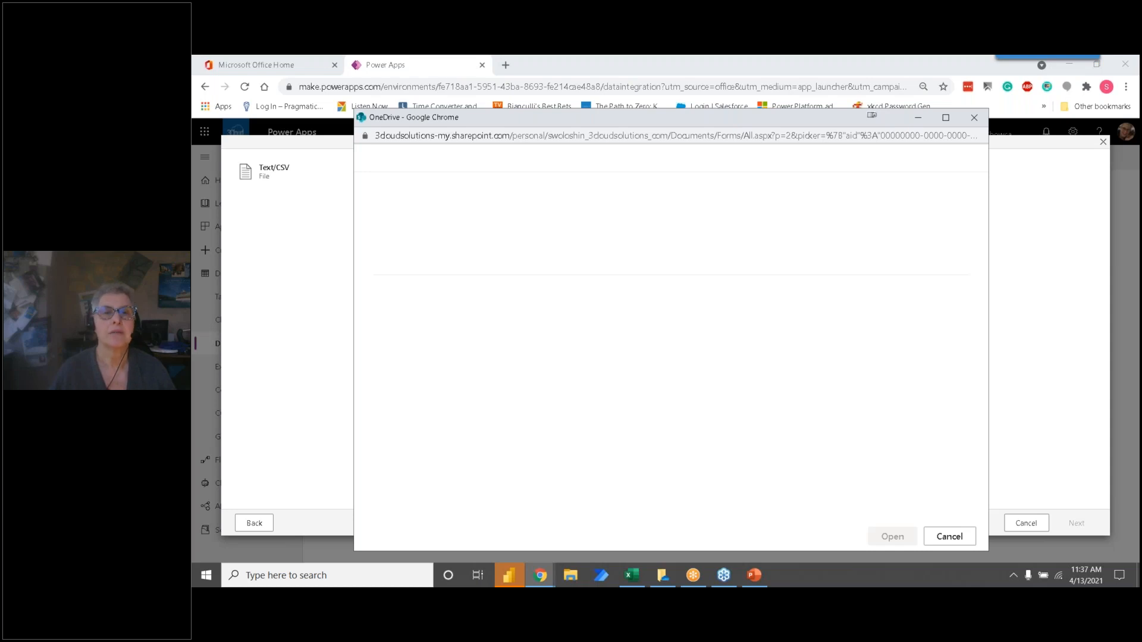
{"action": "scroll", "coordinate": [535, 254], "scroll_direction": "down", "scroll_amount": 6}
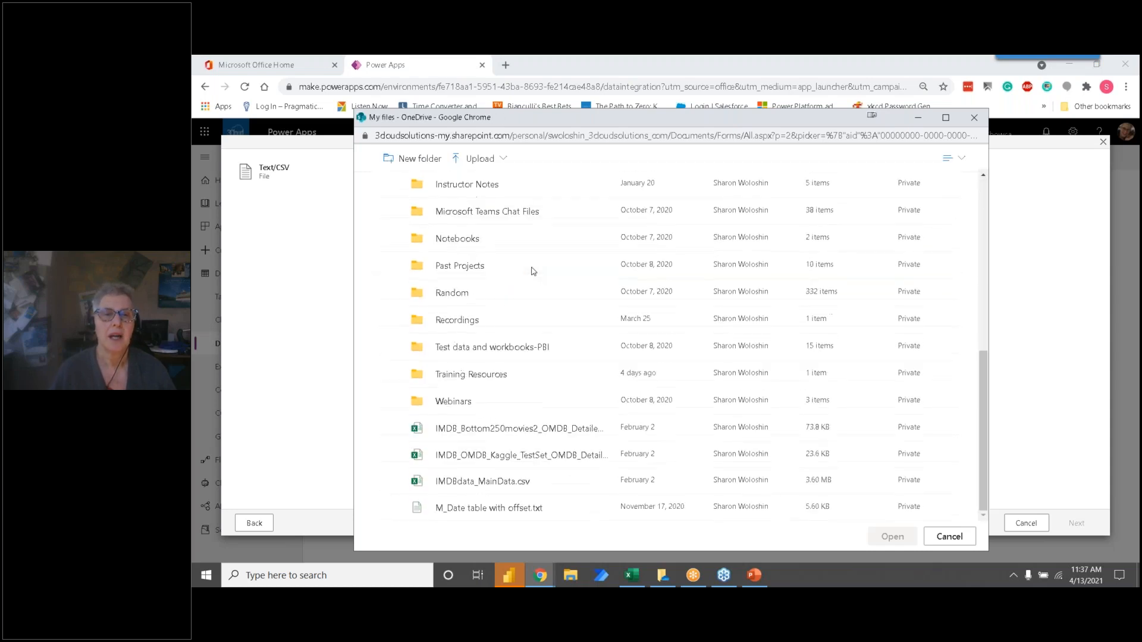
{"action": "left_click", "coordinate": [491, 428]}
{"action": "left_click", "coordinate": [898, 537]}
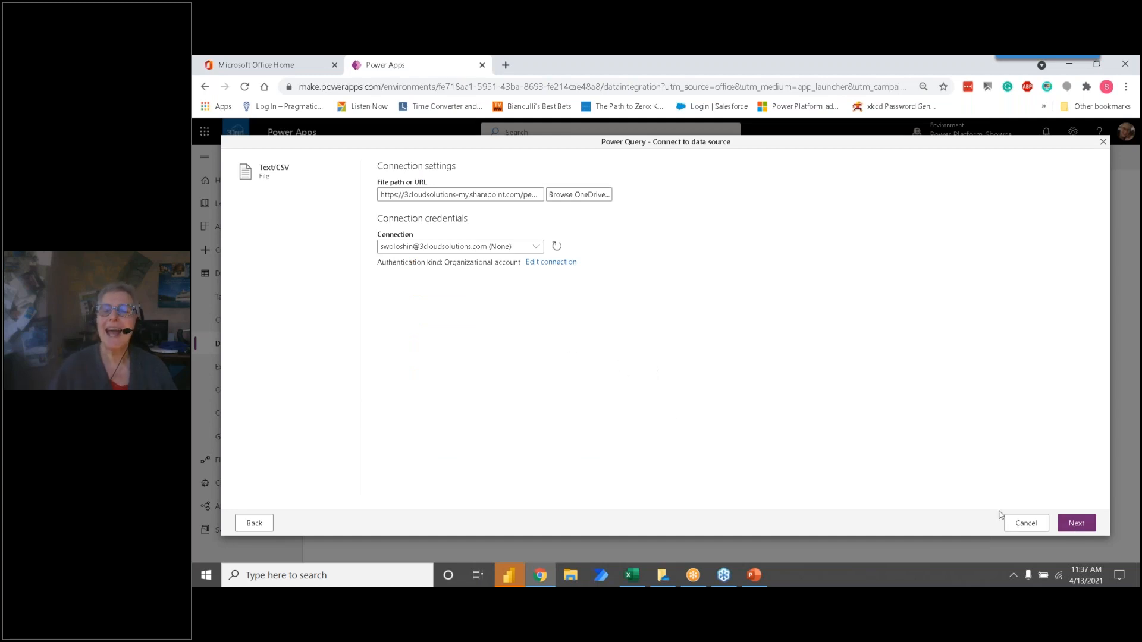
{"action": "left_click", "coordinate": [1078, 525]}
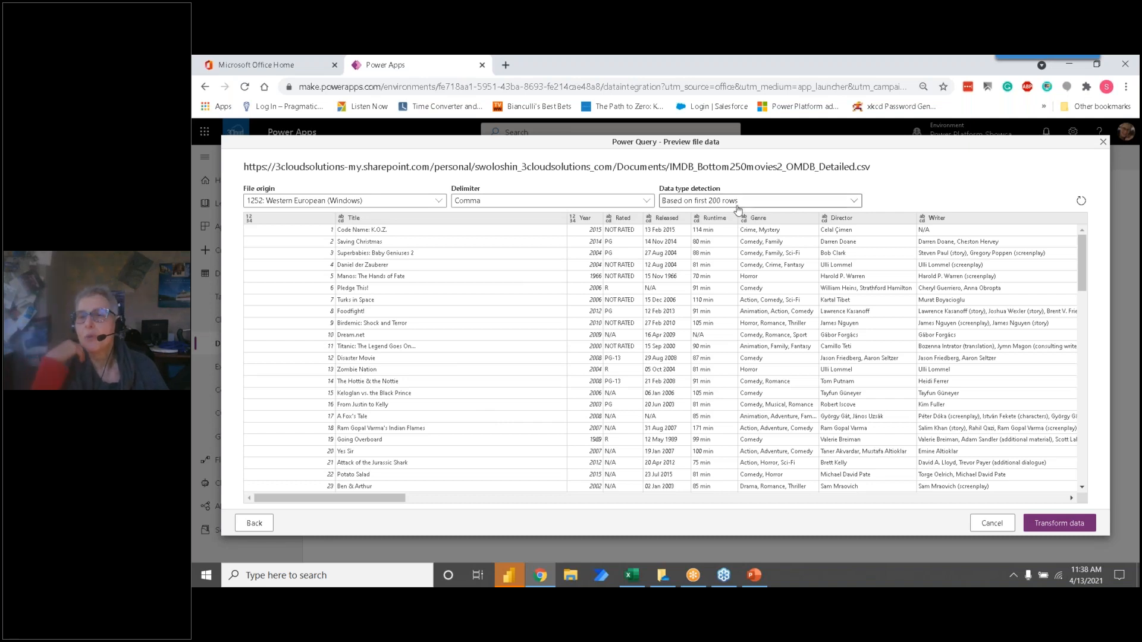
{"action": "left_click", "coordinate": [1076, 524]}
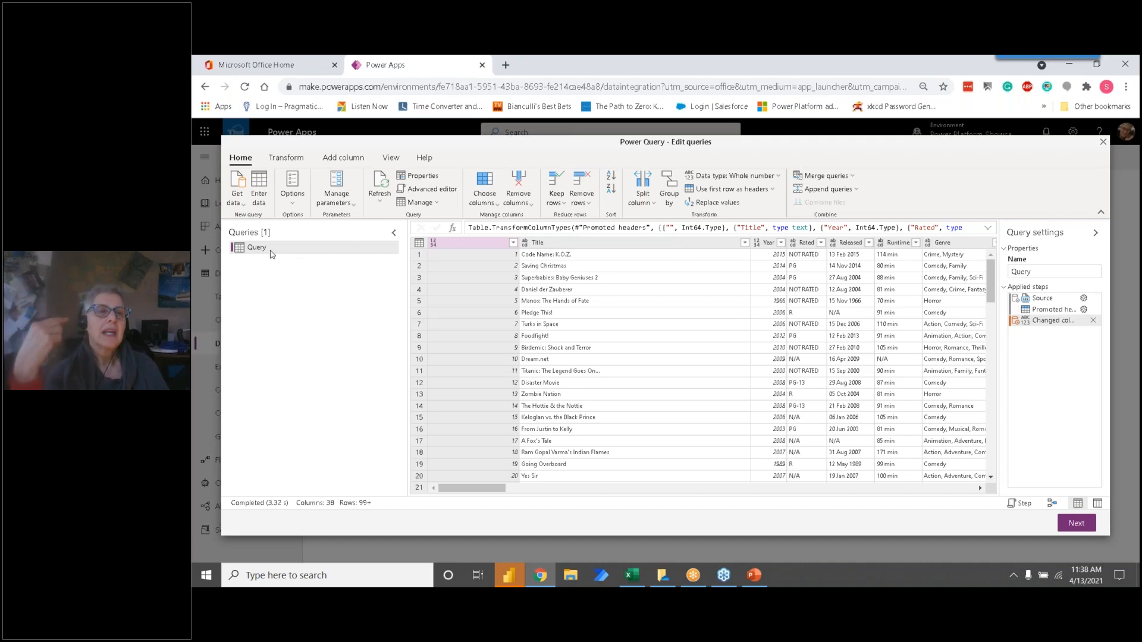
Step: Rename the query as Movies
{"action": "double_click", "coordinate": [286, 249]}
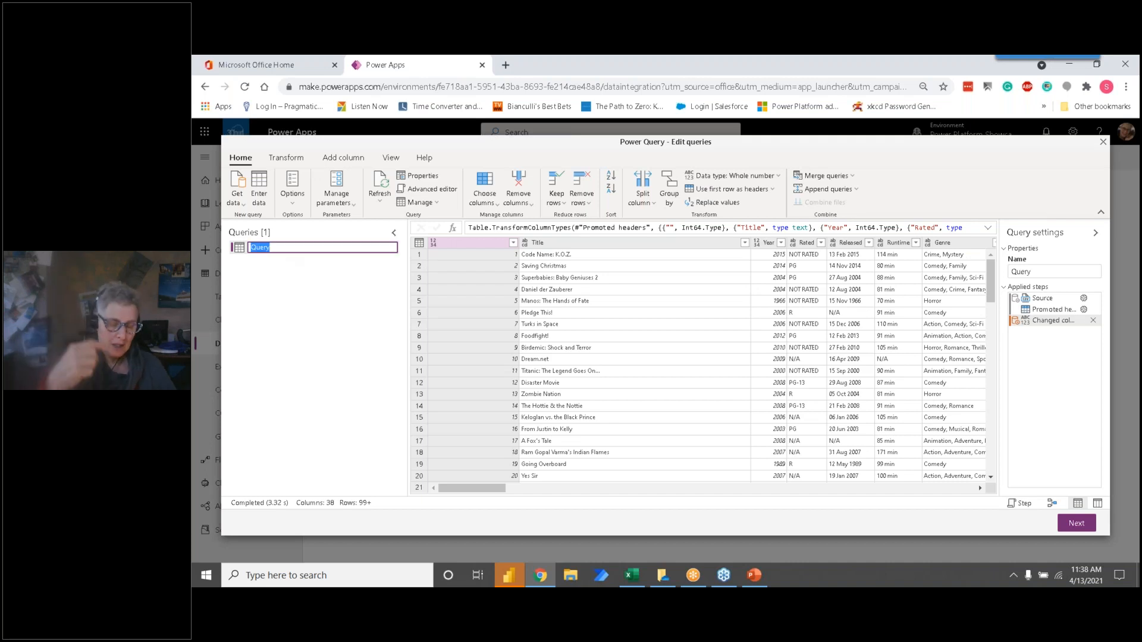
{"action": "type", "text": "Movies"}
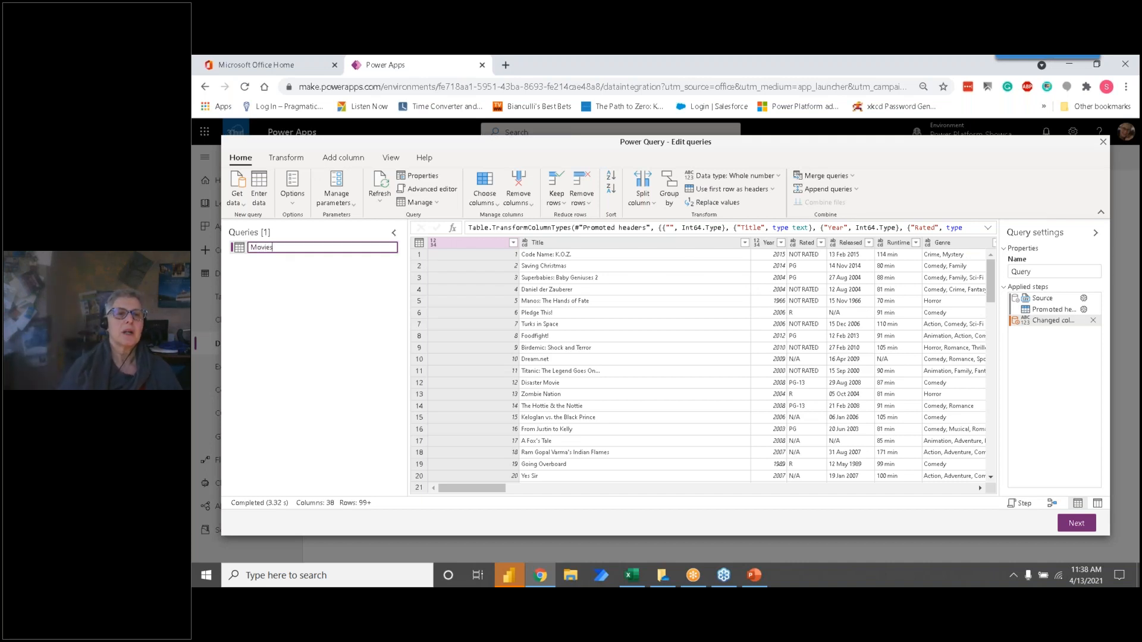
{"action": "key", "text": "Escape"}
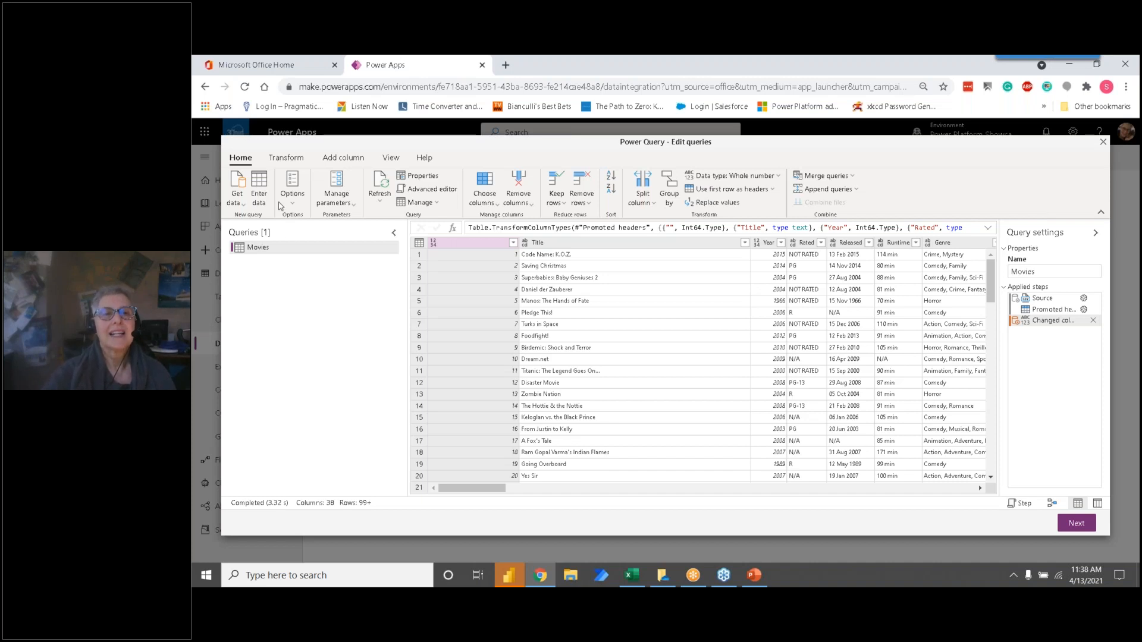
Step: Keep only the Title, Rated, Released, Runtime, Genre and imdbRating columns in the Movies query
{"action": "left_click", "coordinate": [490, 208]}
{"action": "left_click", "coordinate": [498, 220]}
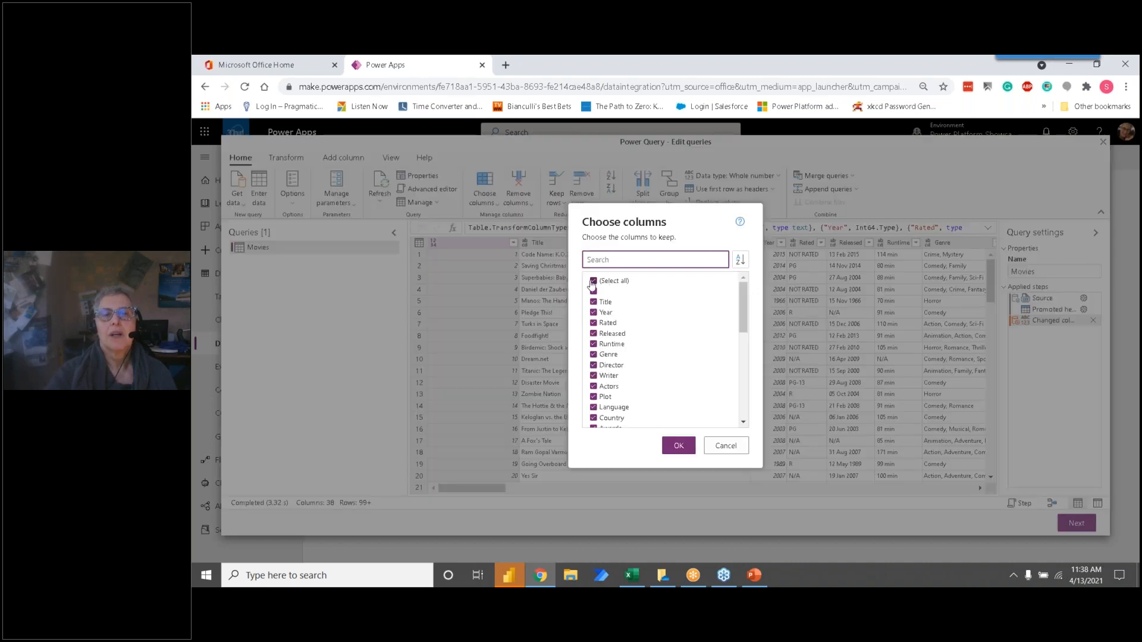
{"action": "left_click", "coordinate": [592, 281]}
{"action": "left_click", "coordinate": [593, 303]}
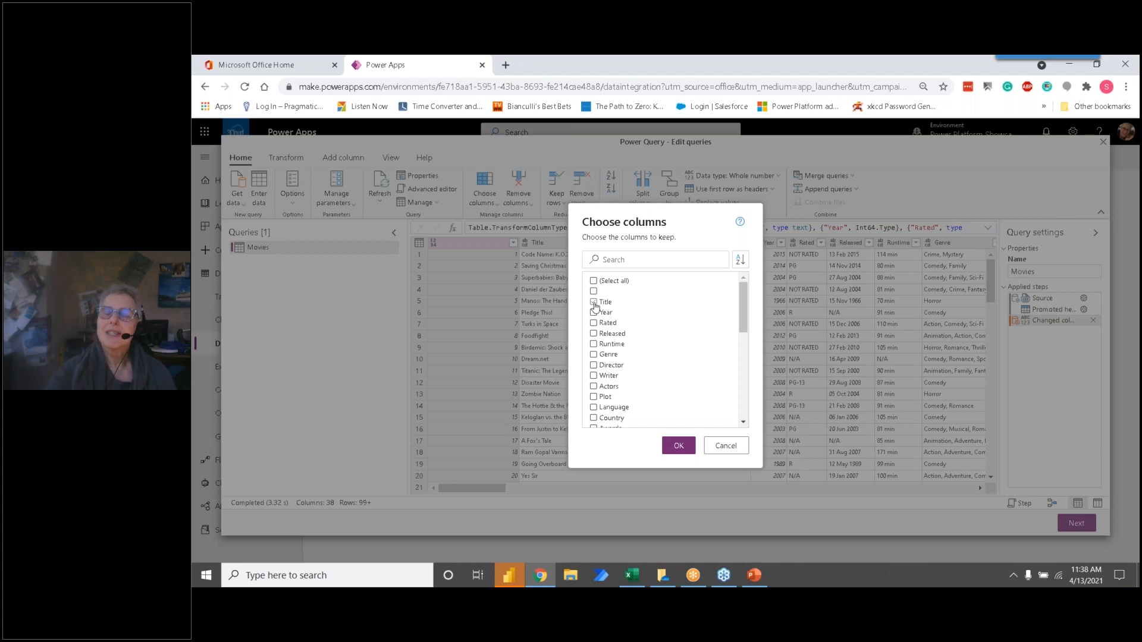
{"action": "left_click", "coordinate": [594, 302]}
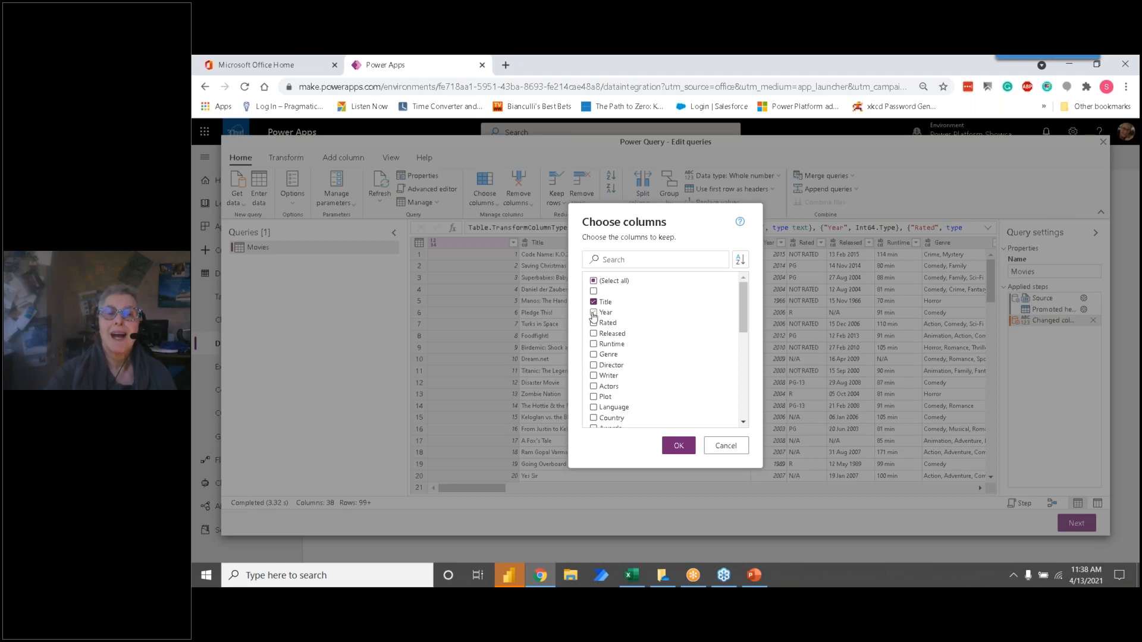
{"action": "left_click", "coordinate": [594, 313]}
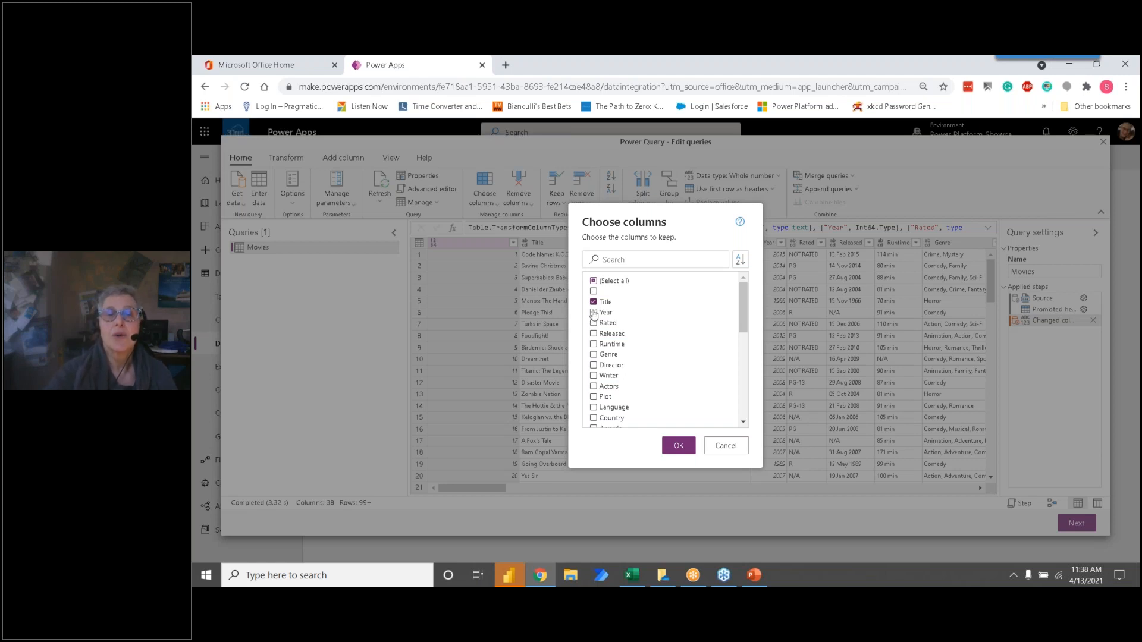
{"action": "left_click", "coordinate": [593, 323]}
{"action": "left_click", "coordinate": [594, 313]}
{"action": "left_click", "coordinate": [594, 334]}
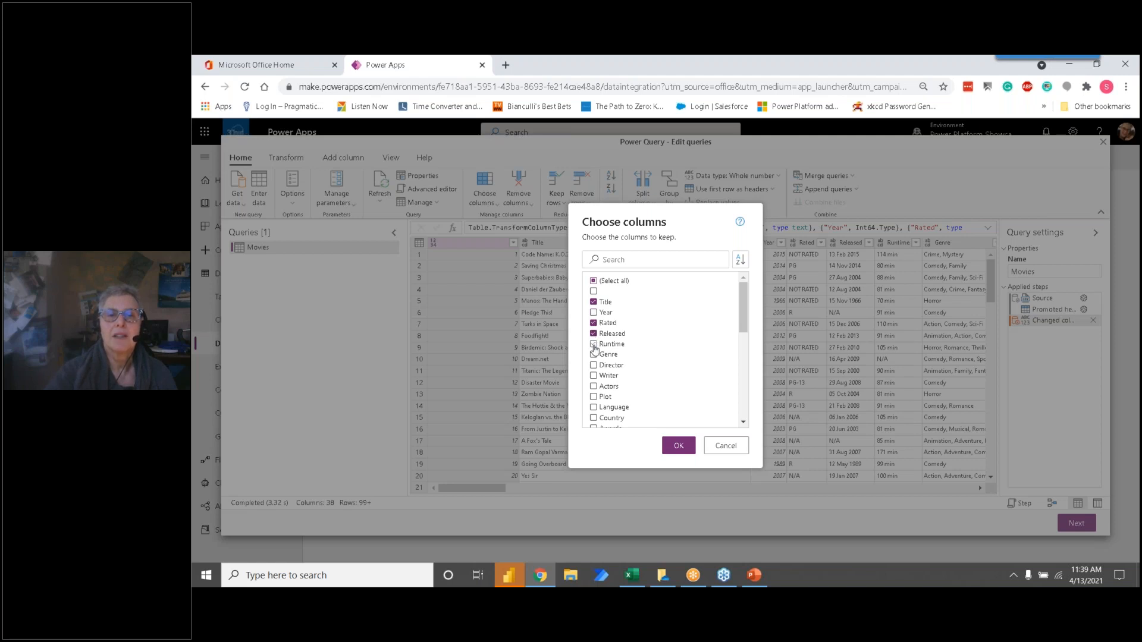
{"action": "left_click", "coordinate": [593, 345]}
{"action": "left_click", "coordinate": [593, 356]}
{"action": "left_click", "coordinate": [602, 376]}
{"action": "scroll", "coordinate": [603, 380], "scroll_direction": "down", "scroll_amount": 2}
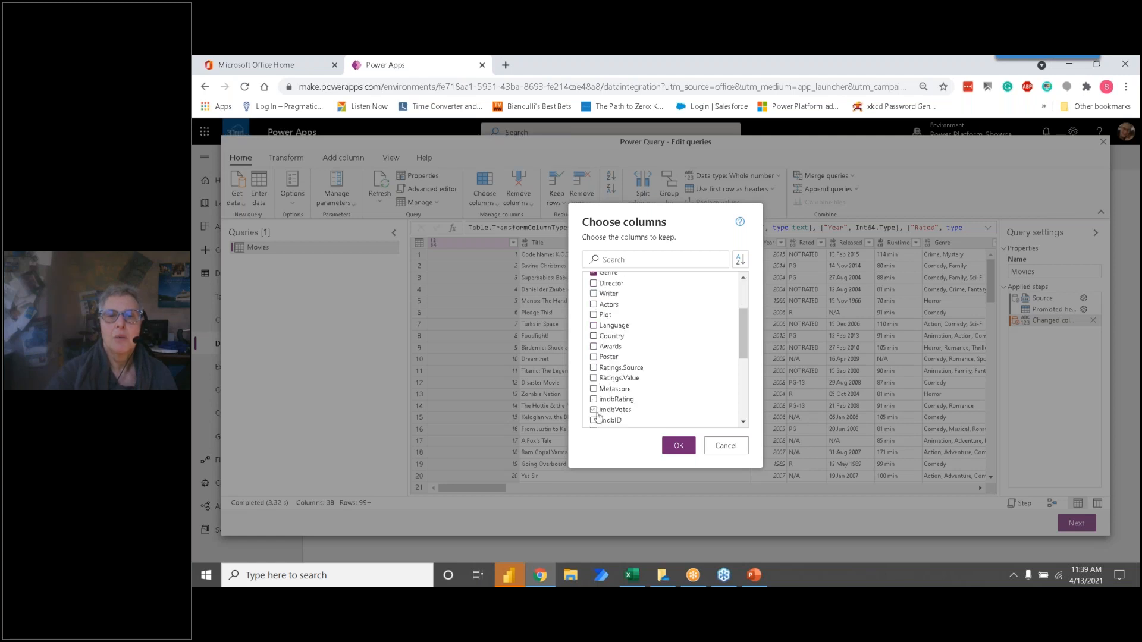
{"action": "left_click", "coordinate": [593, 399]}
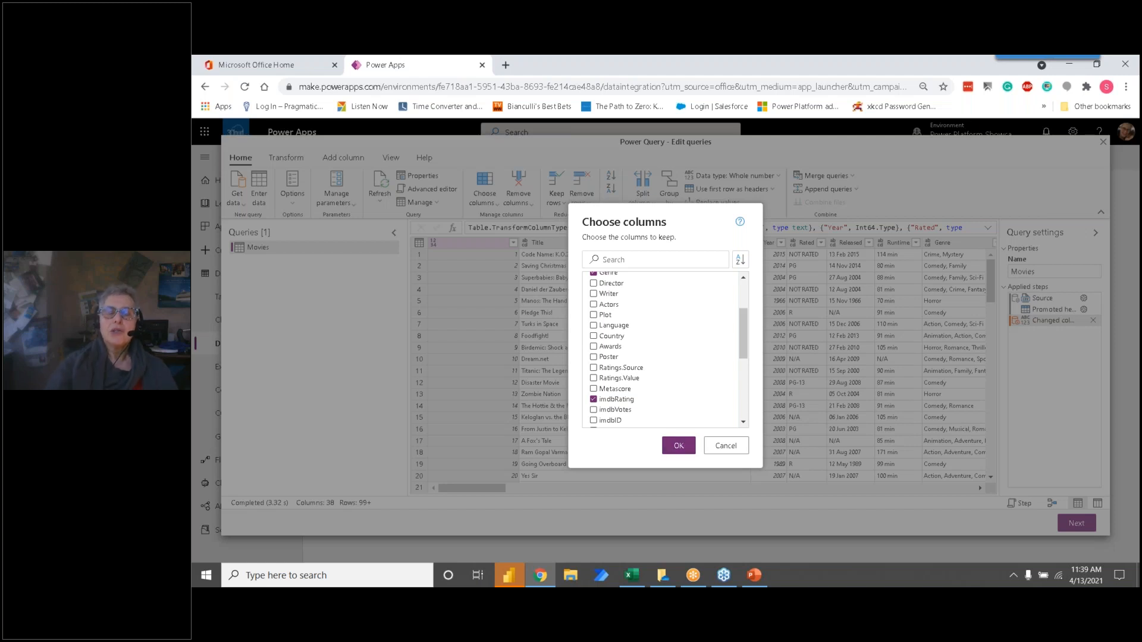
{"action": "left_click", "coordinate": [678, 446]}
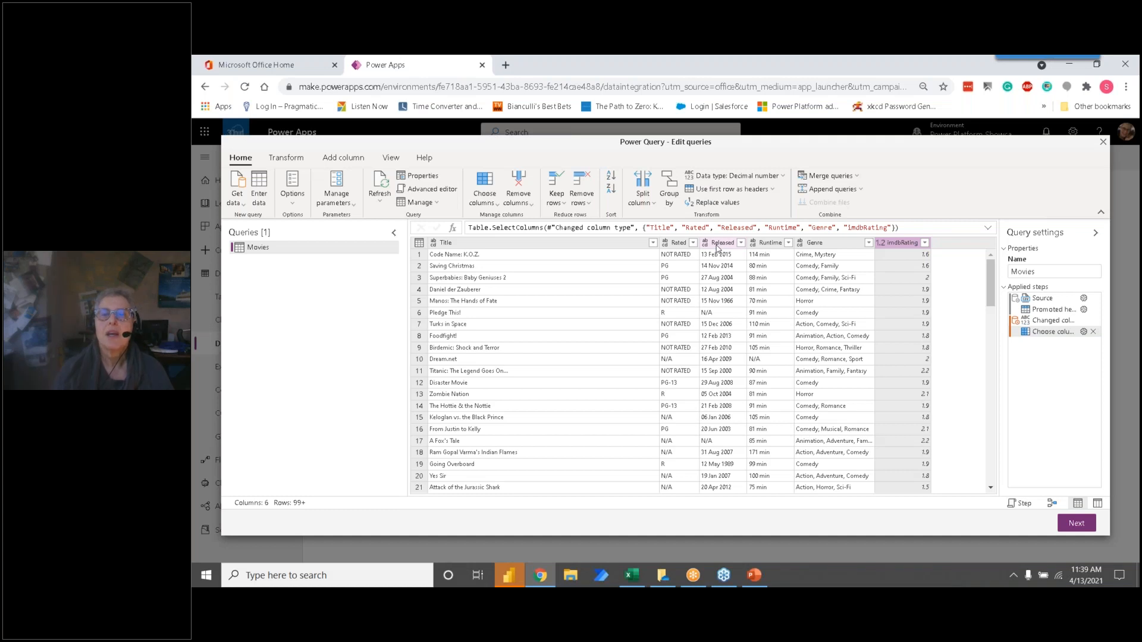
{"action": "right_click", "coordinate": [717, 248]}
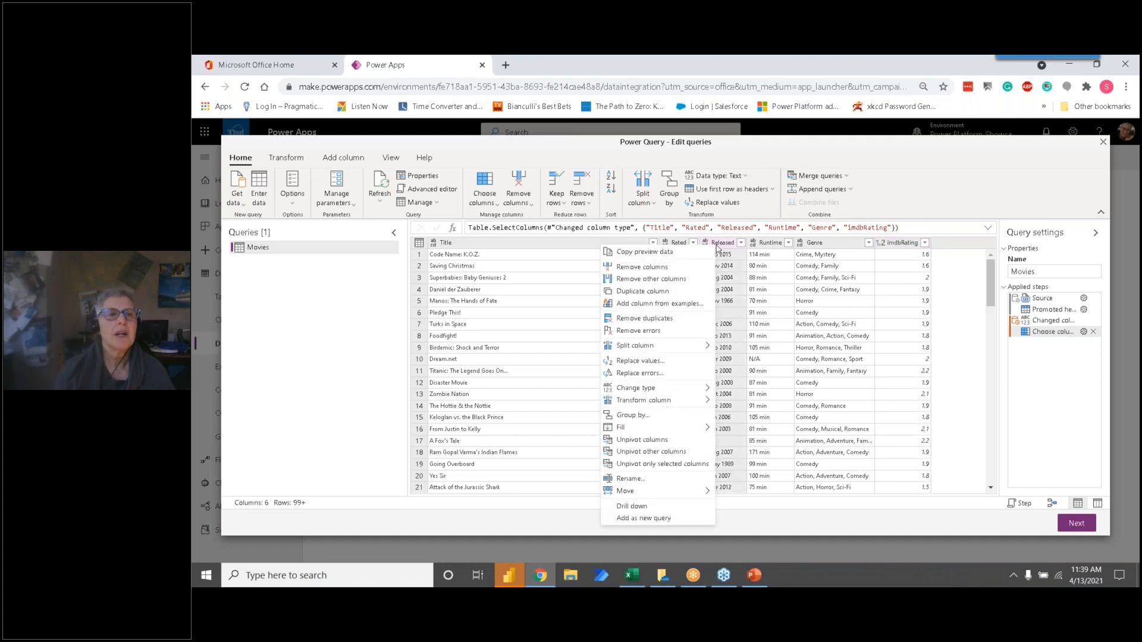
{"action": "right_click", "coordinate": [351, 253]}
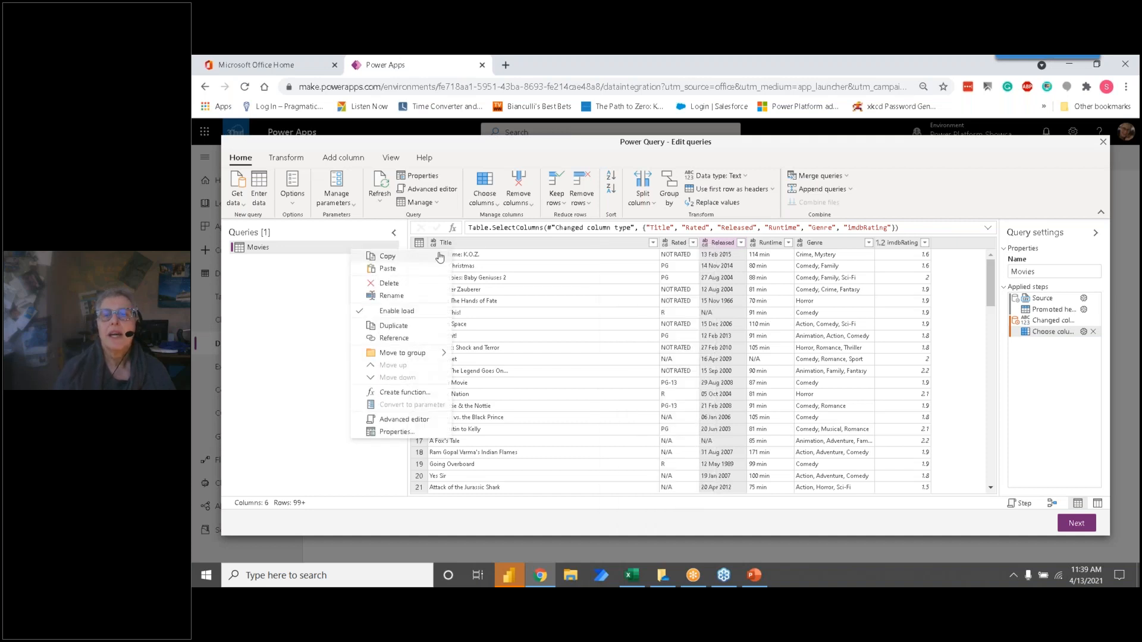
{"action": "left_click", "coordinate": [724, 257]}
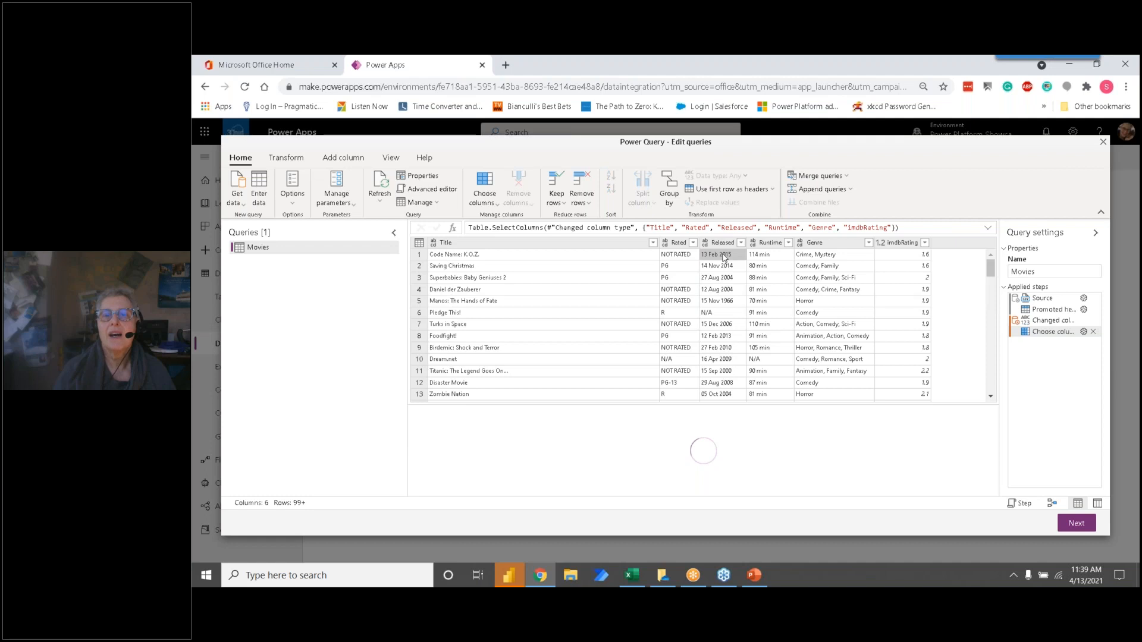
{"action": "right_click", "coordinate": [723, 257]}
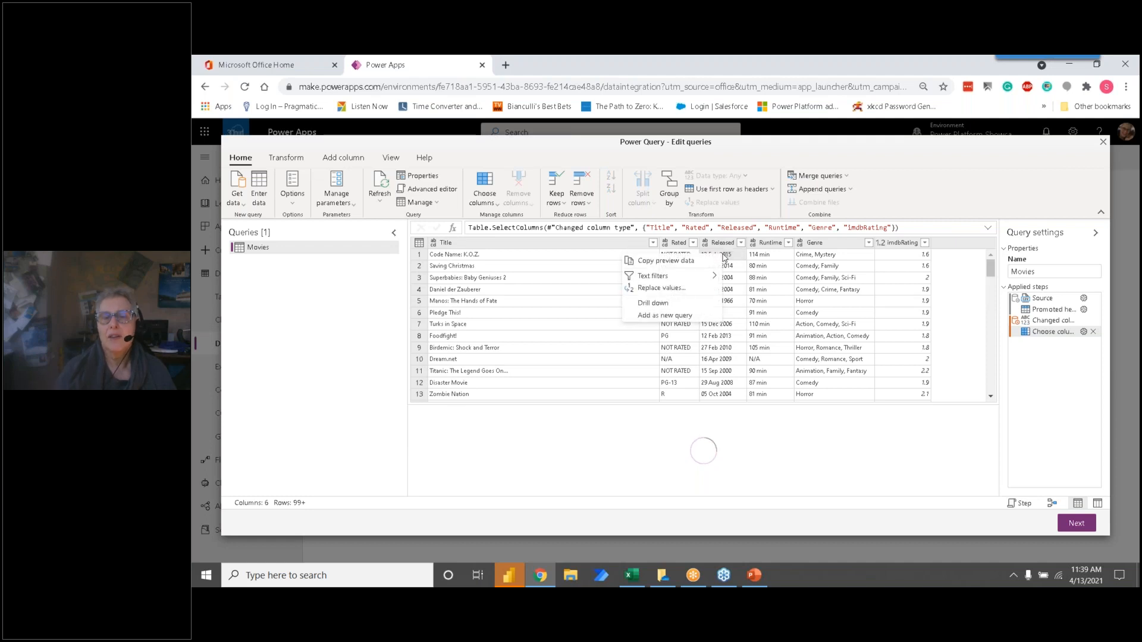
{"action": "left_click", "coordinate": [720, 244]}
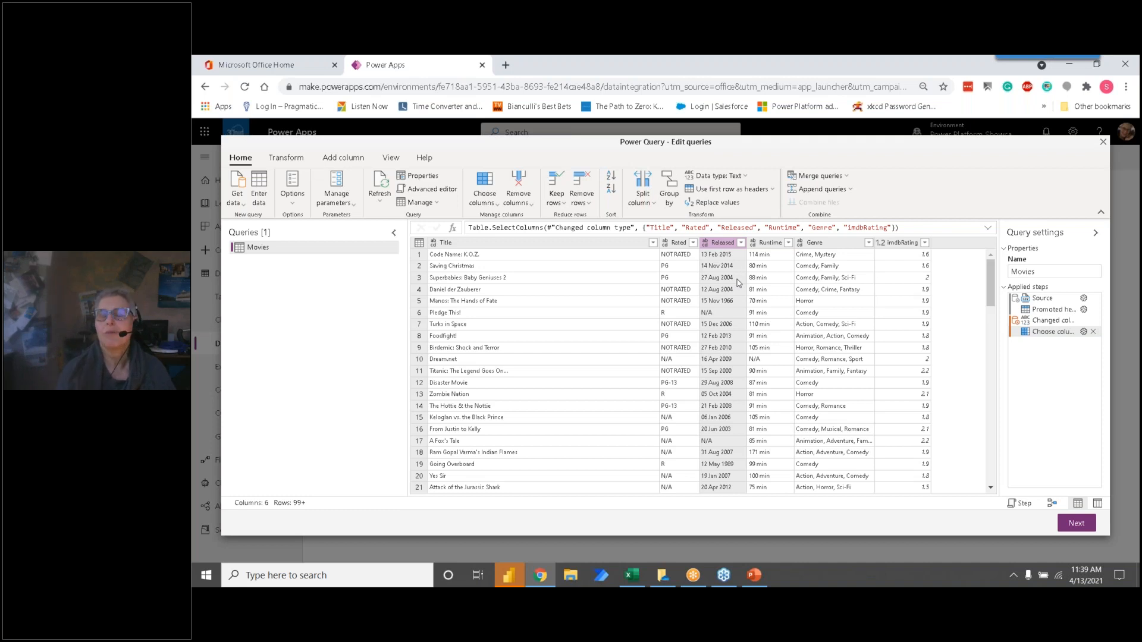
{"action": "right_click", "coordinate": [731, 246]}
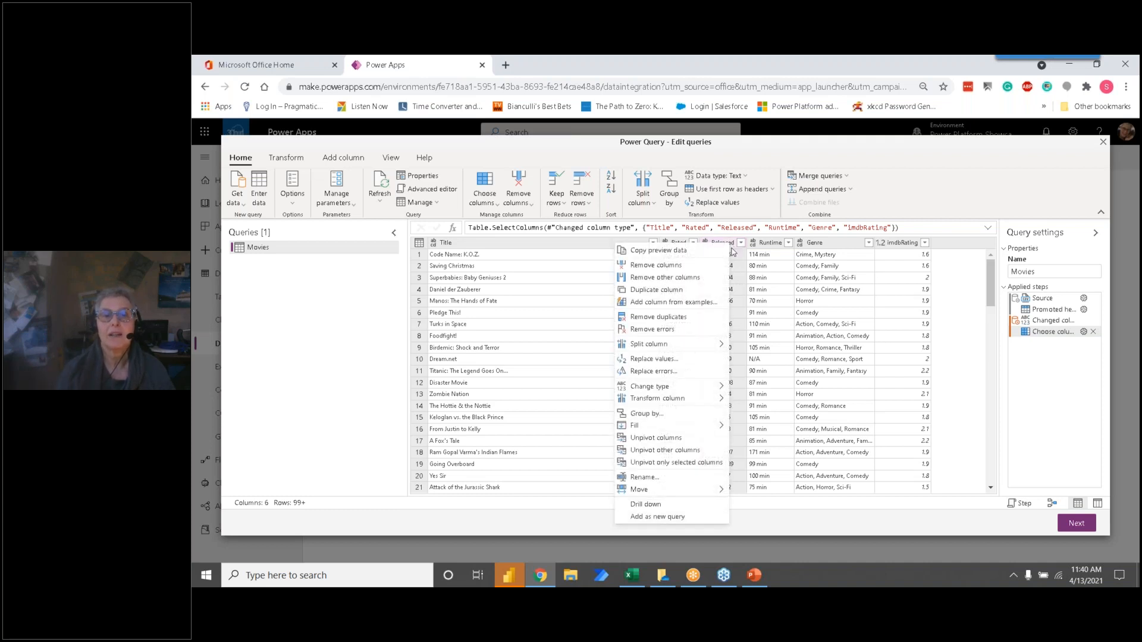
{"action": "mouse_move", "coordinate": [701, 386]}
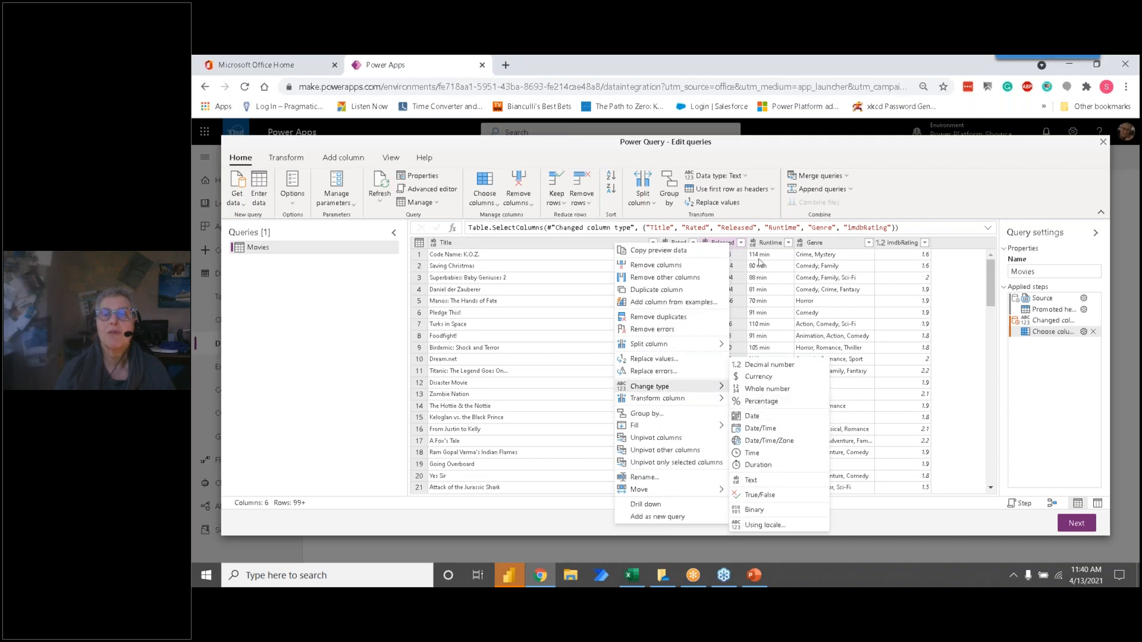
{"action": "left_click", "coordinate": [733, 248]}
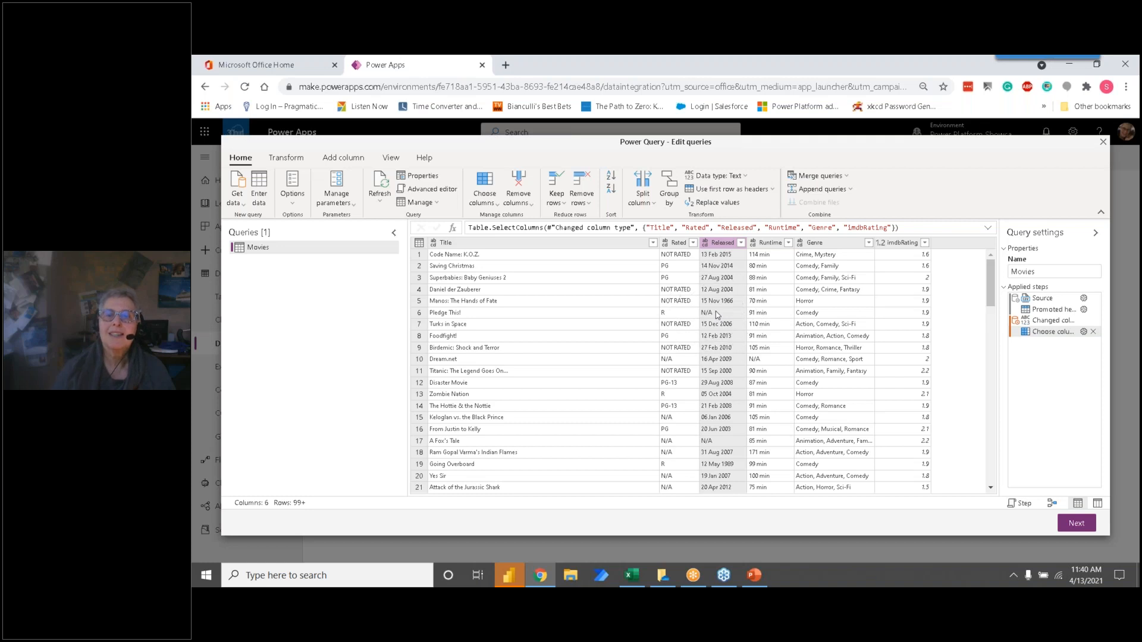
Step: Change the data type of the Released column to Date
{"action": "right_click", "coordinate": [718, 241]}
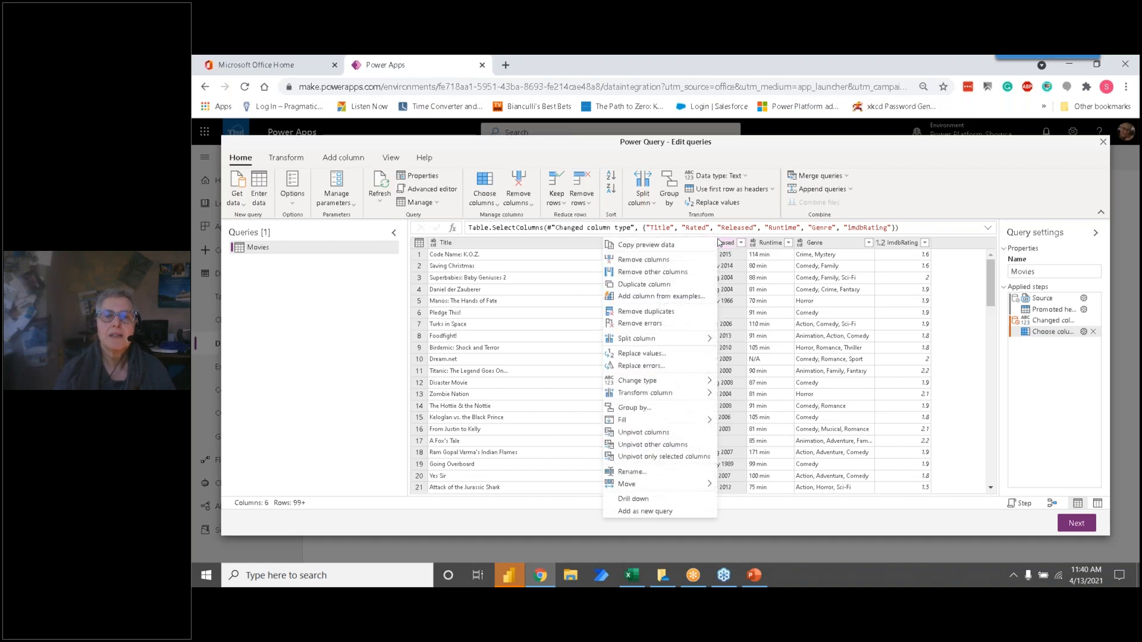
{"action": "mouse_move", "coordinate": [676, 387]}
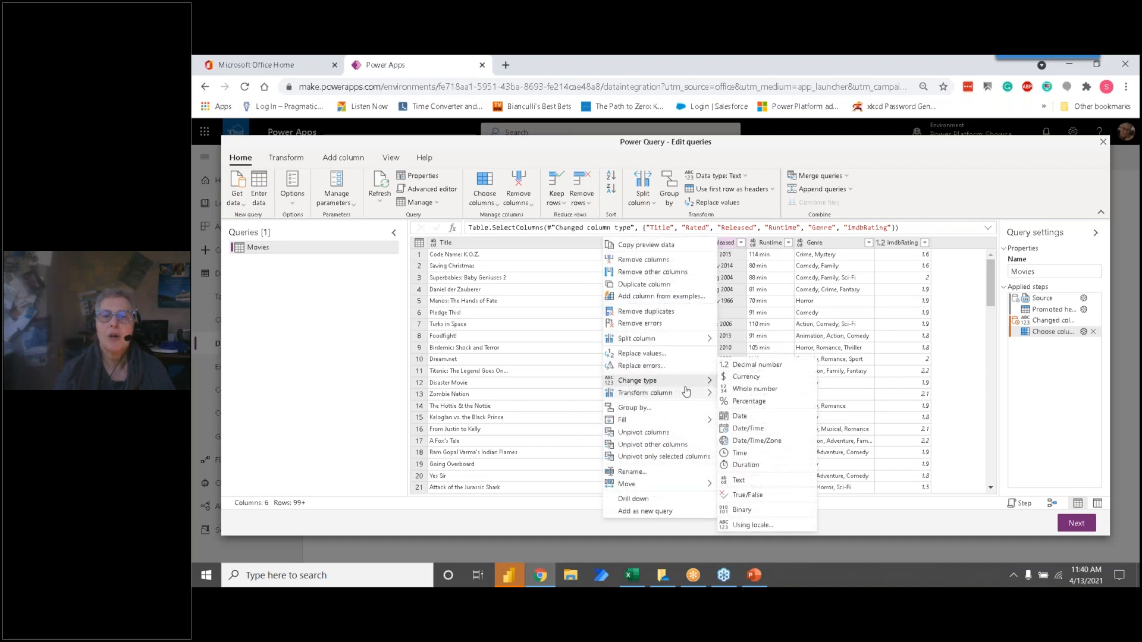
{"action": "left_click", "coordinate": [740, 415]}
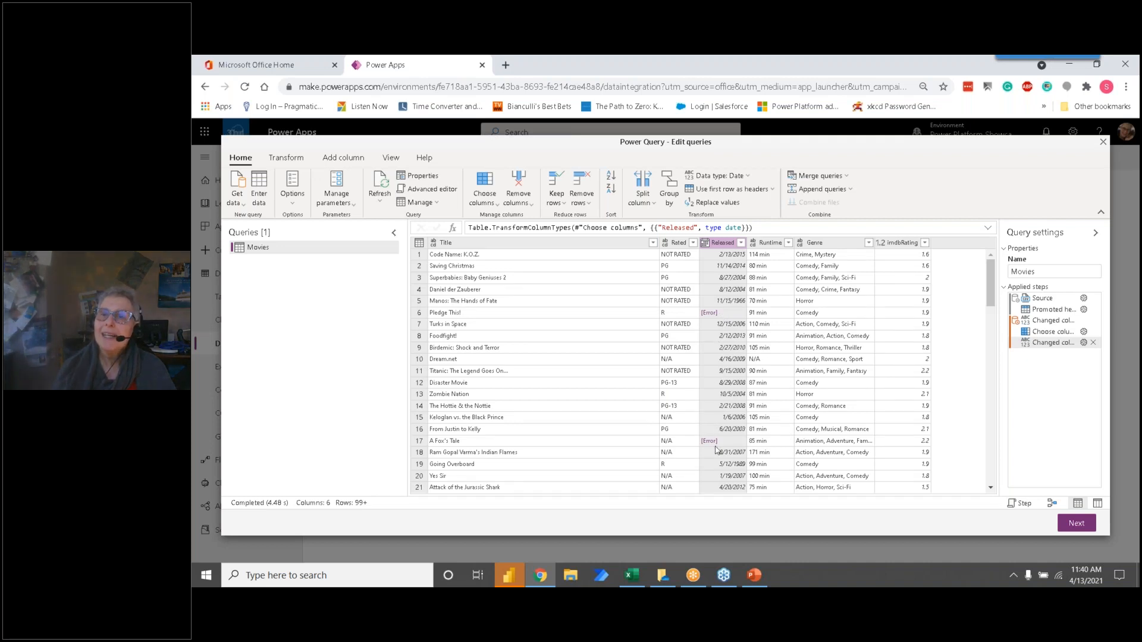
Step: Insert a step after Choose columns that replaces N/A with an empty value in the Released column, and return to the last applied step
{"action": "left_click", "coordinate": [1059, 333]}
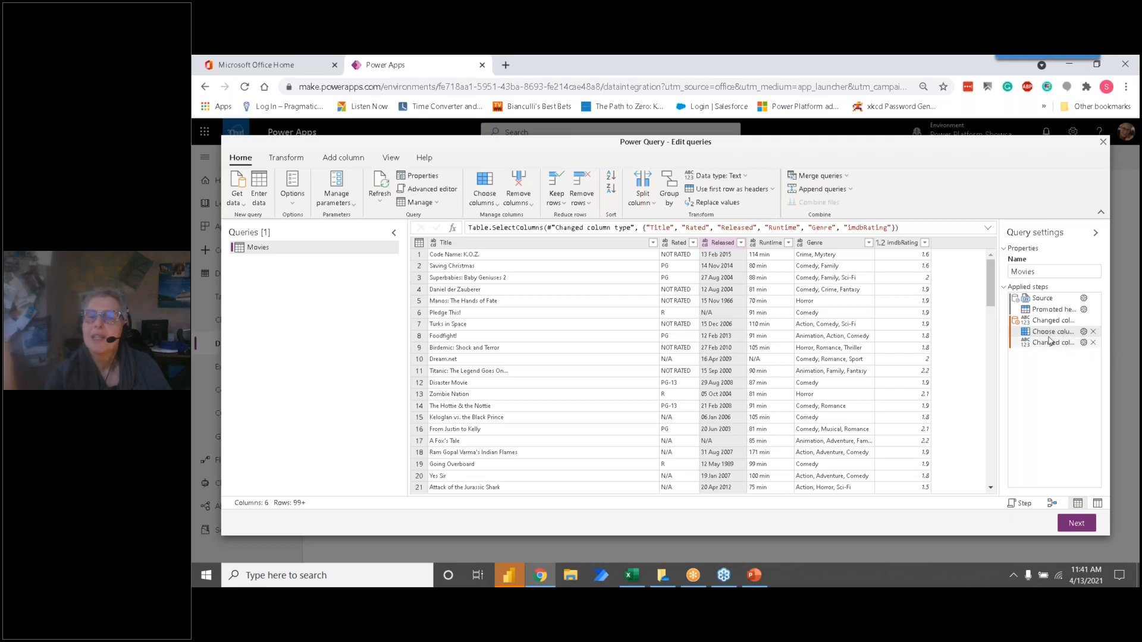
{"action": "left_click", "coordinate": [724, 245]}
{"action": "right_click", "coordinate": [724, 245]}
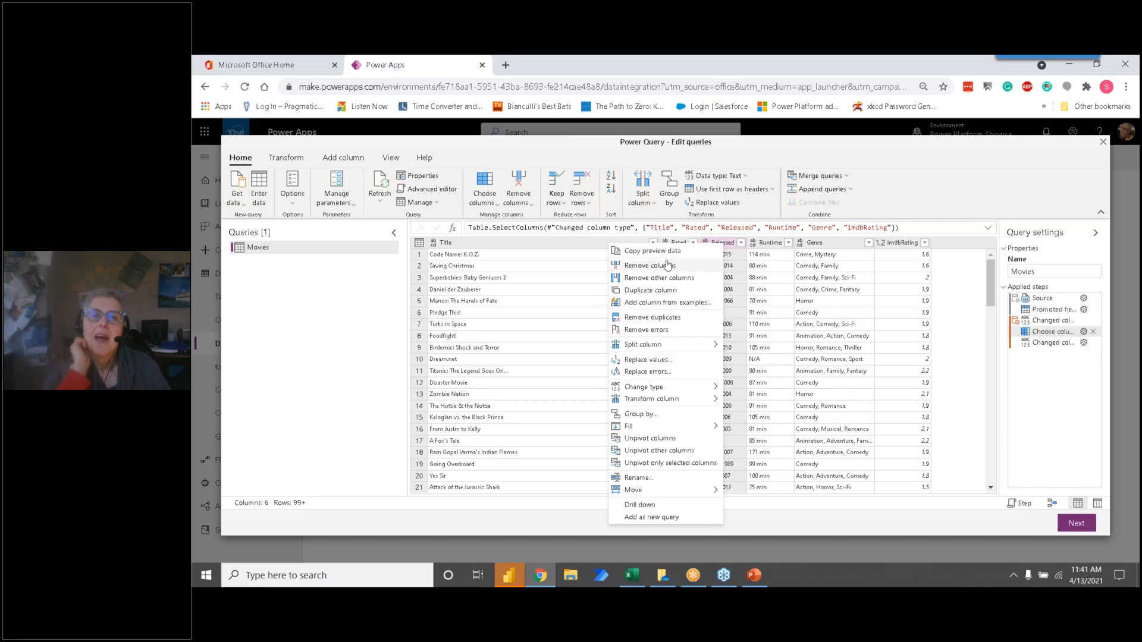
{"action": "mouse_move", "coordinate": [667, 399]}
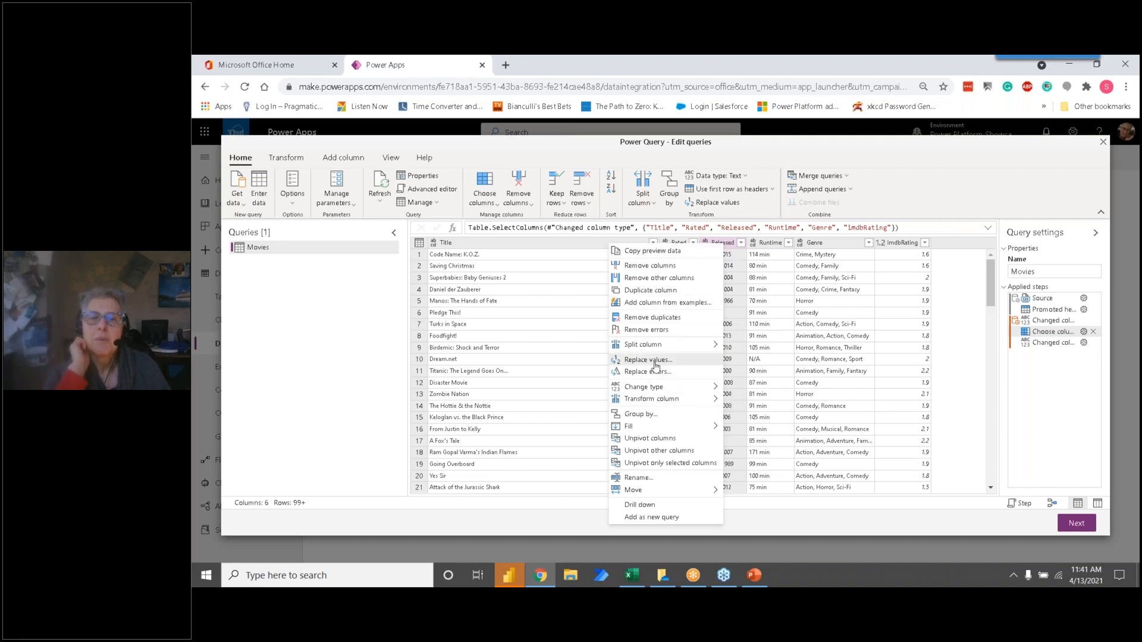
{"action": "left_click", "coordinate": [648, 359]}
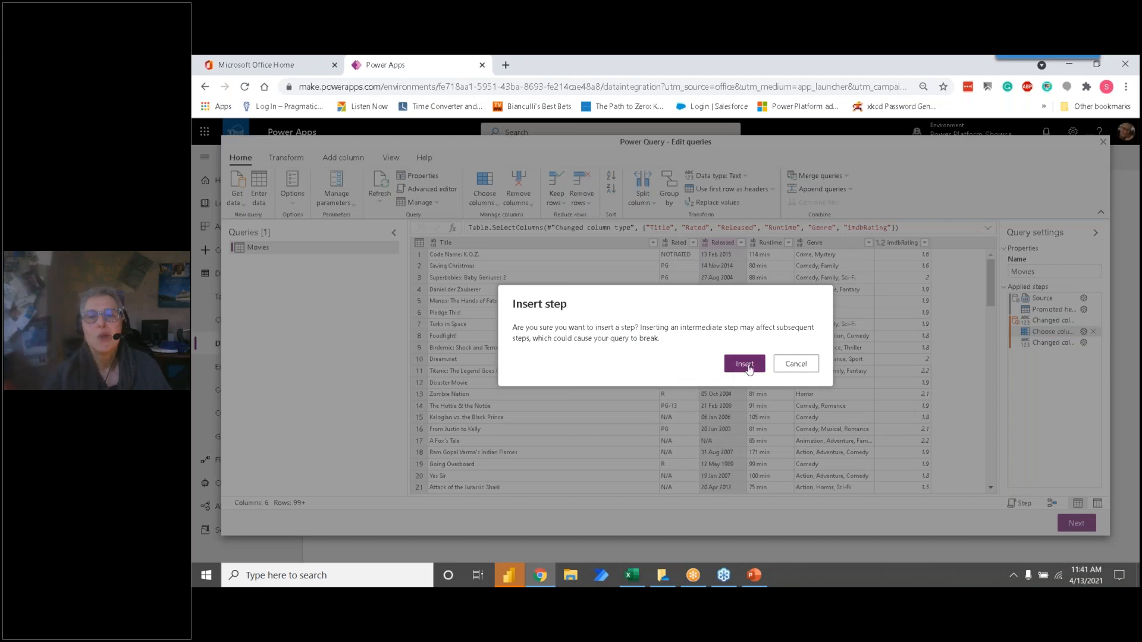
{"action": "left_click", "coordinate": [746, 366]}
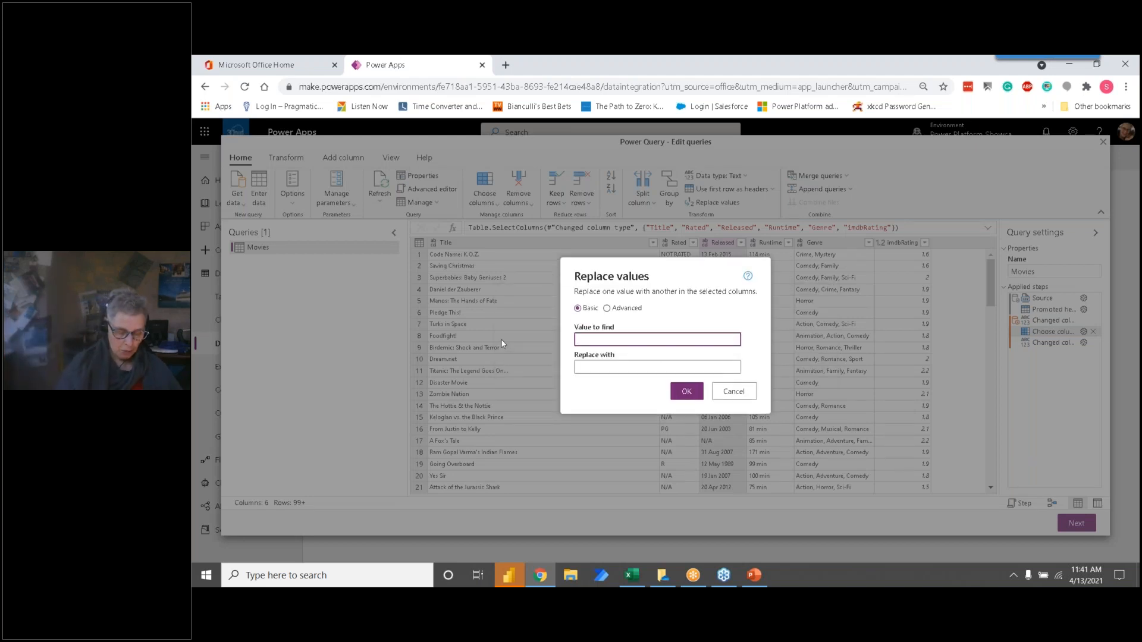
{"action": "type", "text": "N/A"}
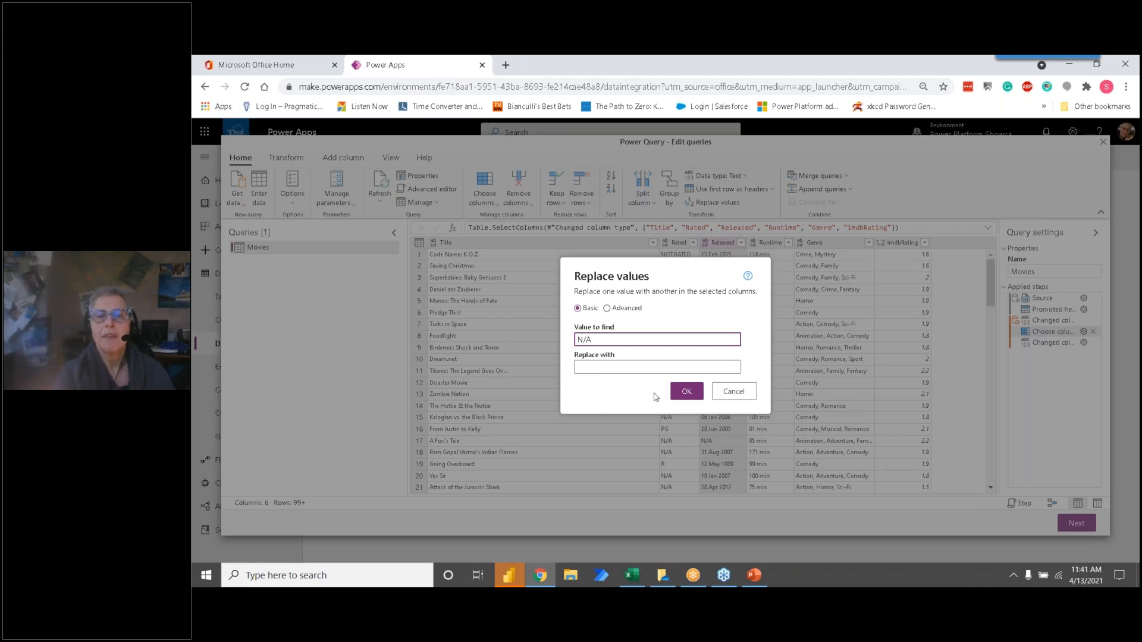
{"action": "left_click", "coordinate": [680, 401]}
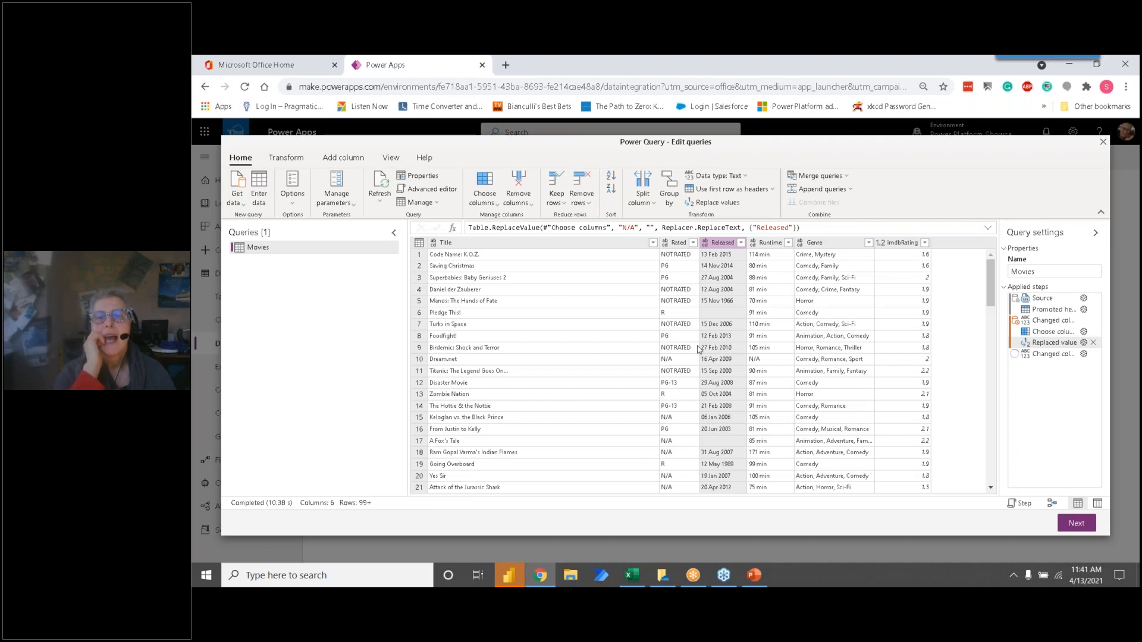
{"action": "left_click", "coordinate": [1041, 354]}
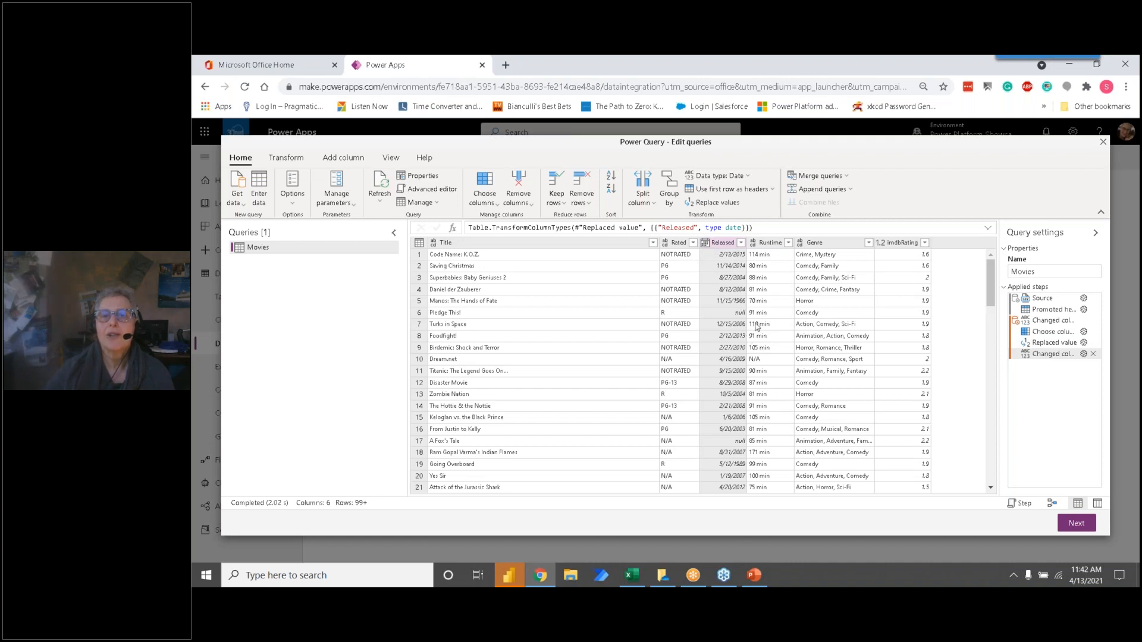
Step: Replace N/A with an empty value in the Runtime column
{"action": "left_click", "coordinate": [776, 245]}
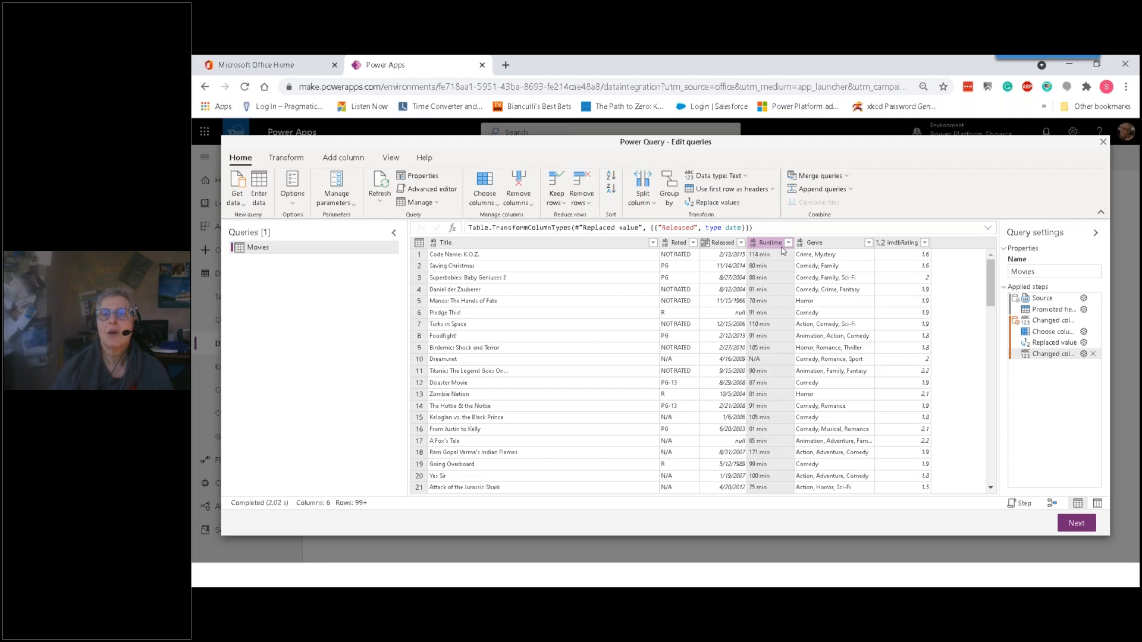
{"action": "right_click", "coordinate": [767, 248]}
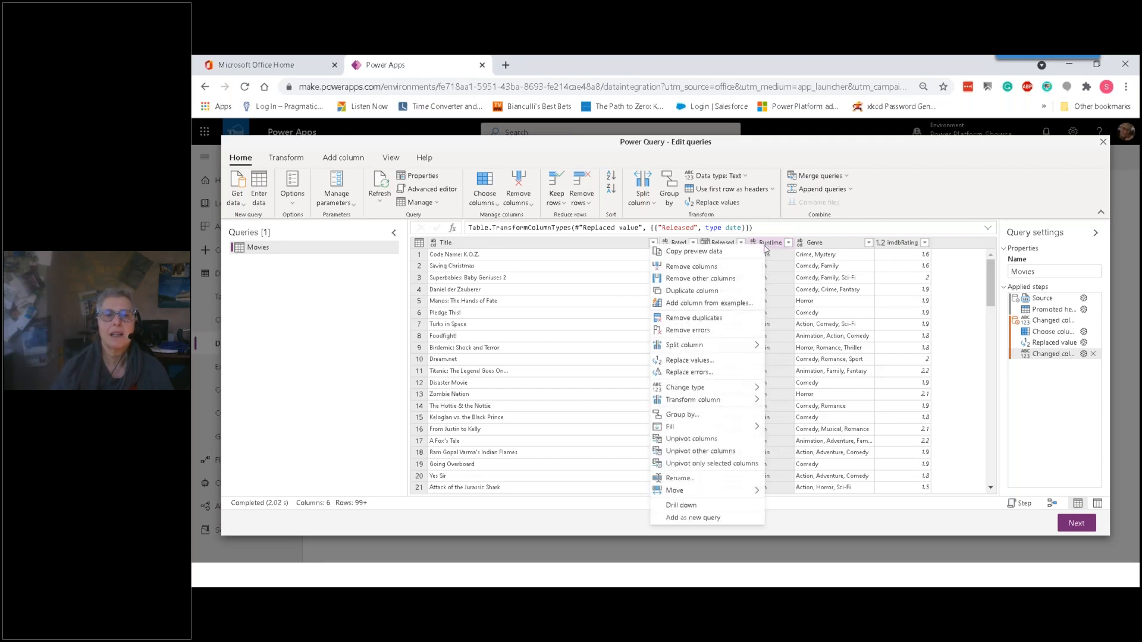
{"action": "mouse_move", "coordinate": [743, 388]}
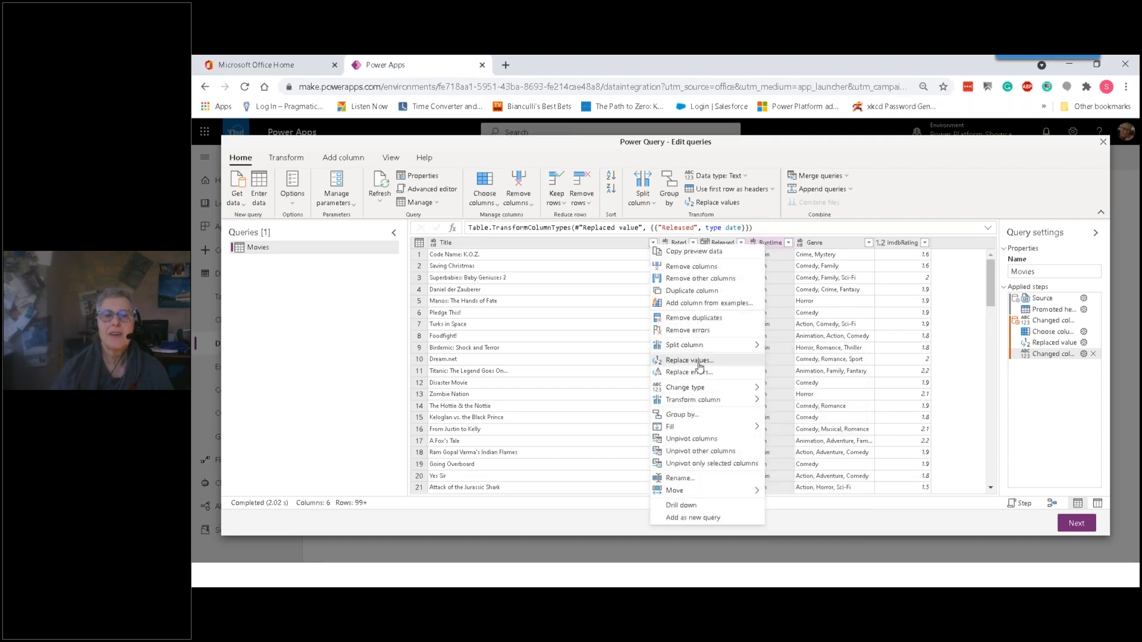
{"action": "left_click", "coordinate": [691, 360]}
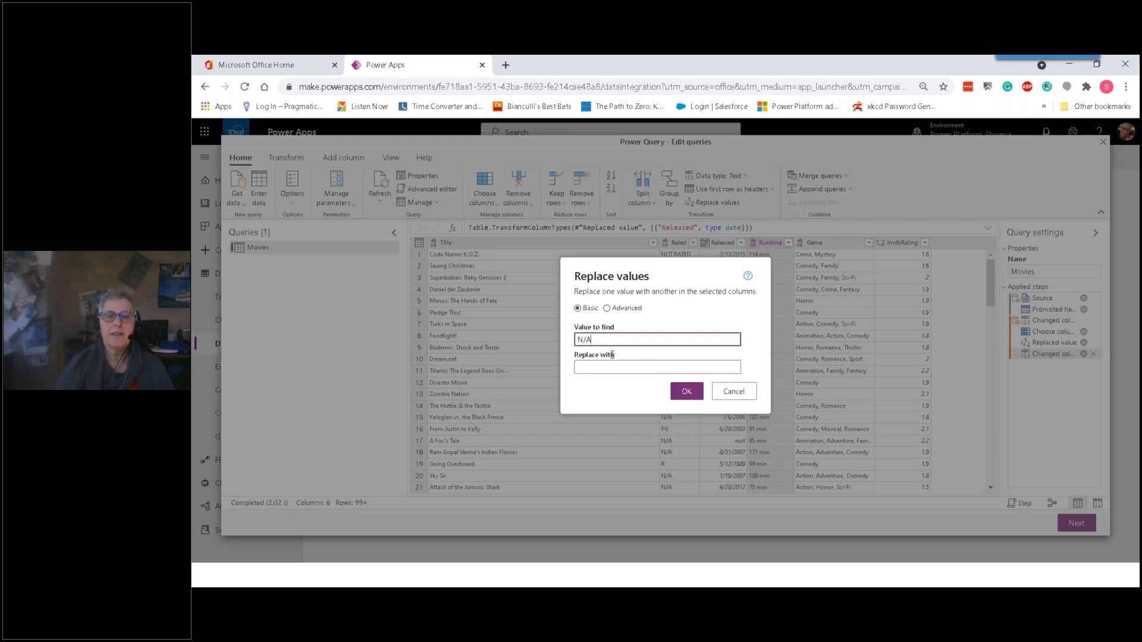
{"action": "left_click", "coordinate": [686, 391]}
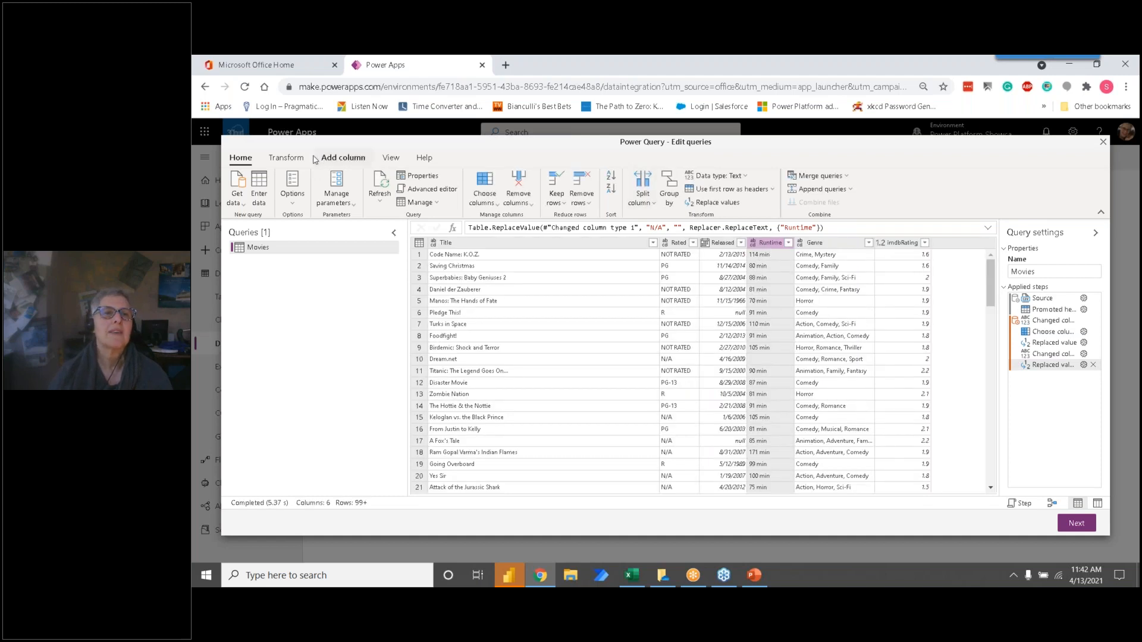
Step: Extract the text before the space delimiter in the Runtime column
{"action": "left_click", "coordinate": [287, 158]}
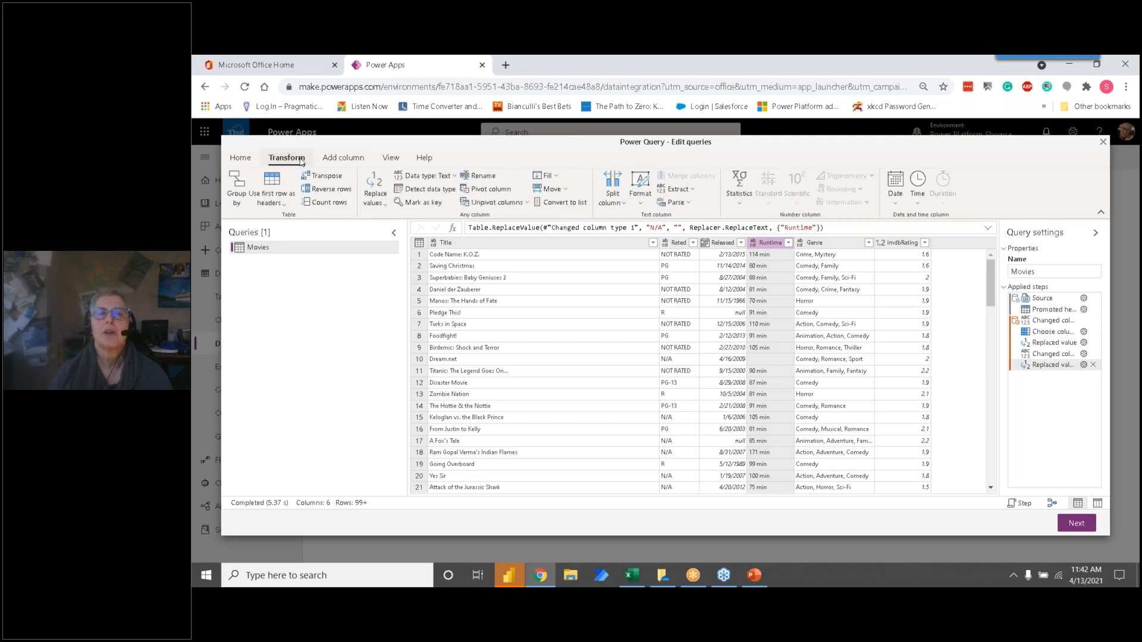
{"action": "left_click", "coordinate": [691, 189]}
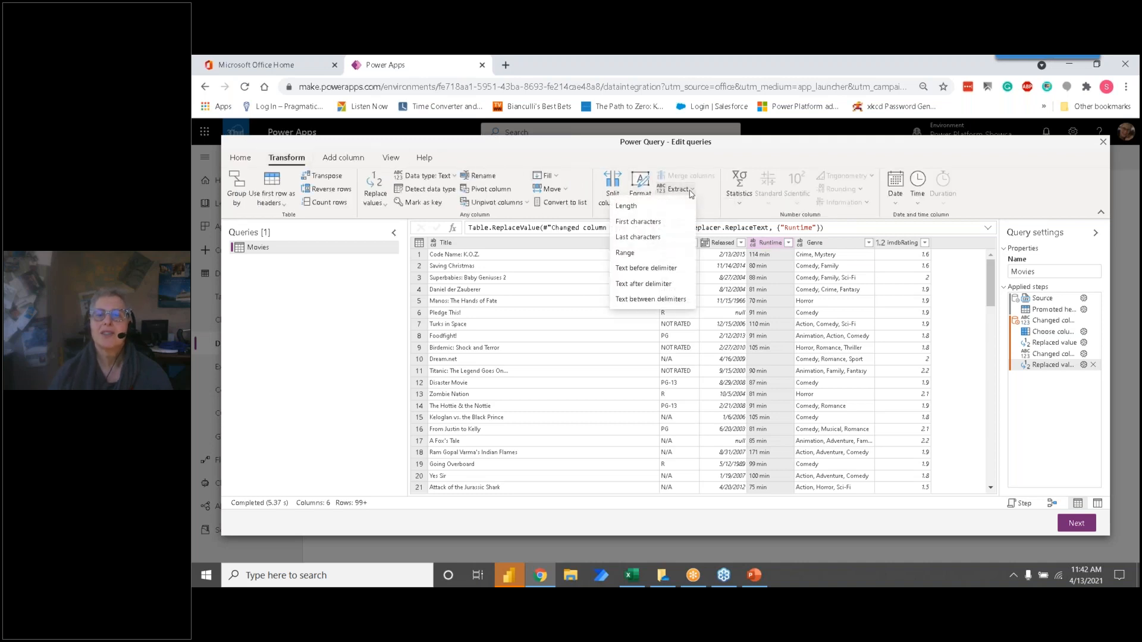
{"action": "left_click", "coordinate": [672, 272]}
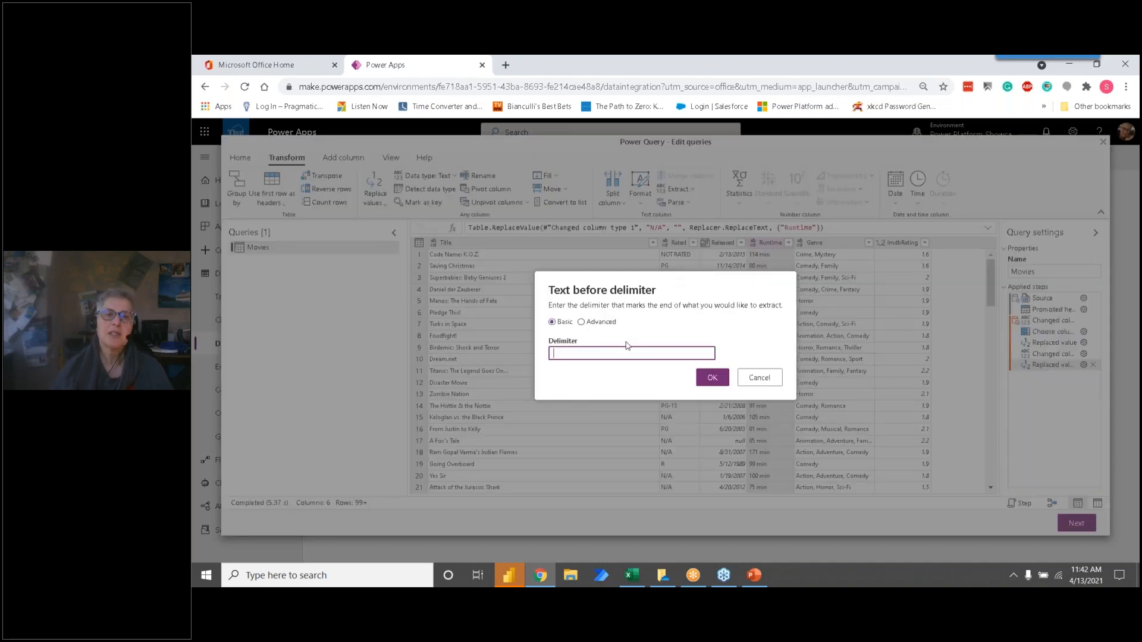
{"action": "left_click", "coordinate": [712, 377]}
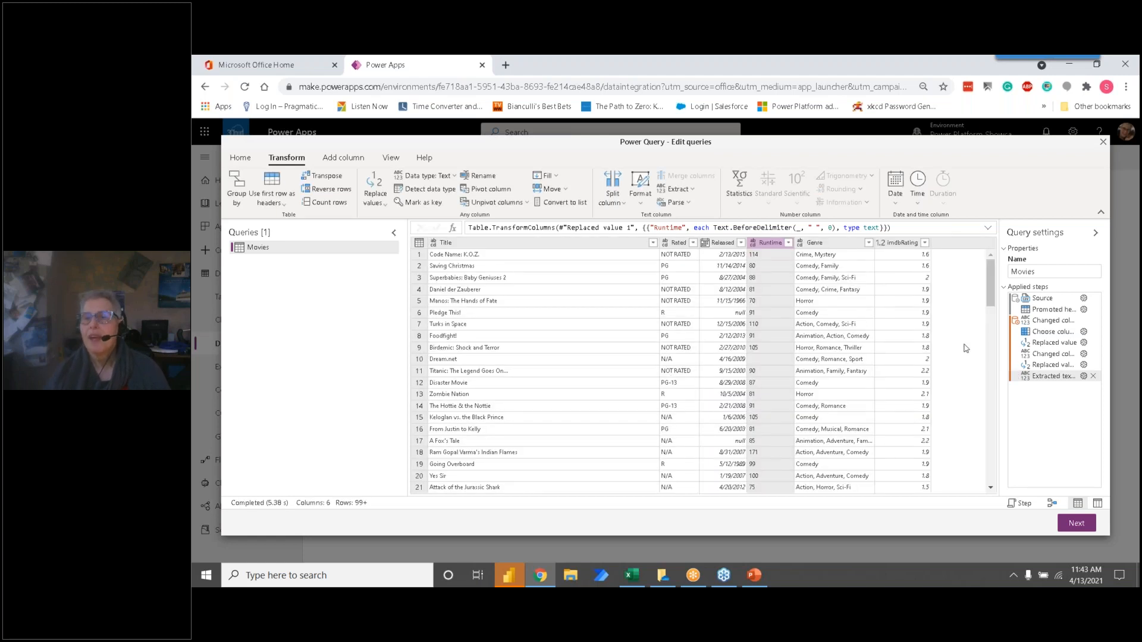
Step: Rename the applied step that extracts the Runtime text before the delimiter as Extract minutes
{"action": "double_click", "coordinate": [1058, 377]}
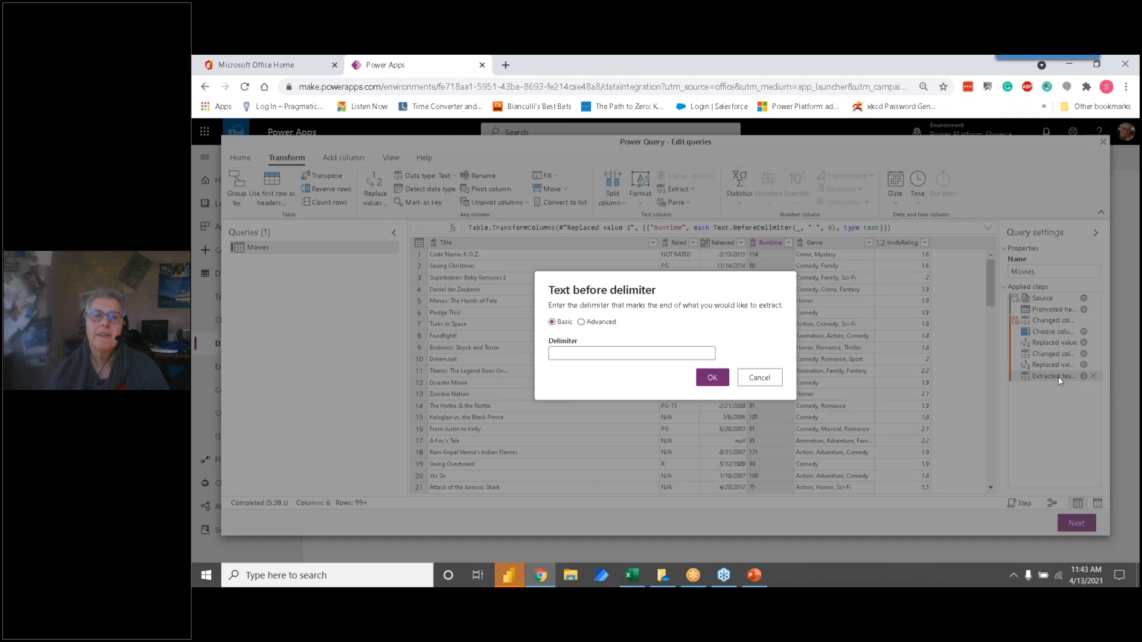
{"action": "left_click", "coordinate": [752, 384]}
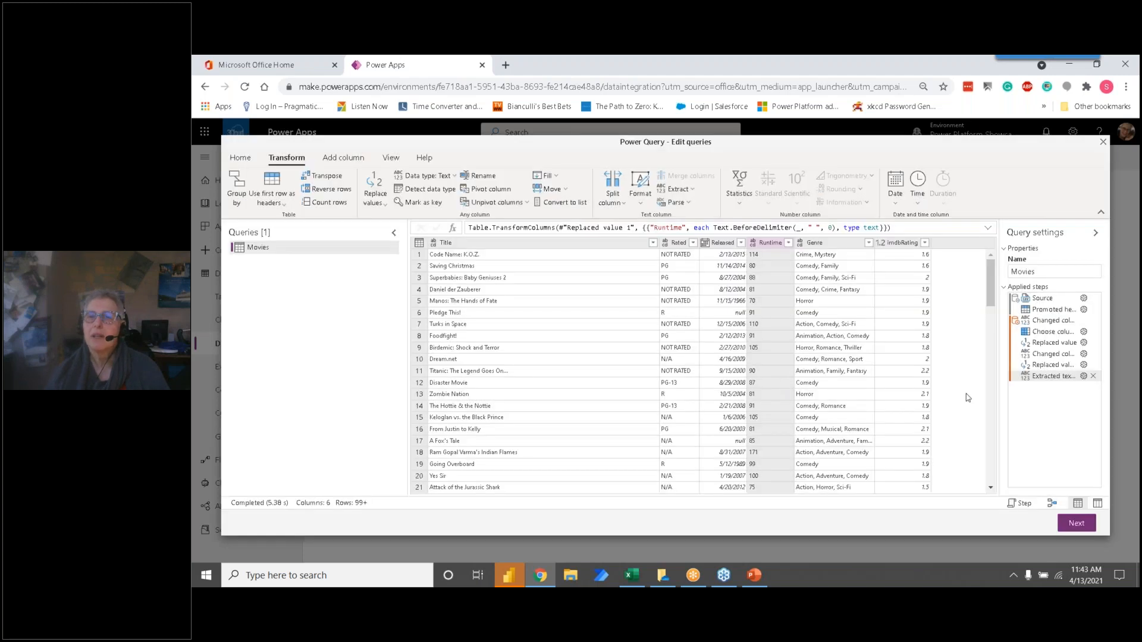
{"action": "right_click", "coordinate": [1044, 379]}
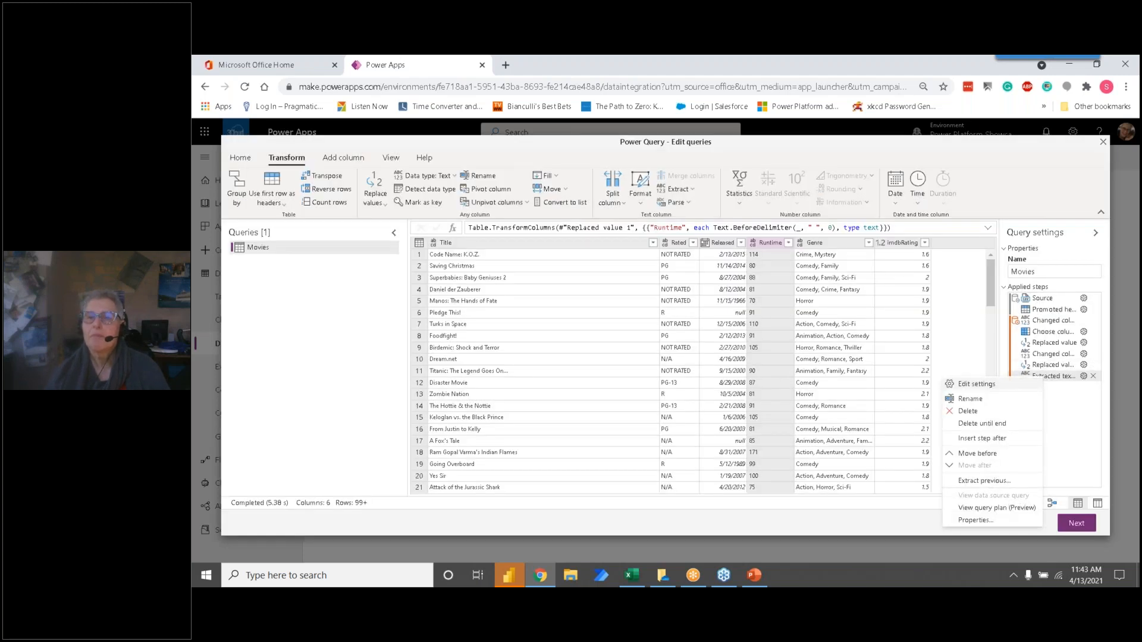
{"action": "left_click", "coordinate": [990, 400]}
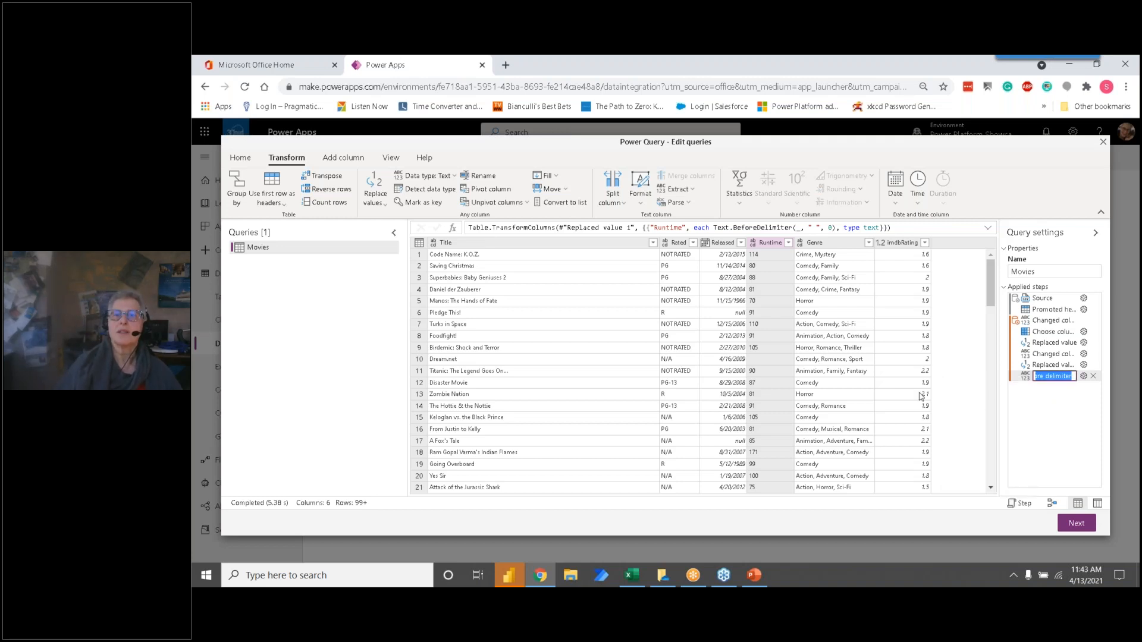
{"action": "type", "text": "Ext"}
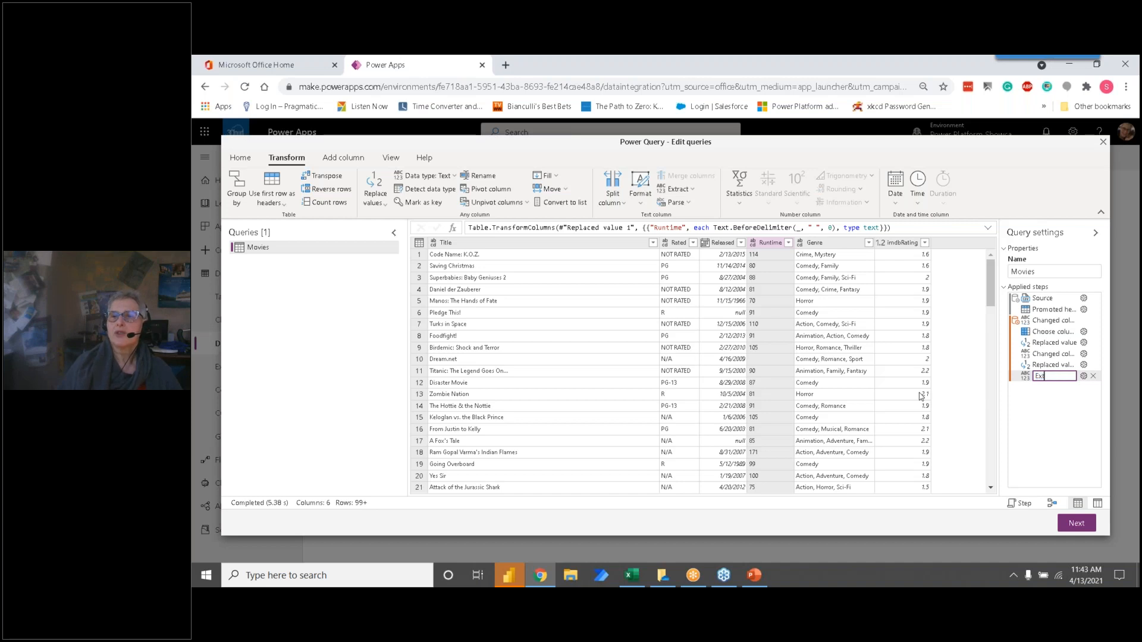
{"action": "type", "text": "ract minutes"}
{"action": "key", "text": "Return"}
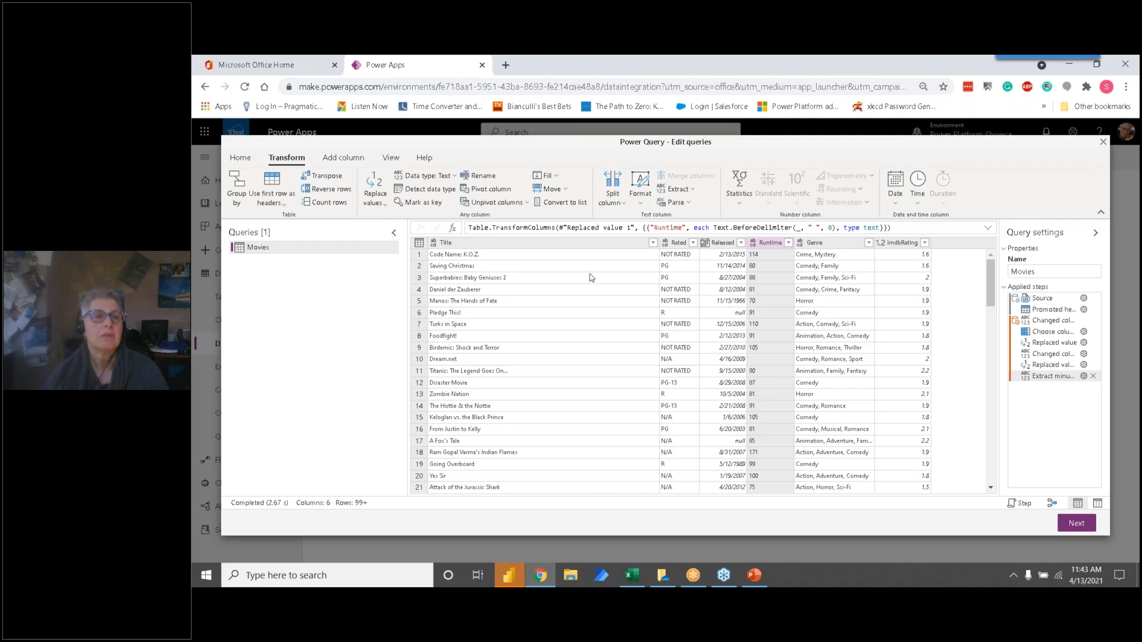
Step: Create a new query that references the Movies query and name it Movie-Genre
{"action": "right_click", "coordinate": [280, 252]}
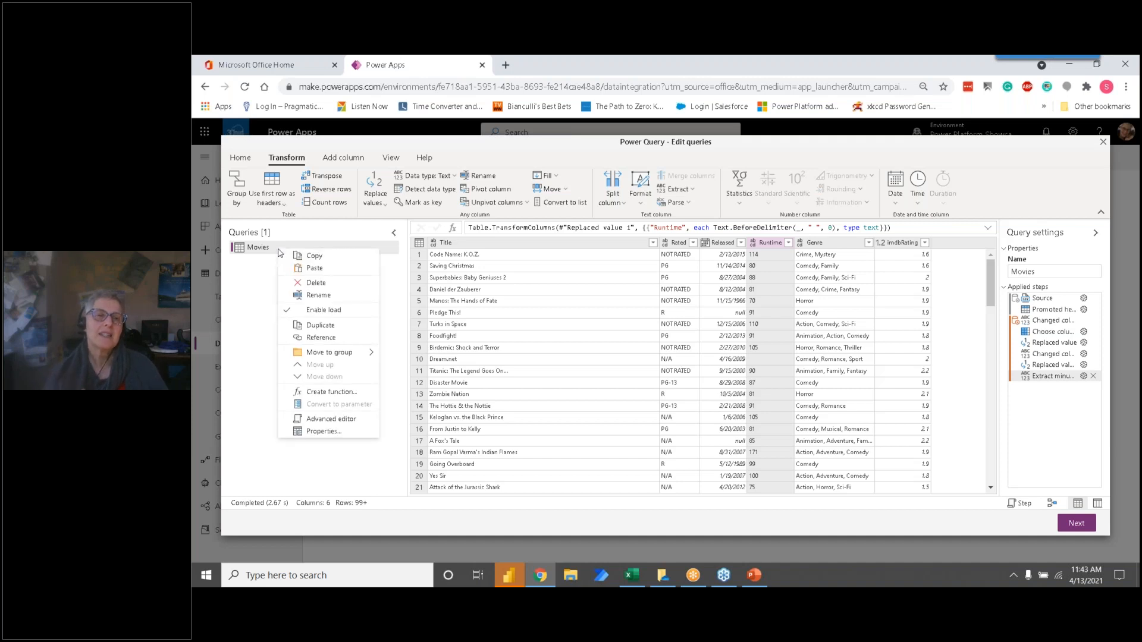
{"action": "left_click", "coordinate": [322, 343]}
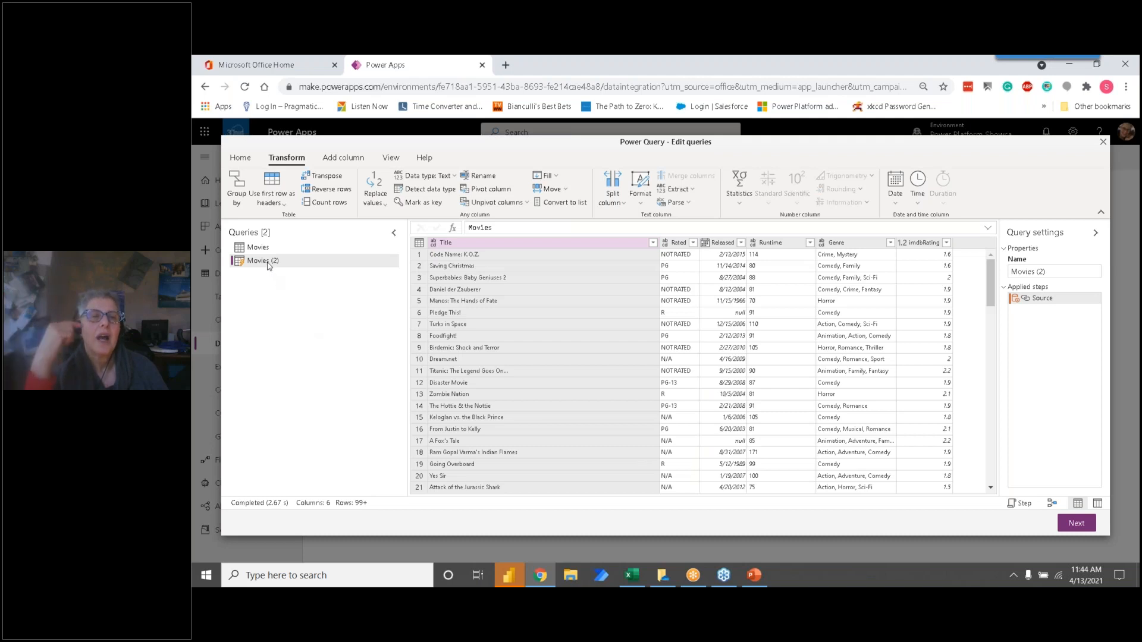
{"action": "right_click", "coordinate": [268, 266]}
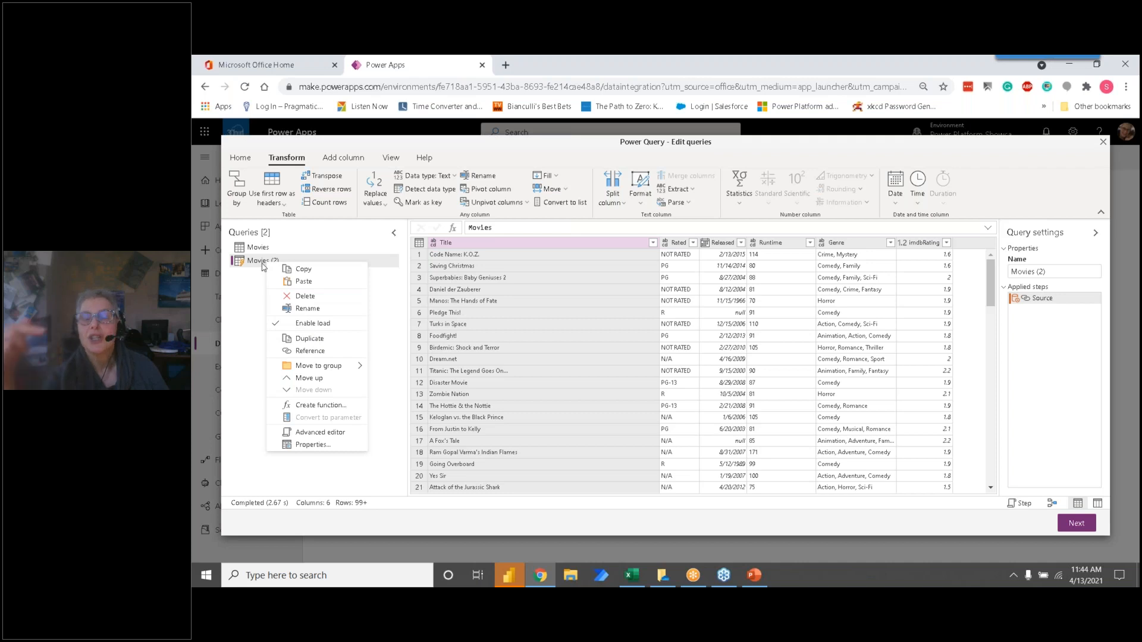
{"action": "right_click", "coordinate": [263, 267]}
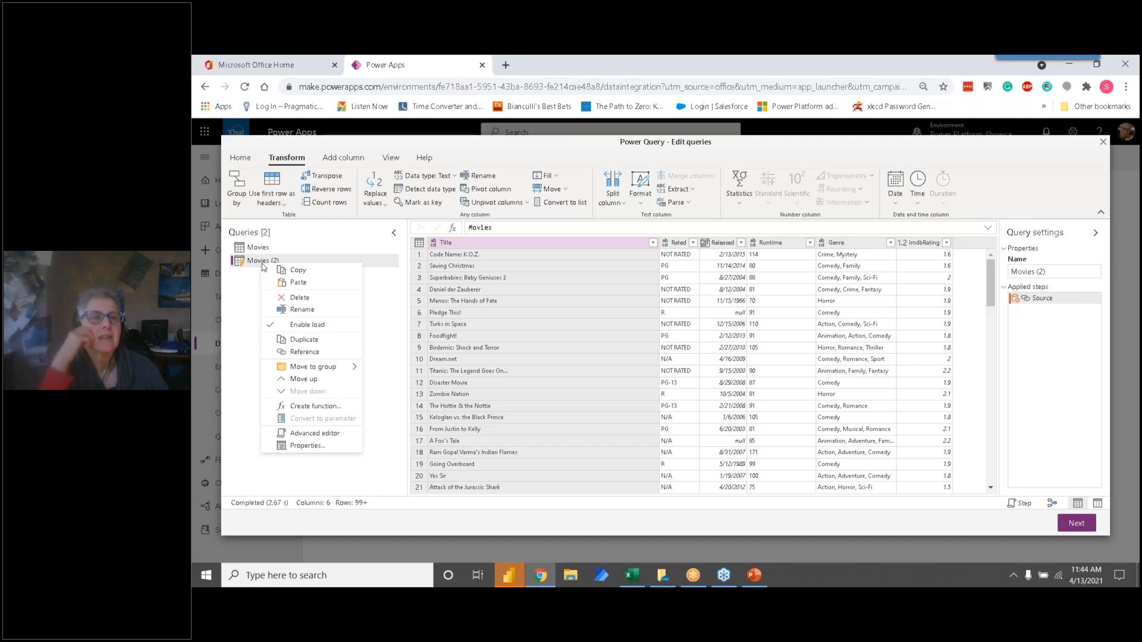
{"action": "left_click", "coordinate": [257, 304]}
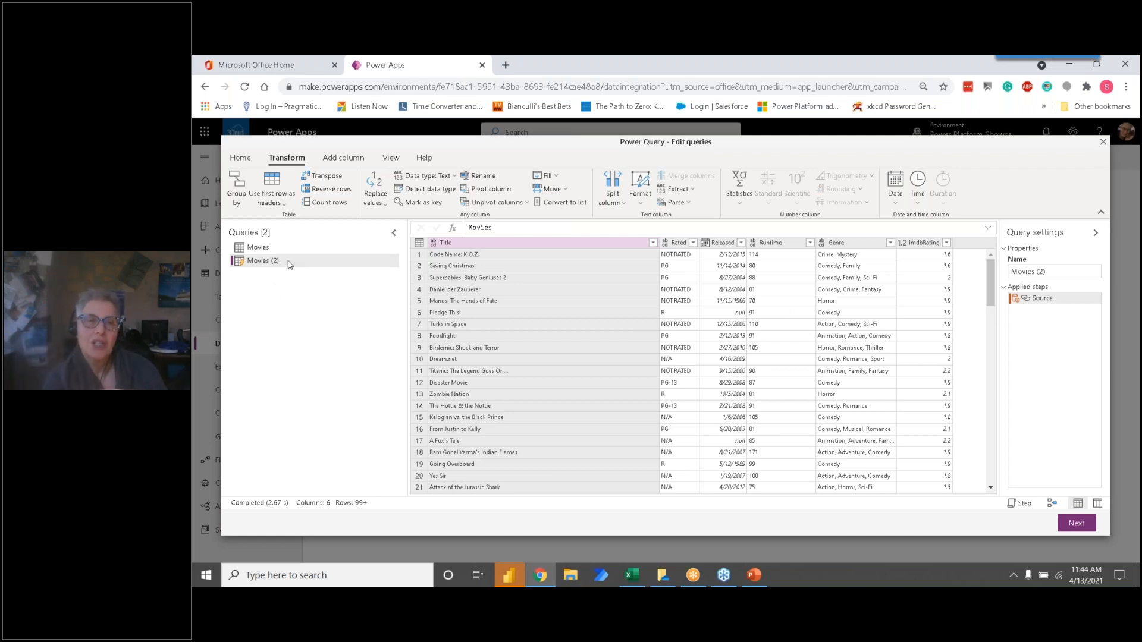
{"action": "left_click", "coordinate": [1046, 271]}
{"action": "left_click_drag", "start_coordinate": [1047, 271], "coordinate": [986, 273]}
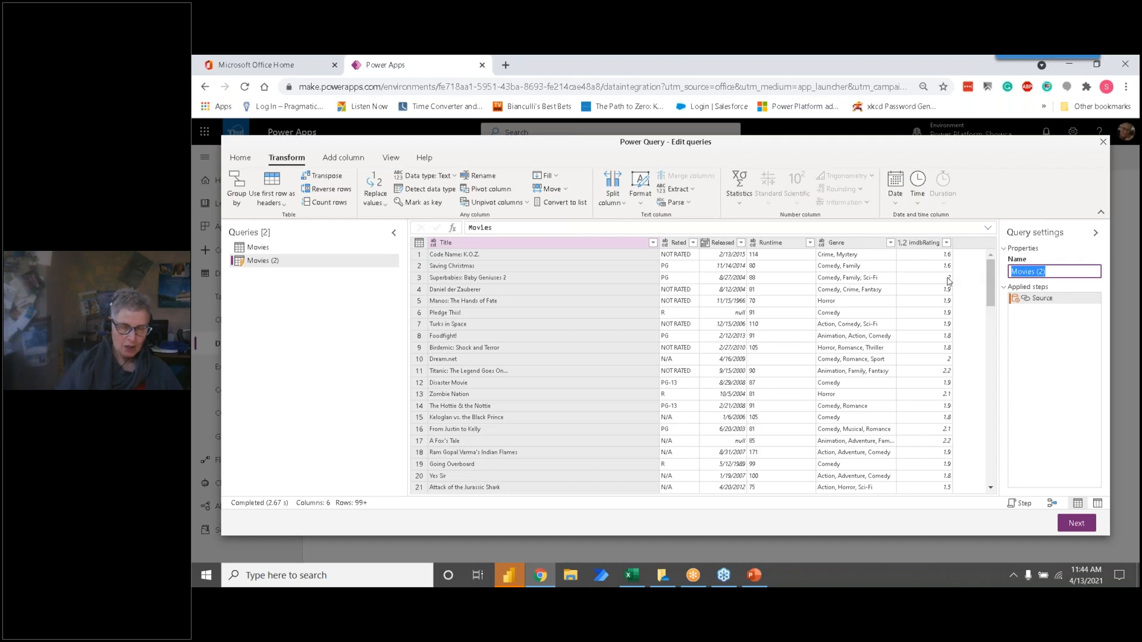
{"action": "type", "text": "Movies"}
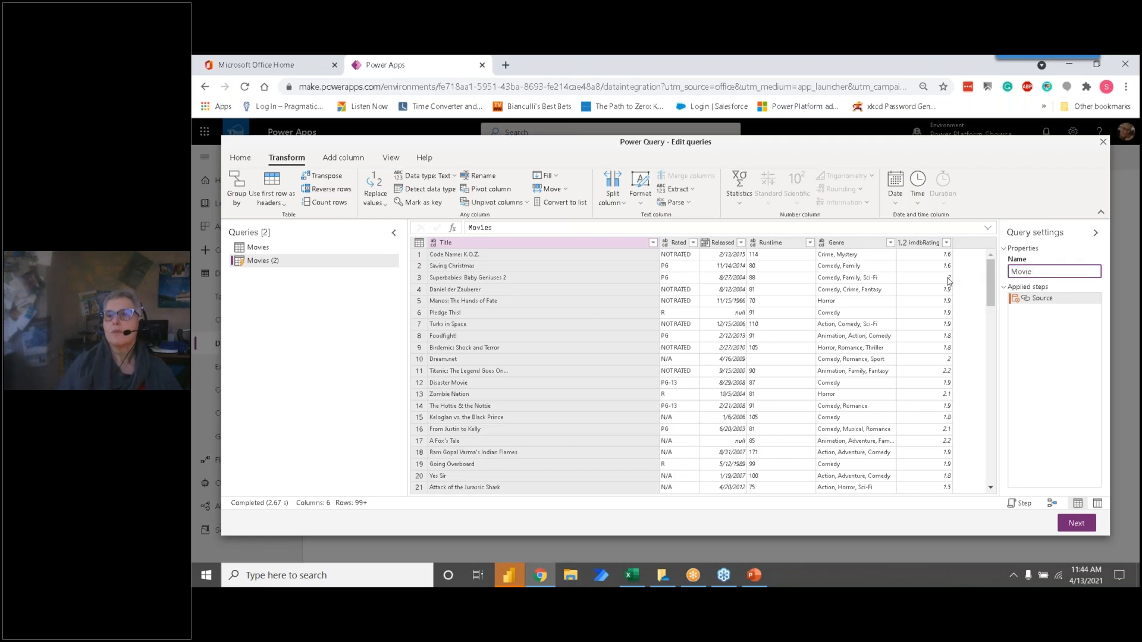
{"action": "key", "text": "Return"}
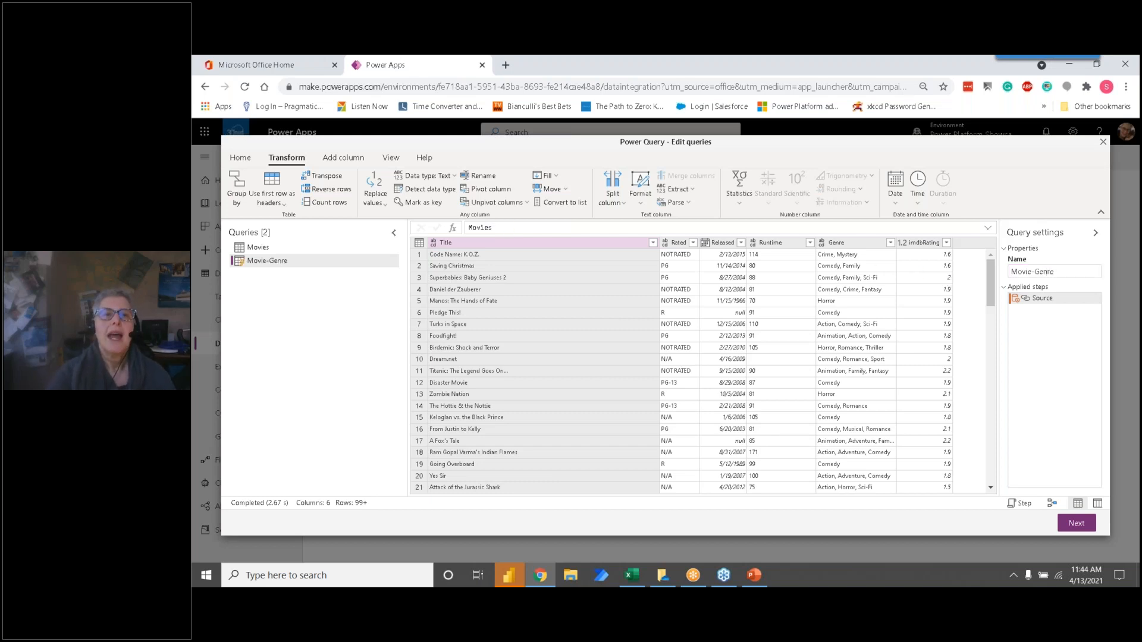
Step: Keep only the Title and Genre columns in the Movie-Genre query
{"action": "left_click", "coordinate": [249, 162]}
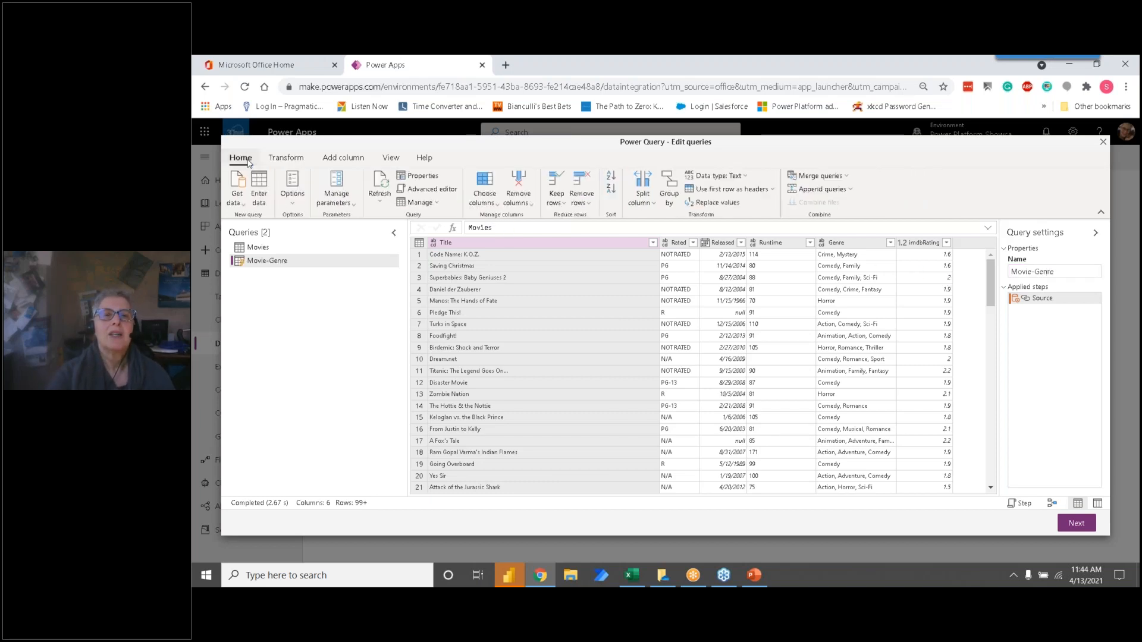
{"action": "left_click", "coordinate": [494, 203]}
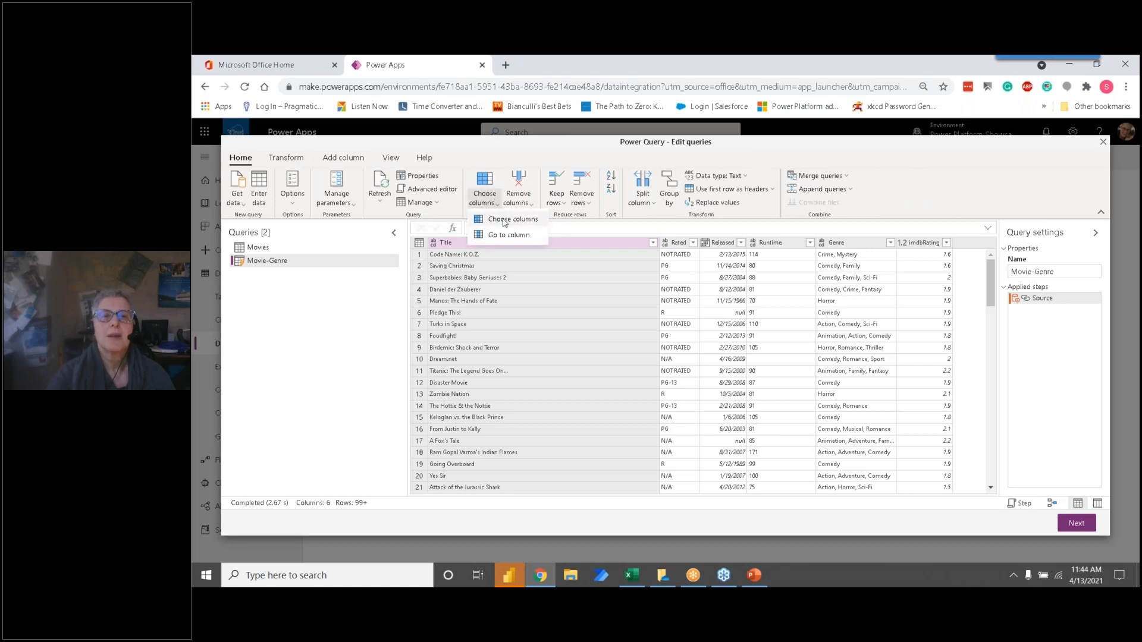
{"action": "left_click", "coordinate": [503, 220]}
{"action": "left_click", "coordinate": [593, 281]}
{"action": "left_click", "coordinate": [594, 292]}
{"action": "left_click", "coordinate": [593, 333]}
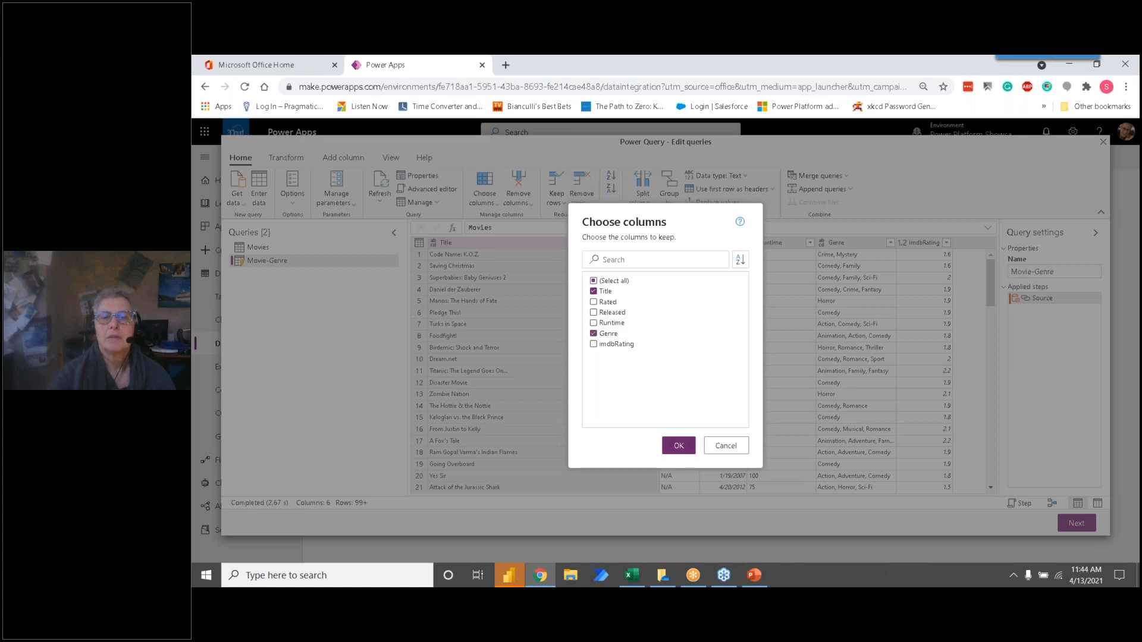
{"action": "left_click", "coordinate": [680, 449]}
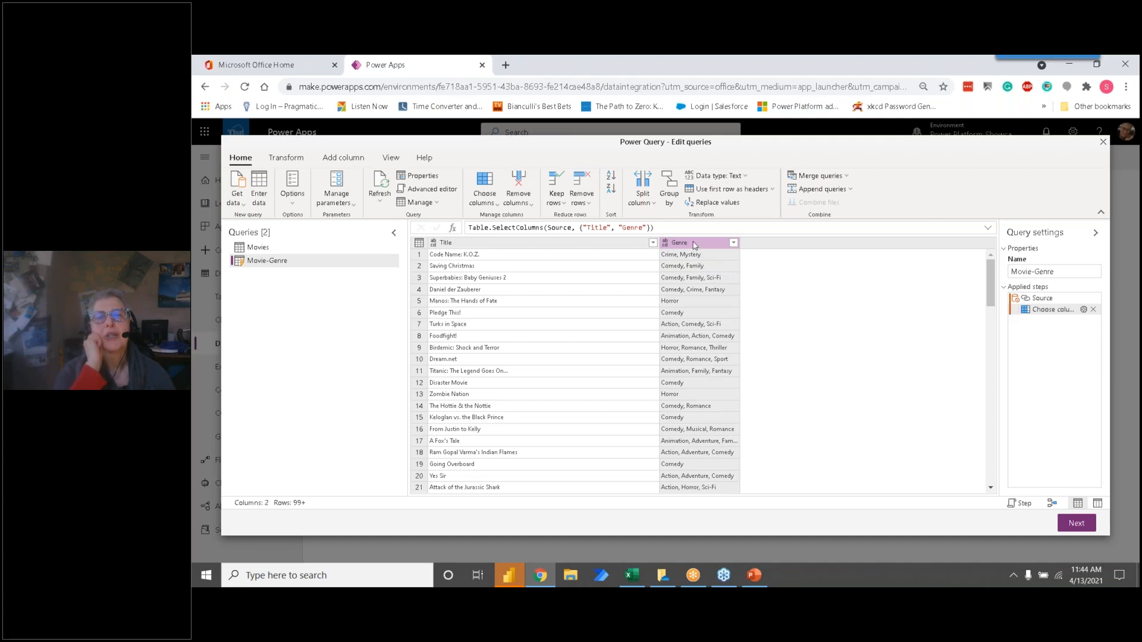
Step: Split the Genre column by comma at each occurrence of the delimiter into 5 columns
{"action": "left_click", "coordinate": [650, 205]}
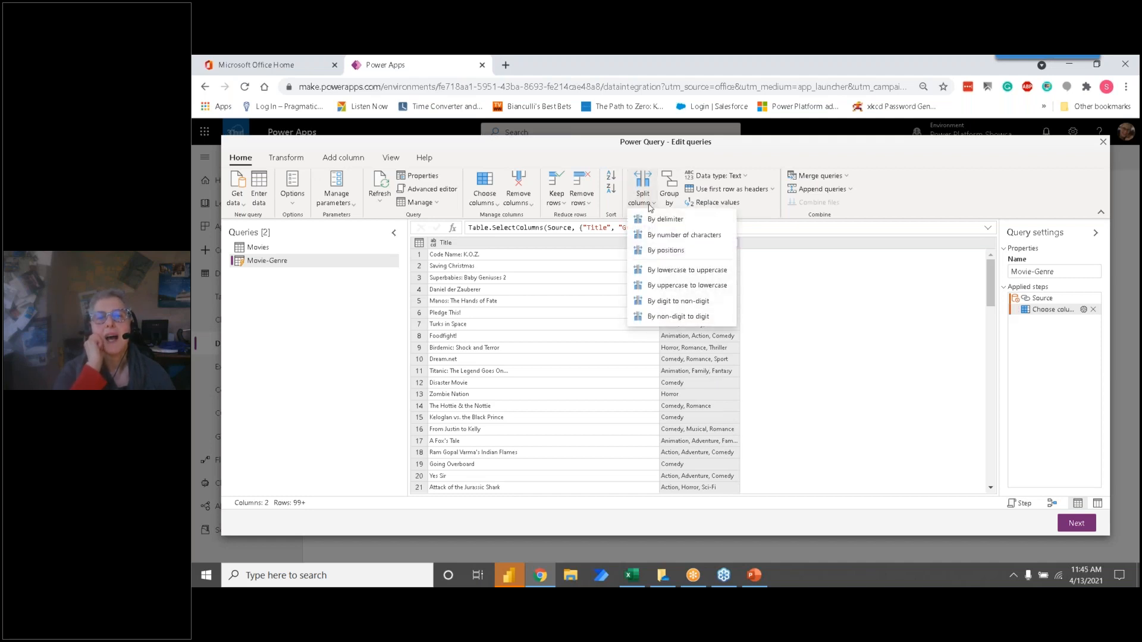
{"action": "left_click", "coordinate": [659, 218]}
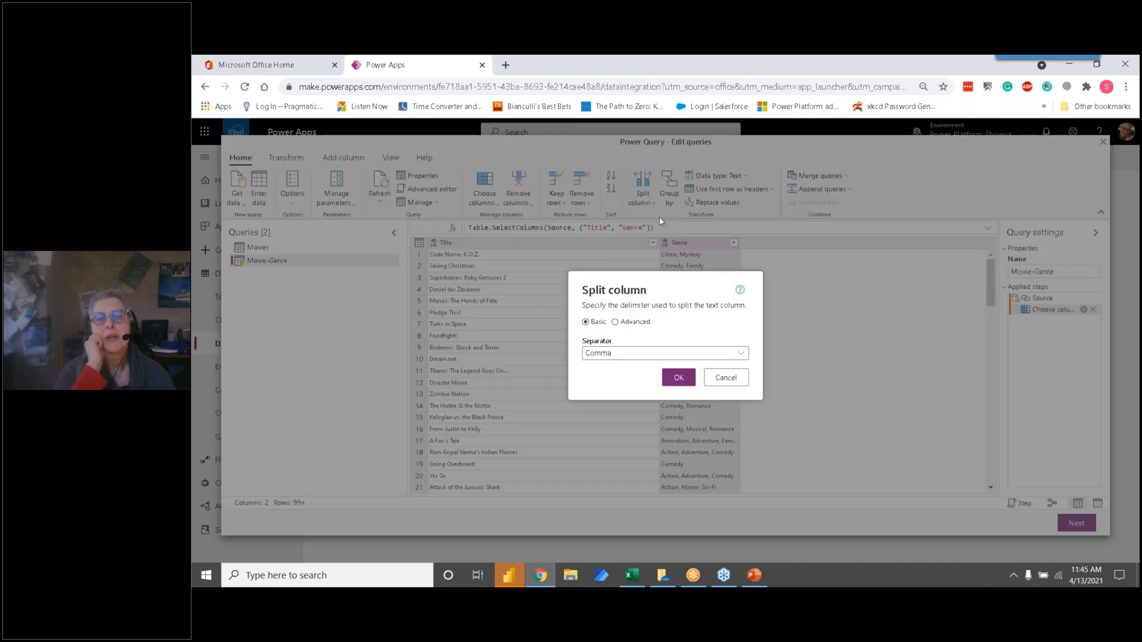
{"action": "left_click", "coordinate": [635, 354]}
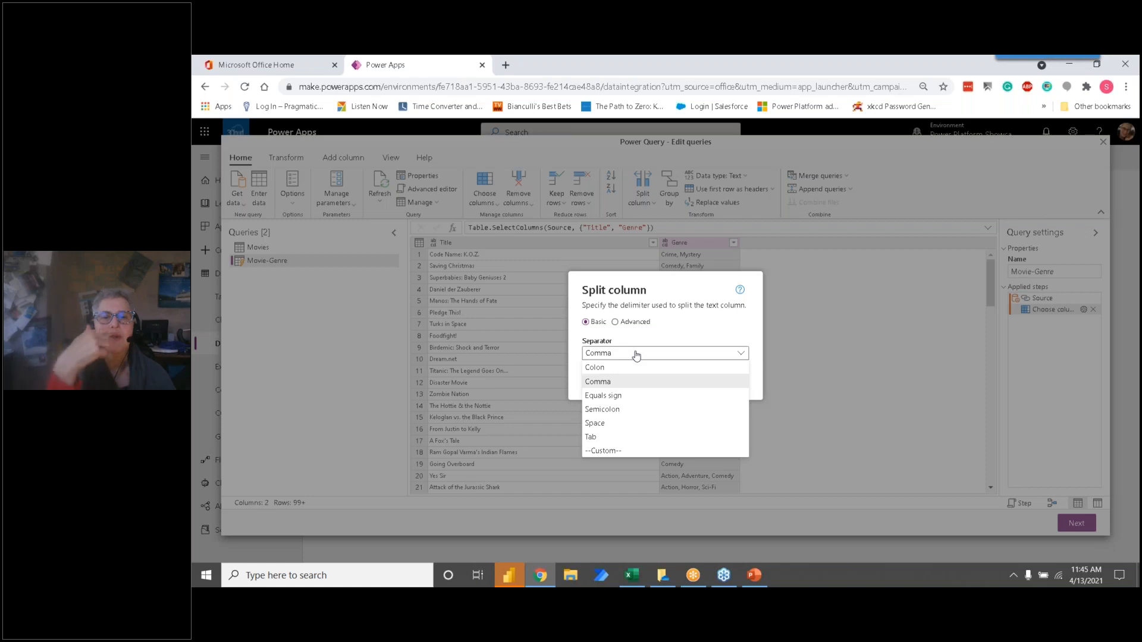
{"action": "left_click", "coordinate": [636, 354]}
{"action": "left_click", "coordinate": [615, 321]}
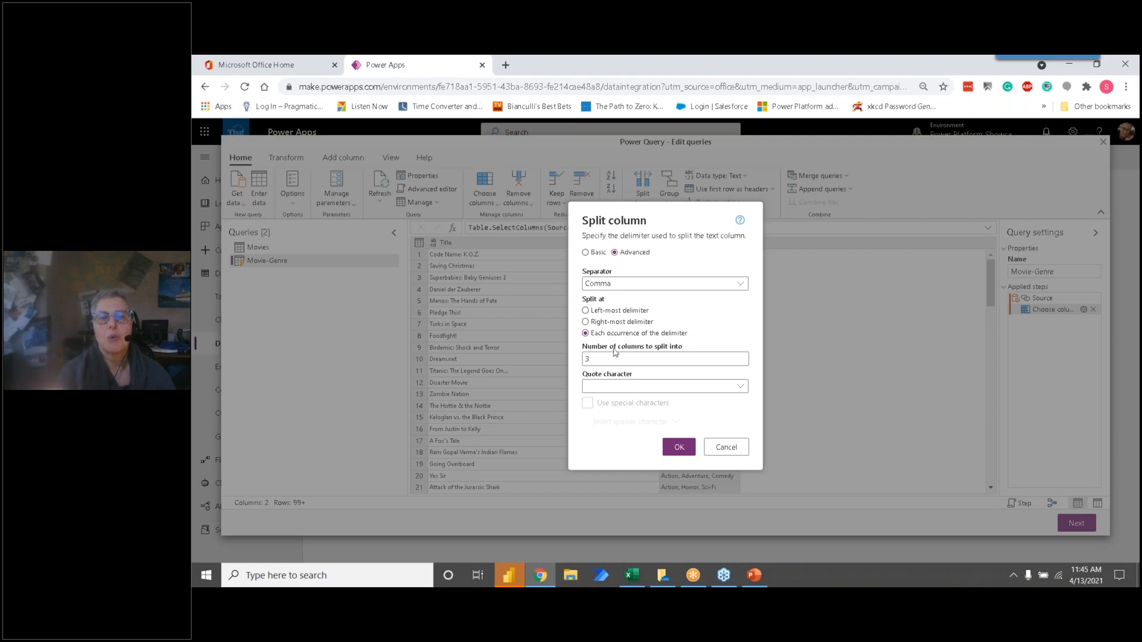
{"action": "left_click_drag", "start_coordinate": [604, 361], "coordinate": [565, 369]}
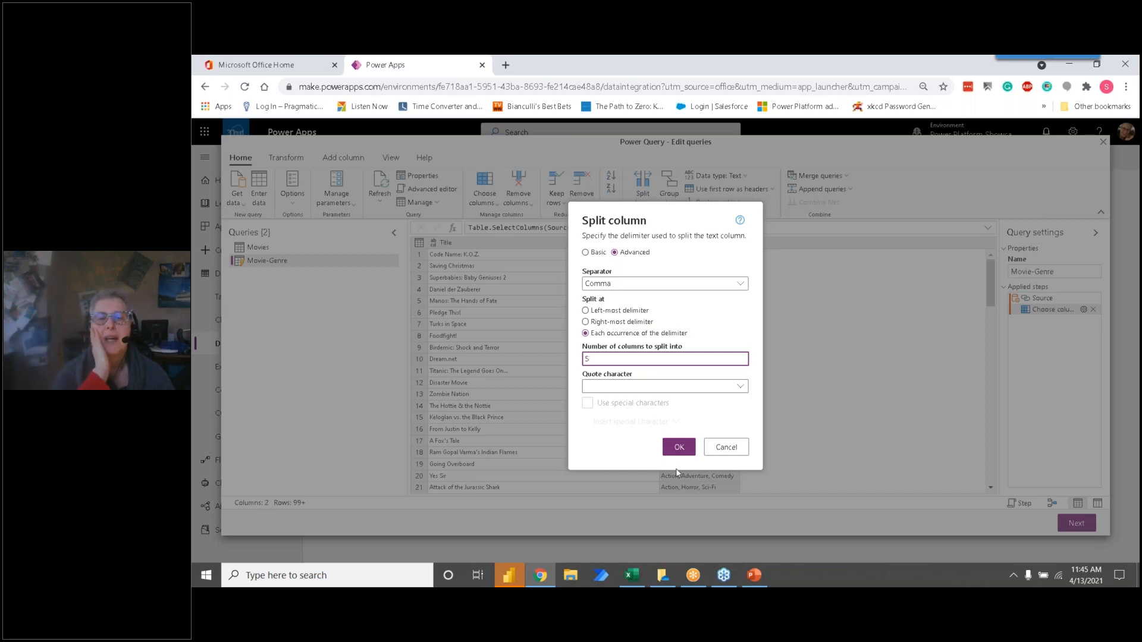
{"action": "left_click", "coordinate": [677, 451]}
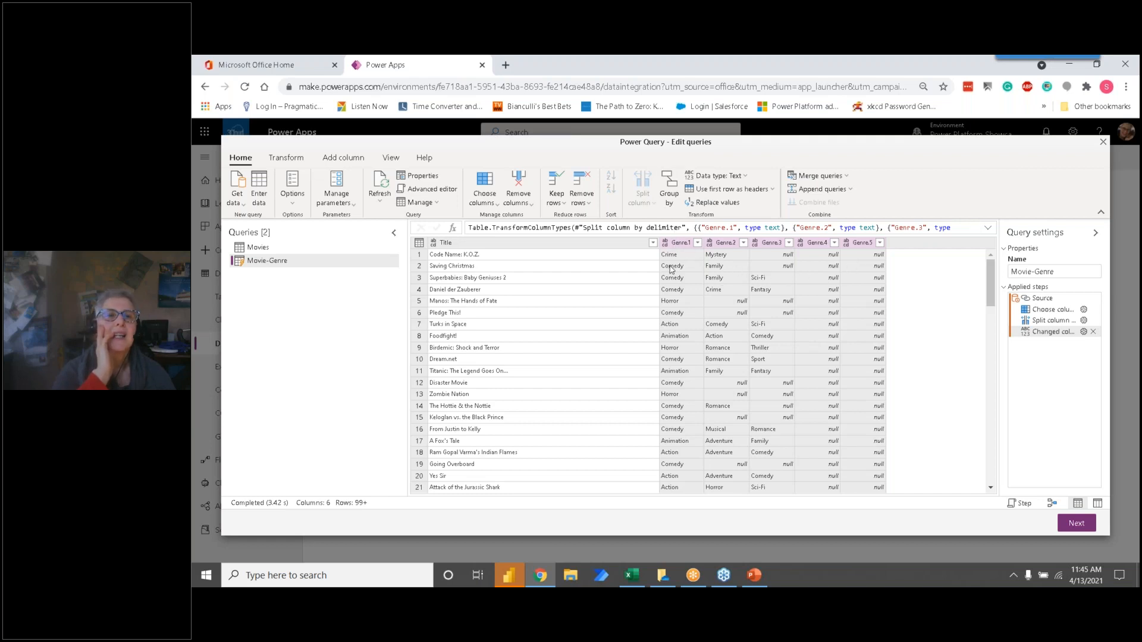
Step: Unpivot the five split Genre columns into attribute-value rows for each title
{"action": "left_click", "coordinate": [285, 159]}
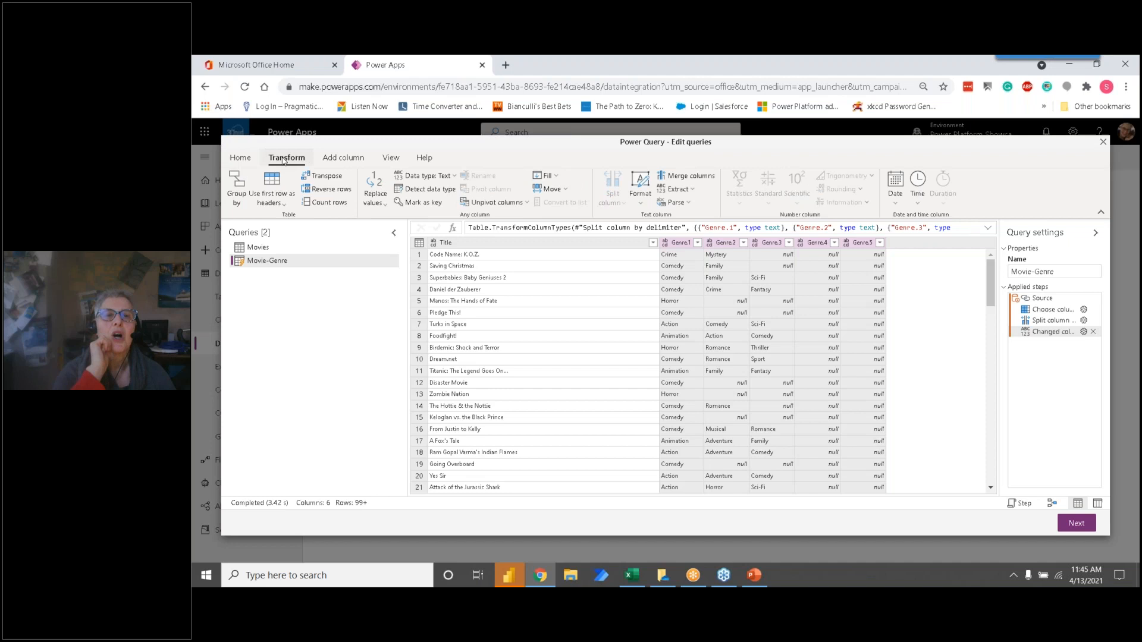
{"action": "left_click", "coordinate": [525, 203]}
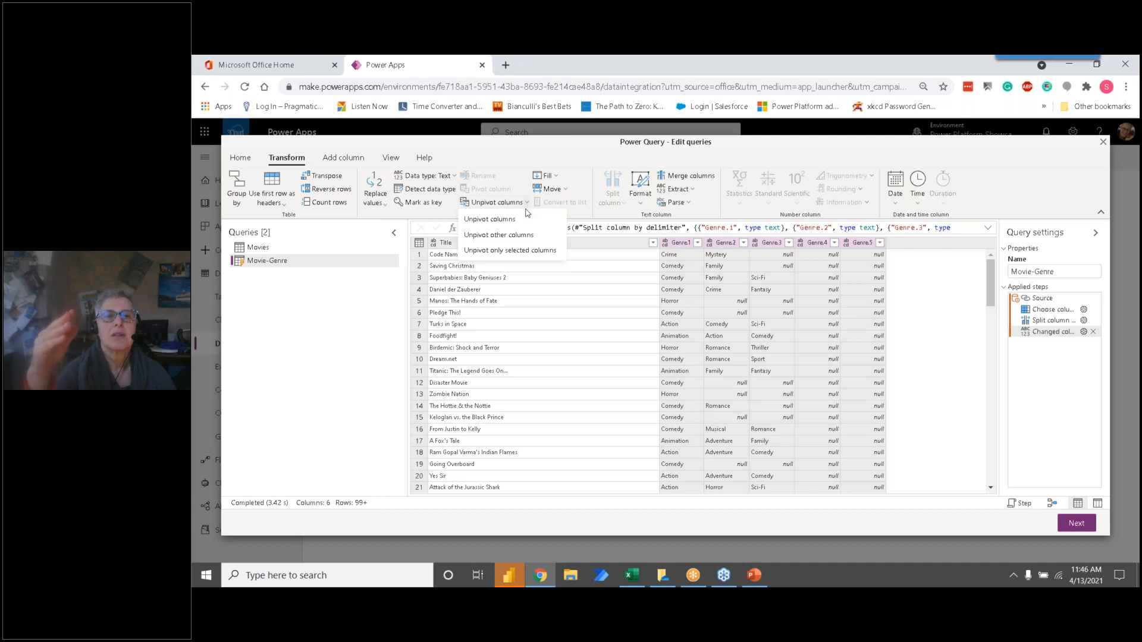
{"action": "left_click", "coordinate": [517, 223]}
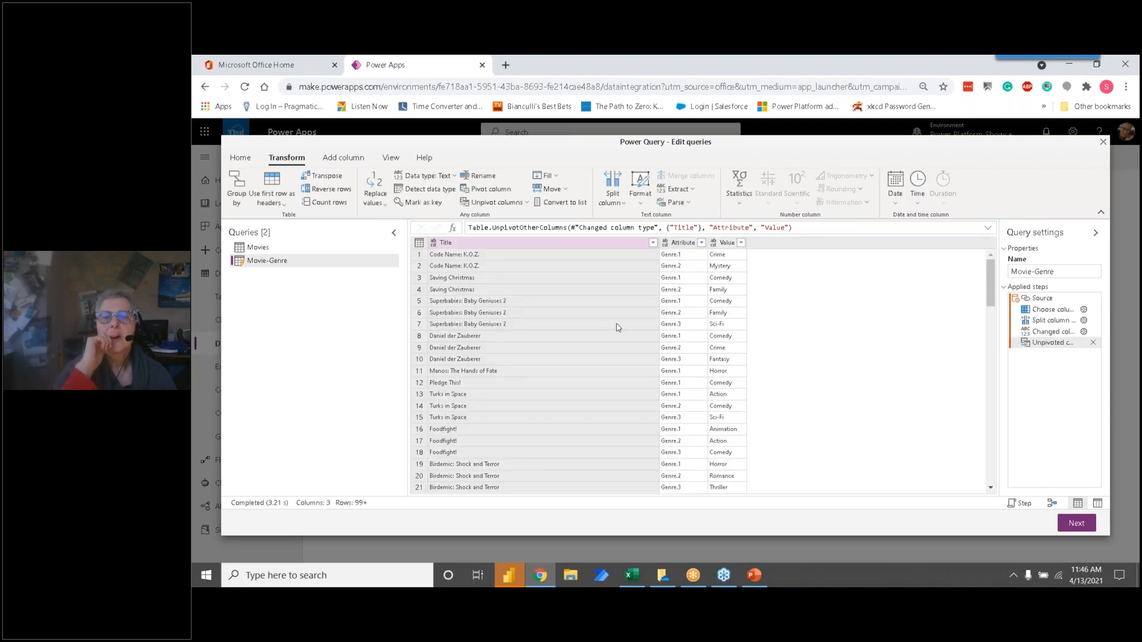
Step: Remove the Attribute column from the Movie-Genre query
{"action": "left_click", "coordinate": [505, 256]}
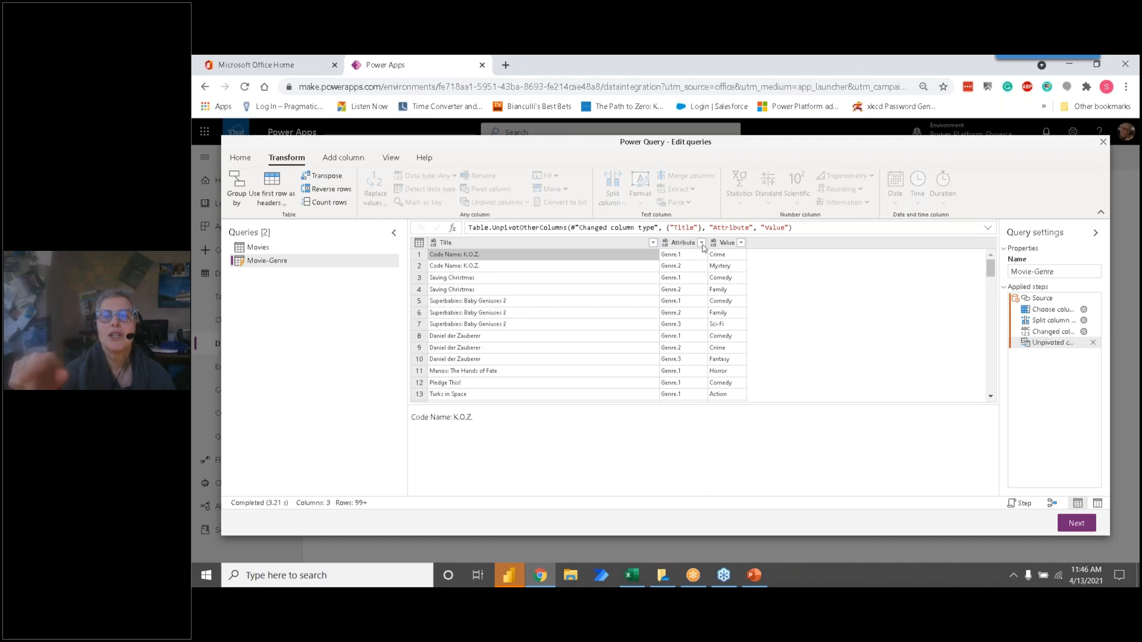
{"action": "left_click", "coordinate": [690, 245]}
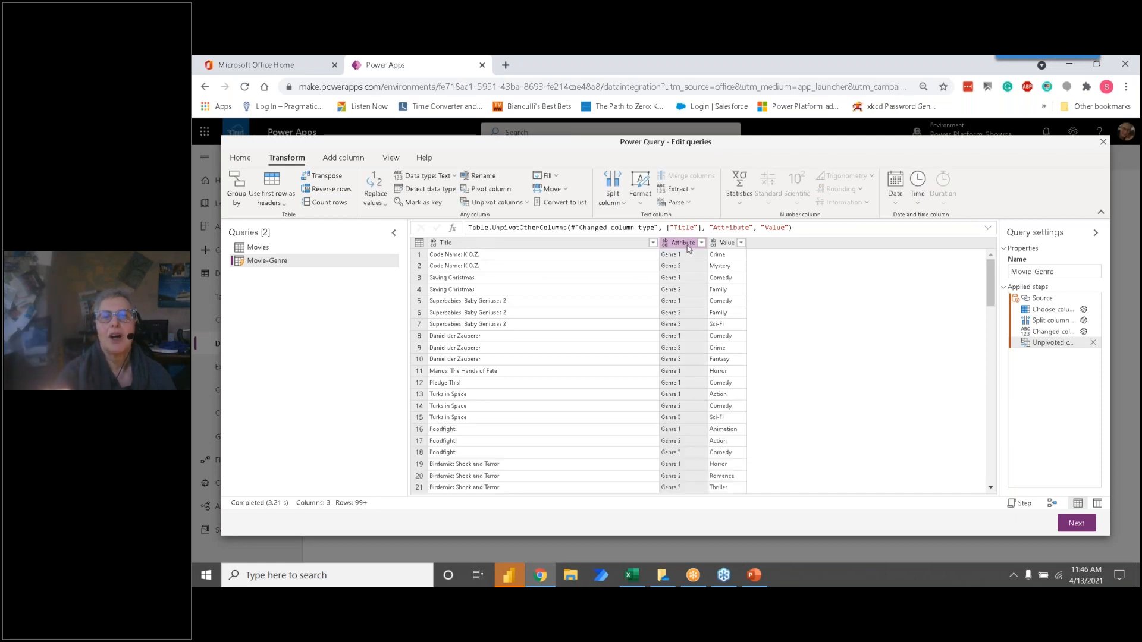
{"action": "right_click", "coordinate": [689, 247]}
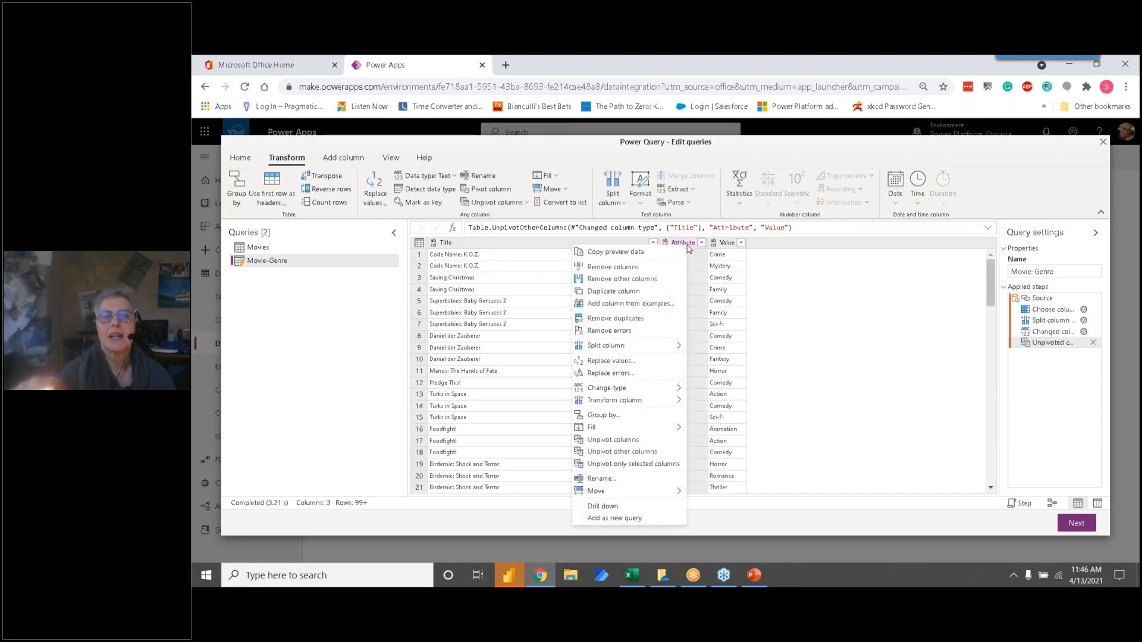
{"action": "left_click", "coordinate": [641, 269]}
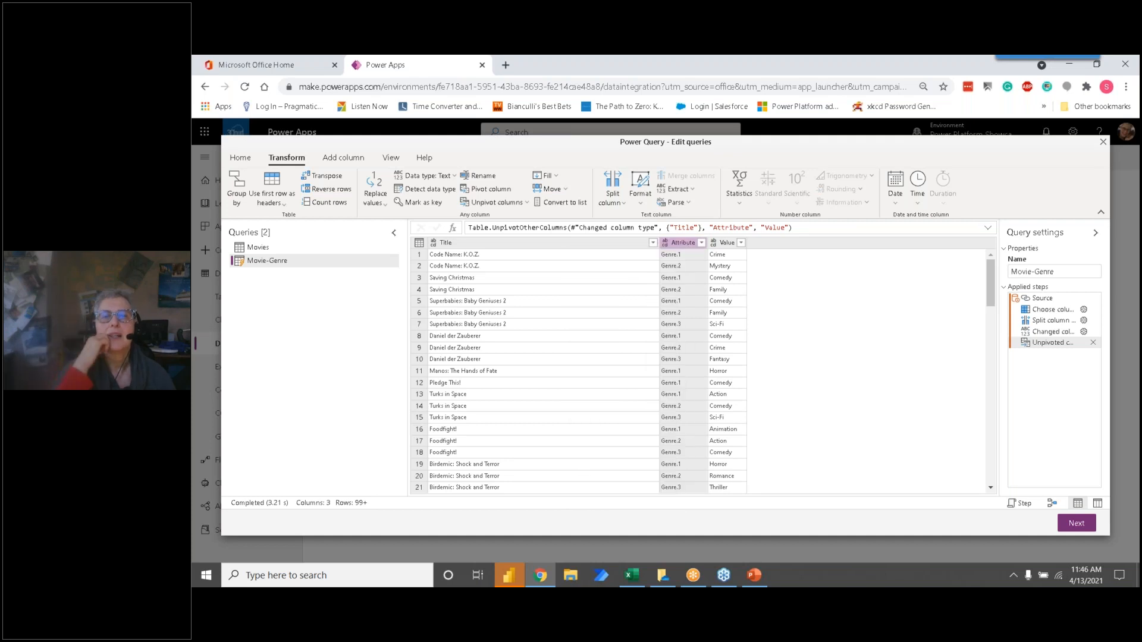
Step: Rename the Value column of the Movie-Genre query to Genre
{"action": "double_click", "coordinate": [678, 244]}
{"action": "type", "text": "G"}
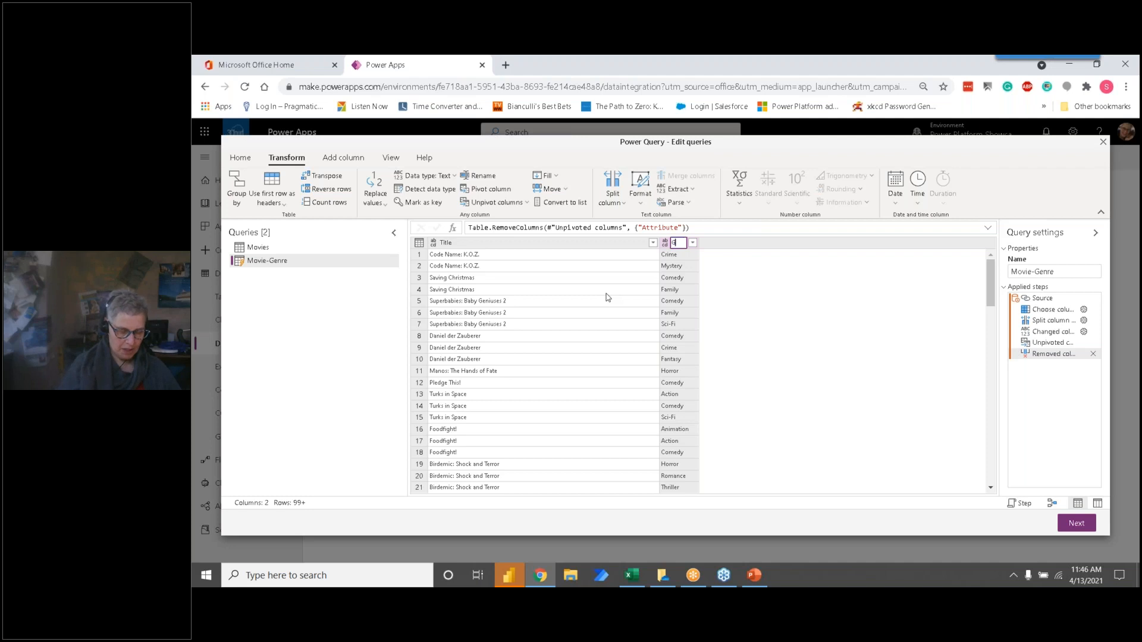
{"action": "type", "text": "enre"}
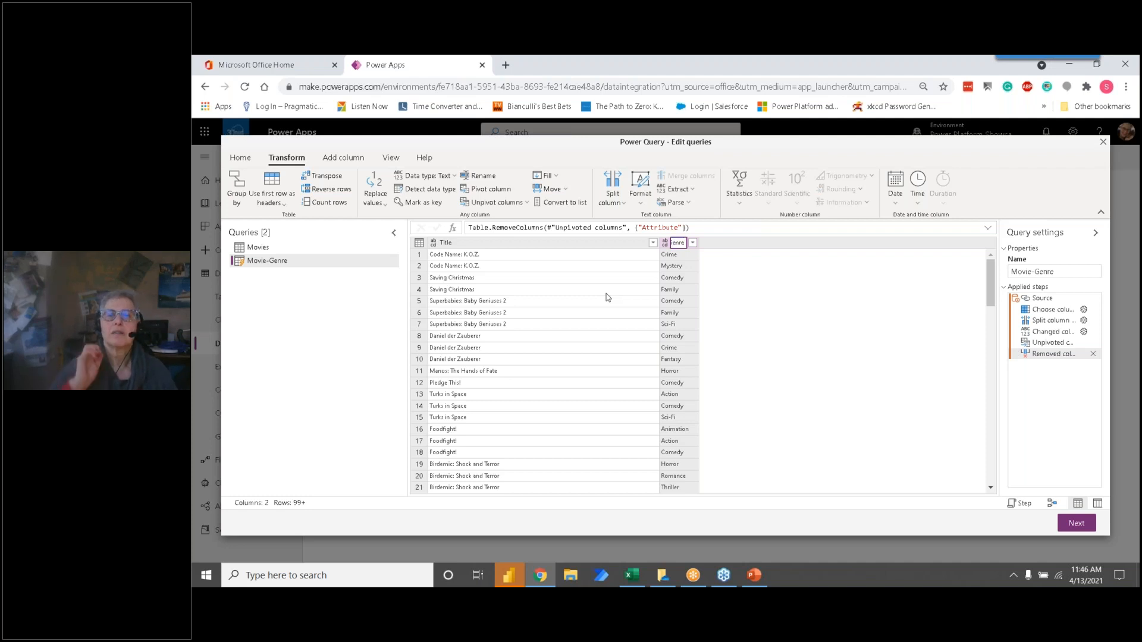
{"action": "key", "text": "Return"}
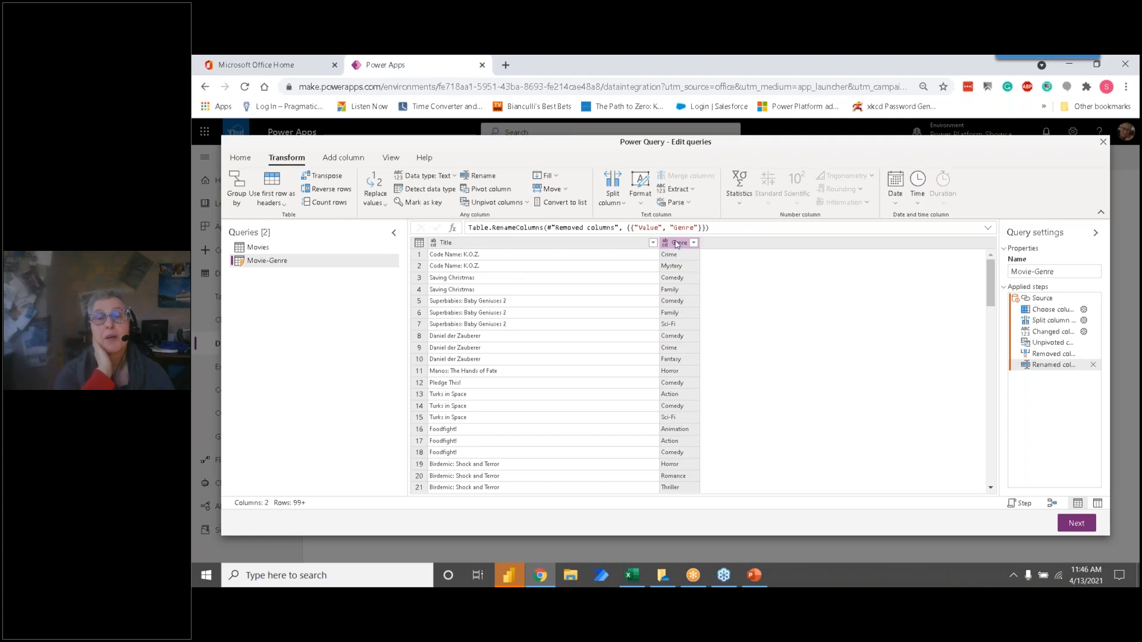
{"action": "right_click", "coordinate": [676, 244]}
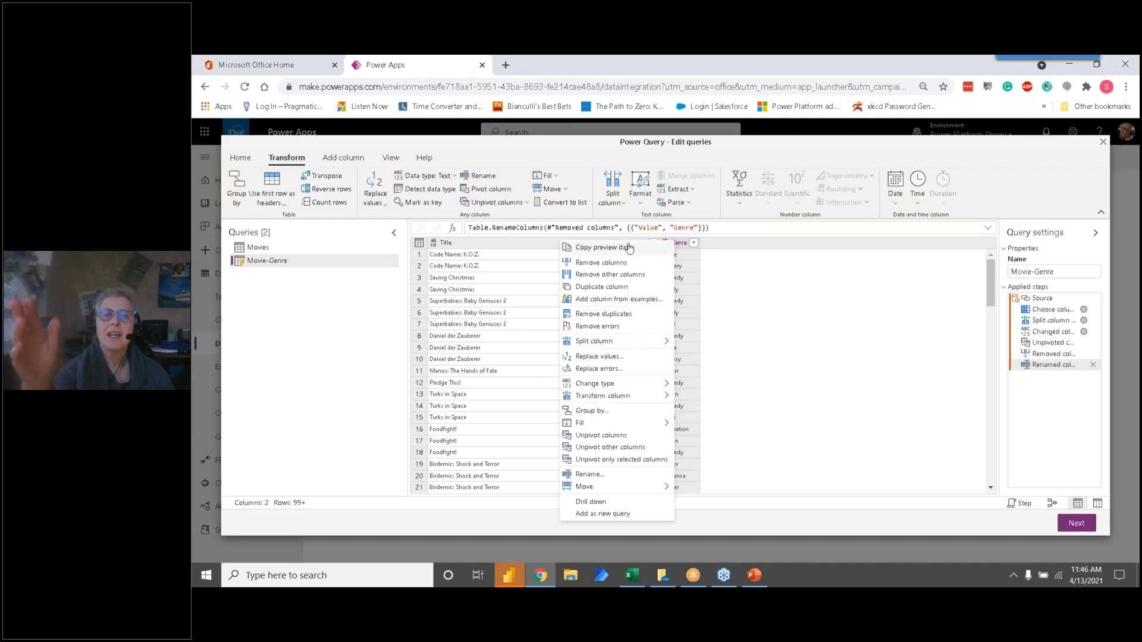
{"action": "left_click", "coordinate": [720, 284]}
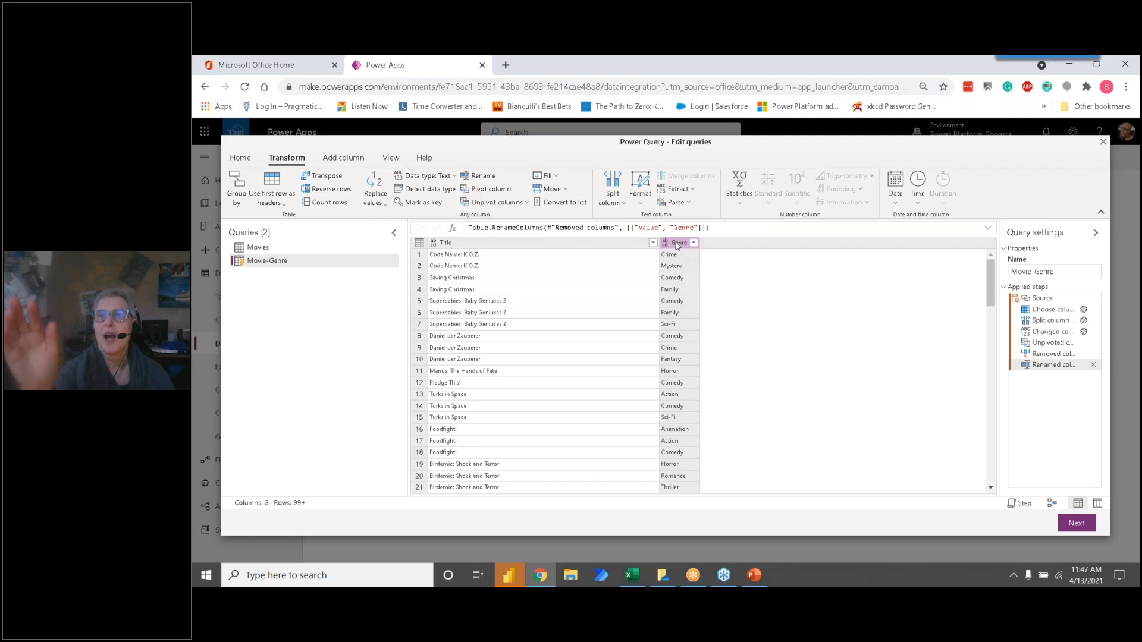
{"action": "right_click", "coordinate": [676, 246]}
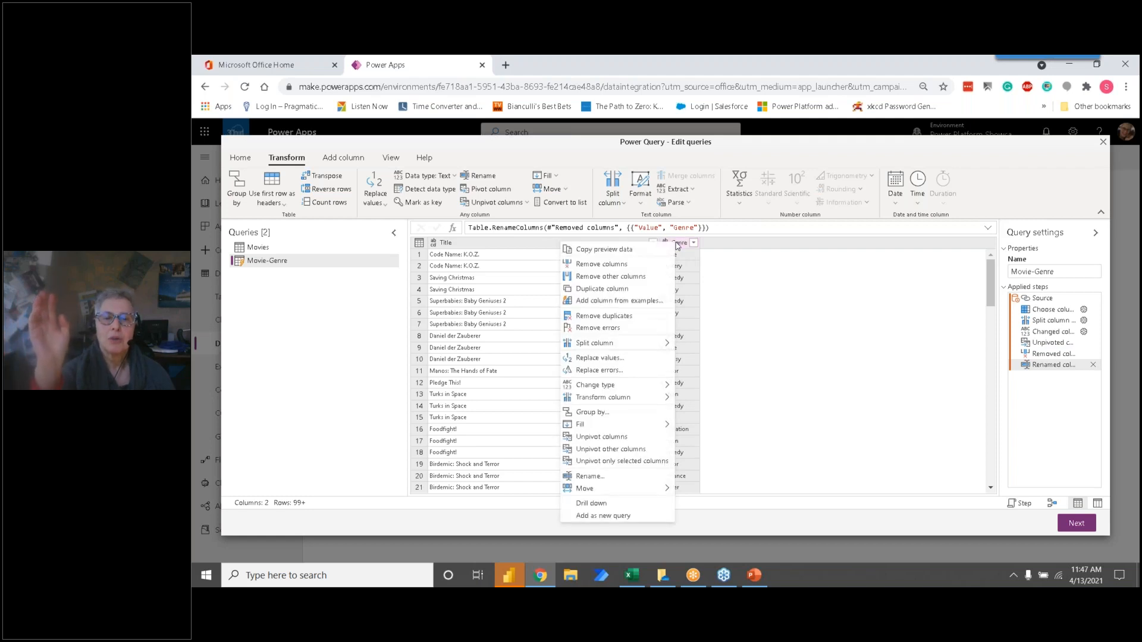
{"action": "left_click", "coordinate": [676, 245]}
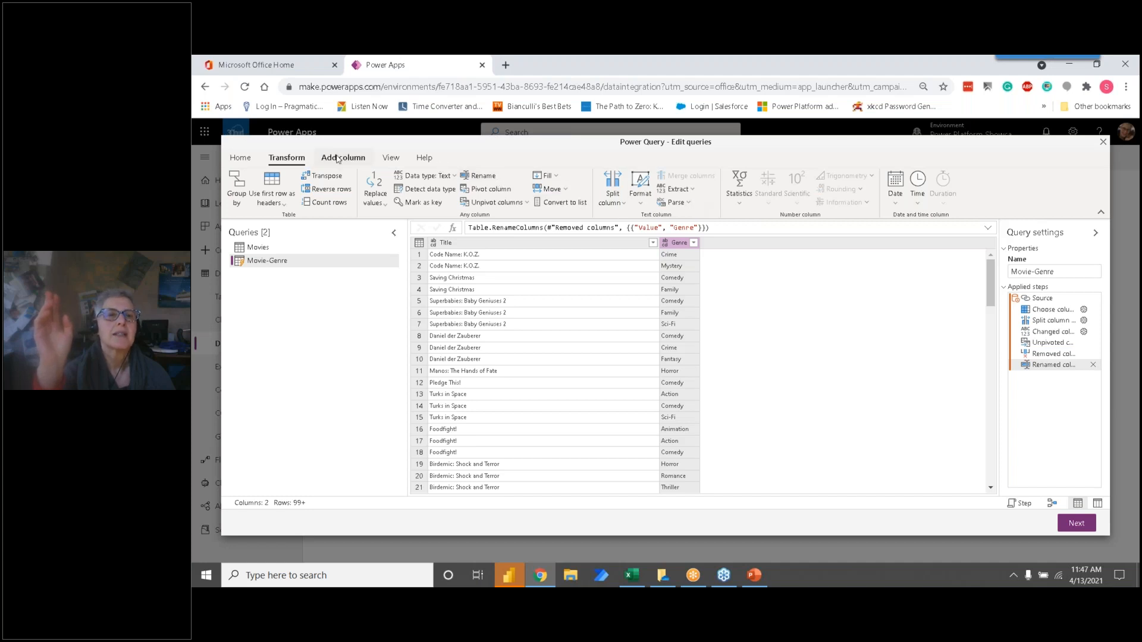
Step: Trim the text in the Genre column of the Movie-Genre query
{"action": "left_click", "coordinate": [249, 161]}
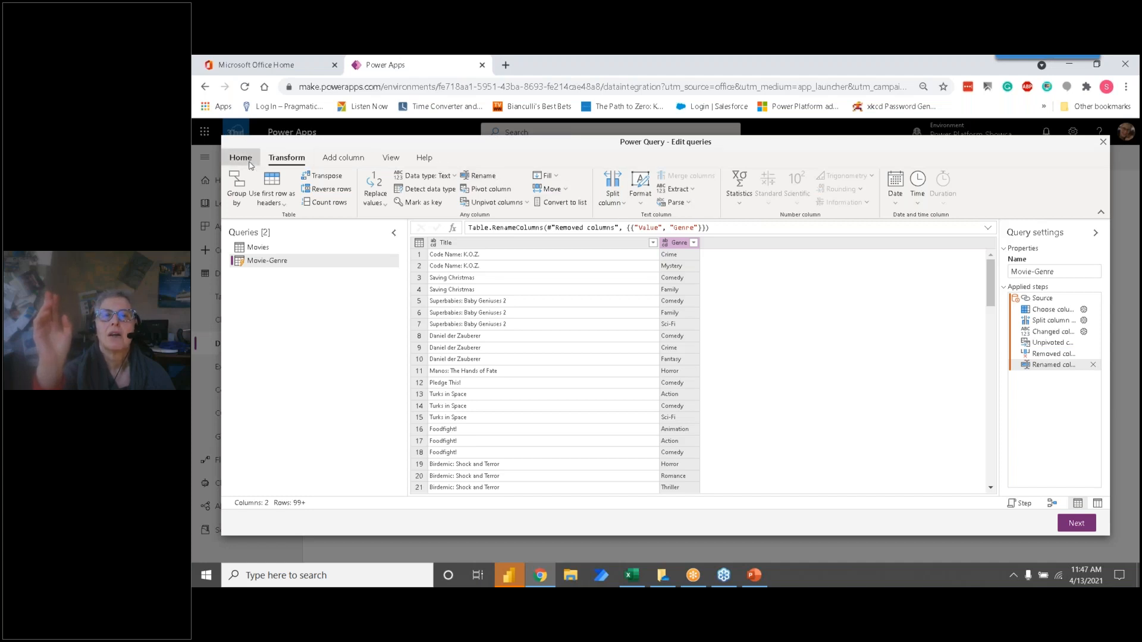
{"action": "left_click", "coordinate": [289, 159]}
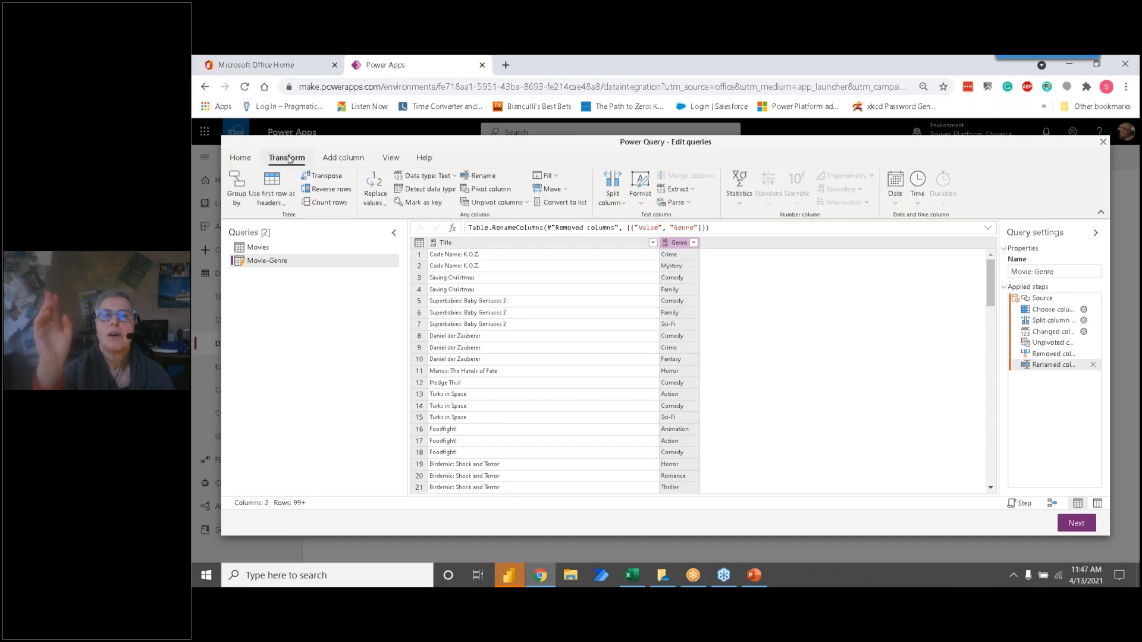
{"action": "left_click", "coordinate": [640, 195]}
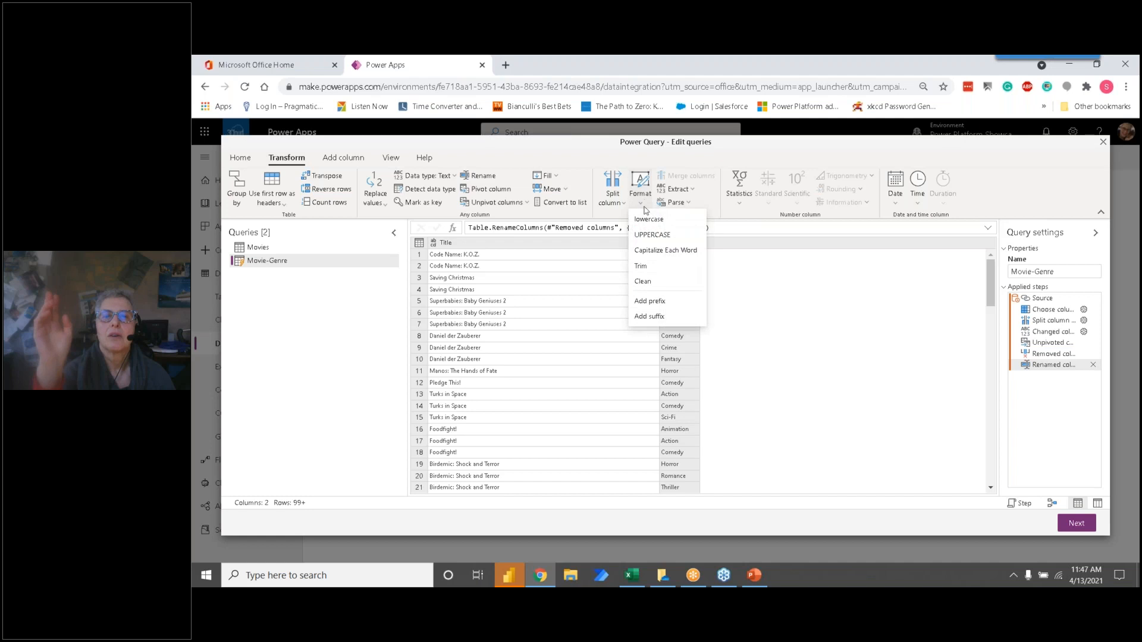
{"action": "left_click", "coordinate": [640, 265]}
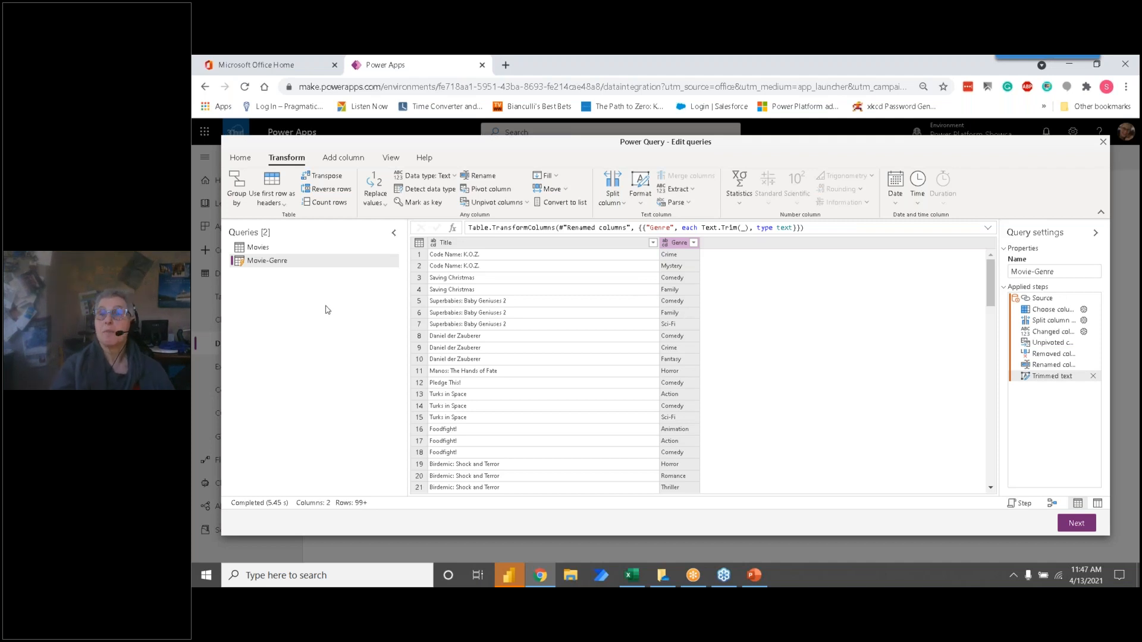
Step: Create a new query that references Movie-Genre and keep only its Genre column
{"action": "right_click", "coordinate": [286, 263]}
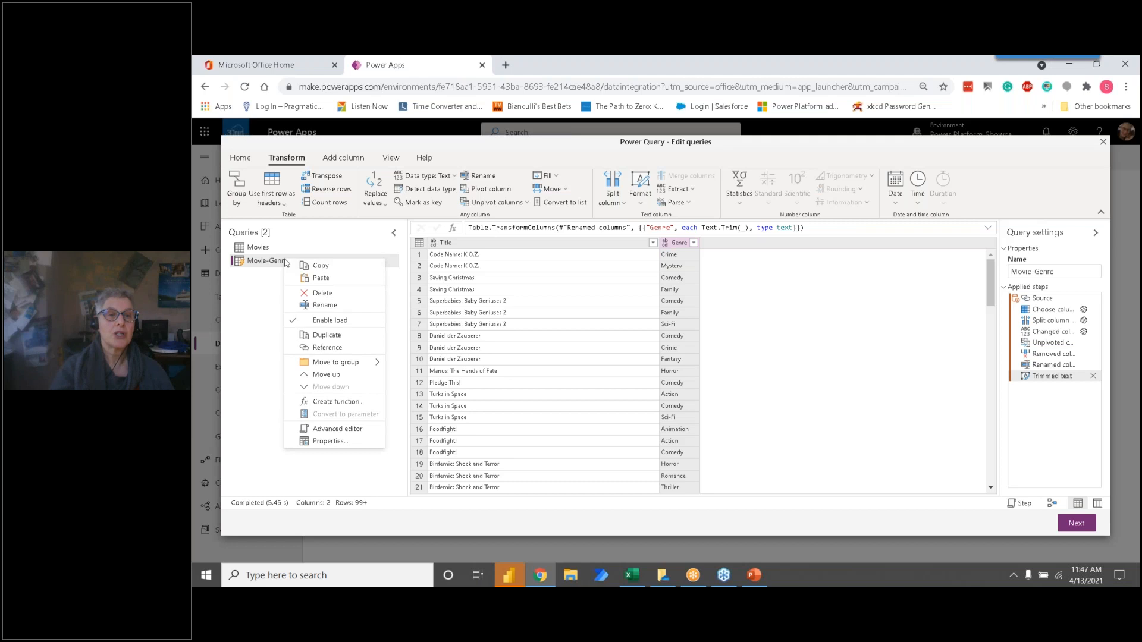
{"action": "left_click", "coordinate": [331, 351]}
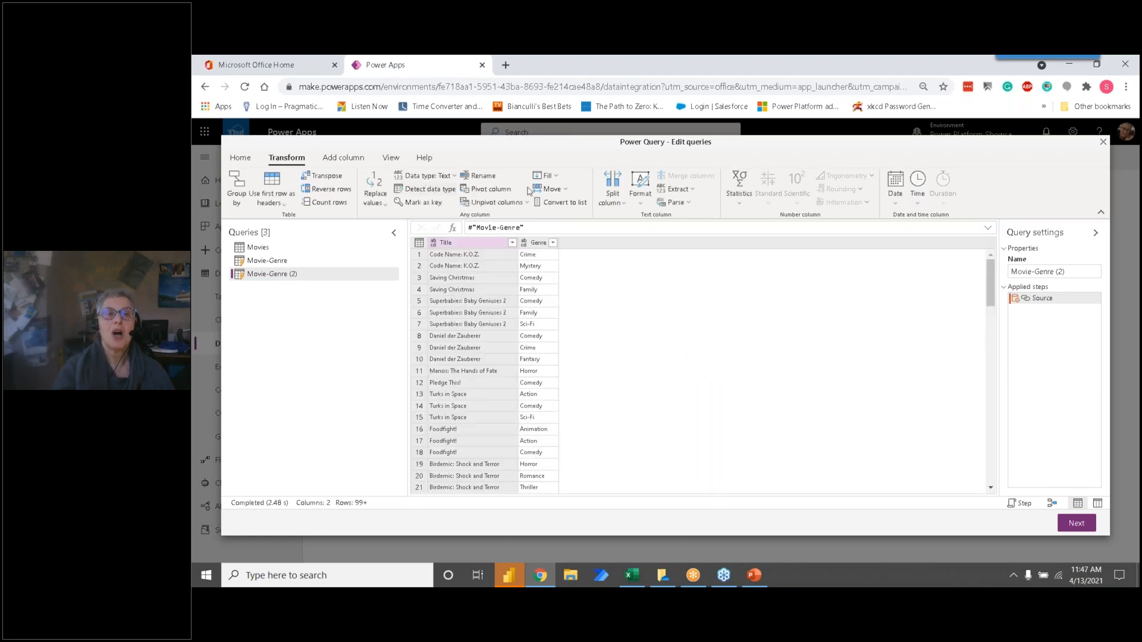
{"action": "left_click", "coordinate": [240, 157]}
{"action": "left_click", "coordinate": [484, 198]}
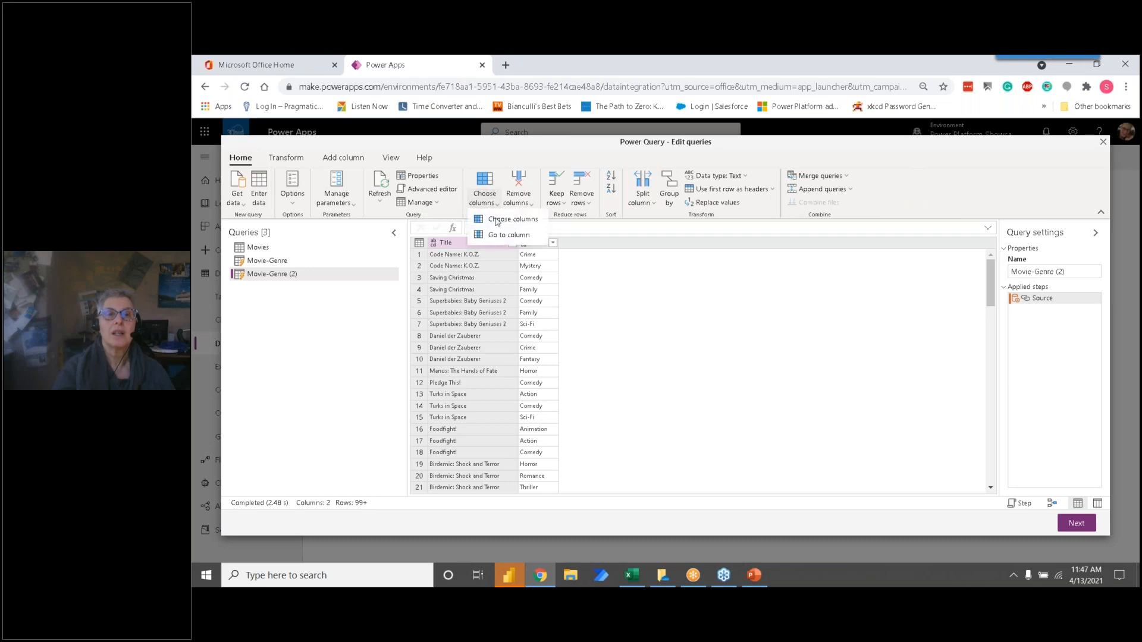
{"action": "left_click", "coordinate": [503, 219]}
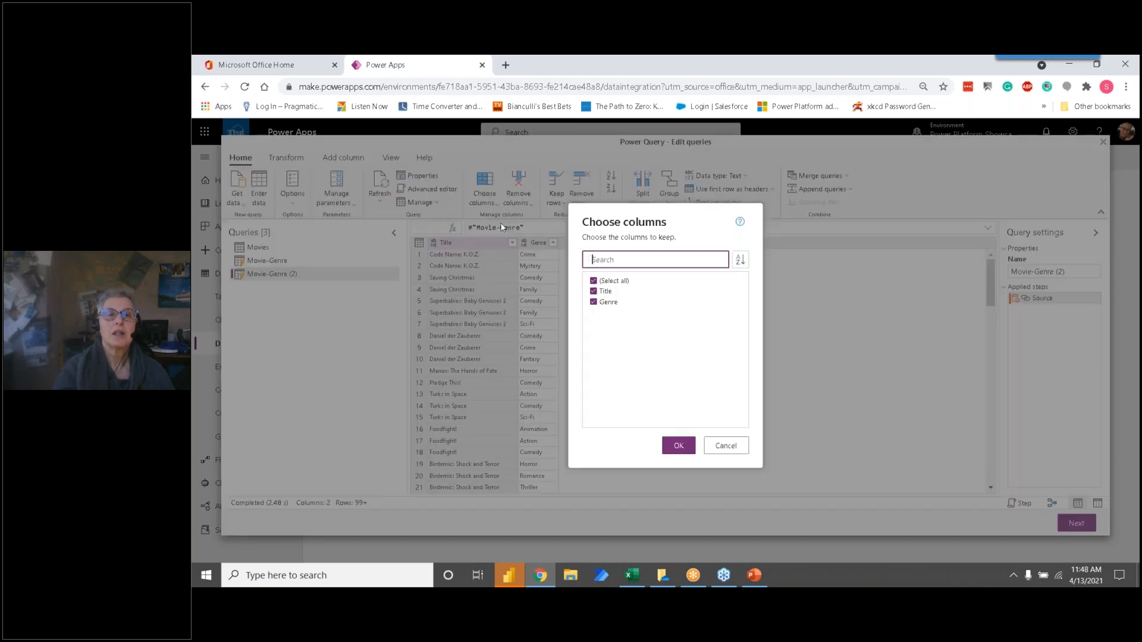
{"action": "left_click", "coordinate": [593, 291]}
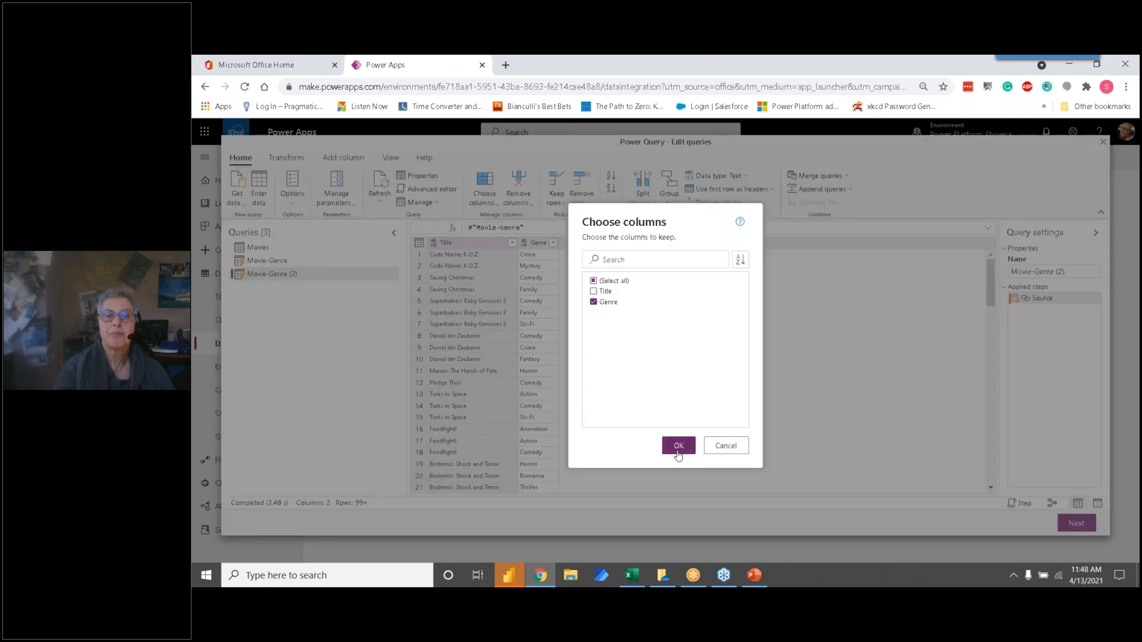
{"action": "left_click", "coordinate": [679, 445]}
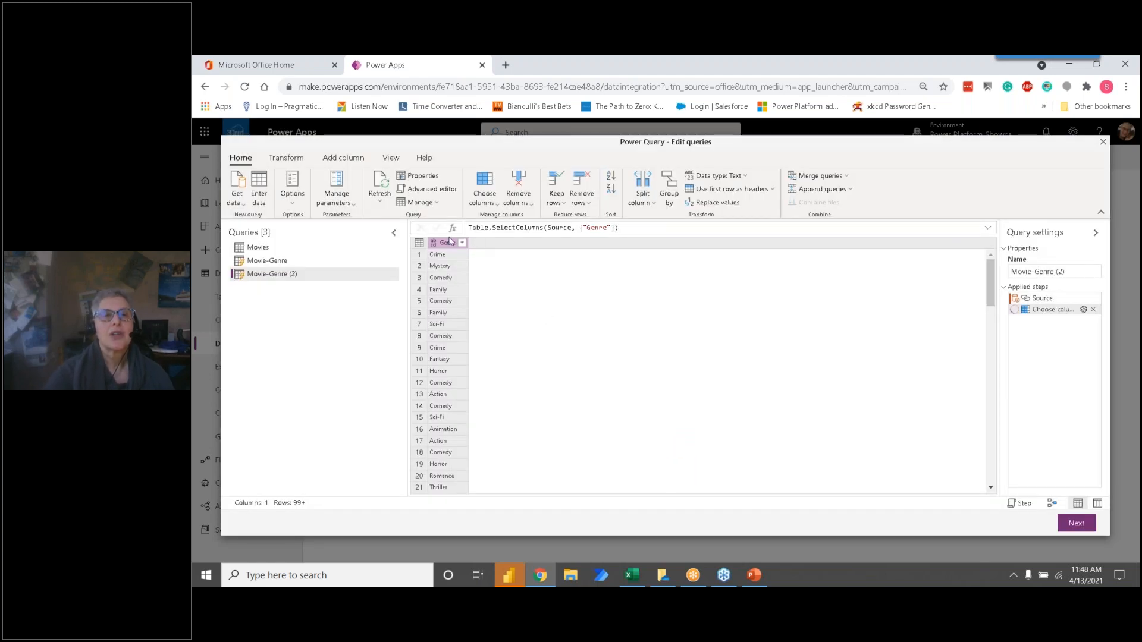
Step: Remove the duplicate genres from the referenced query and rename the query Genre
{"action": "left_click", "coordinate": [586, 206]}
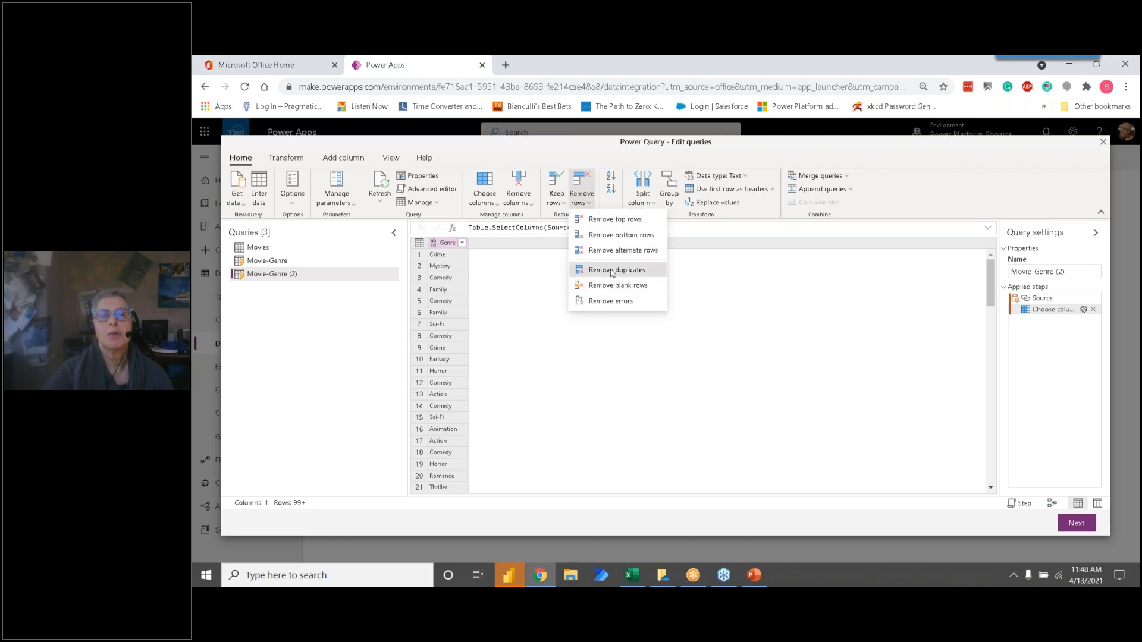
{"action": "left_click", "coordinate": [616, 270]}
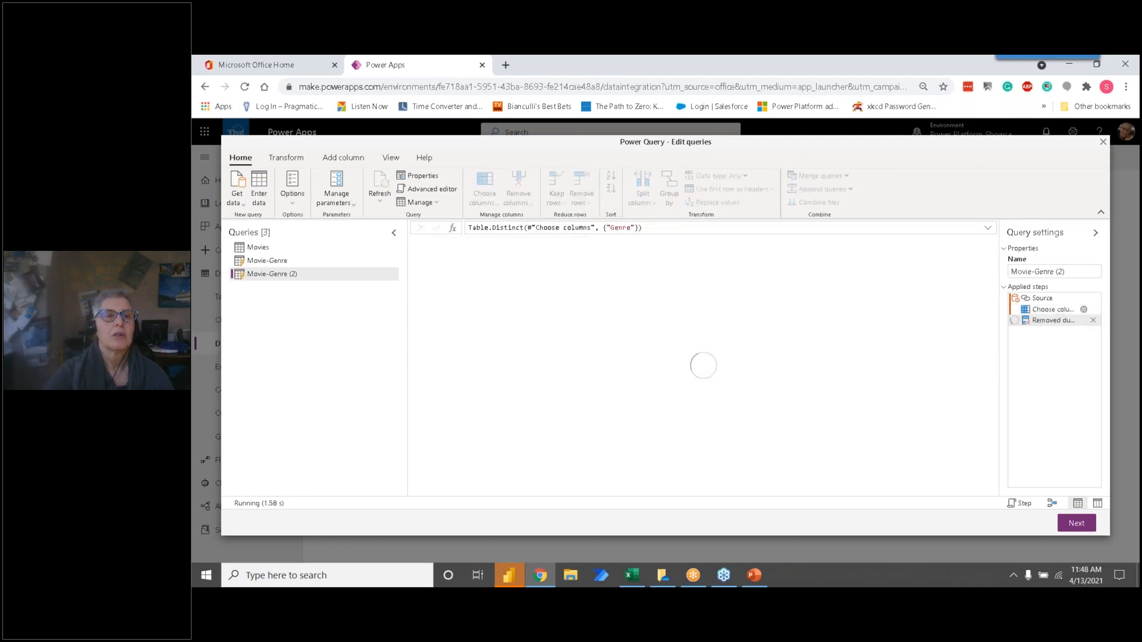
{"action": "left_click_drag", "start_coordinate": [1068, 272], "coordinate": [1051, 271]}
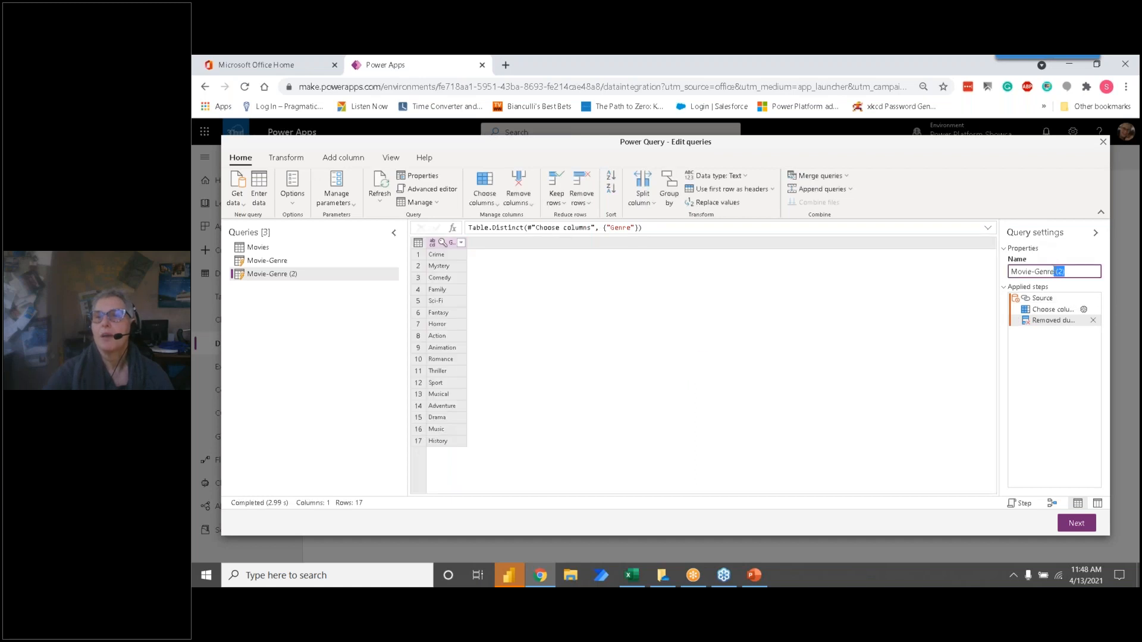
{"action": "key", "text": "BackSpace"}
{"action": "left_click_drag", "start_coordinate": [1034, 272], "coordinate": [1010, 271]}
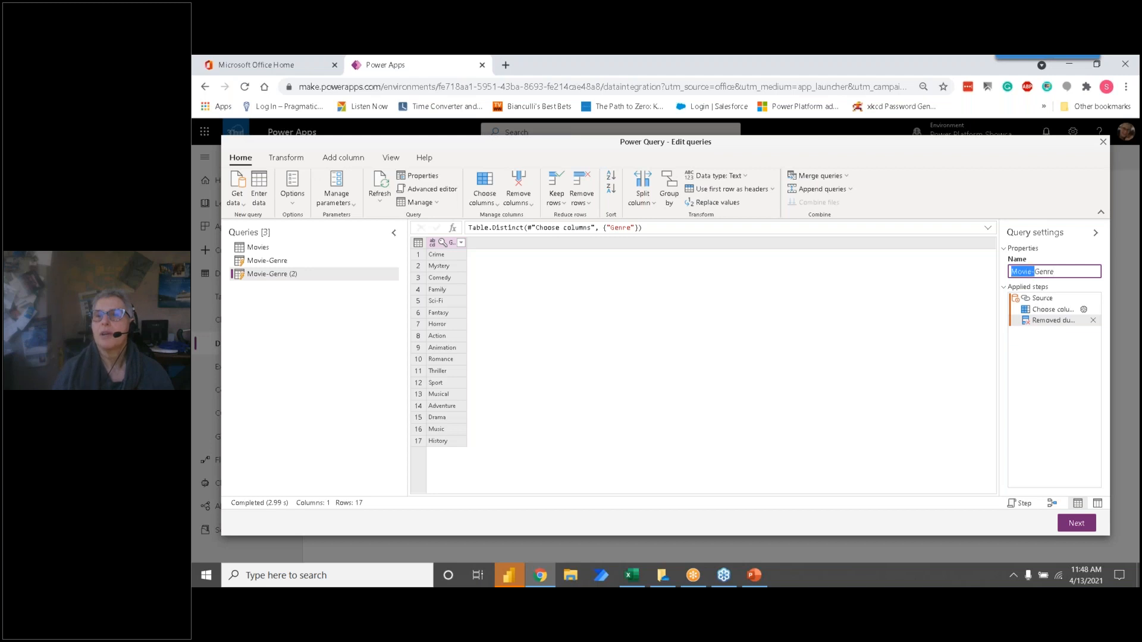
{"action": "key", "text": "BackSpace"}
{"action": "key", "text": "Return"}
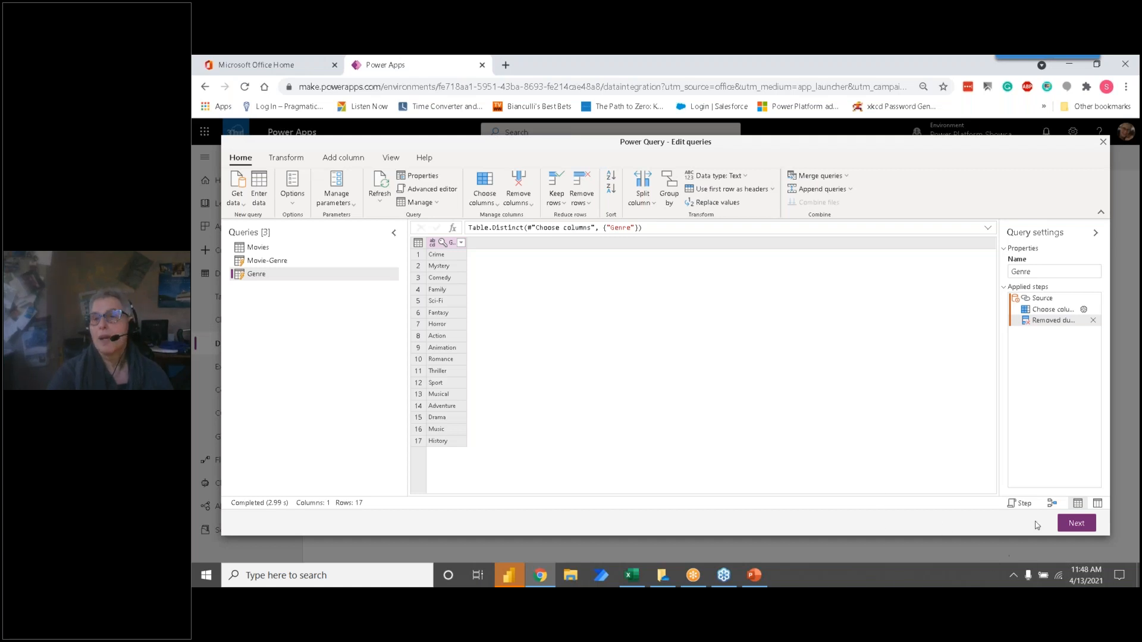
Step: Proceed to table mapping and load the Movies query into the existing new_Movie table
{"action": "left_click", "coordinate": [1089, 525]}
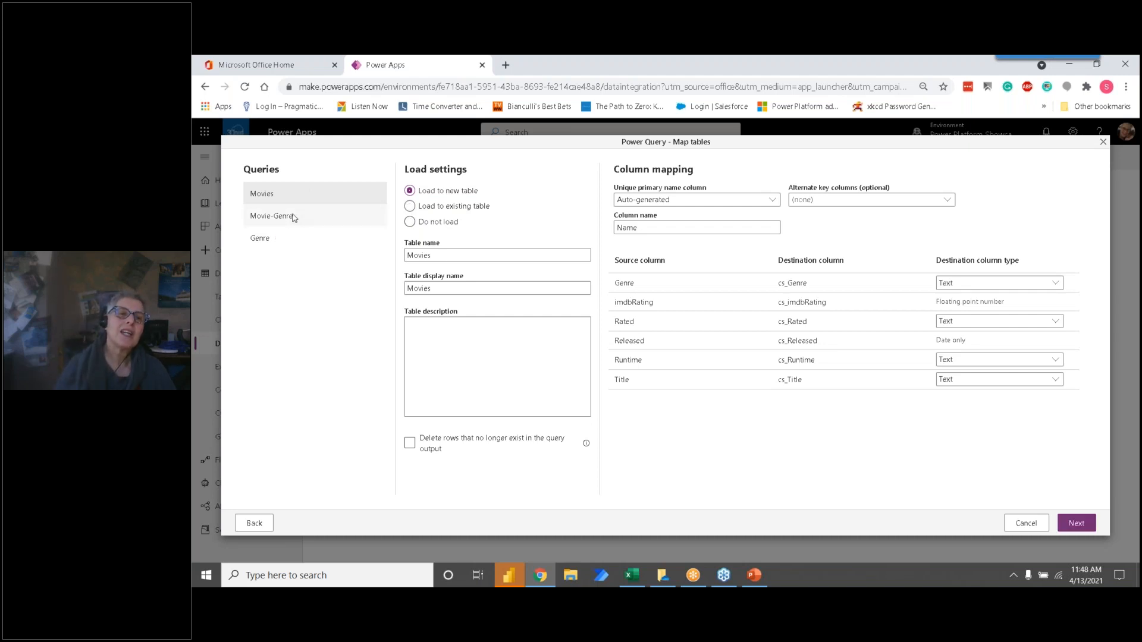
{"action": "left_click", "coordinate": [410, 206]}
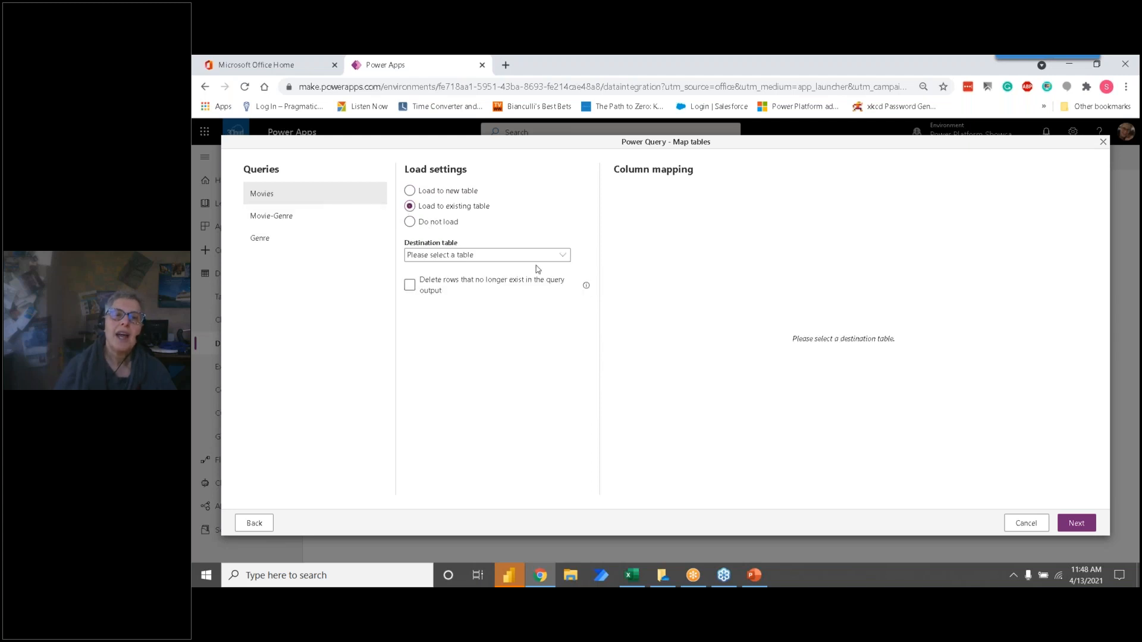
{"action": "left_click", "coordinate": [562, 257]}
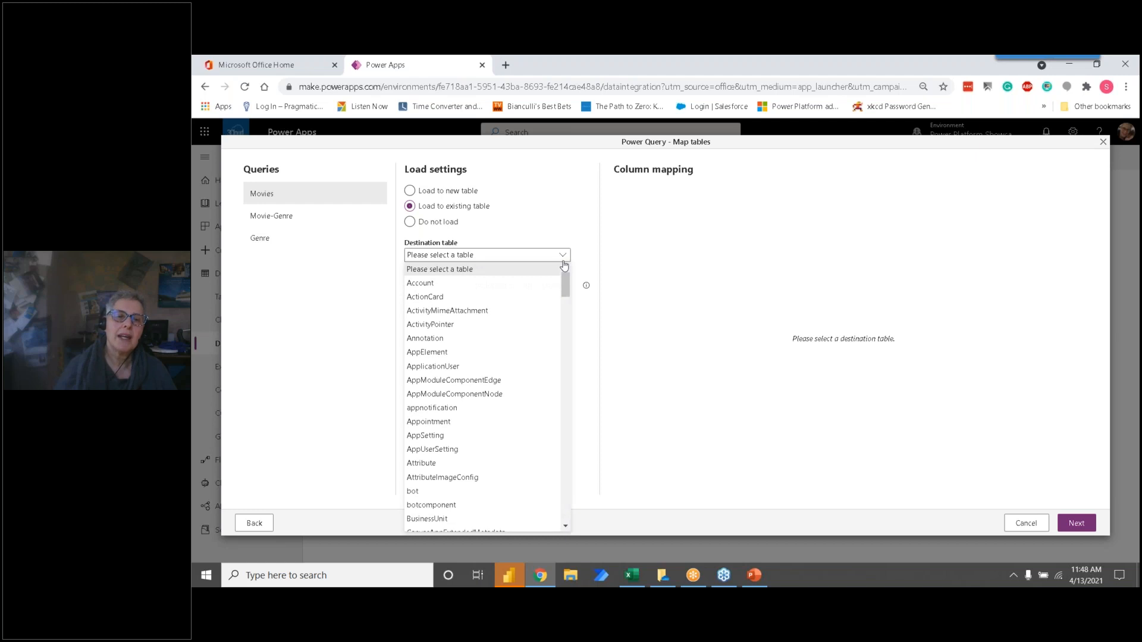
{"action": "scroll", "coordinate": [514, 338], "scroll_direction": "down", "scroll_amount": 10}
{"action": "scroll", "coordinate": [515, 341], "scroll_direction": "down", "scroll_amount": 5}
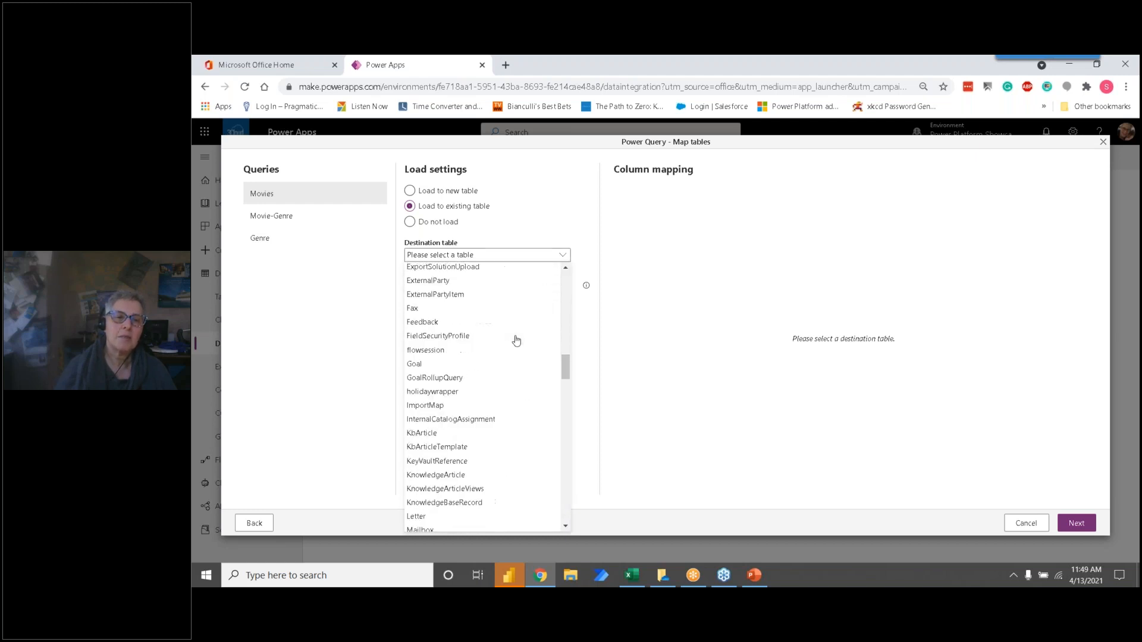
{"action": "scroll", "coordinate": [515, 340], "scroll_direction": "down", "scroll_amount": 10}
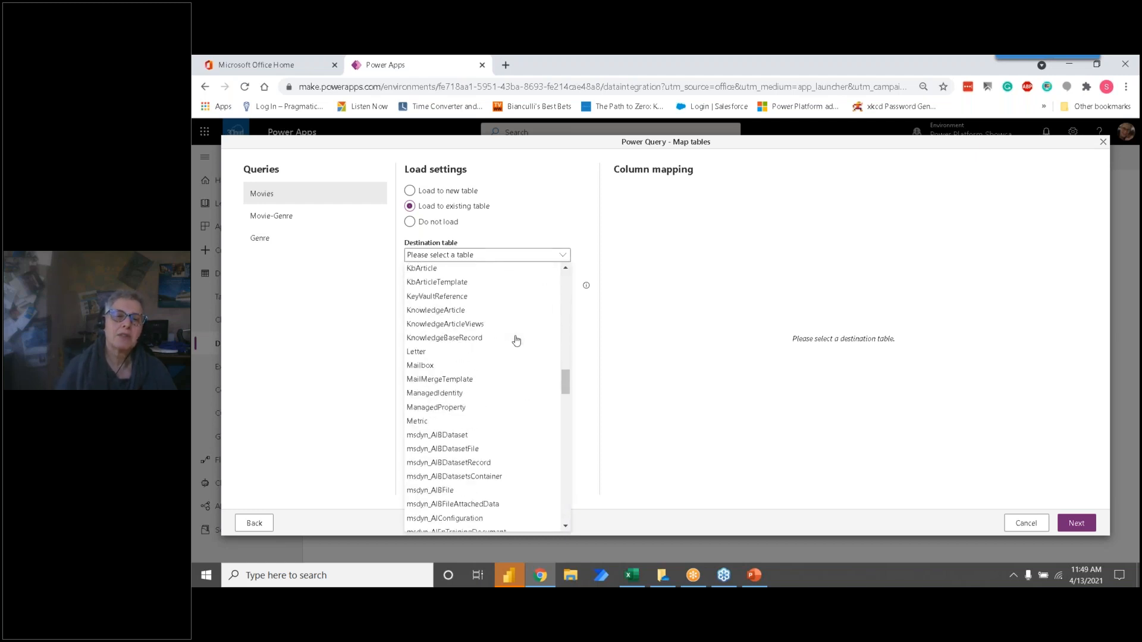
{"action": "scroll", "coordinate": [515, 340], "scroll_direction": "down", "scroll_amount": 4}
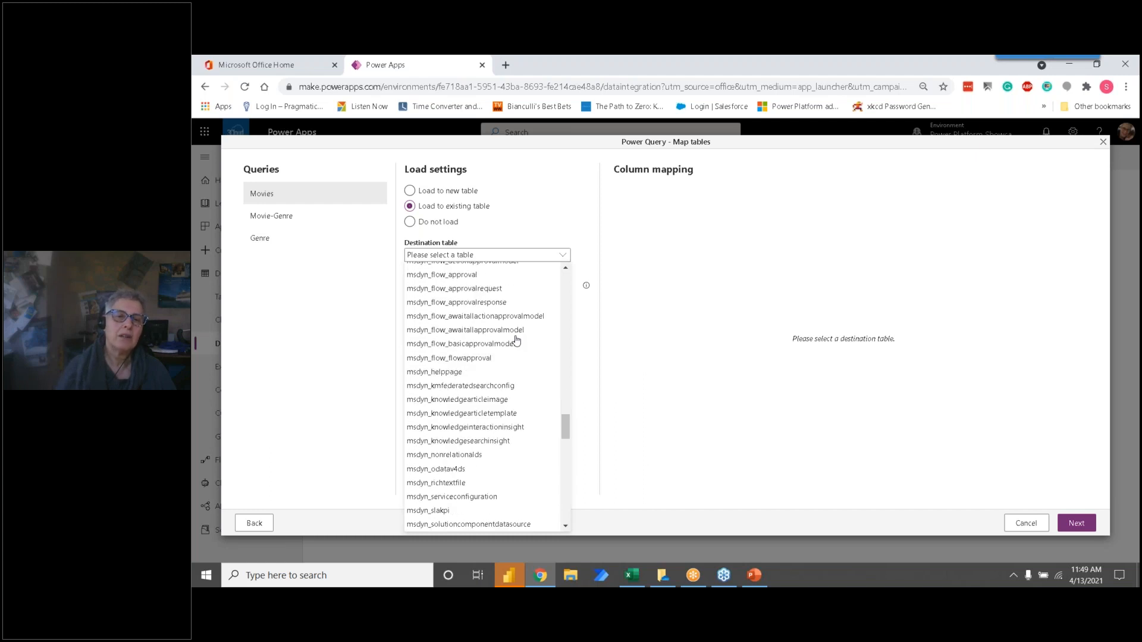
{"action": "scroll", "coordinate": [515, 341], "scroll_direction": "down", "scroll_amount": 6}
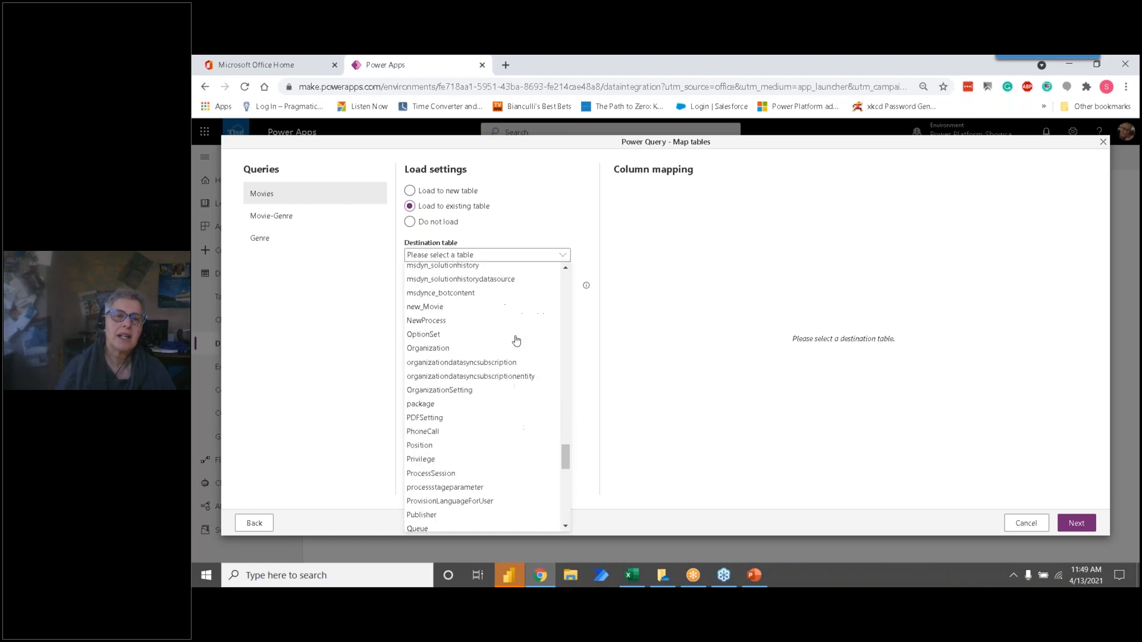
{"action": "left_click", "coordinate": [457, 307]}
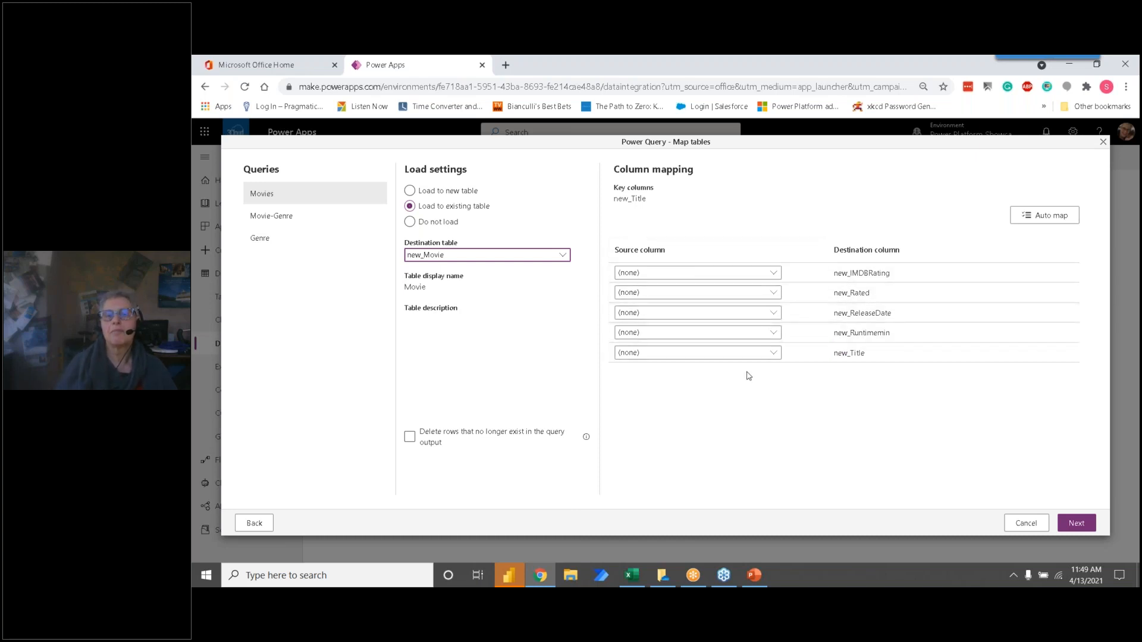
Step: Try to auto-map the Movies source columns to the destination columns of new_Movie
{"action": "left_click", "coordinate": [773, 274]}
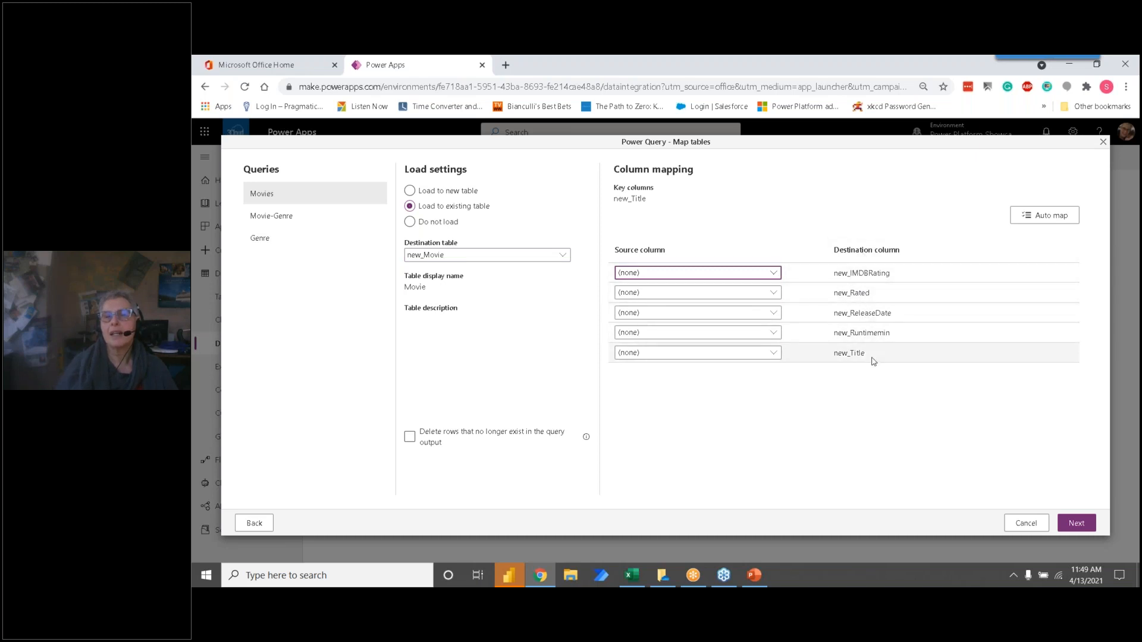
{"action": "left_click", "coordinate": [776, 276]}
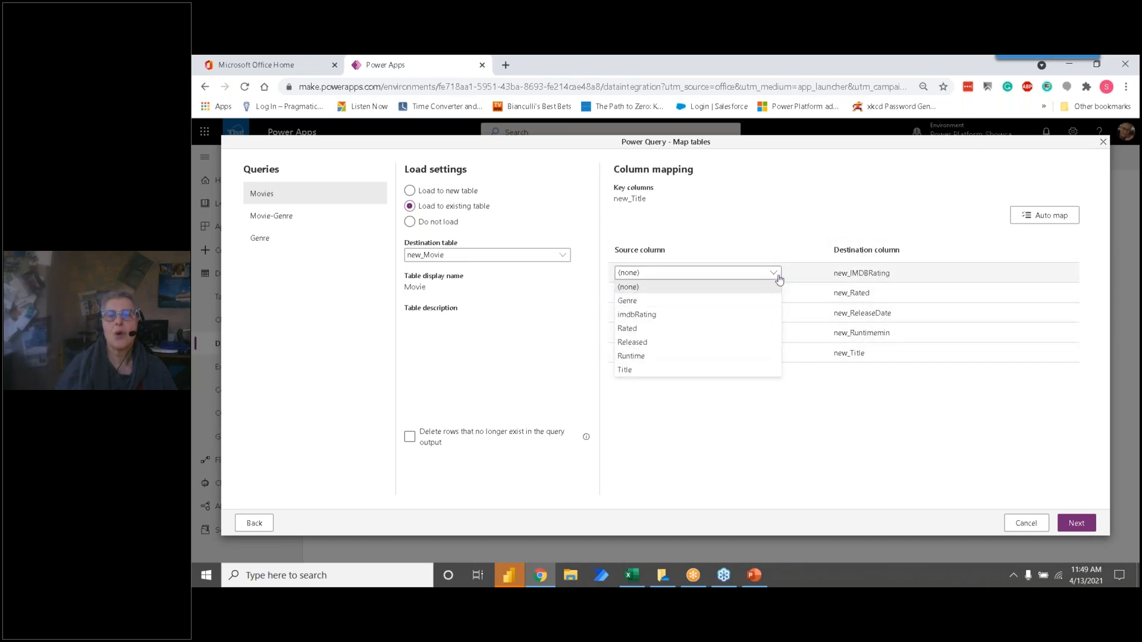
{"action": "left_click", "coordinate": [779, 277]}
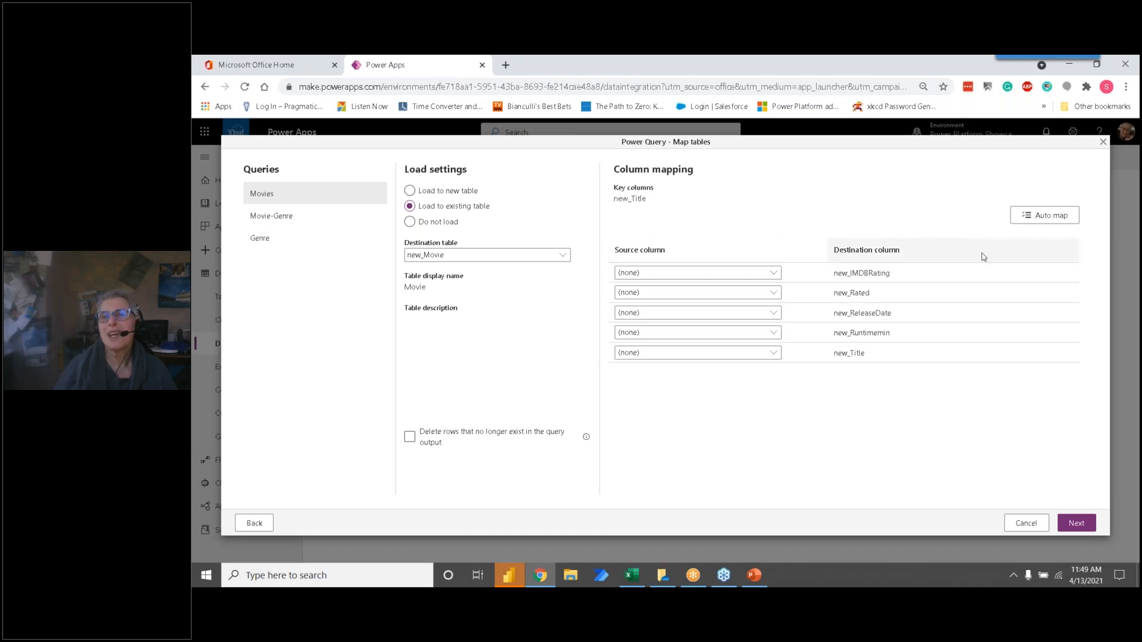
{"action": "left_click", "coordinate": [1047, 220]}
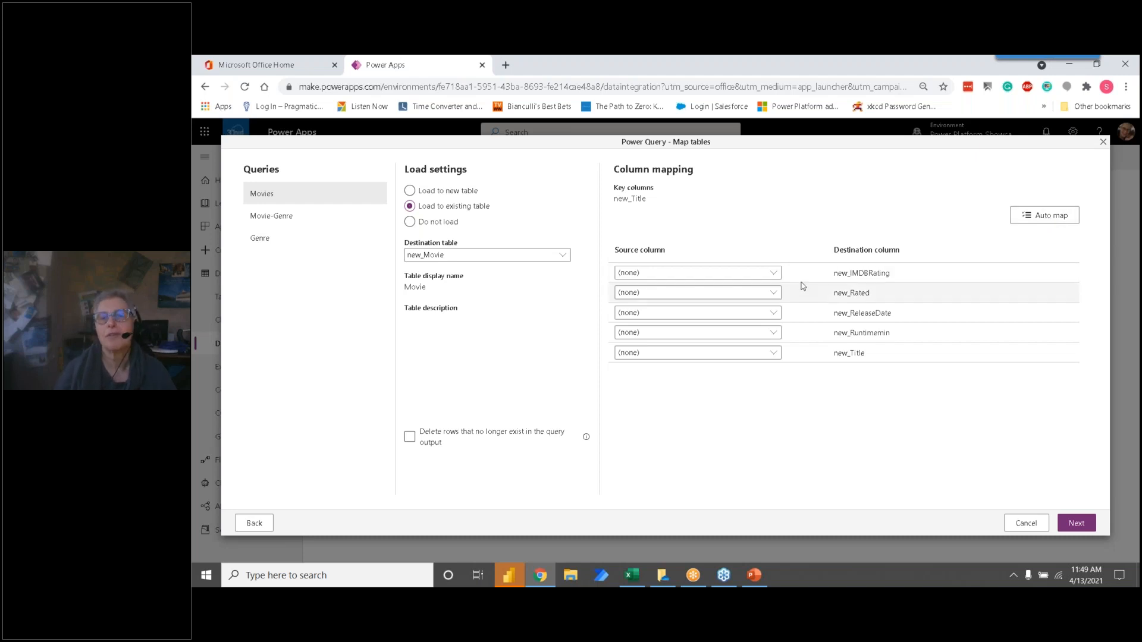
Step: Map the Movies source columns imdbRating, Rated, Released, Runtime and Title to new_IMDBRating, new_Rated, new_ReleaseDate, new_Runtimemin and new_Title
{"action": "left_click", "coordinate": [775, 275]}
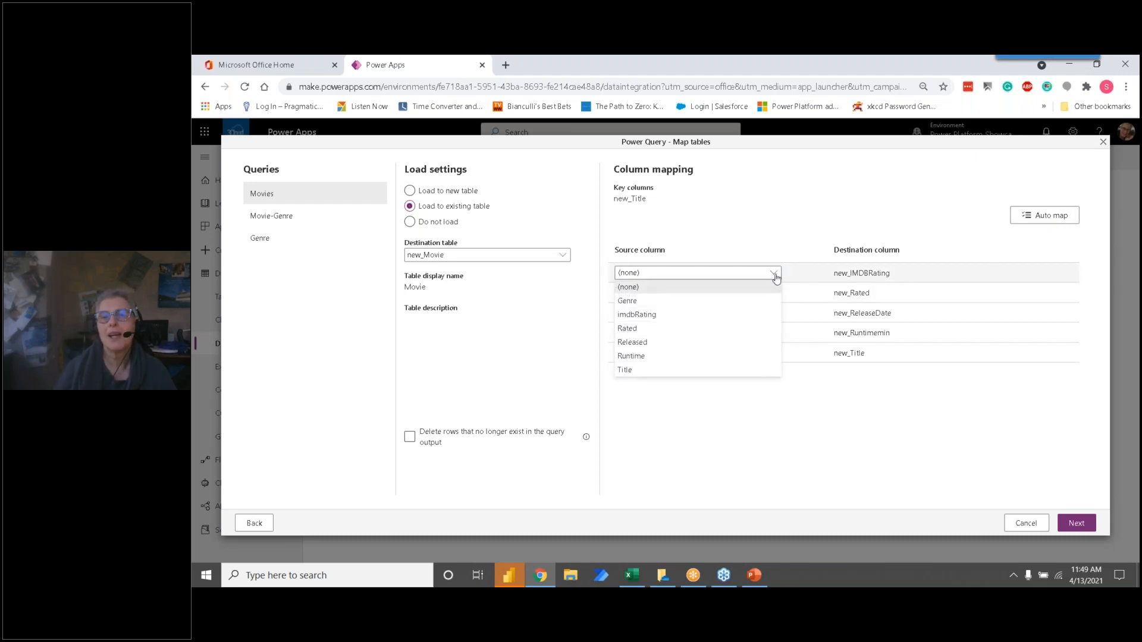
{"action": "left_click", "coordinate": [724, 321]}
{"action": "left_click", "coordinate": [772, 292]}
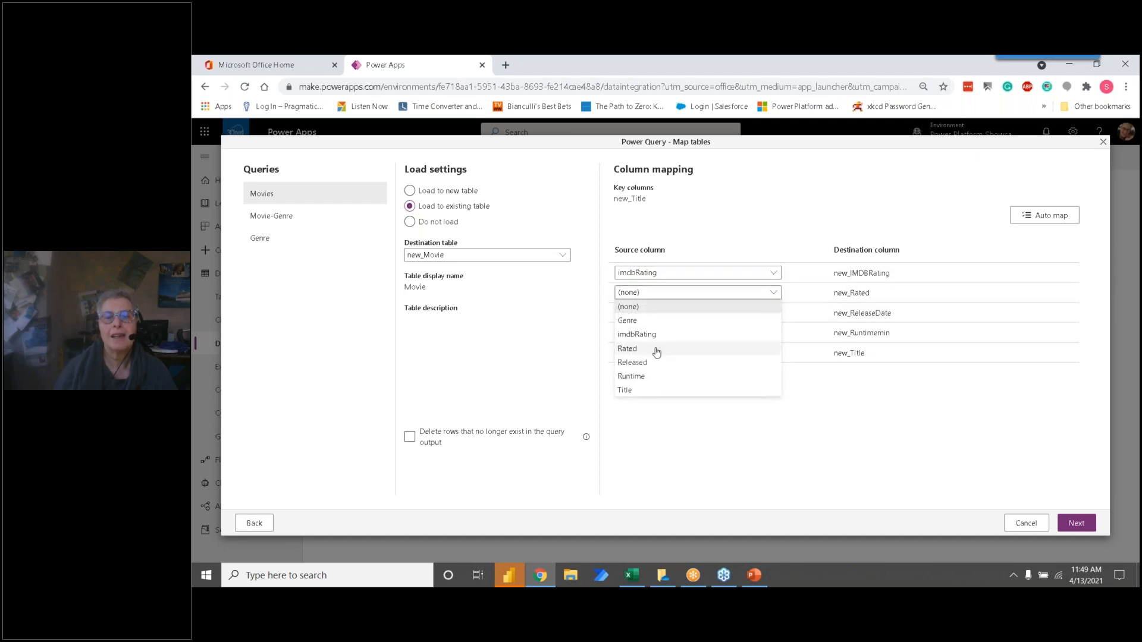
{"action": "left_click", "coordinate": [657, 351]}
{"action": "left_click", "coordinate": [771, 314]}
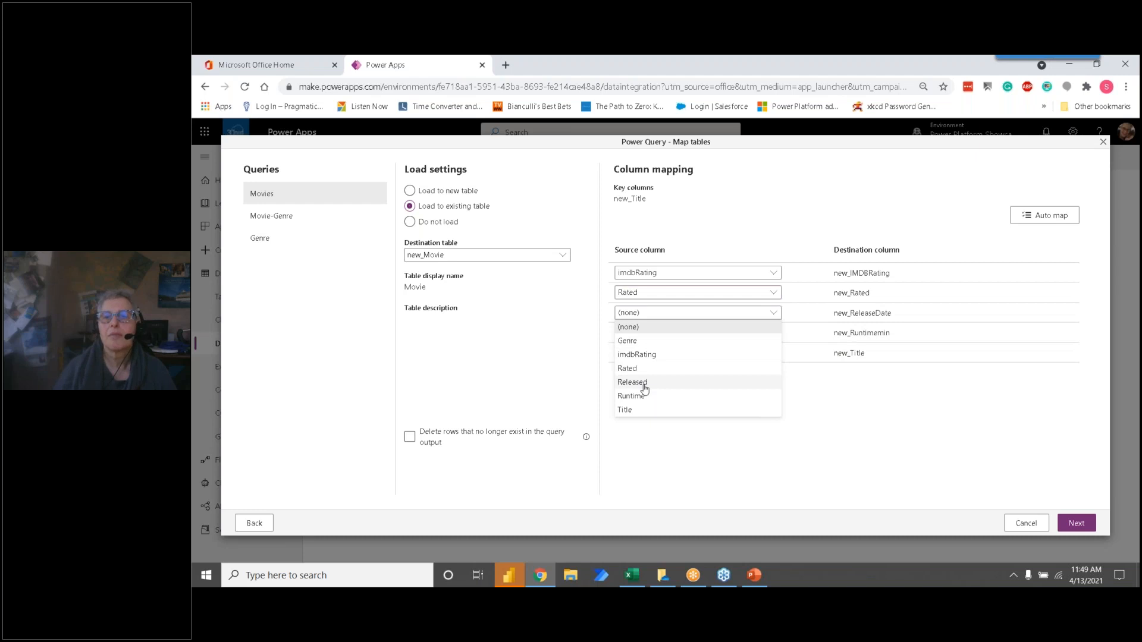
{"action": "left_click", "coordinate": [645, 388]}
{"action": "left_click", "coordinate": [773, 333]}
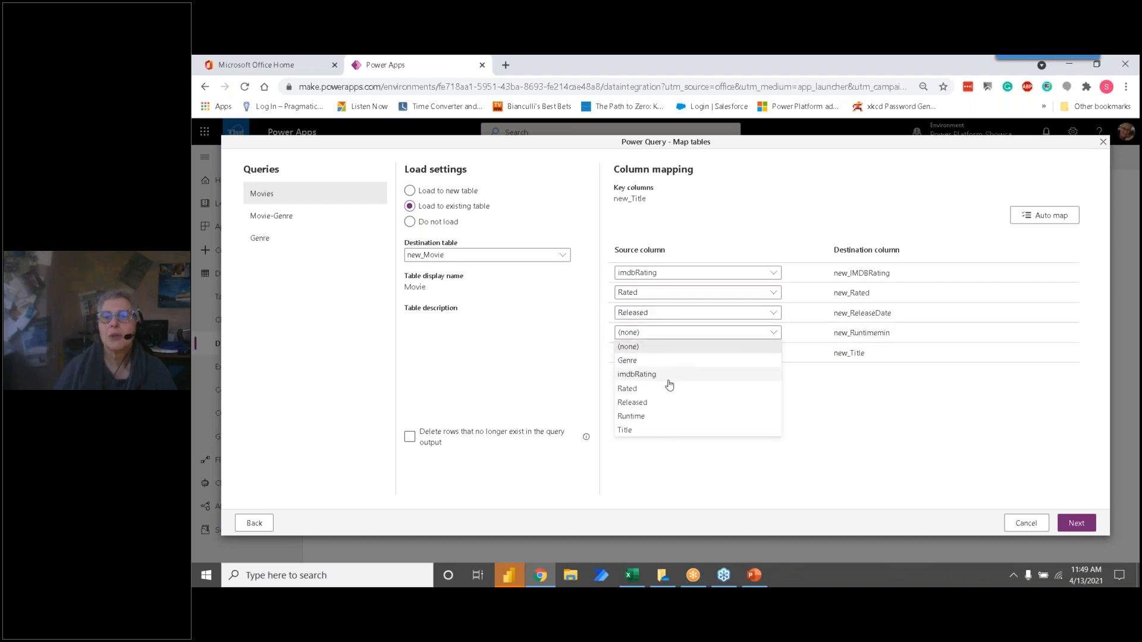
{"action": "left_click", "coordinate": [645, 418]}
{"action": "left_click", "coordinate": [774, 353]}
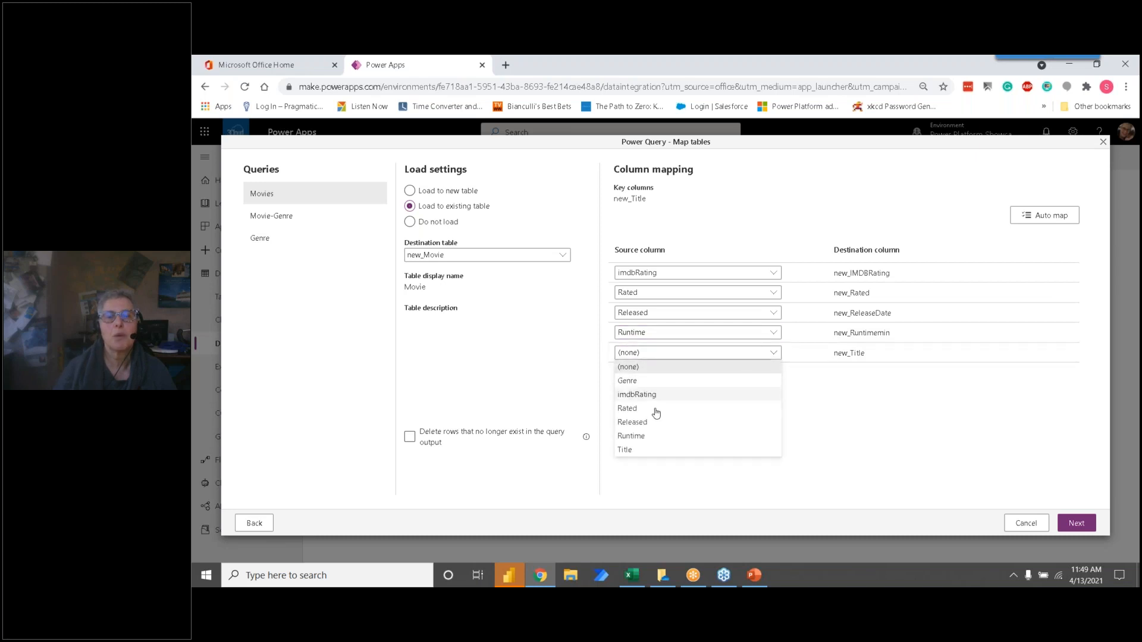
{"action": "left_click", "coordinate": [629, 449]}
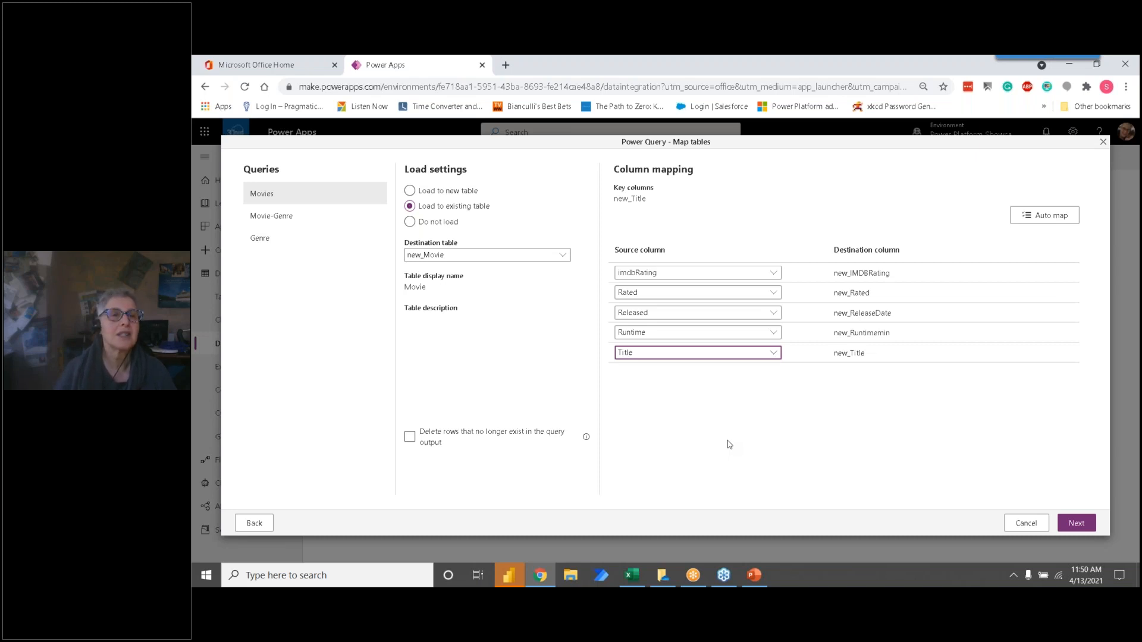
Step: Set the Movie-Genre query to load into the existing cs_MovieGenre table
{"action": "left_click", "coordinate": [283, 223]}
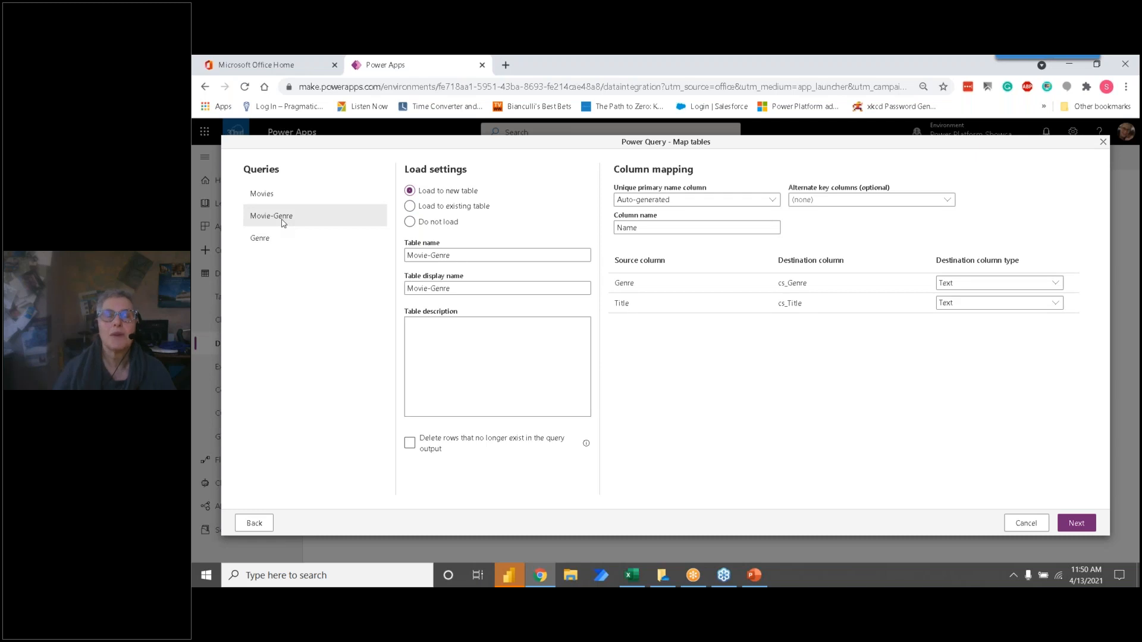
{"action": "left_click", "coordinate": [410, 207]}
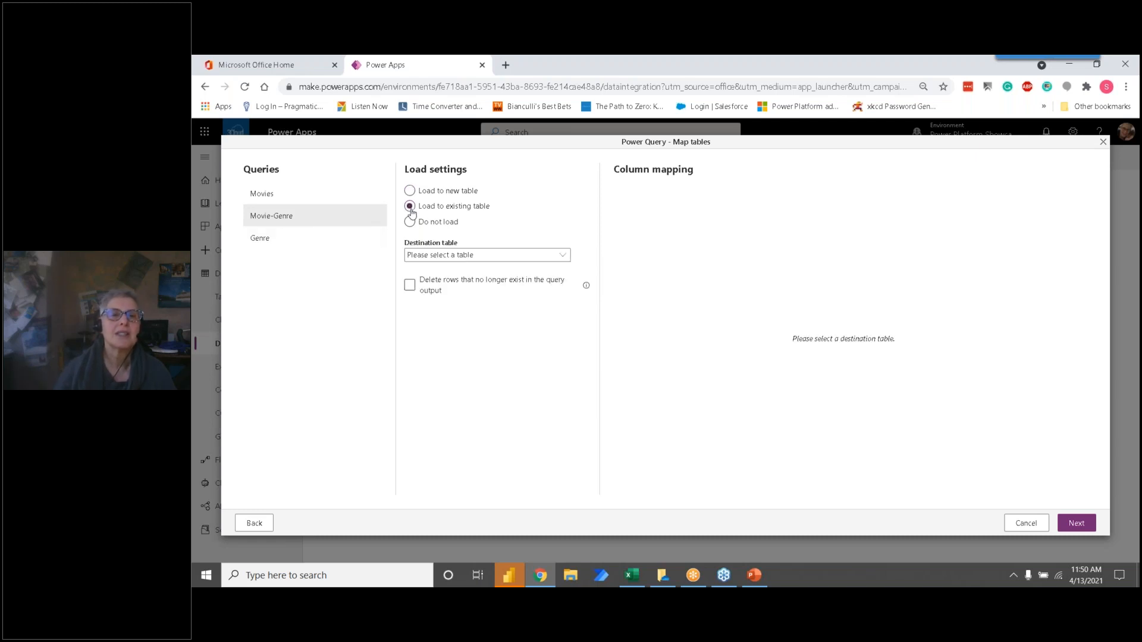
{"action": "left_click", "coordinate": [464, 256]}
{"action": "scroll", "coordinate": [469, 375], "scroll_direction": "down", "scroll_amount": 3}
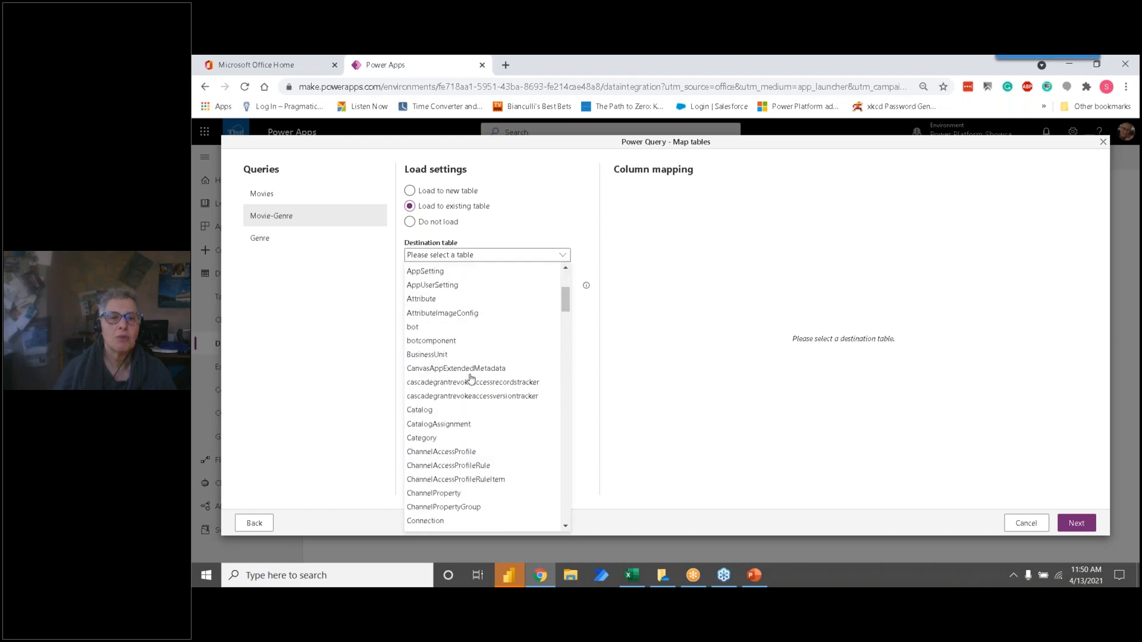
{"action": "scroll", "coordinate": [470, 377], "scroll_direction": "down", "scroll_amount": 5}
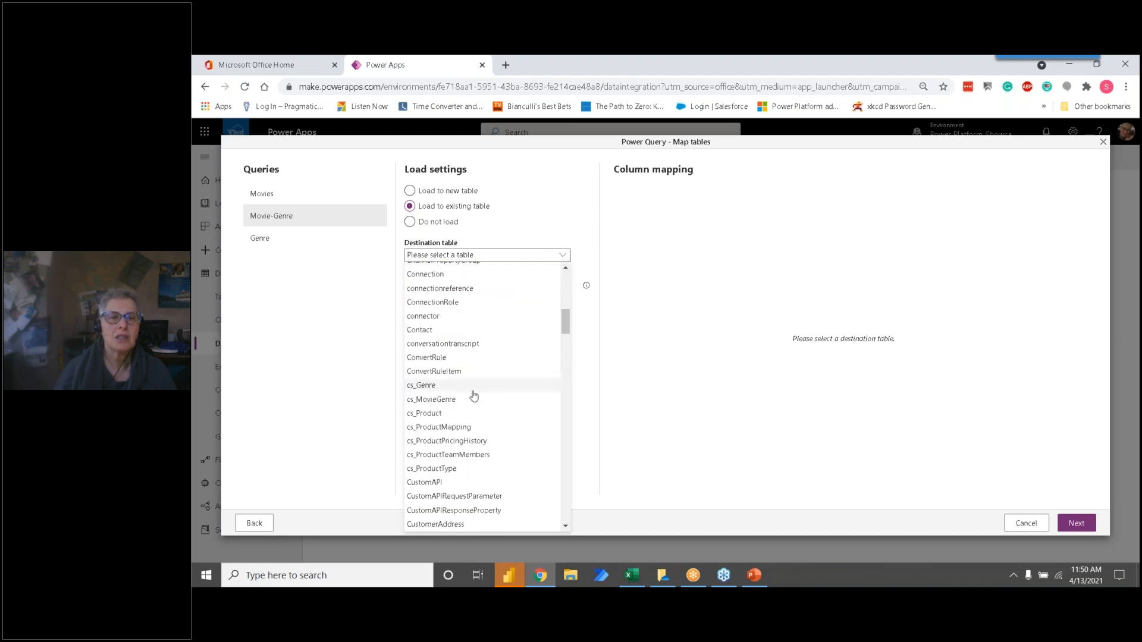
{"action": "left_click", "coordinate": [461, 401]}
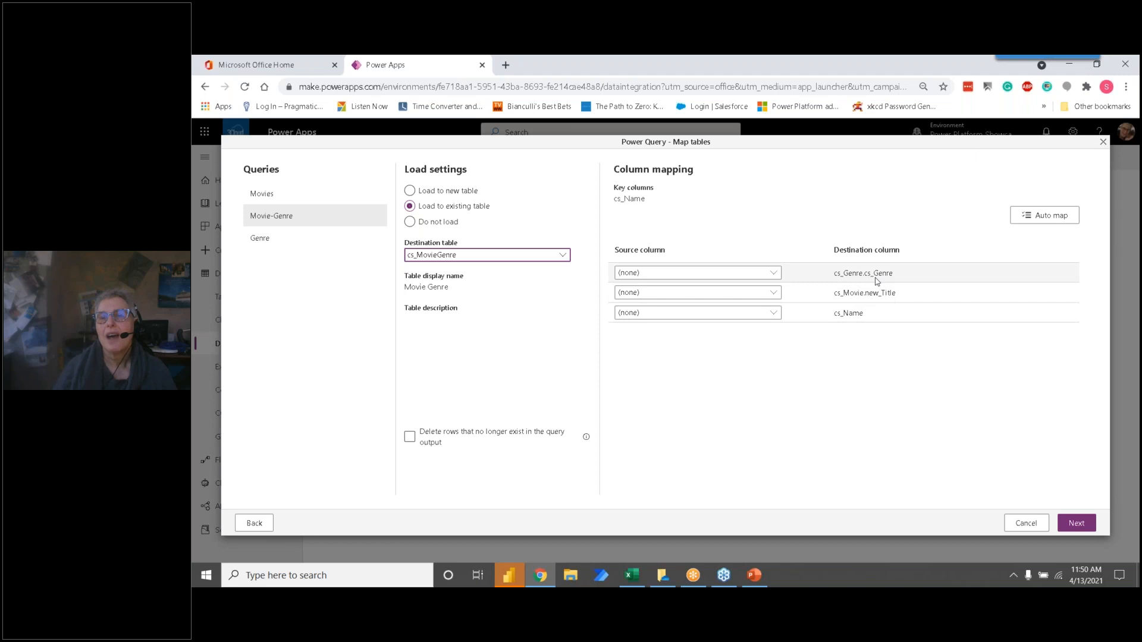
Step: Map Movie-Genre's Genre column to both cs_Genre.cs_Genre and cs_Movie.new_Title, and its Title column to cs_Name
{"action": "left_click", "coordinate": [773, 273]}
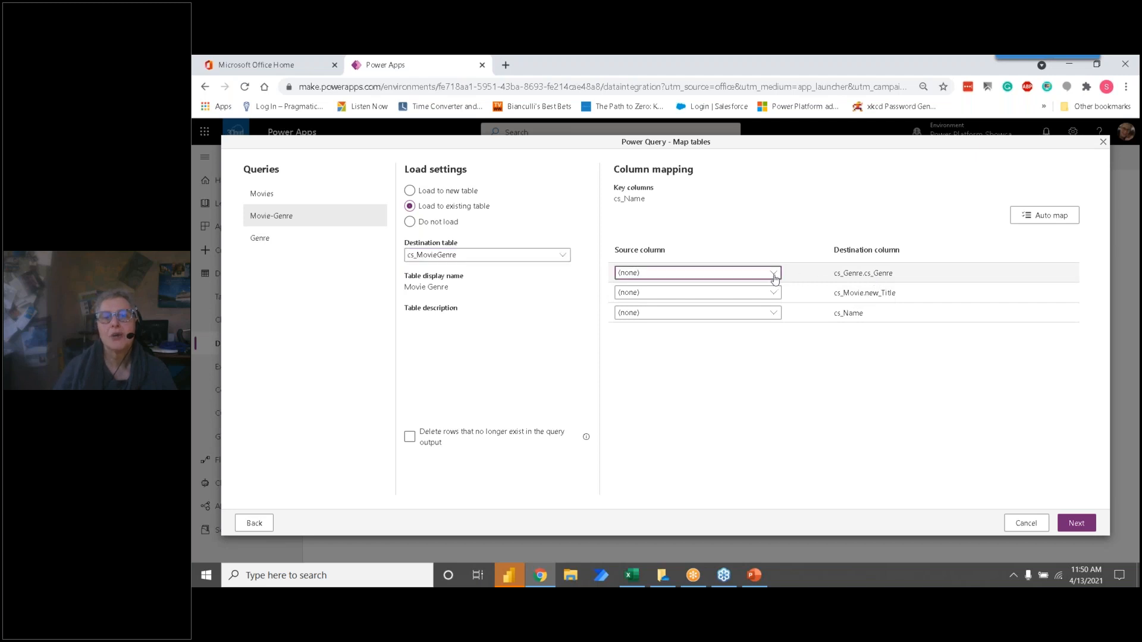
{"action": "left_click", "coordinate": [684, 302]}
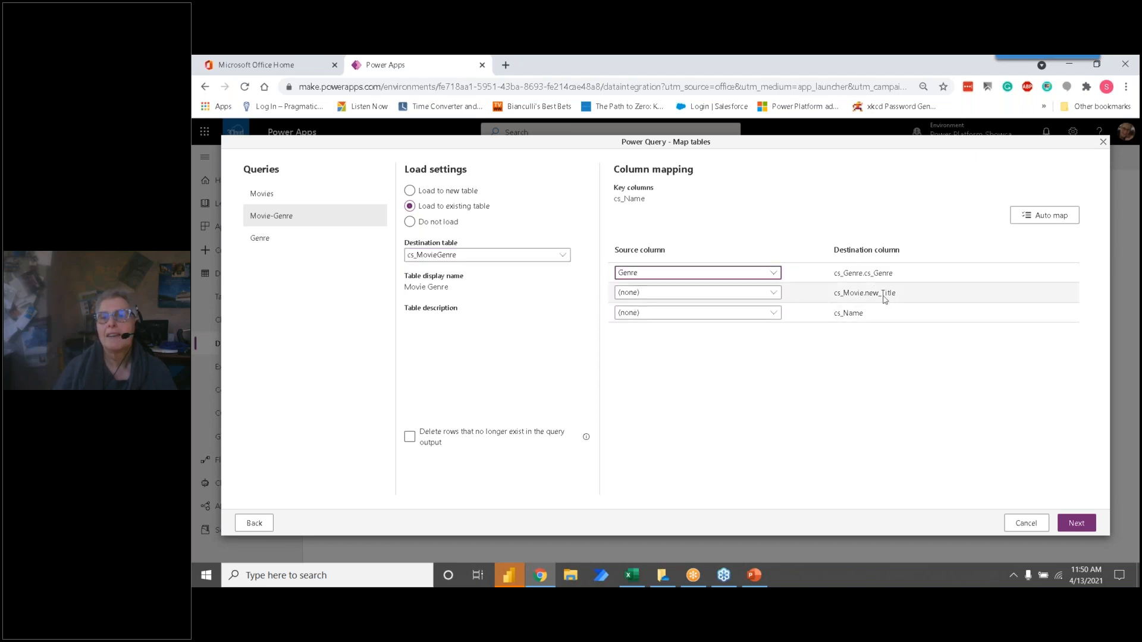
{"action": "left_click", "coordinate": [779, 292]}
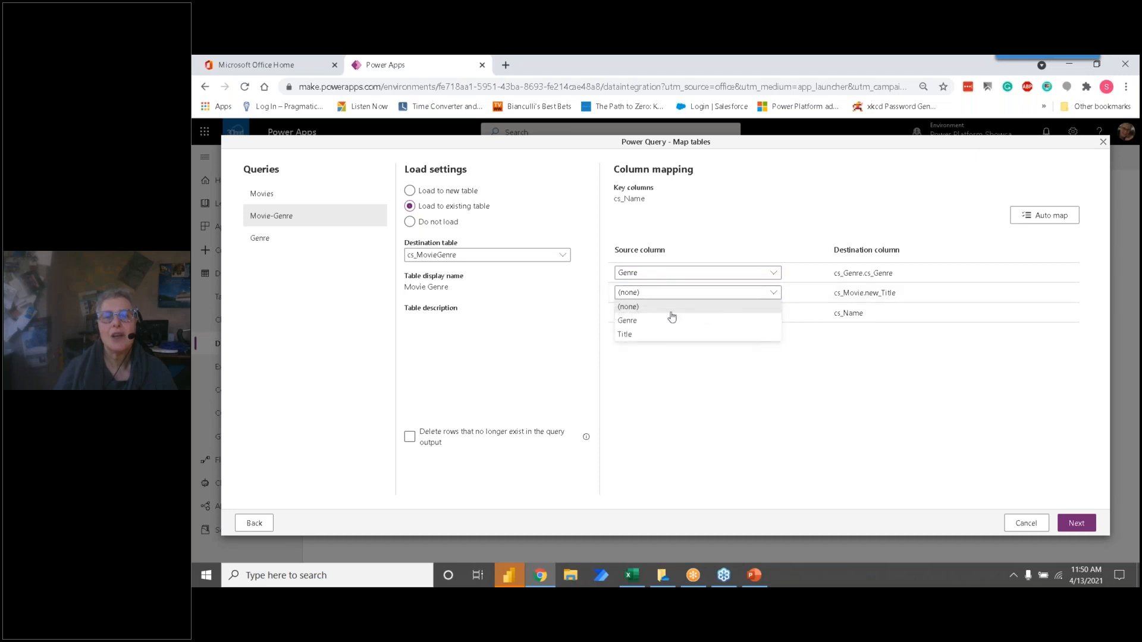
{"action": "left_click", "coordinate": [646, 324]}
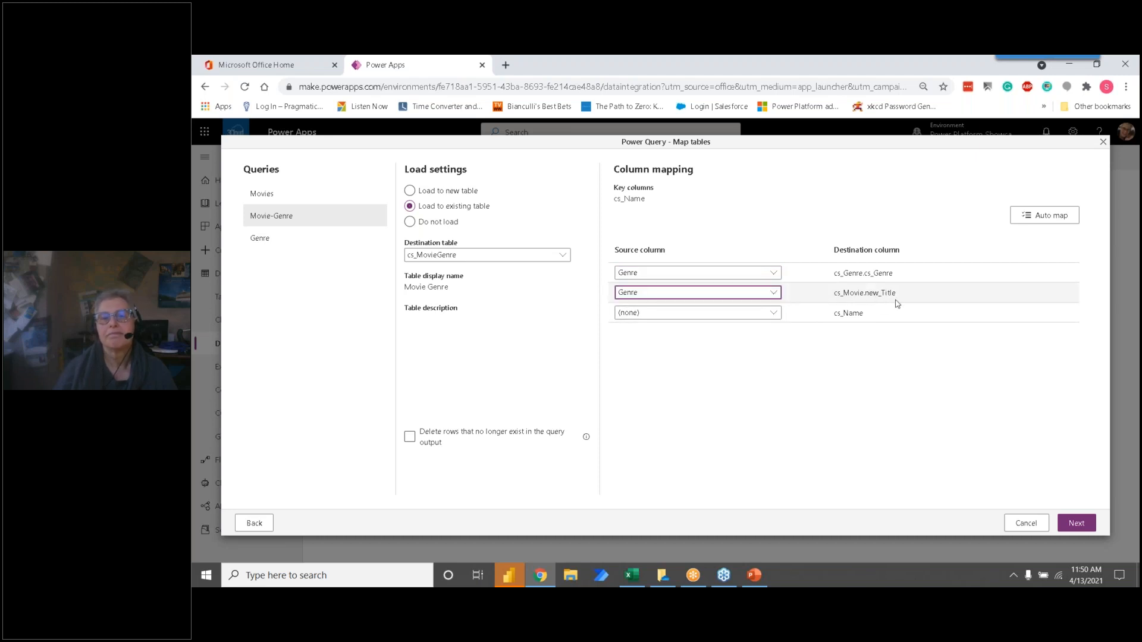
{"action": "left_click", "coordinate": [774, 313]}
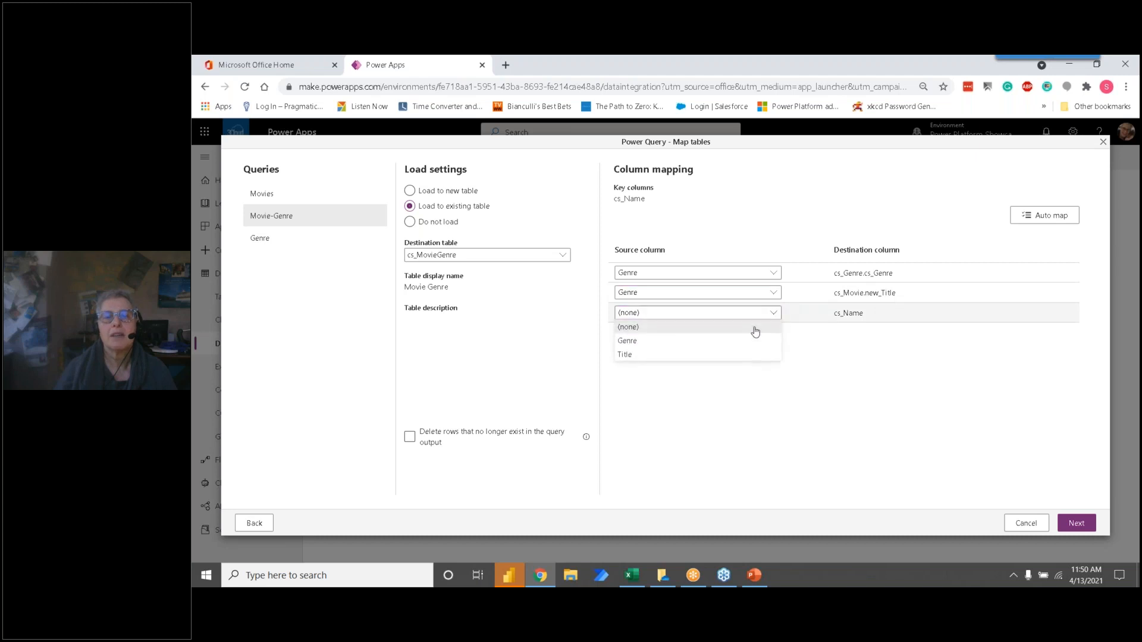
{"action": "left_click", "coordinate": [655, 354]}
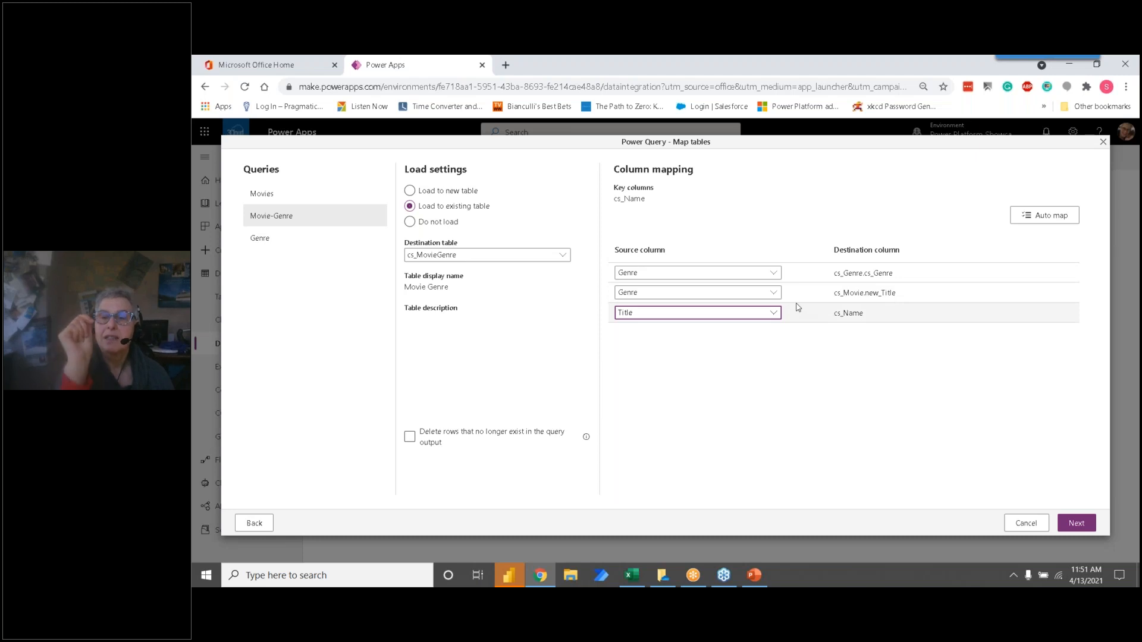
Step: Load the Genre query into the existing cs_Genre table and map its Genre source column to cs_Genre
{"action": "left_click", "coordinate": [277, 242]}
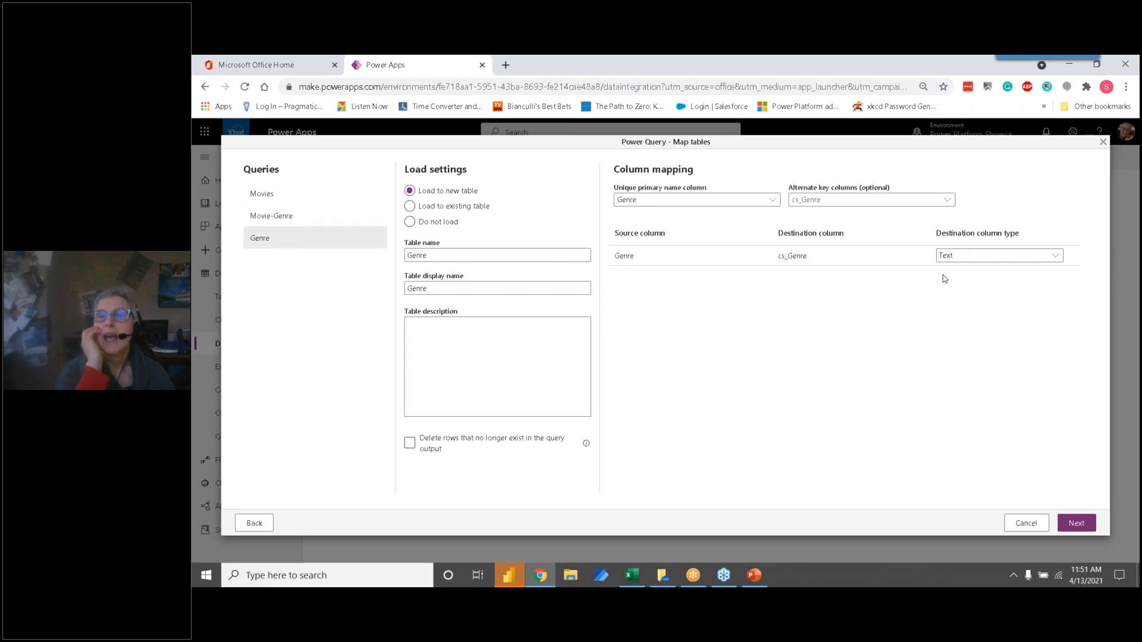
{"action": "left_click", "coordinate": [409, 206]}
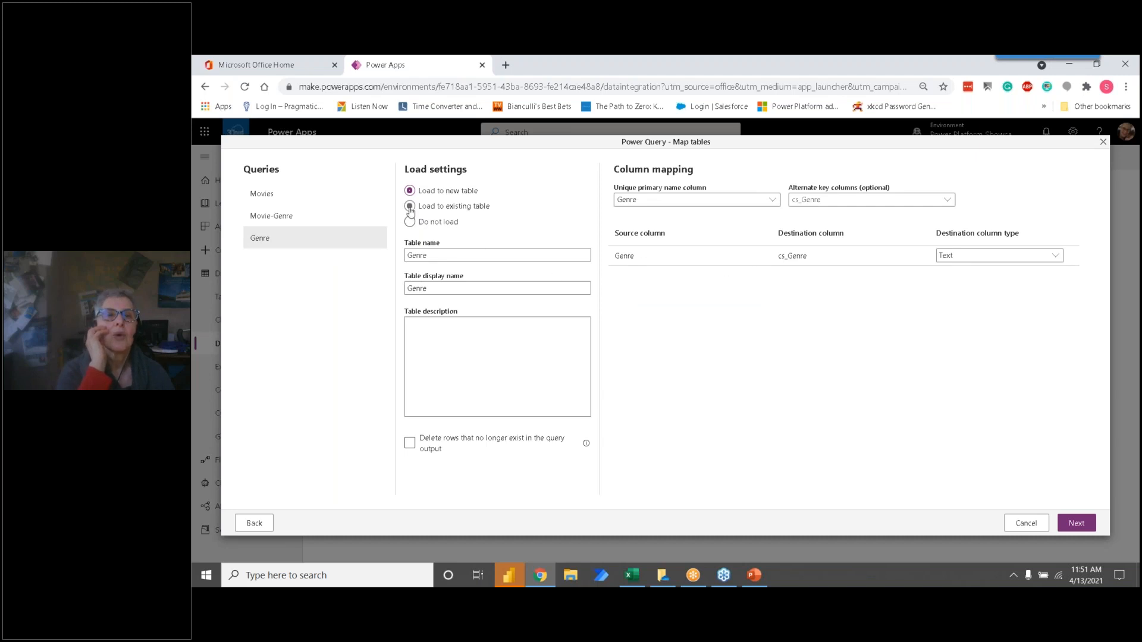
{"action": "left_click", "coordinate": [449, 254]}
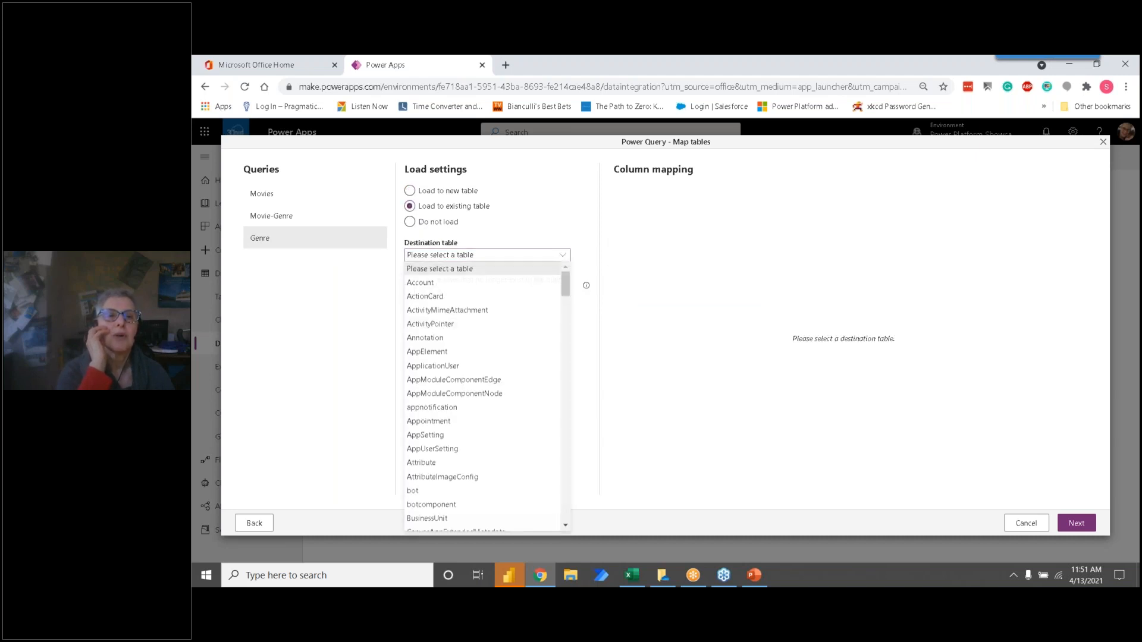
{"action": "scroll", "coordinate": [461, 404], "scroll_direction": "down", "scroll_amount": 3}
{"action": "scroll", "coordinate": [462, 404], "scroll_direction": "down", "scroll_amount": 4}
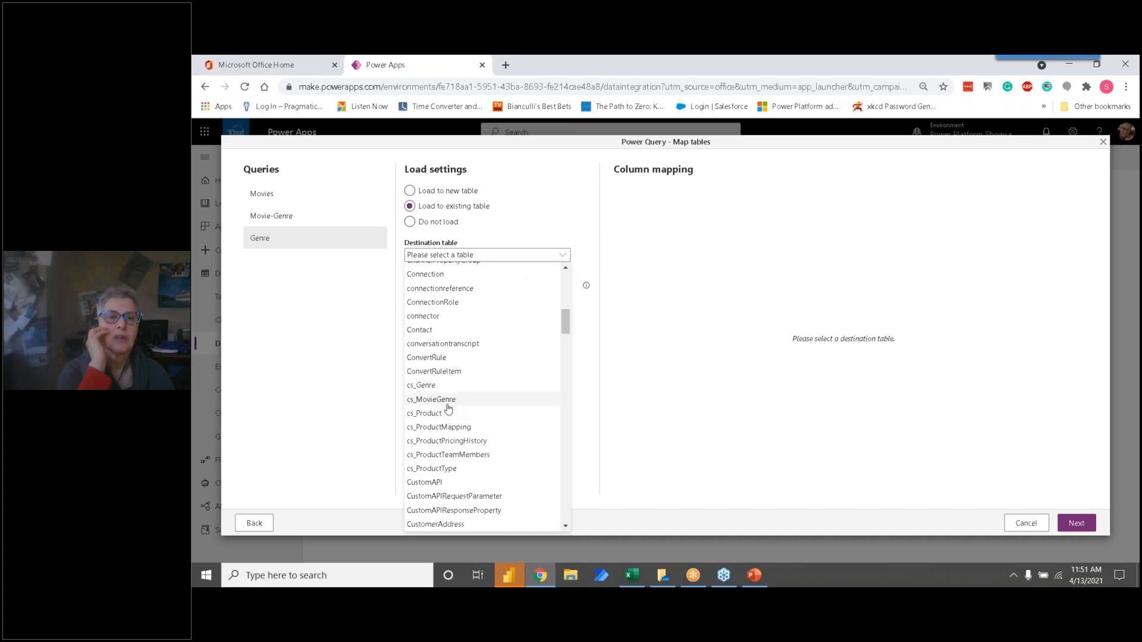
{"action": "left_click", "coordinate": [443, 386]}
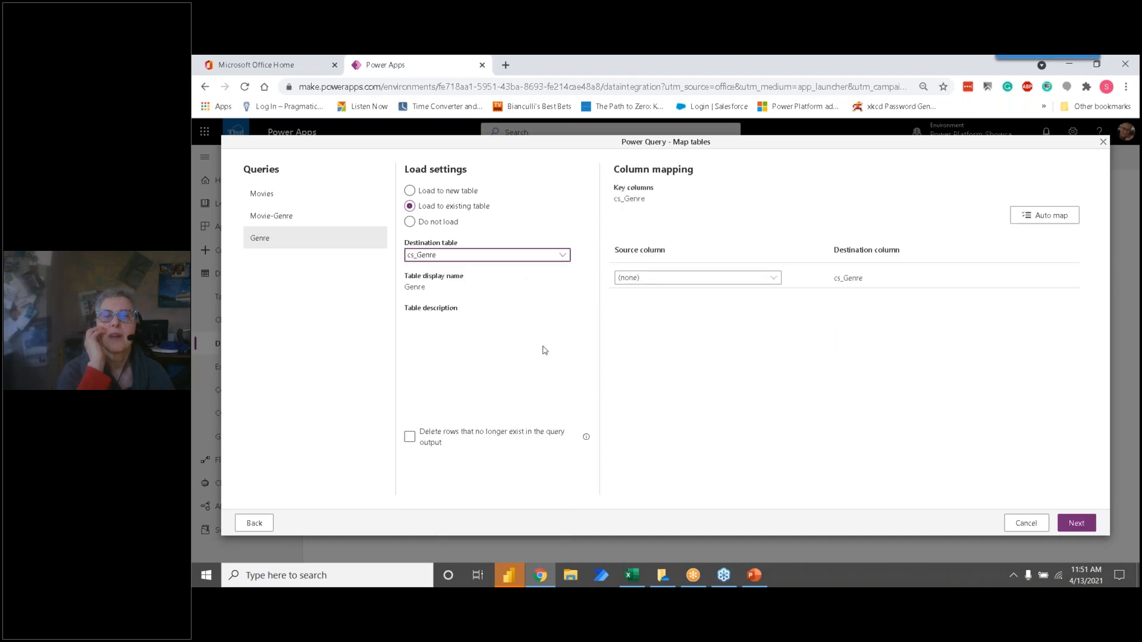
{"action": "left_click", "coordinate": [738, 279]}
{"action": "left_click", "coordinate": [711, 304]}
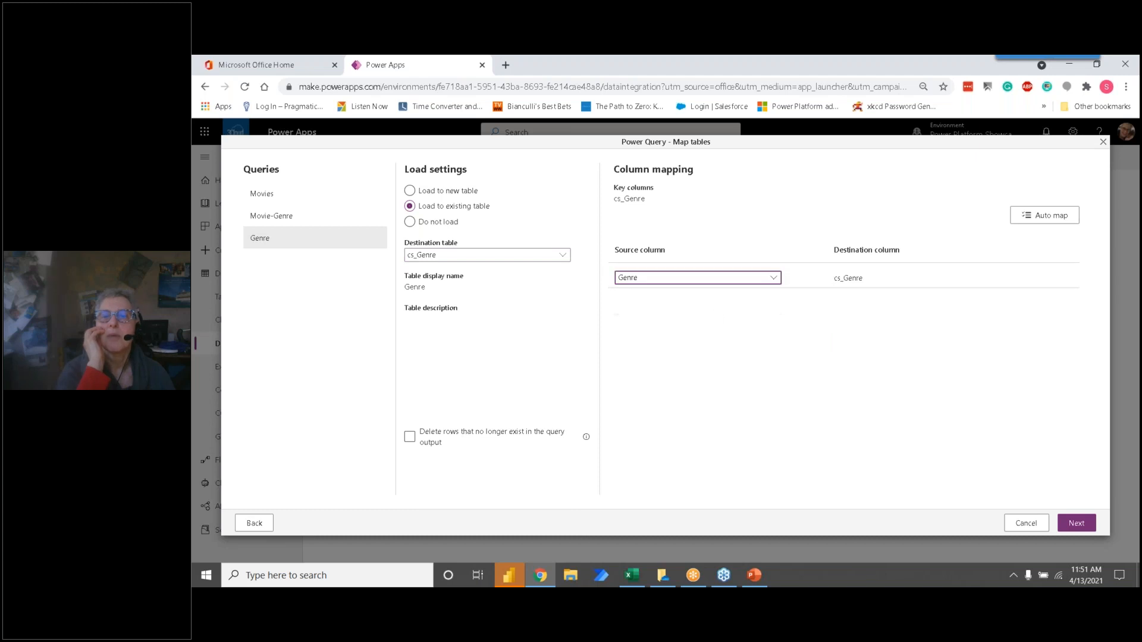
Step: Proceed to the refresh settings, choose manual refresh with failure notification to the dataflow owner, and create the dataflow
{"action": "left_click", "coordinate": [1070, 524]}
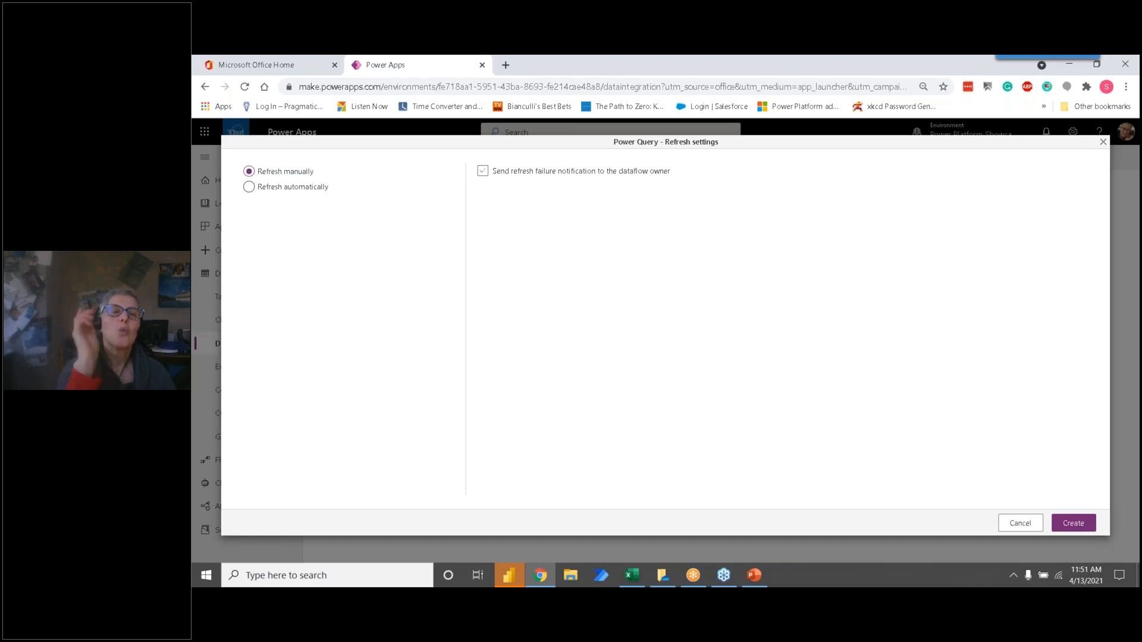
{"action": "left_click", "coordinate": [250, 187]}
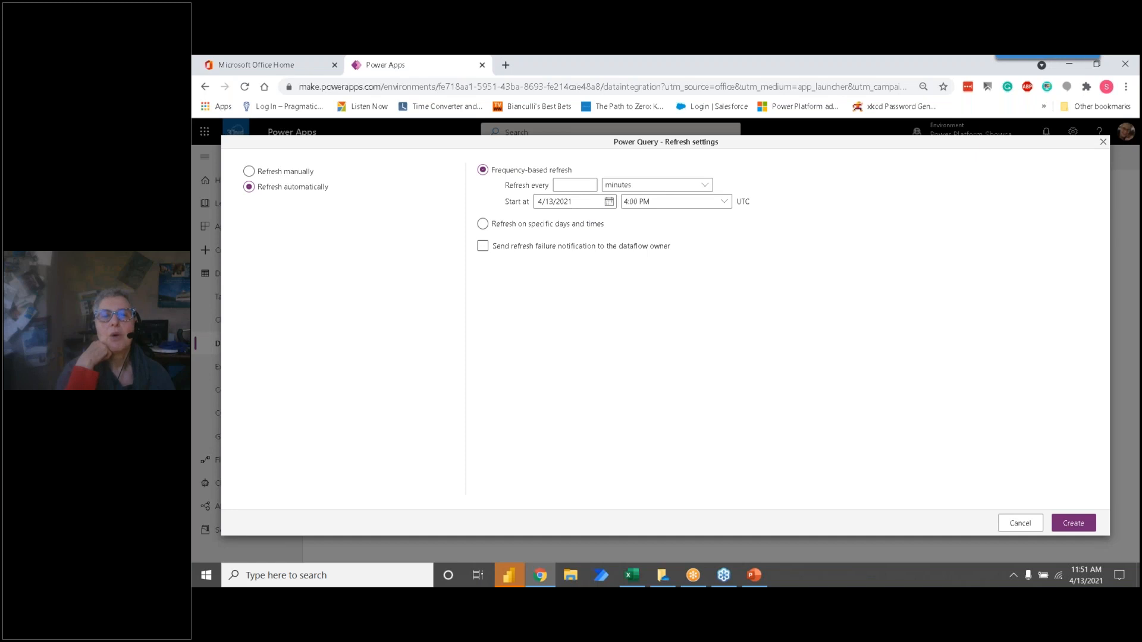
{"action": "left_click", "coordinate": [249, 172]}
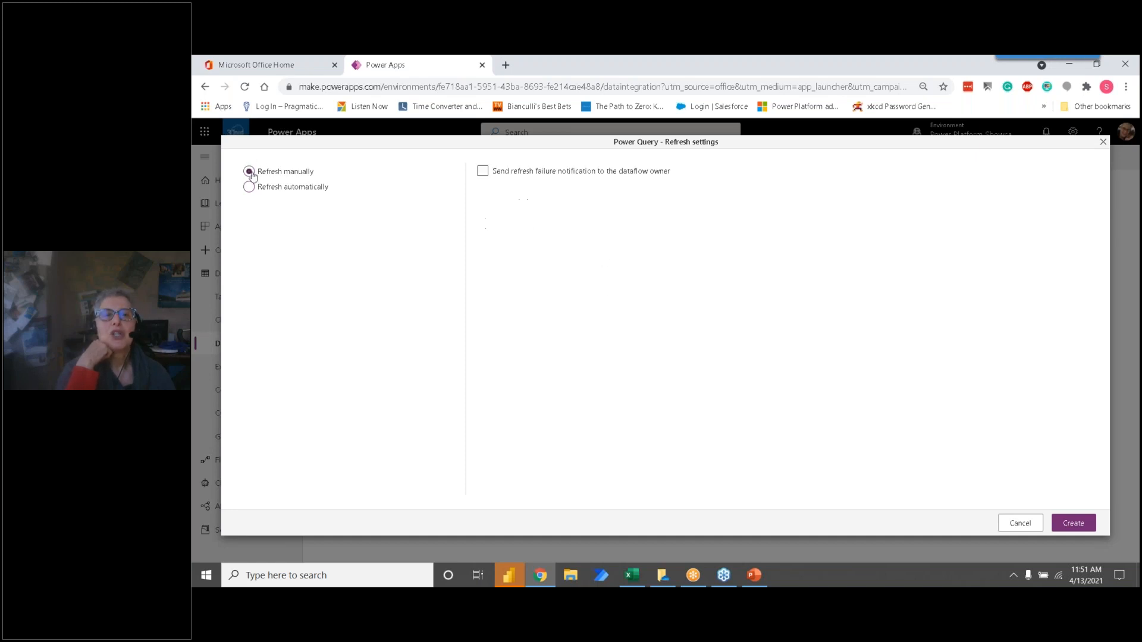
{"action": "left_click", "coordinate": [483, 172]}
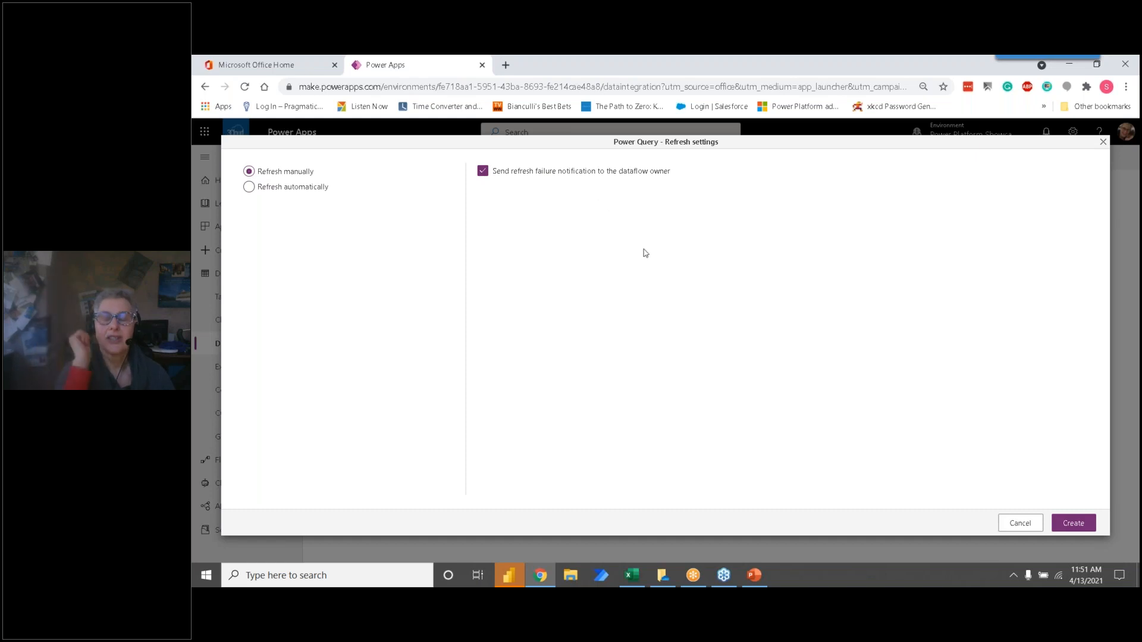
{"action": "left_click", "coordinate": [1073, 525]}
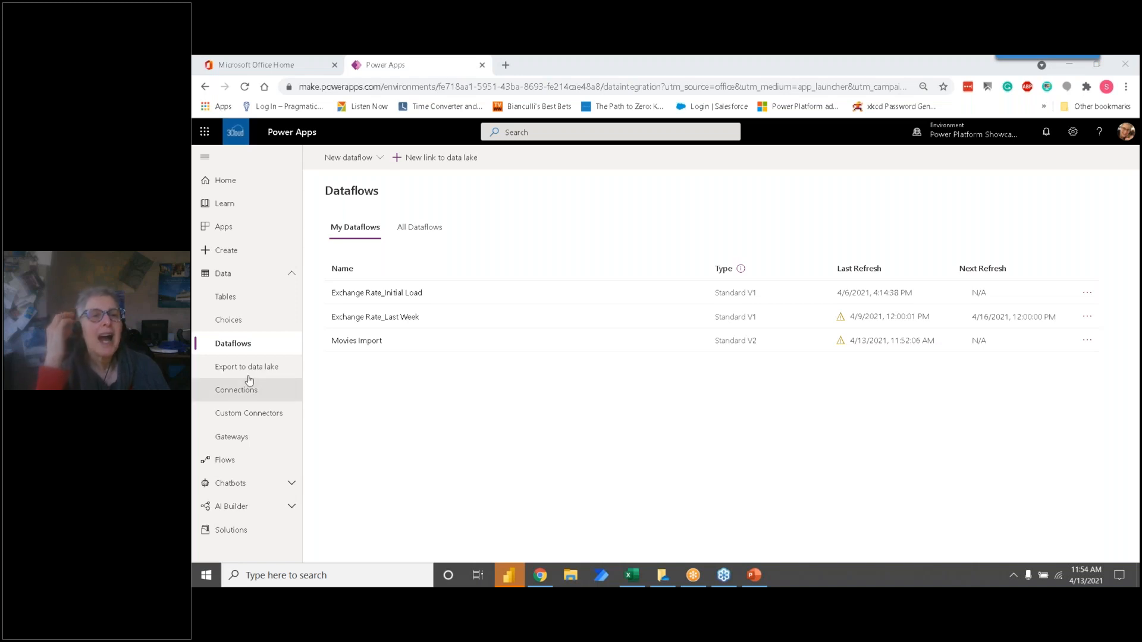
Step: Open the Importing data using Dataflows Webinar solution and examine which component types can be created or added from existing ones, including dataflows
{"action": "left_click", "coordinate": [246, 537]}
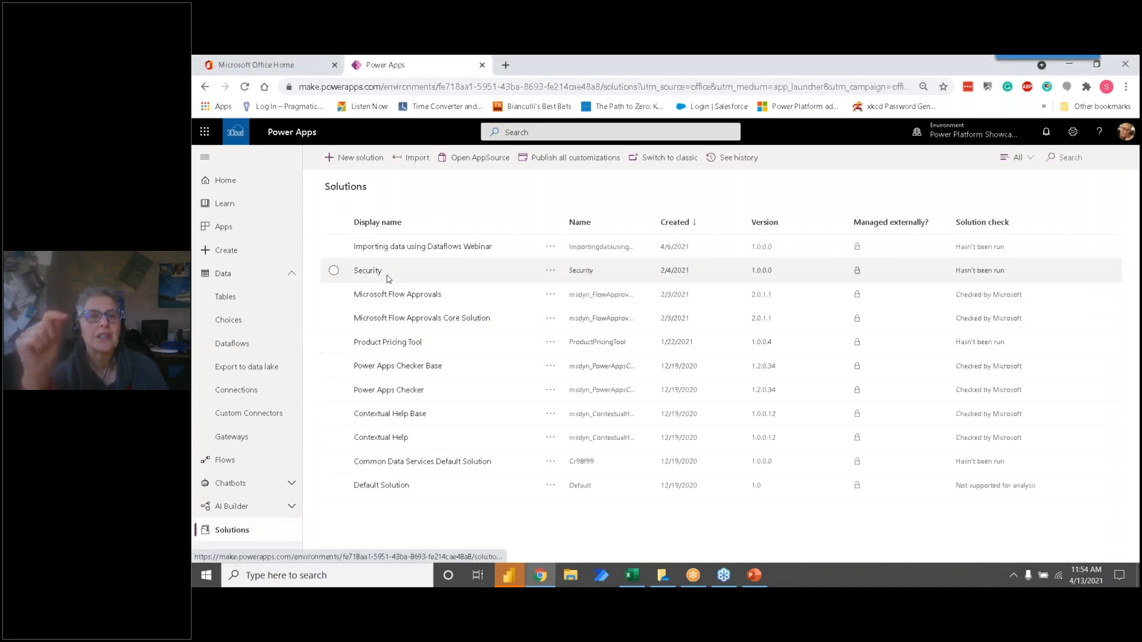
{"action": "left_click", "coordinate": [402, 251]}
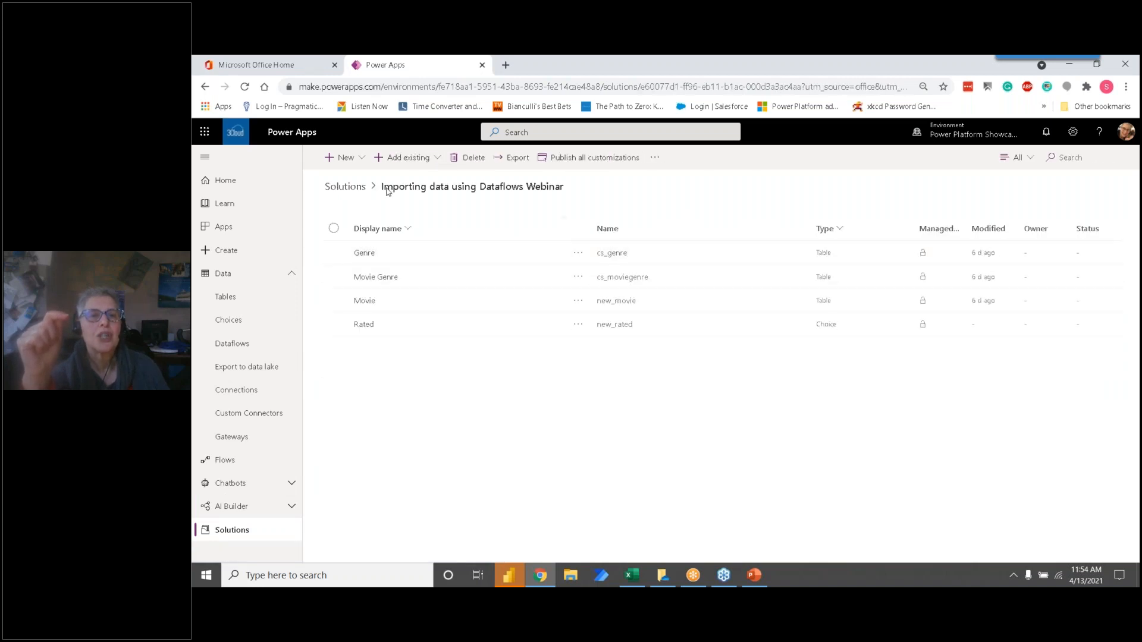
{"action": "left_click", "coordinate": [351, 159]}
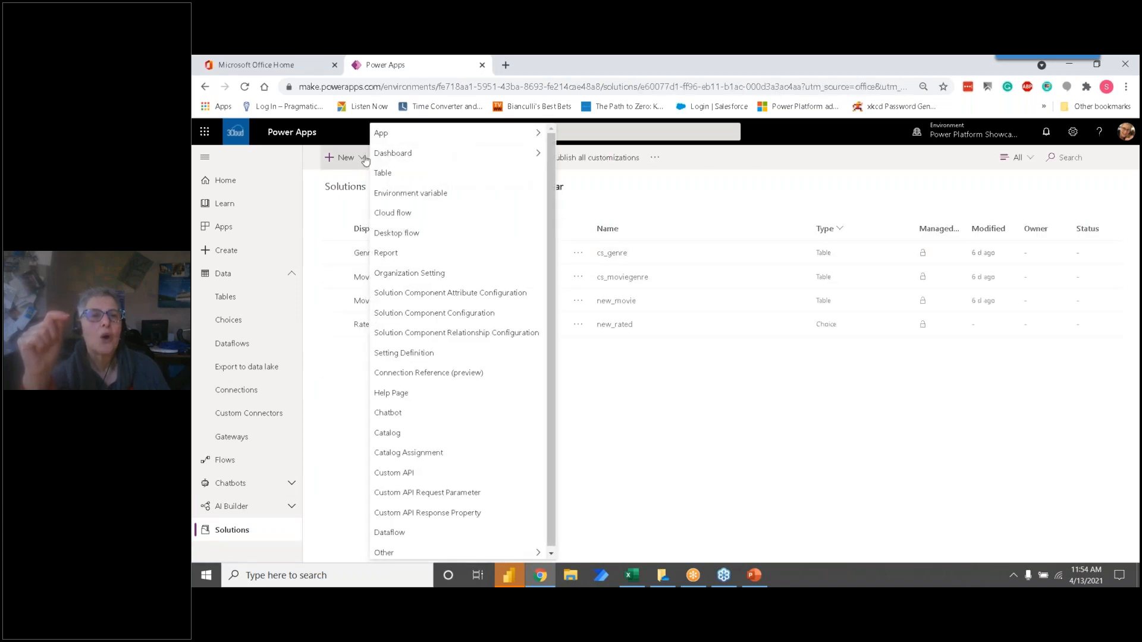
{"action": "left_click", "coordinate": [340, 188]}
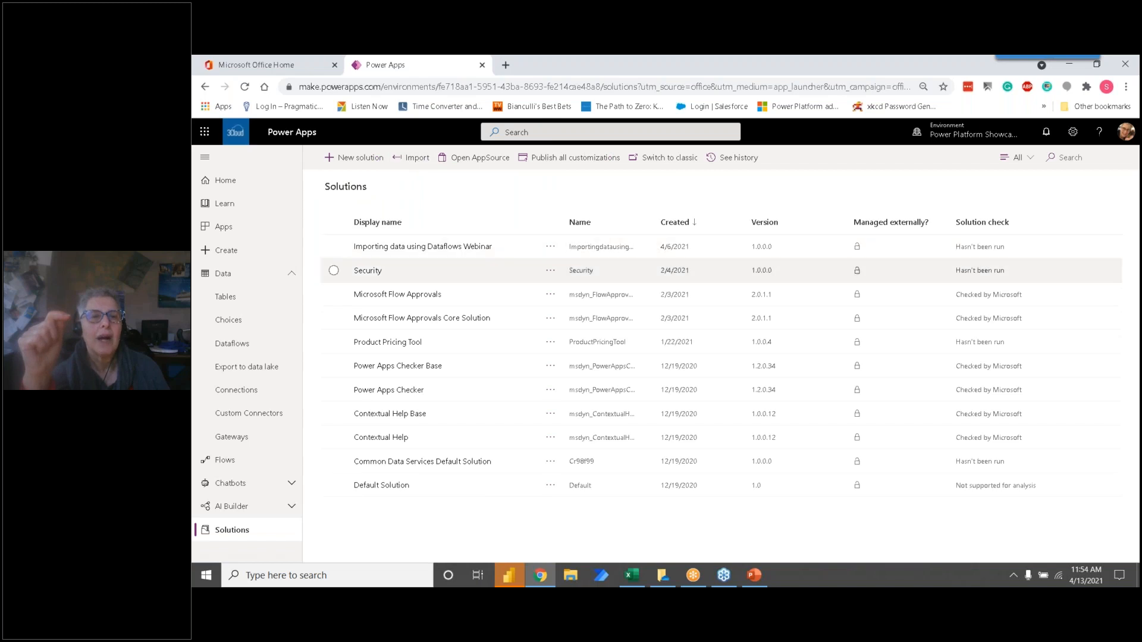
{"action": "left_click", "coordinate": [390, 246]}
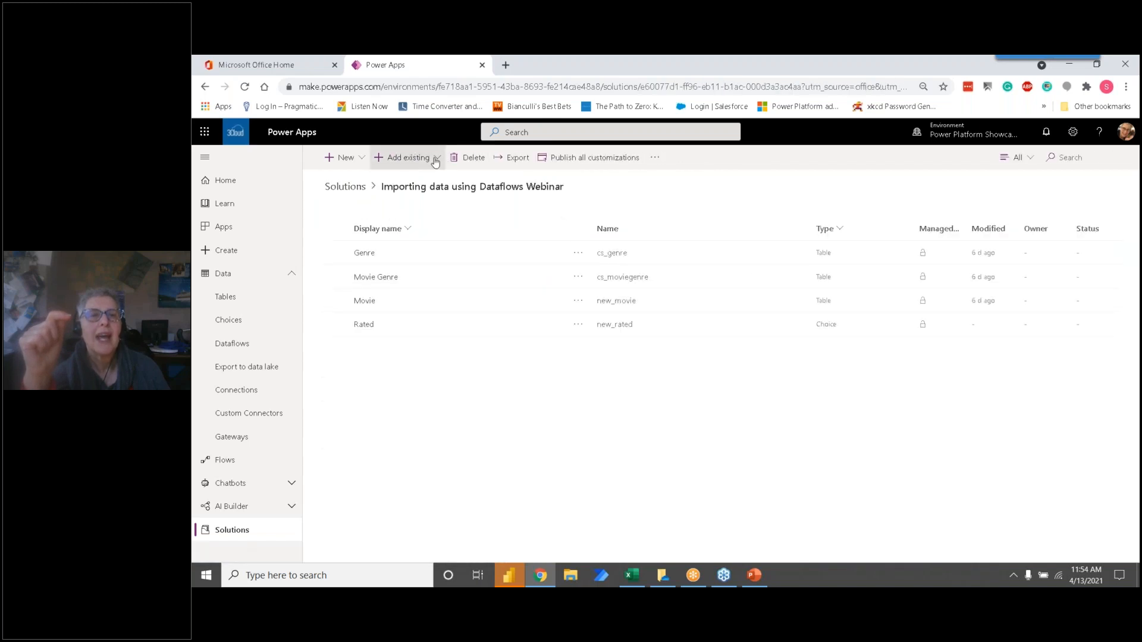
{"action": "left_click", "coordinate": [435, 160]}
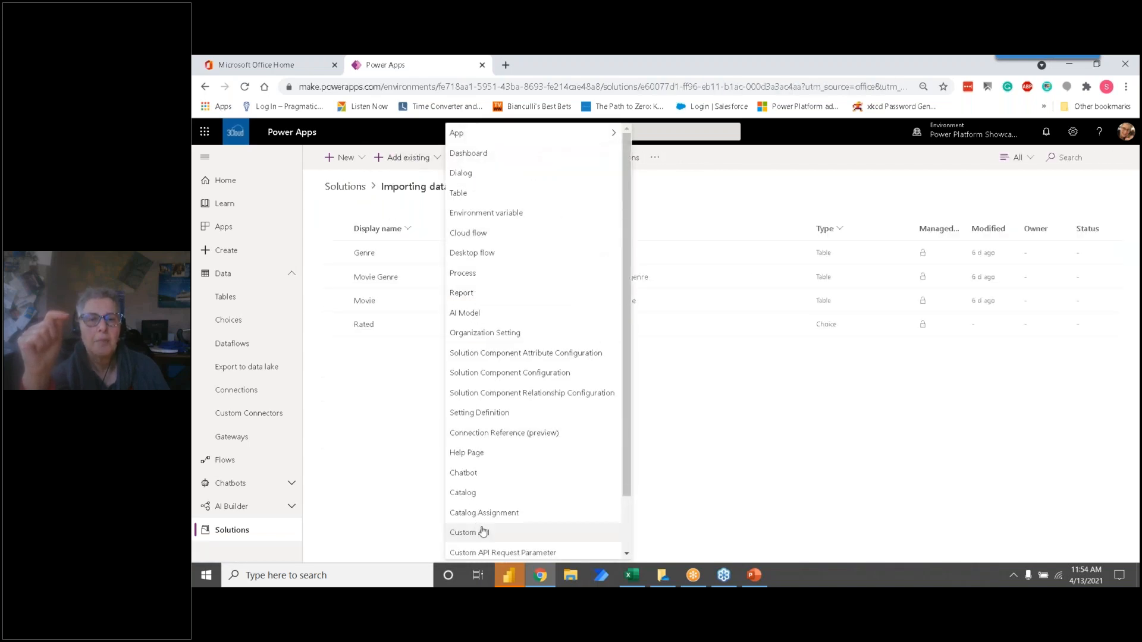
{"action": "scroll", "coordinate": [503, 268], "scroll_direction": "down", "scroll_amount": 2}
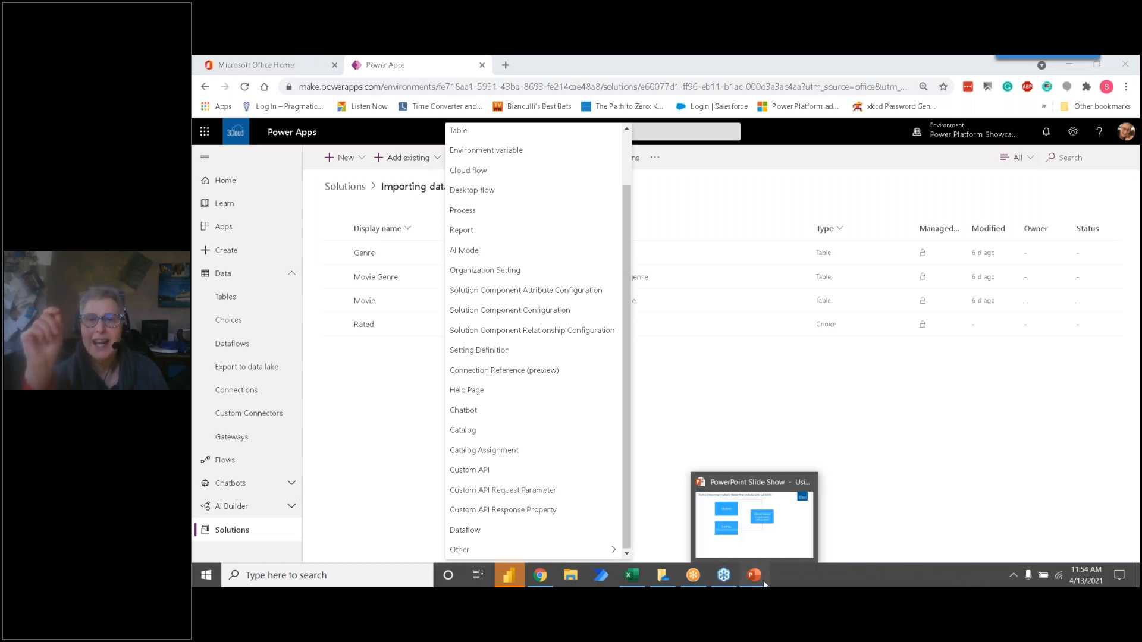
Step: Switch to the PowerPoint slide show and advance to the slide about the developer's environment for learning, testing and training
{"action": "left_click", "coordinate": [763, 581]}
{"action": "left_click", "coordinate": [466, 504]}
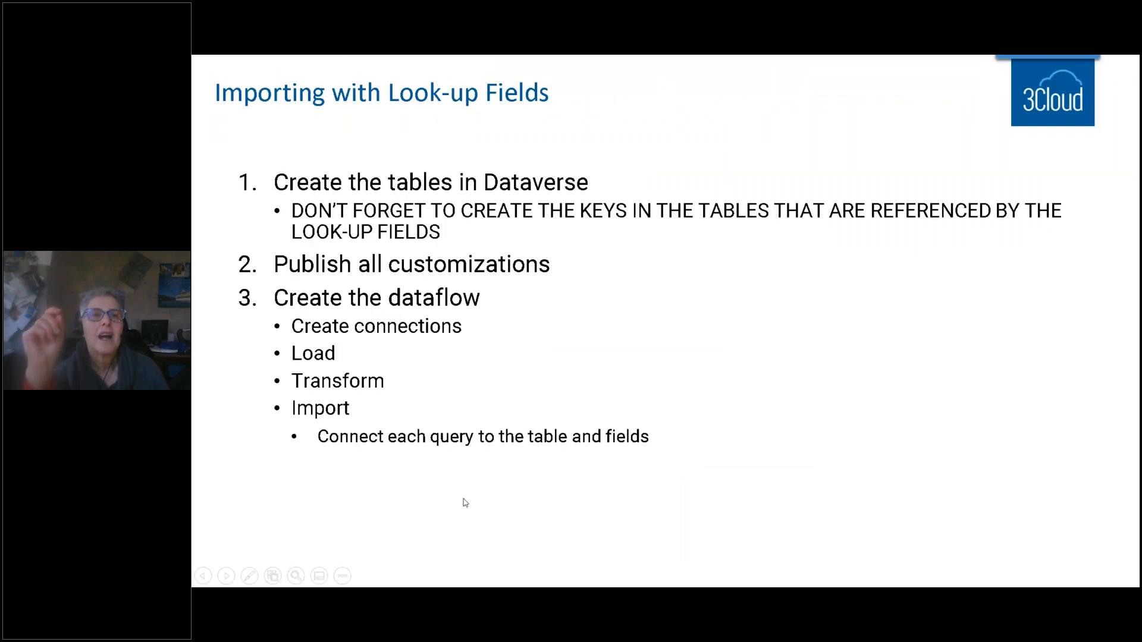
{"action": "left_click", "coordinate": [465, 503]}
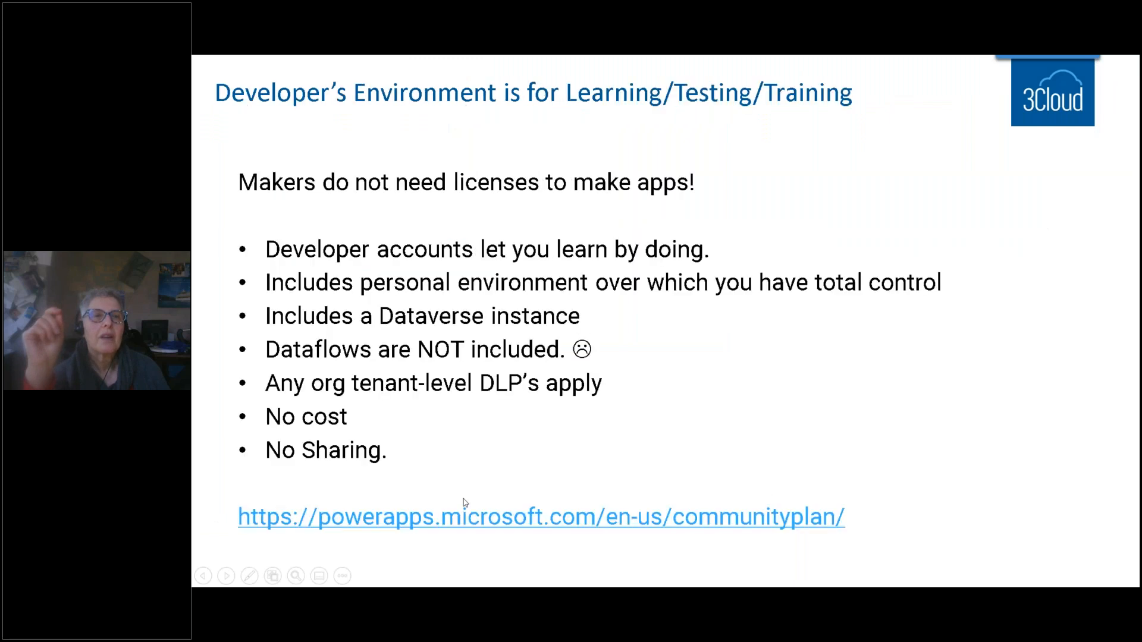
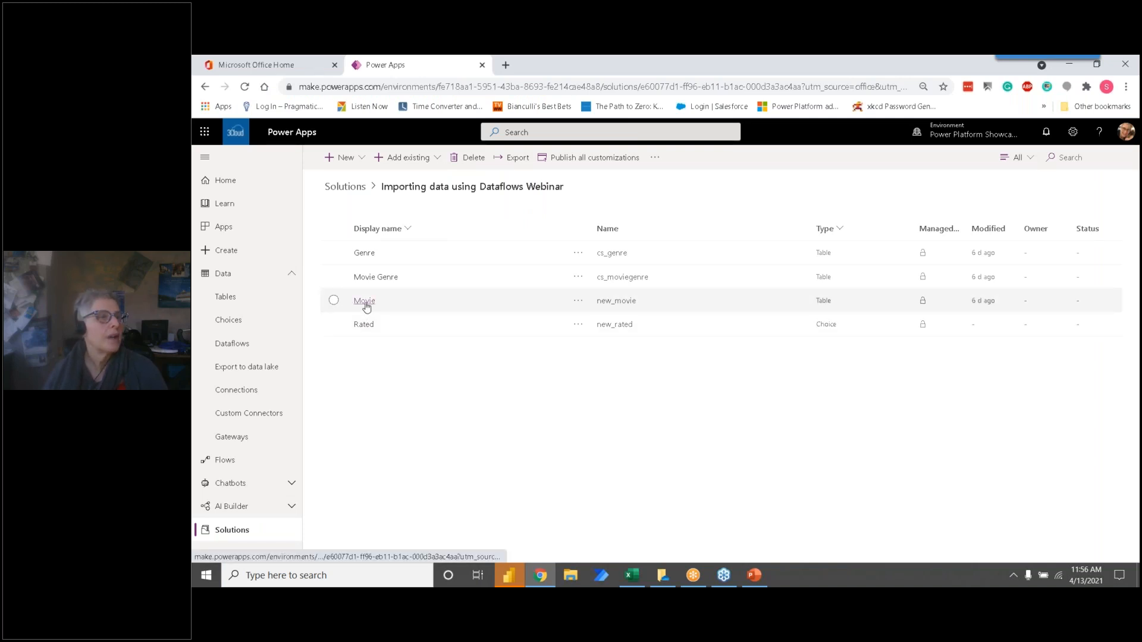
Step: Open the Movie table's Active Movies view, examine the imported movie records, and return to the table's views
{"action": "left_click", "coordinate": [365, 301]}
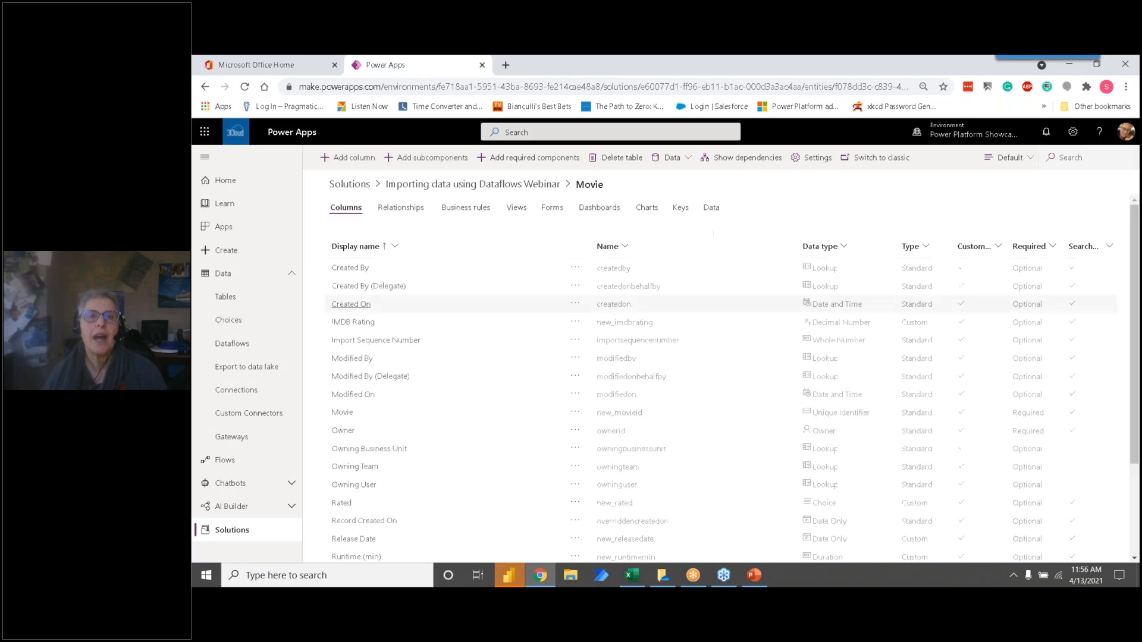
{"action": "left_click", "coordinate": [516, 207]}
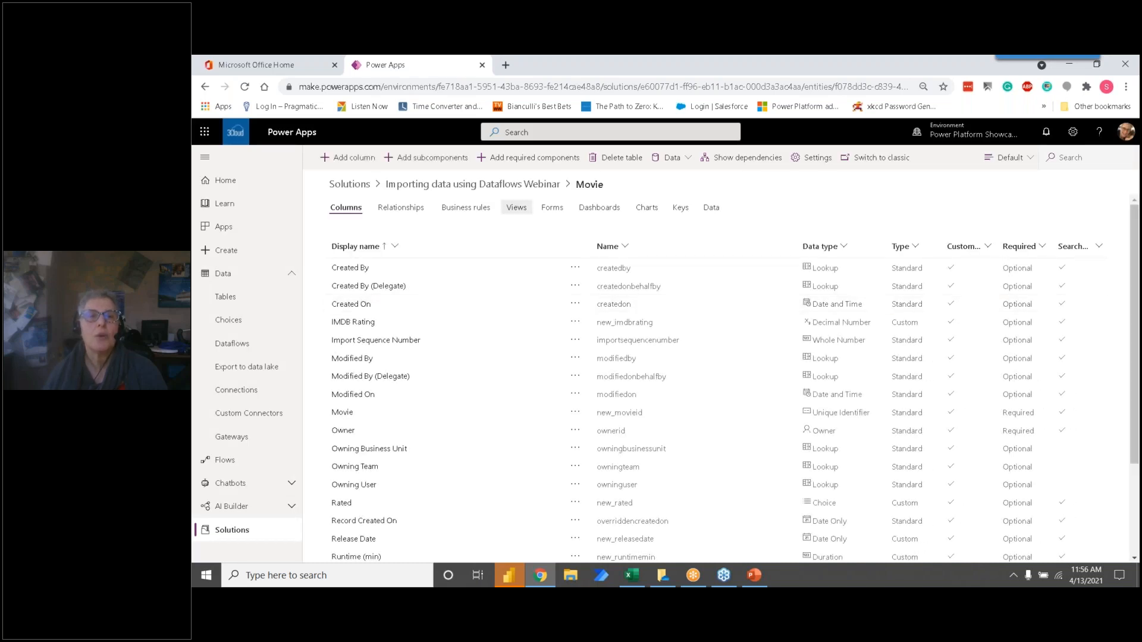
{"action": "left_click", "coordinate": [381, 269]}
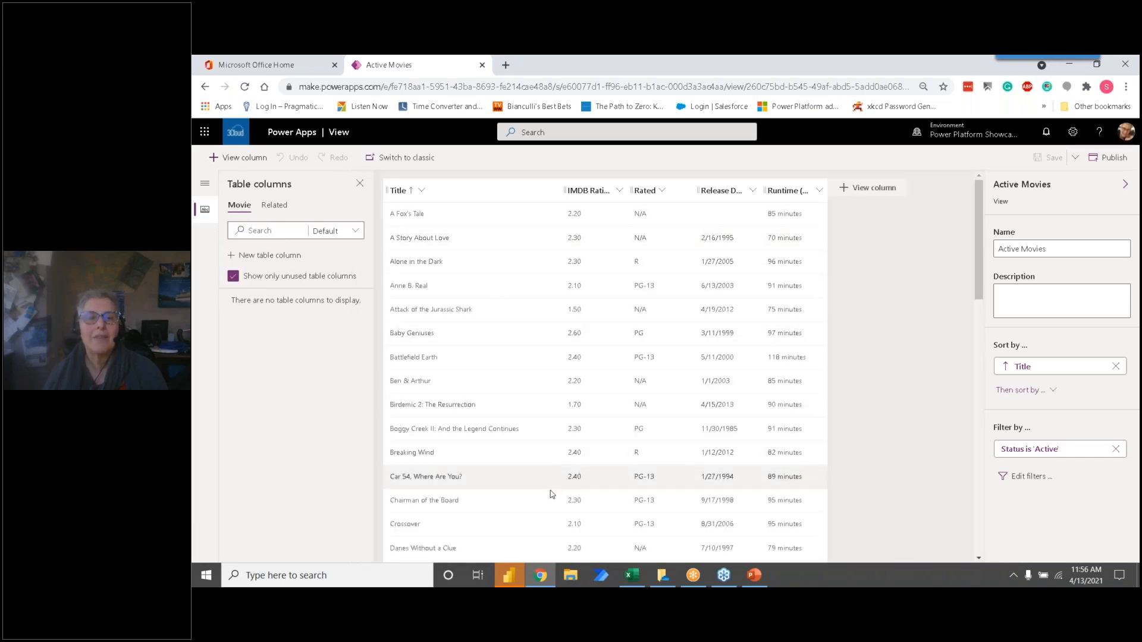
{"action": "scroll", "coordinate": [650, 411], "scroll_direction": "down", "scroll_amount": 3}
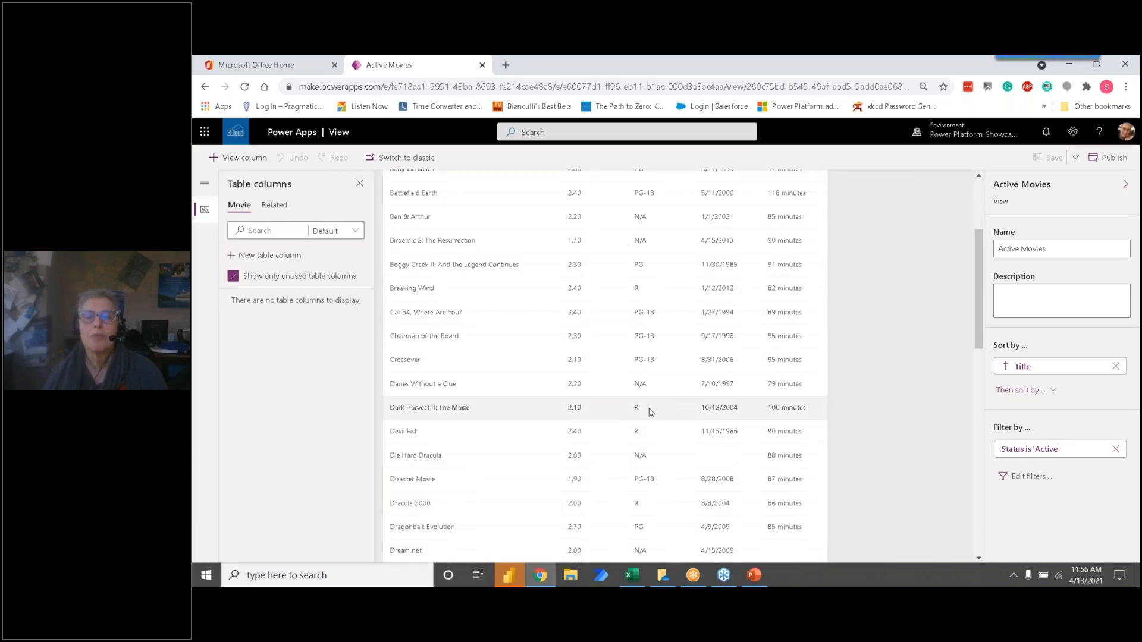
{"action": "scroll", "coordinate": [650, 411], "scroll_direction": "up", "scroll_amount": 3}
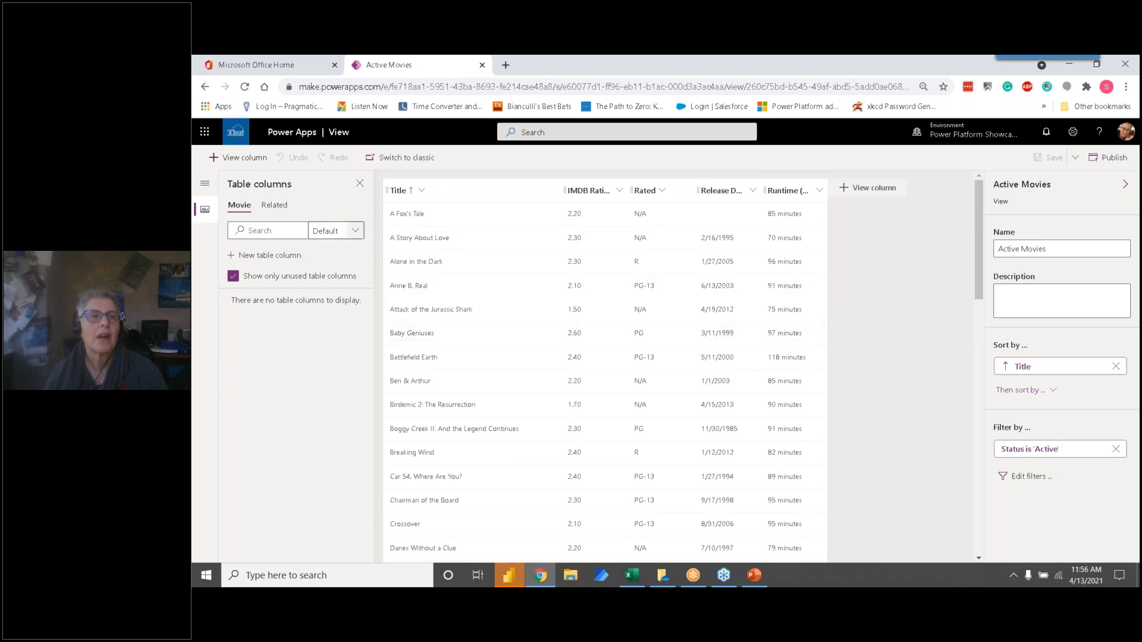
{"action": "left_click", "coordinate": [279, 141]}
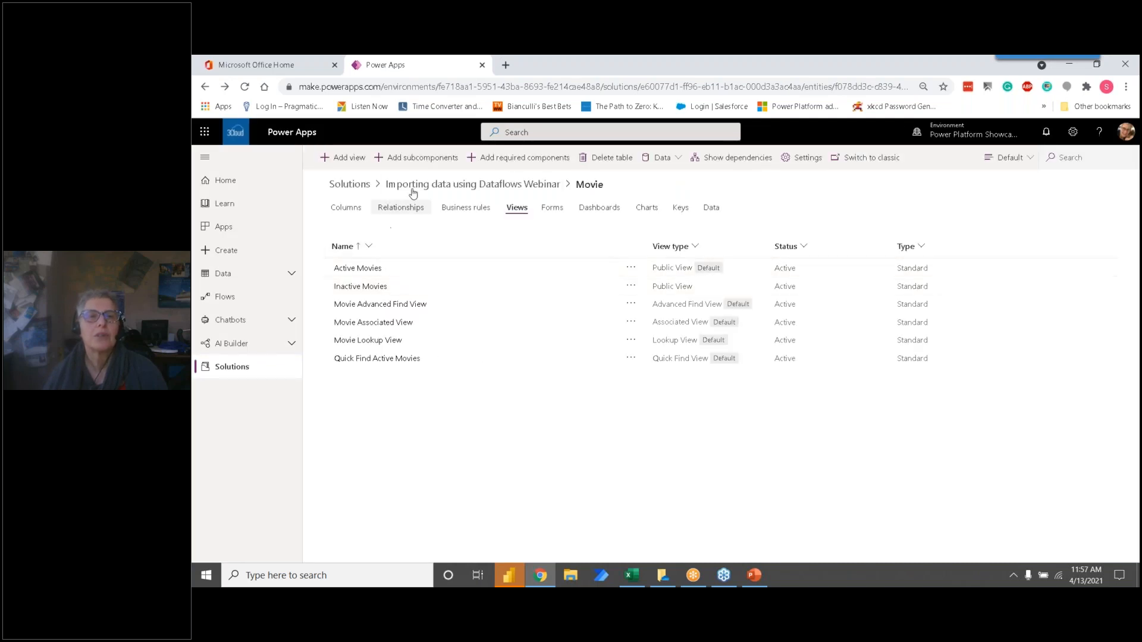
Step: Open the Active Movie Genres view of the solution's Movie Genre table, check it for imported records, and return to the views
{"action": "left_click", "coordinate": [433, 191]}
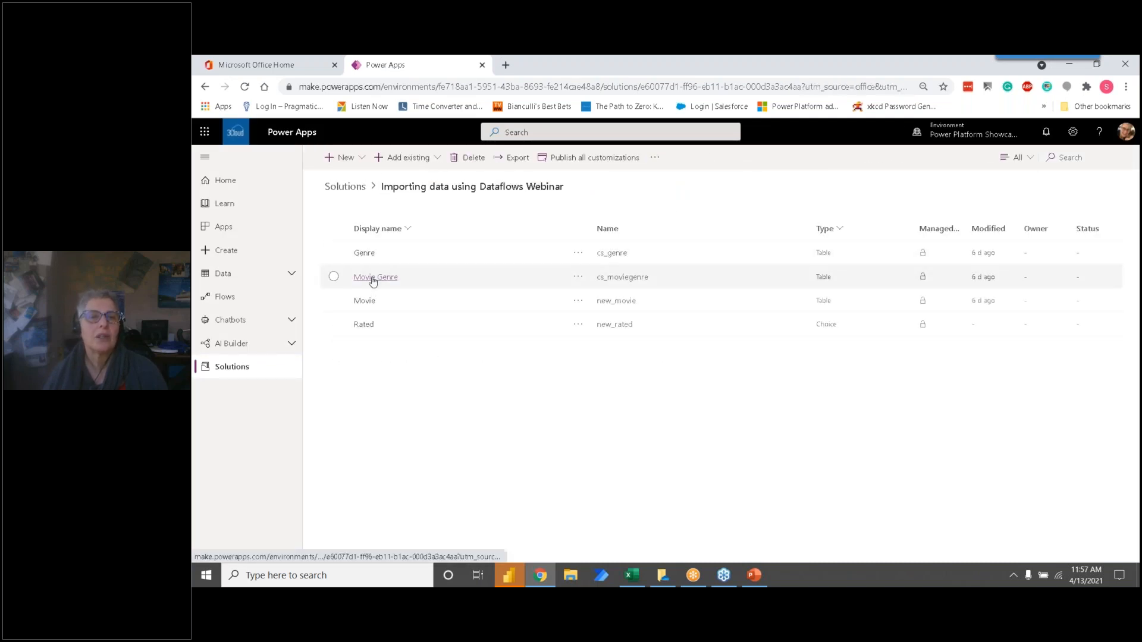
{"action": "left_click", "coordinate": [395, 276]}
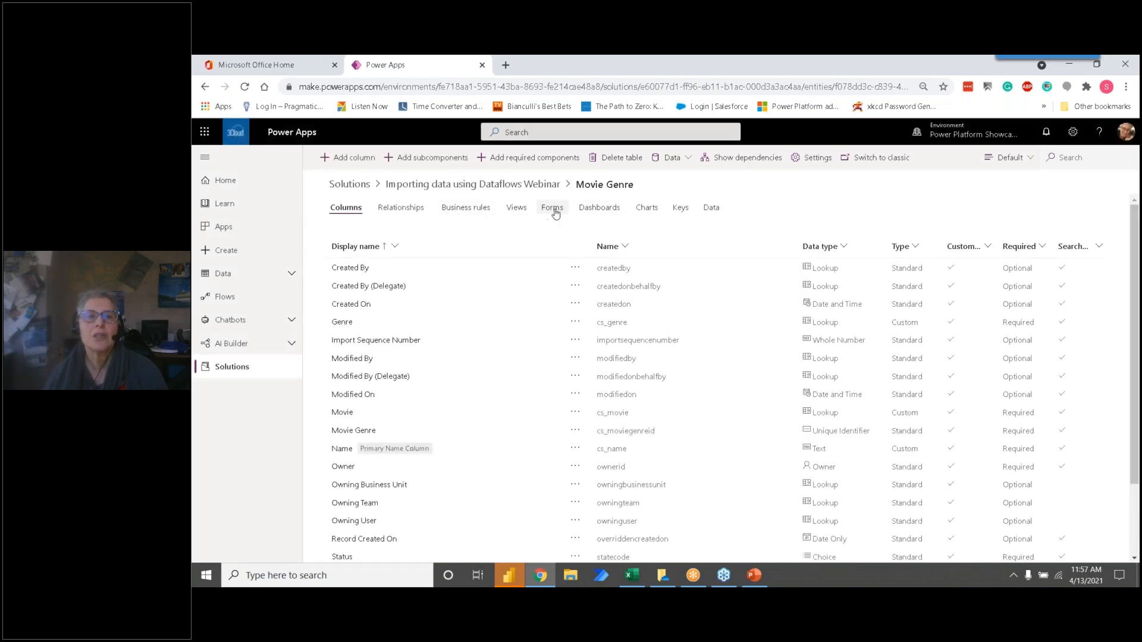
{"action": "left_click", "coordinate": [510, 213]}
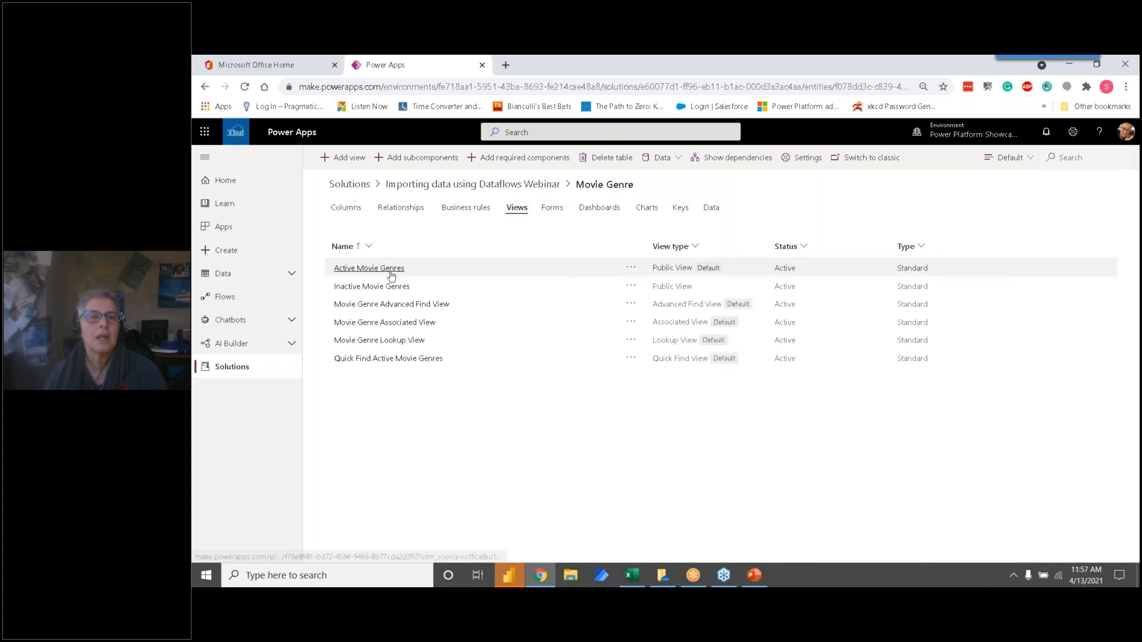
{"action": "left_click", "coordinate": [381, 269]}
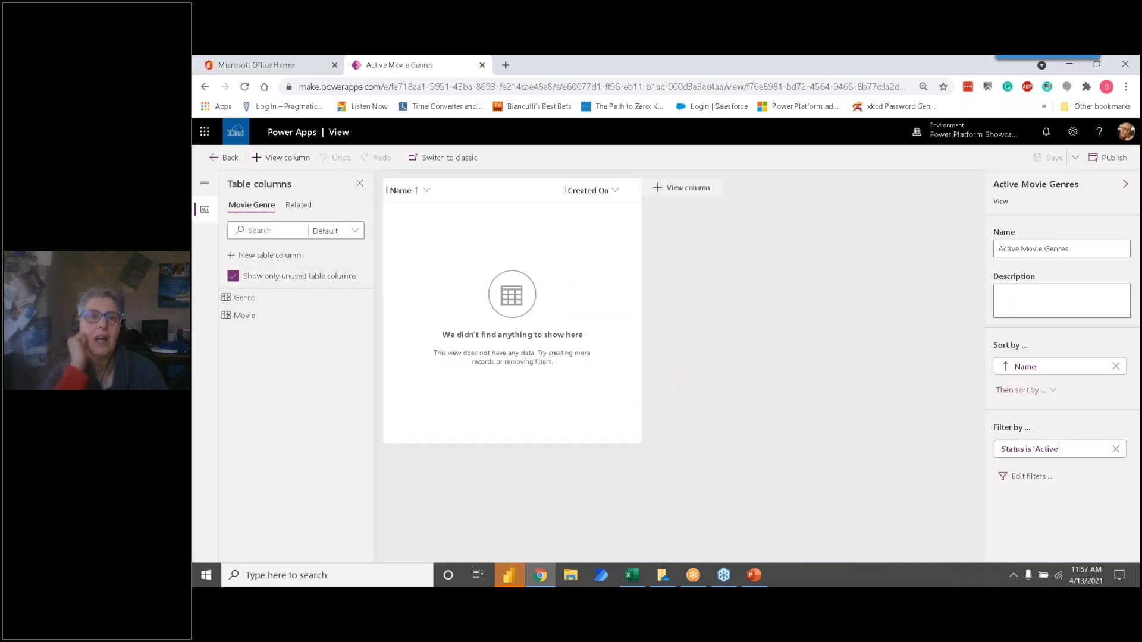
{"action": "left_click", "coordinate": [225, 157]}
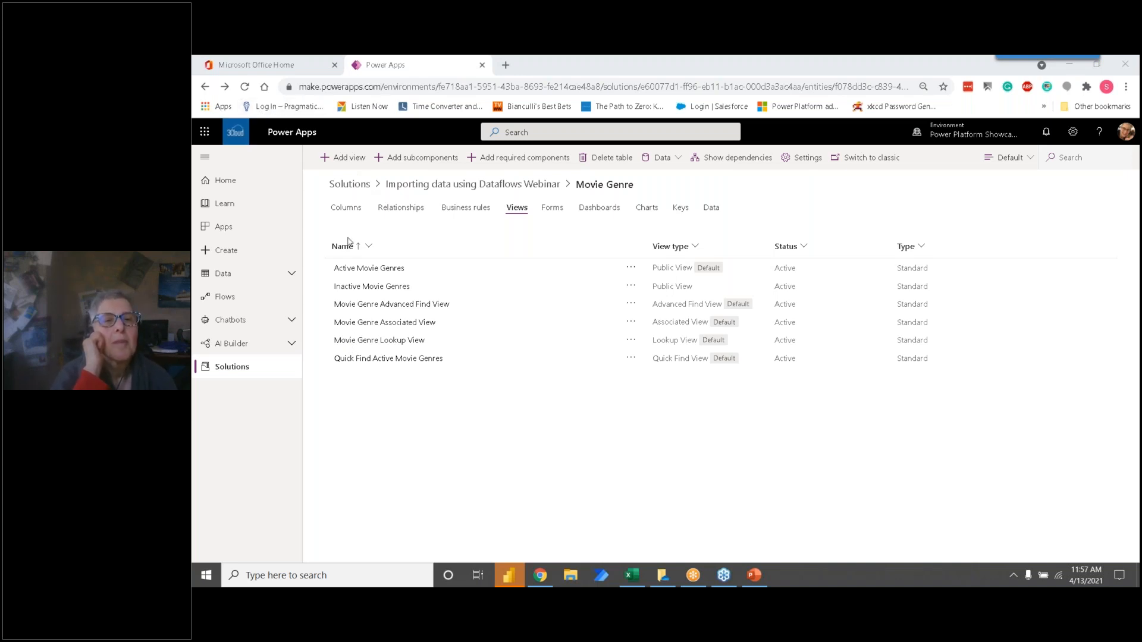
Step: Open the Exchange Rate_Initial Load dataflow for query editing
{"action": "left_click", "coordinate": [228, 274]}
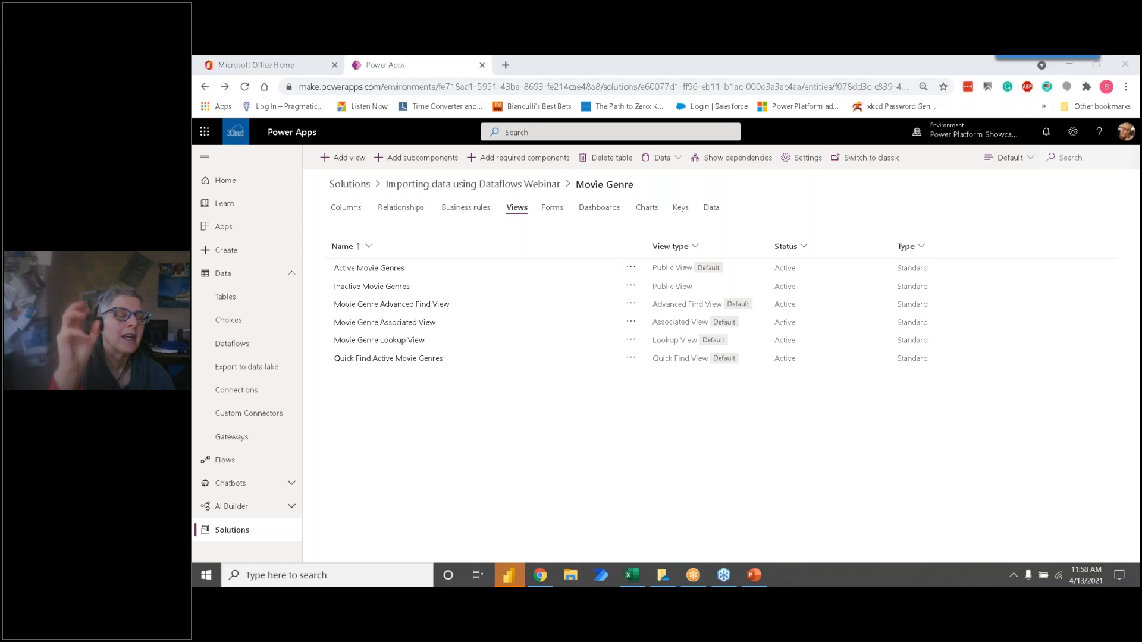
{"action": "left_click", "coordinate": [258, 346]}
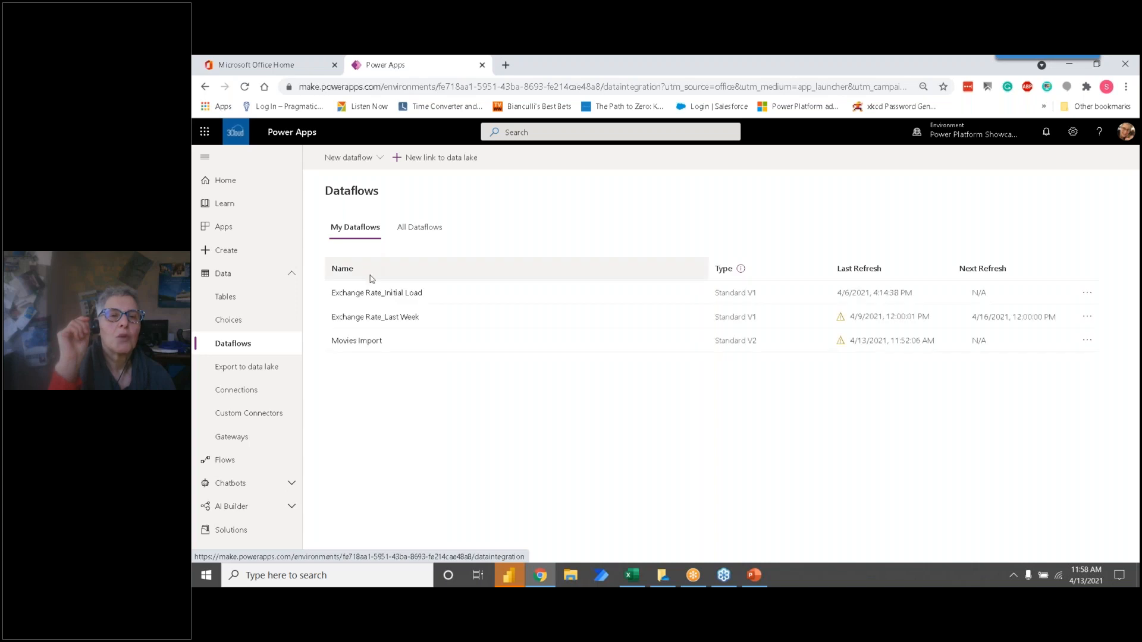
{"action": "double_click", "coordinate": [383, 295]}
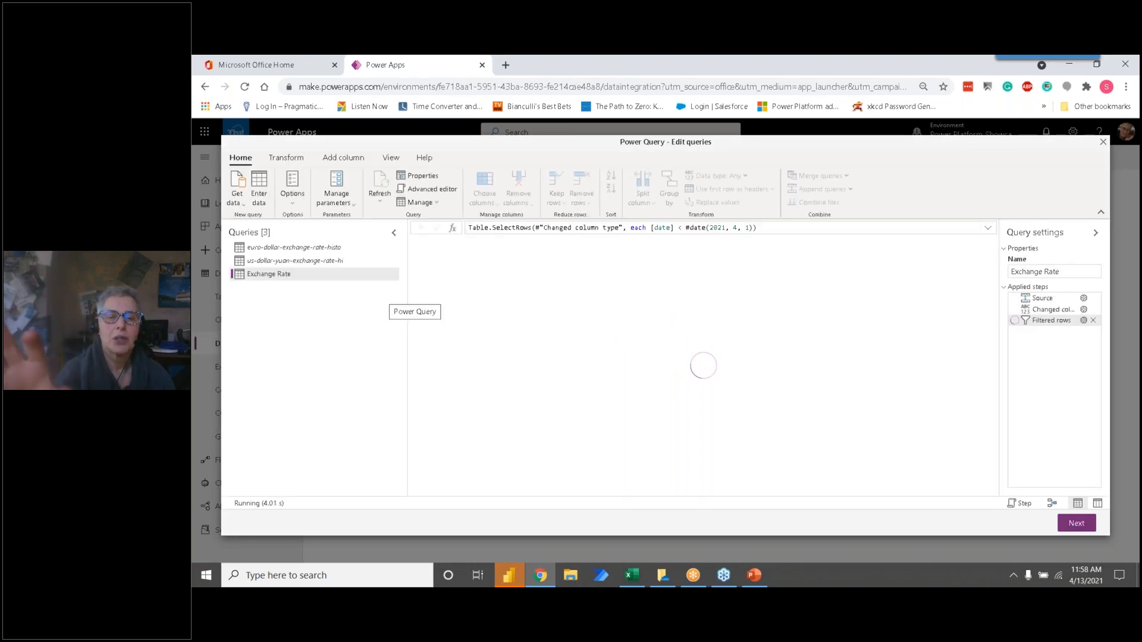
Step: Switch to Power BI Desktop, copy the full Usage details query code from the Advanced Editor, and close the Power Query Editor
{"action": "mouse_move", "coordinate": [510, 573]}
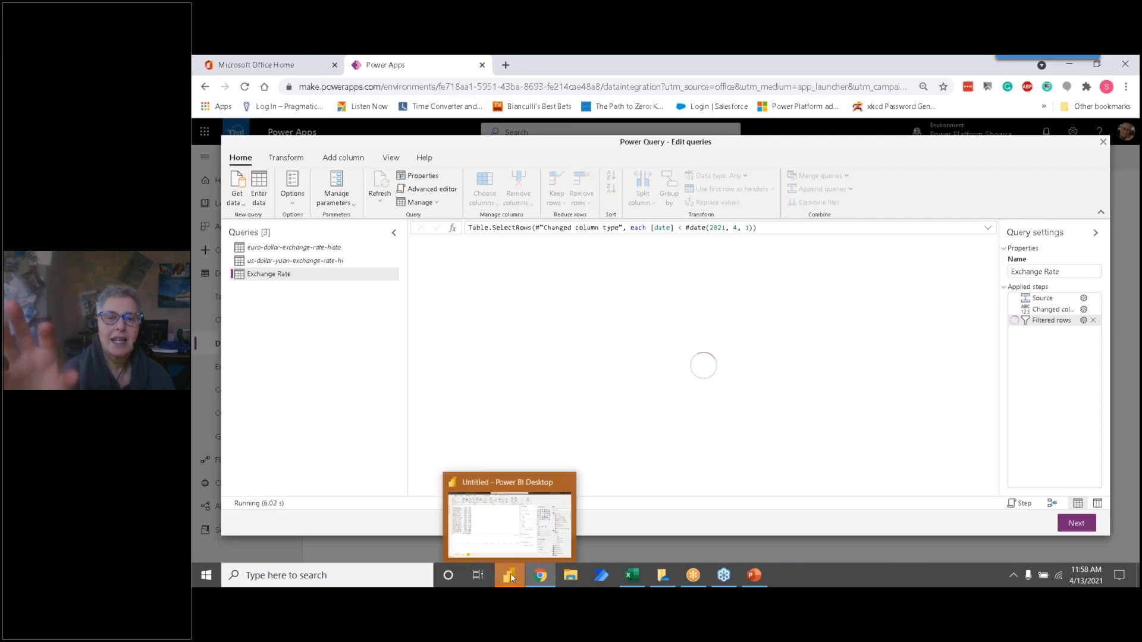
{"action": "left_click", "coordinate": [510, 542]}
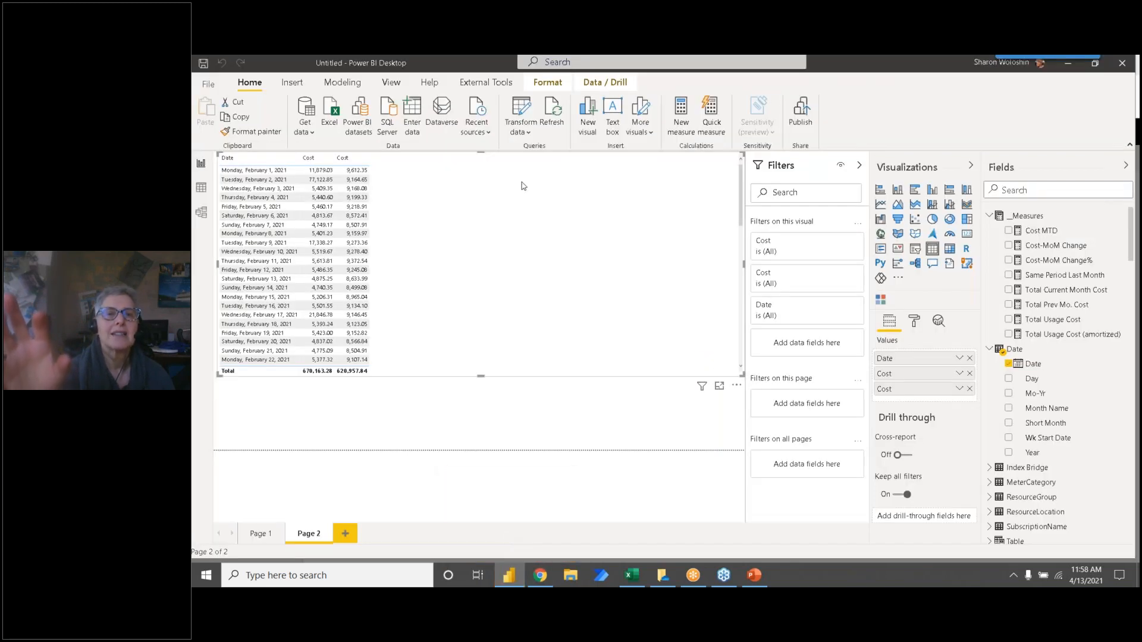
{"action": "left_click", "coordinate": [522, 119]}
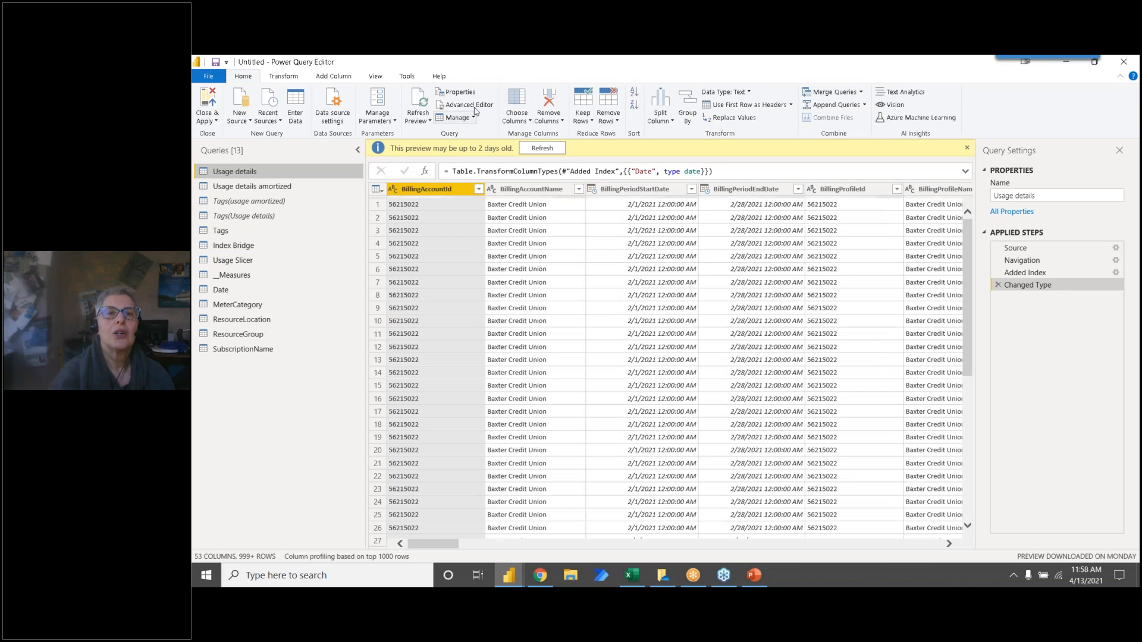
{"action": "left_click", "coordinate": [476, 107]}
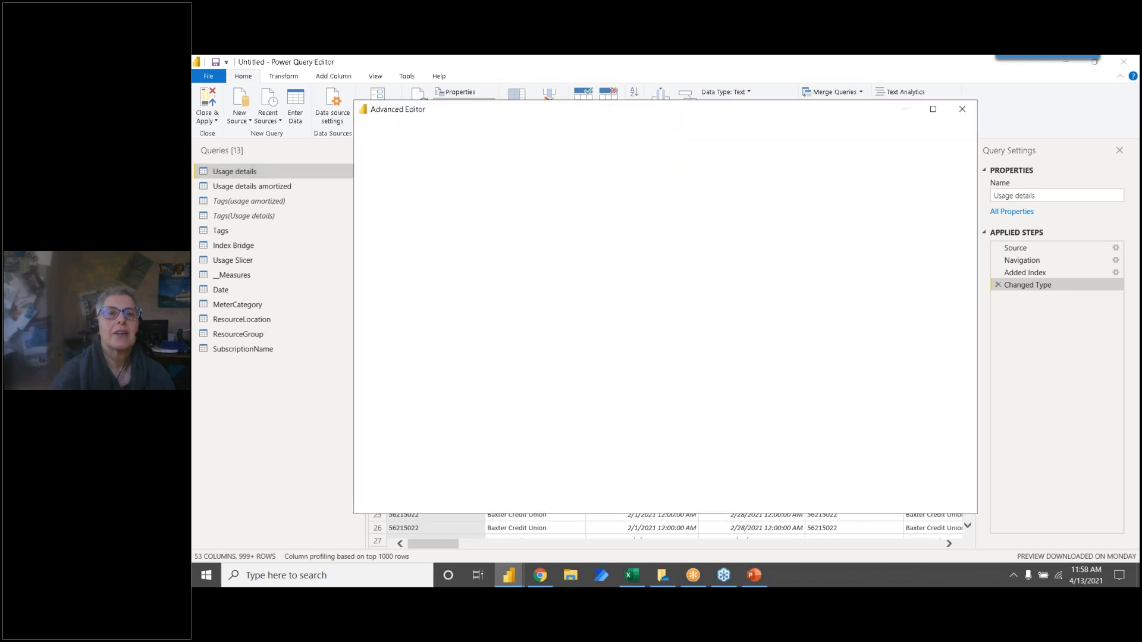
{"action": "left_click_drag", "start_coordinate": [476, 234], "coordinate": [369, 167]}
{"action": "key", "text": "ctrl+c"}
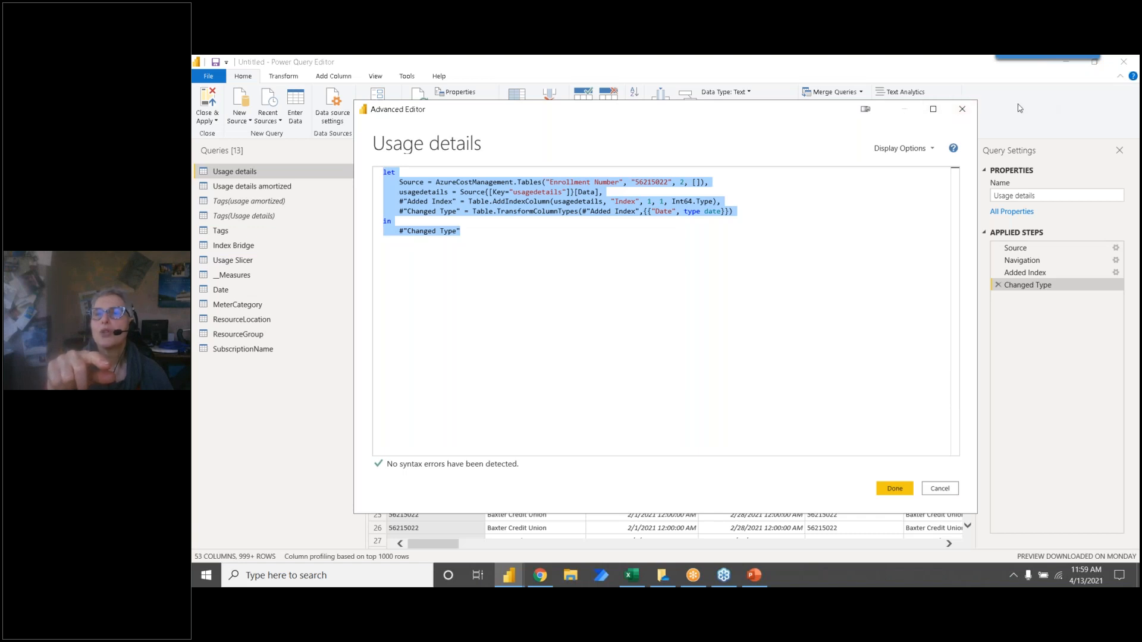
{"action": "left_click", "coordinate": [962, 109]}
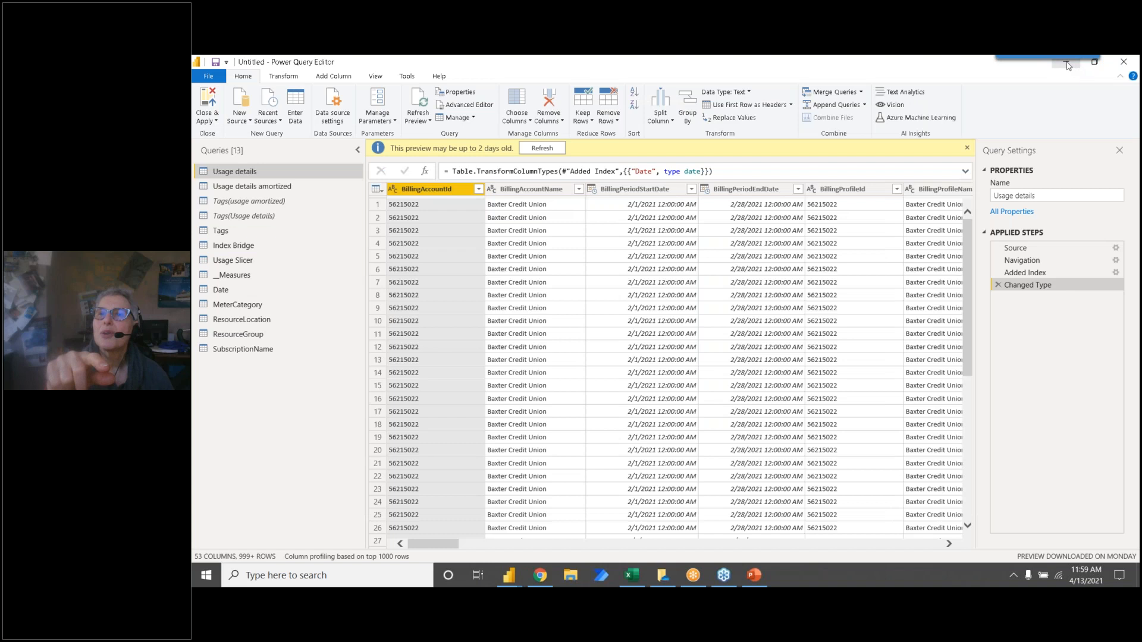
{"action": "left_click", "coordinate": [1128, 66]}
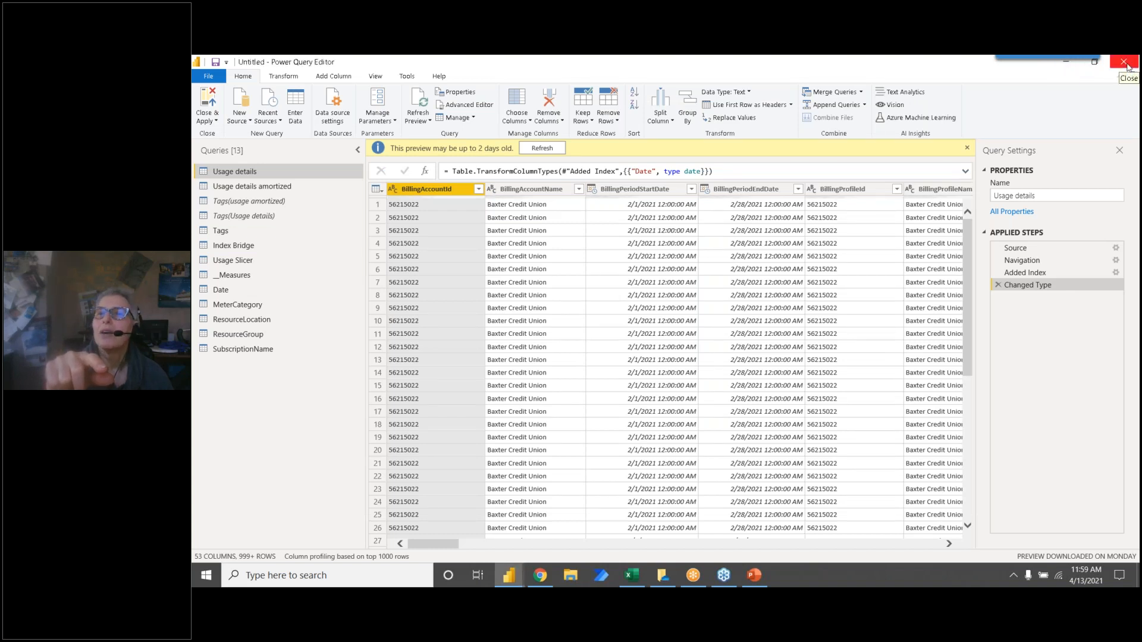
{"action": "left_click", "coordinate": [1127, 66]}
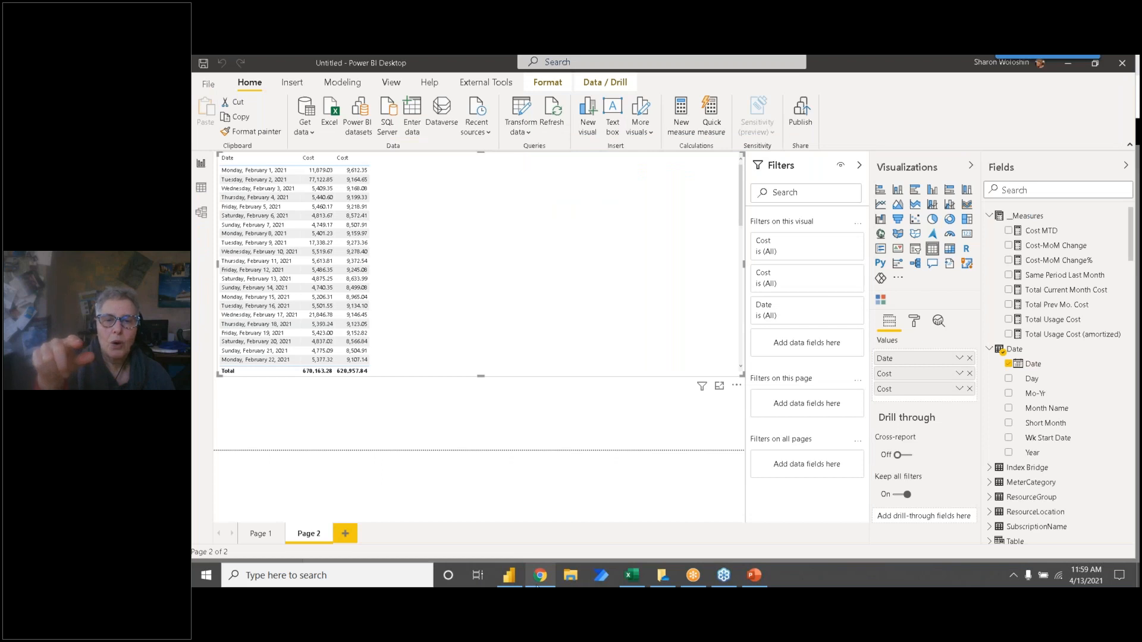
Step: Switch back to Power Apps and try to add a blank query to the dataflow using the copied Usage details code
{"action": "left_click", "coordinate": [539, 575]}
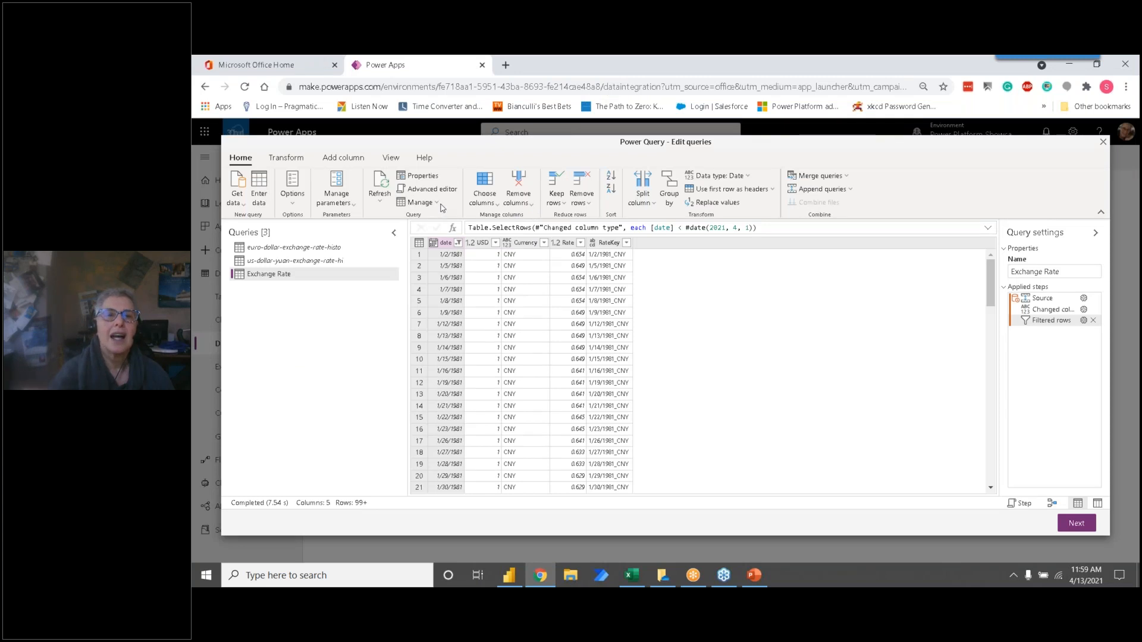
{"action": "left_click", "coordinate": [250, 208]}
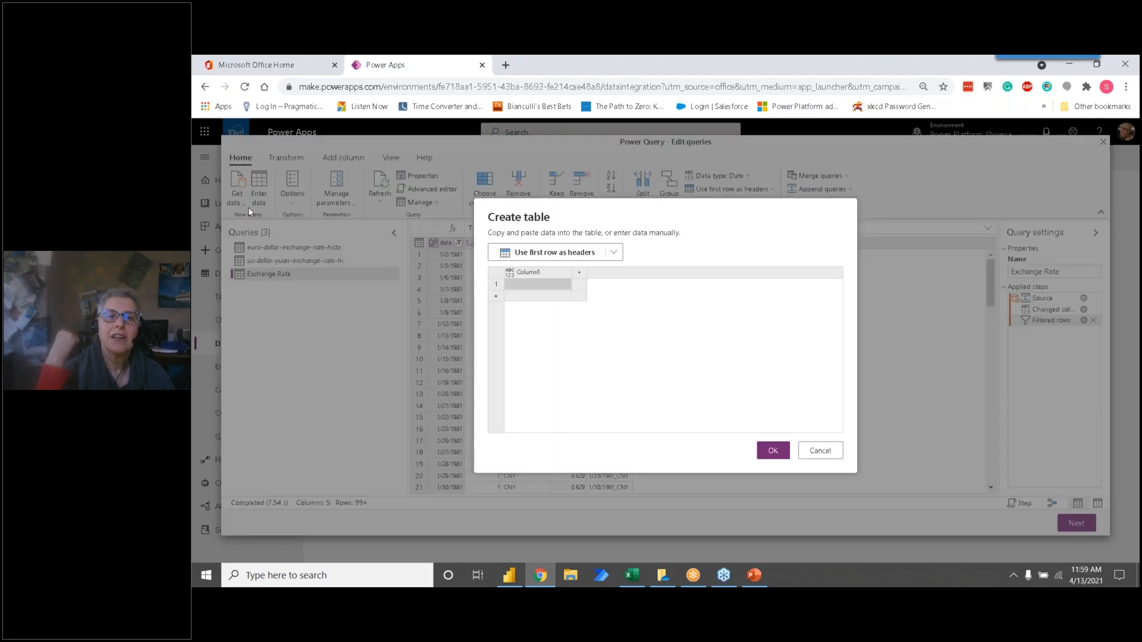
{"action": "left_click", "coordinate": [814, 450]}
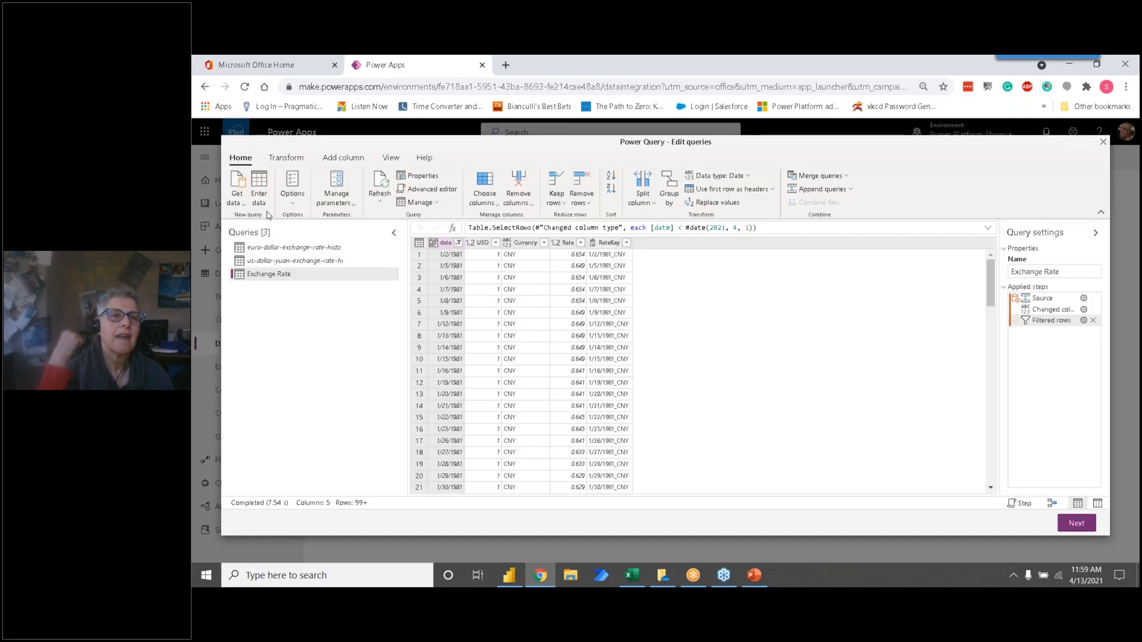
{"action": "left_click", "coordinate": [236, 198]}
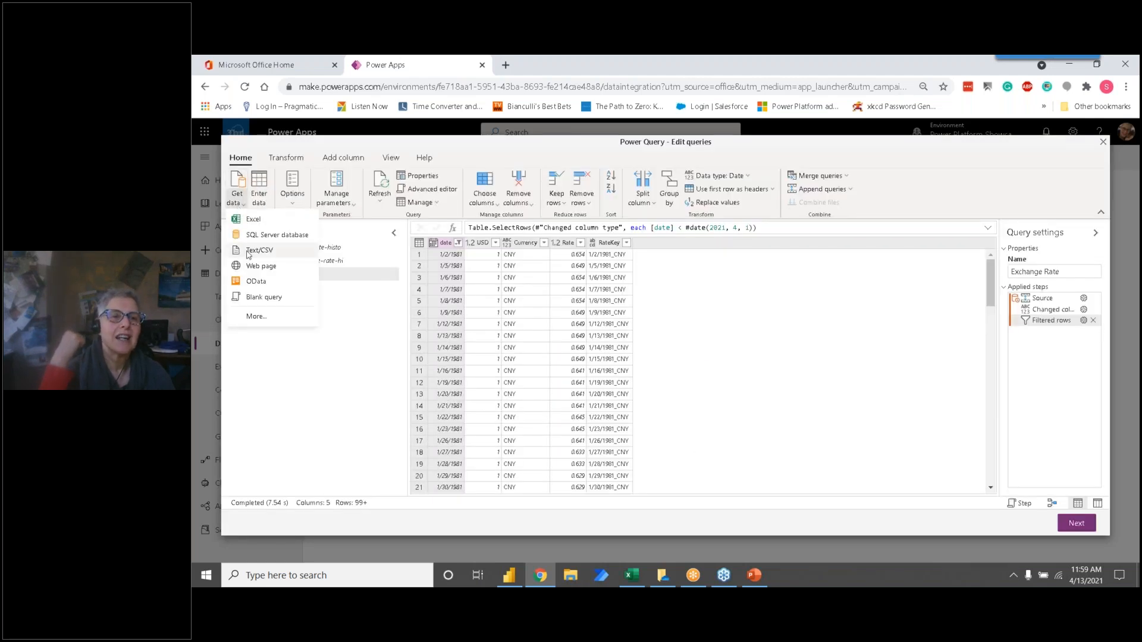
{"action": "left_click", "coordinate": [259, 297]}
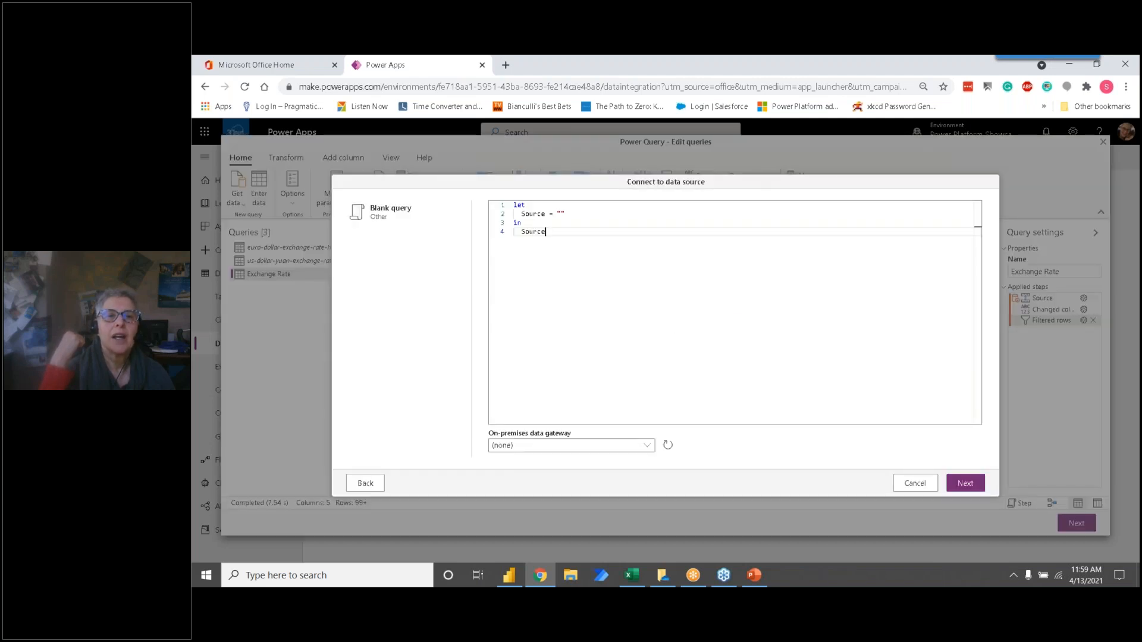
{"action": "left_click_drag", "start_coordinate": [552, 233], "coordinate": [503, 202]}
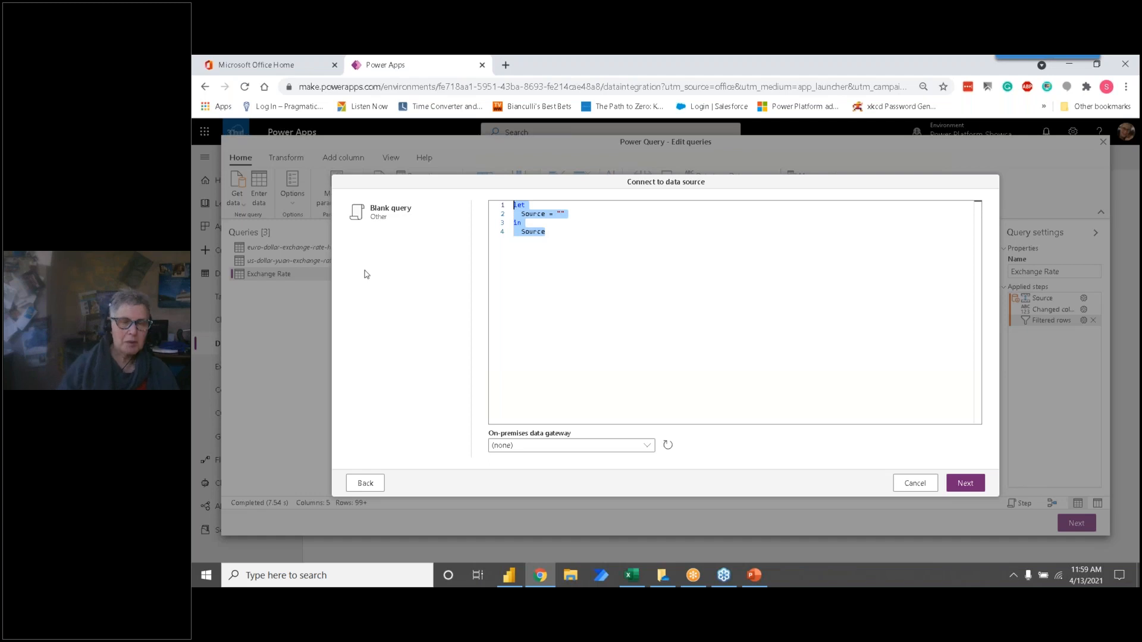
{"action": "key", "text": "ctrl+v"}
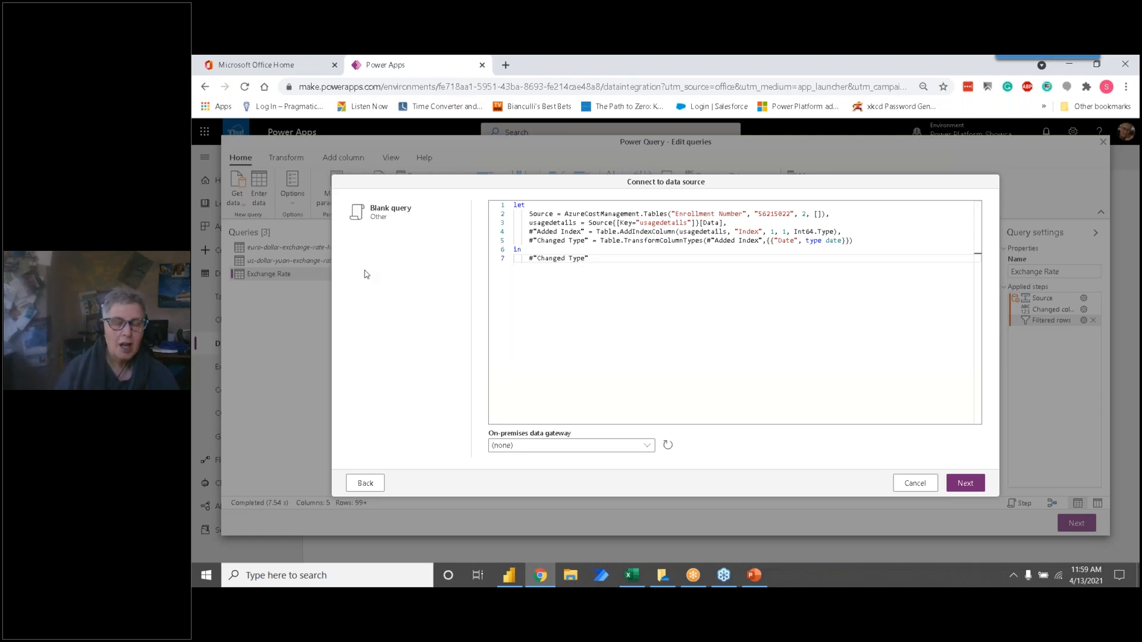
{"action": "key", "text": "shift+Up"}
{"action": "key", "text": "shift+Up"}
{"action": "key", "text": "shift+Up"}
{"action": "key", "text": "shift+Up"}
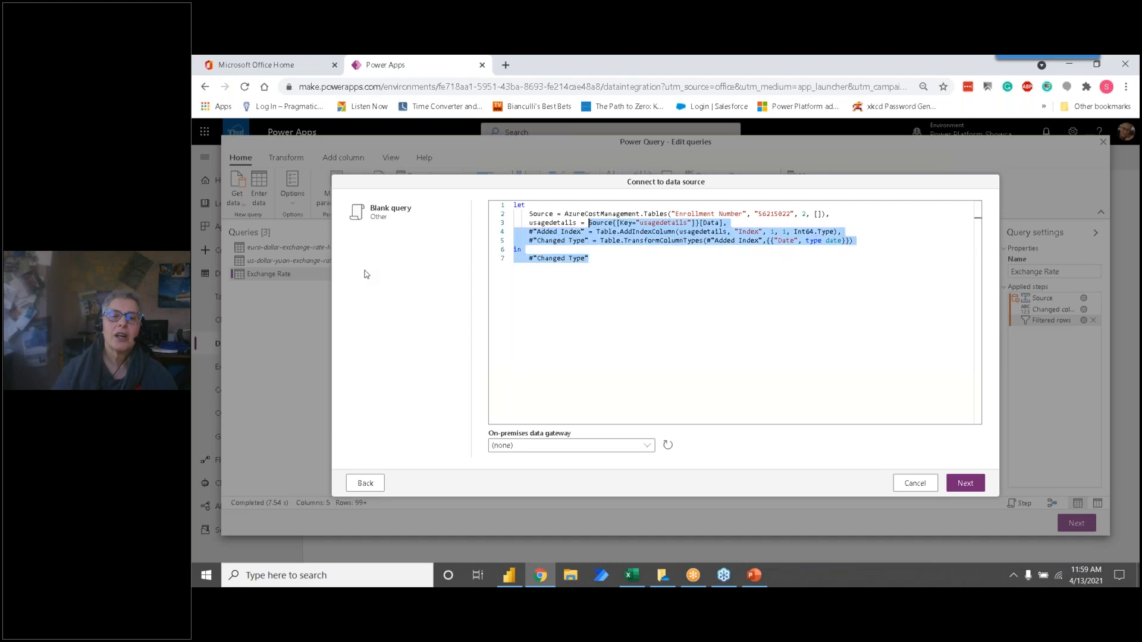
{"action": "left_click", "coordinate": [914, 483]}
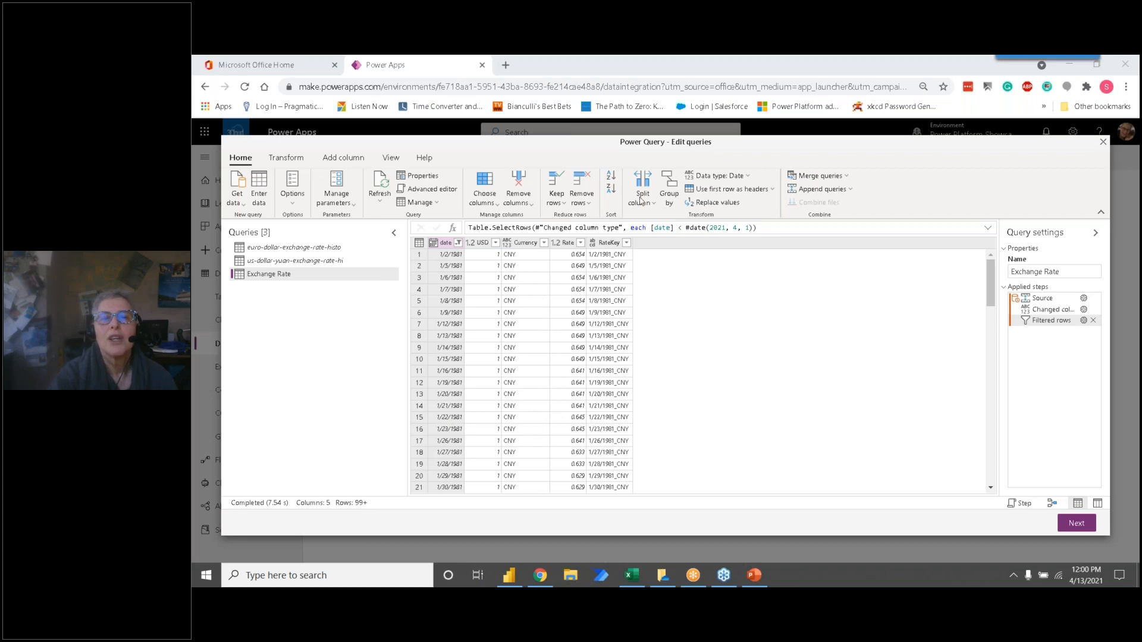
Step: Refresh the Exchange Rate query's preview and look at the Power BI Desktop report before returning to the dataflow
{"action": "left_click", "coordinate": [378, 185]}
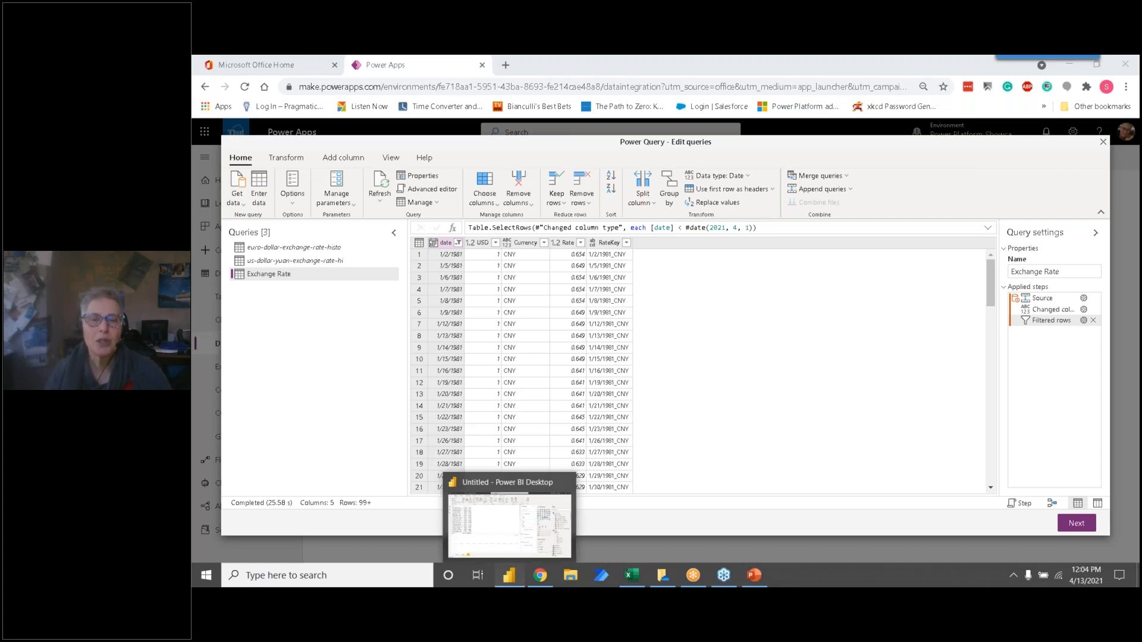
{"action": "left_click", "coordinate": [508, 575]}
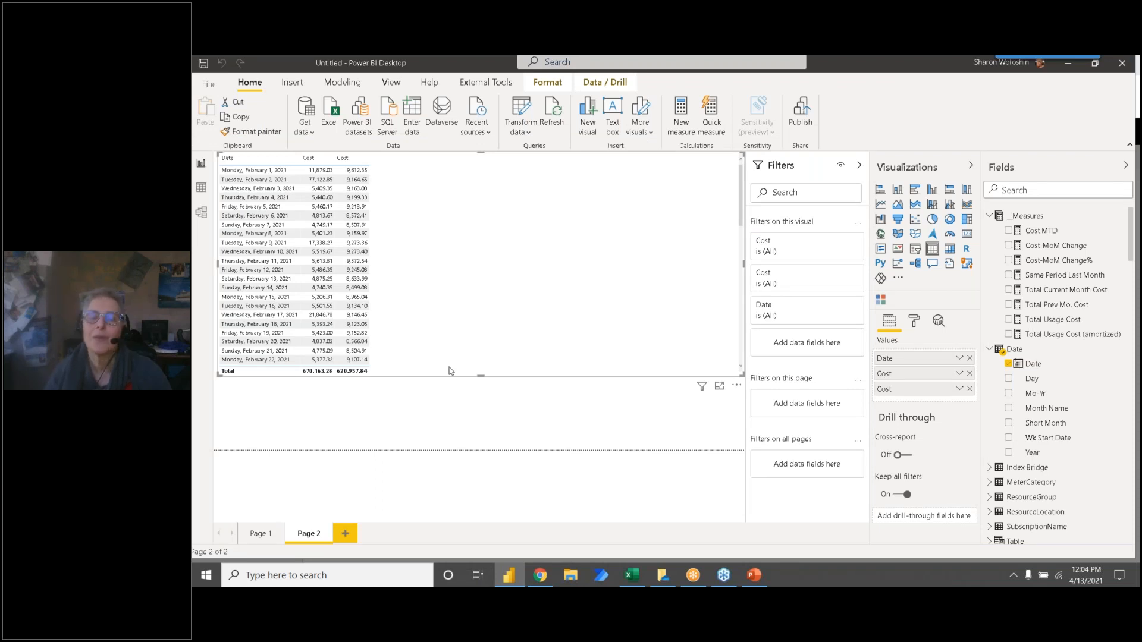
{"action": "left_click", "coordinate": [1066, 64]}
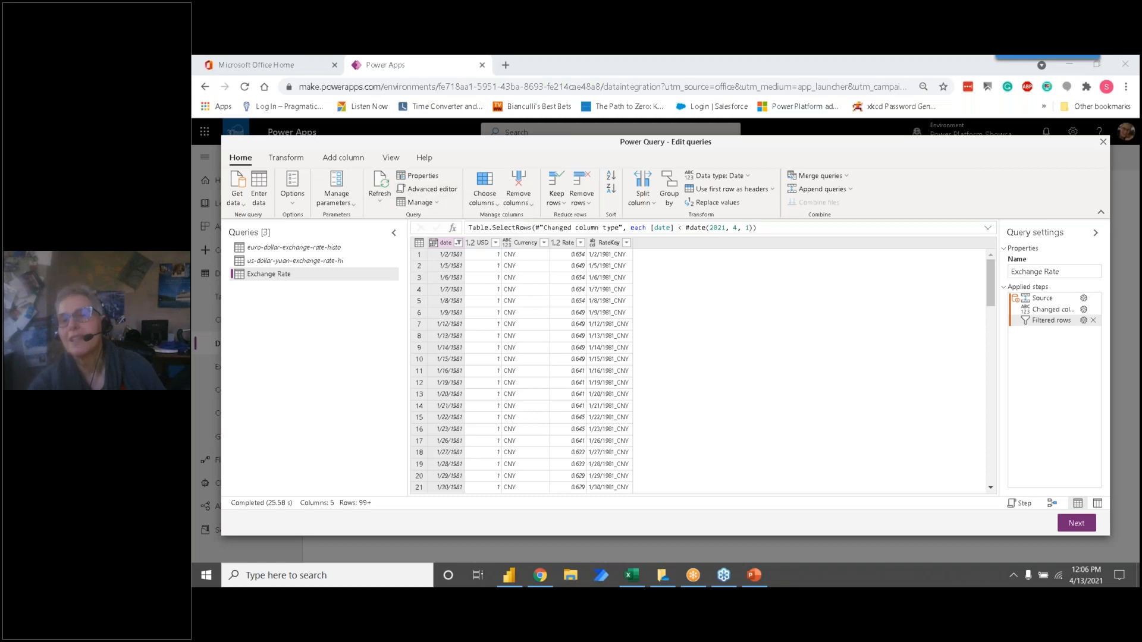
Step: Review the Exchange Rate query's applied steps: Source, the changed column type, and Filtered rows
{"action": "left_click", "coordinate": [1038, 297]}
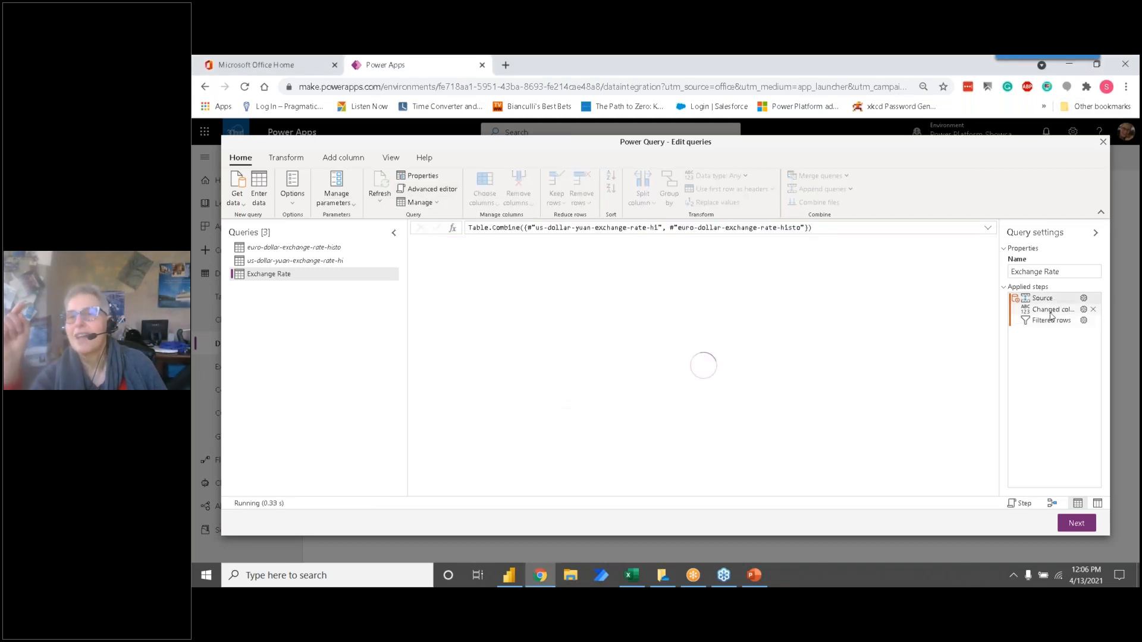
{"action": "left_click", "coordinate": [1050, 312]}
{"action": "left_click", "coordinate": [1048, 324]}
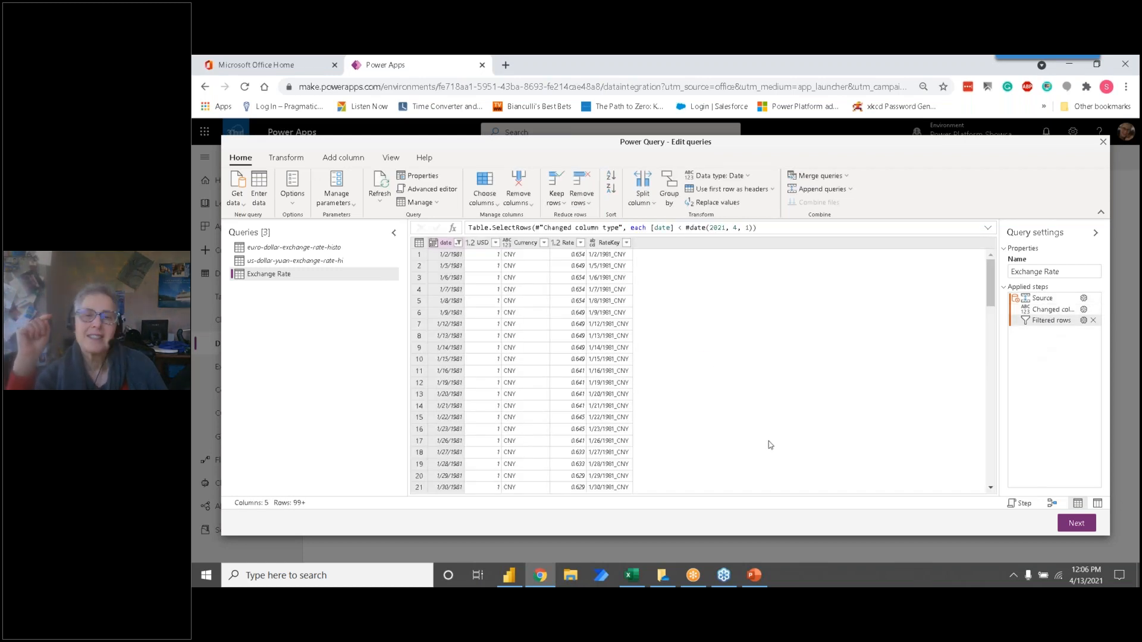